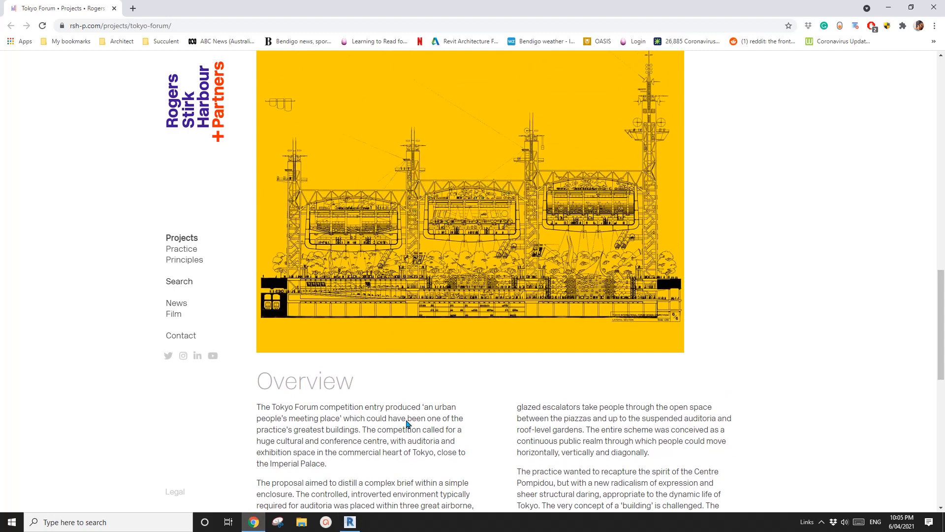
- Switch to Revit and examine the height and spacing parameters of the two lattice columns in the 3D view
{"action": "left_click", "coordinate": [347, 523]}
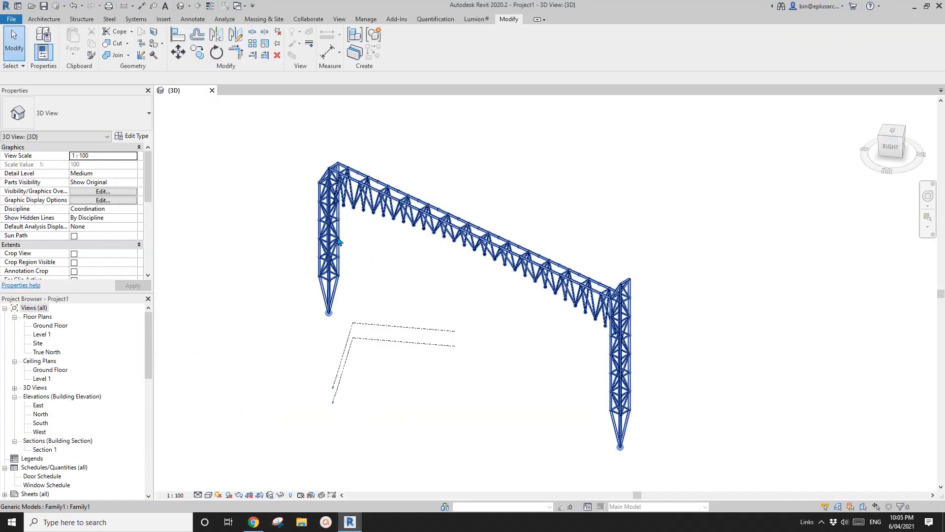
{"action": "left_click", "coordinate": [339, 241]}
{"action": "middle_click_drag", "start_coordinate": [367, 268], "coordinate": [517, 303], "text": "shift"}
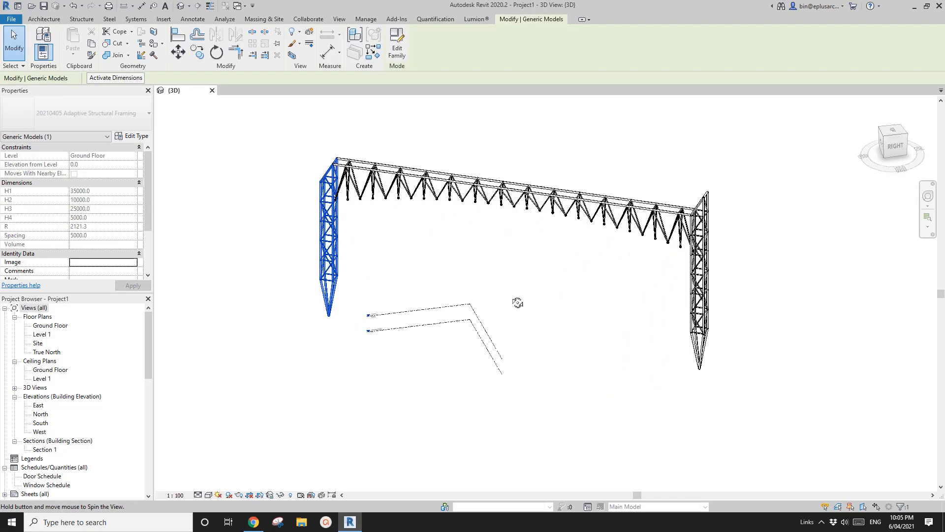
{"action": "left_click", "coordinate": [475, 251]}
{"action": "scroll", "coordinate": [473, 248], "scroll_direction": "down", "scroll_amount": 1}
{"action": "middle_click_drag", "start_coordinate": [566, 235], "coordinate": [458, 263], "text": "shift"}
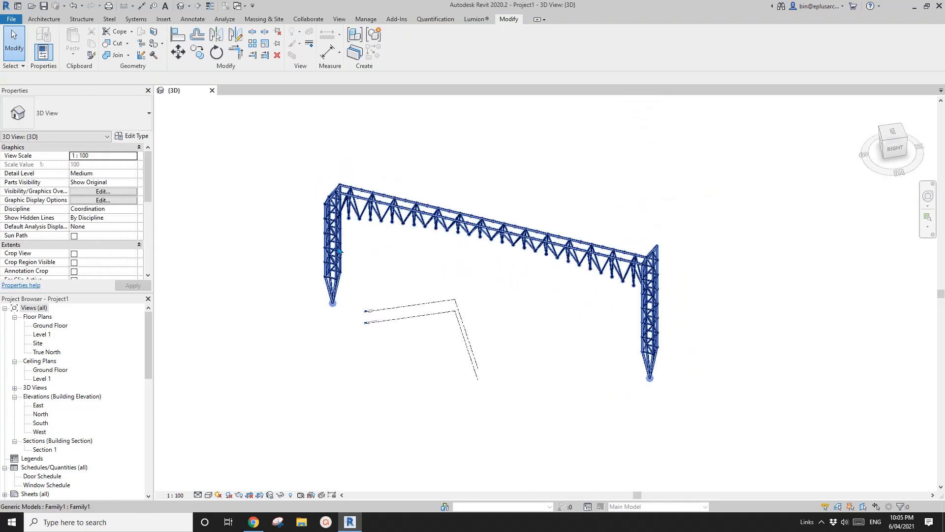
{"action": "left_click", "coordinate": [340, 251]}
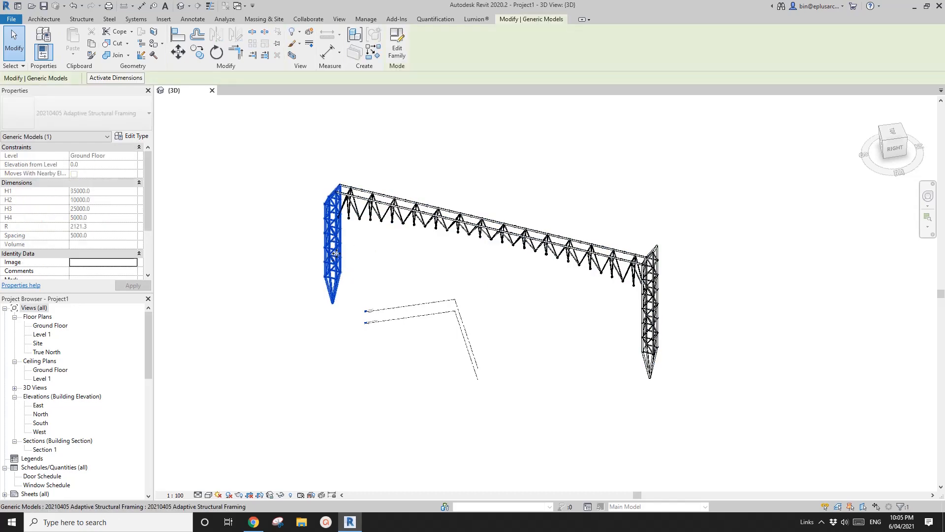
{"action": "left_click", "coordinate": [650, 323]}
{"action": "scroll", "coordinate": [608, 321], "scroll_direction": "up", "scroll_amount": 1}
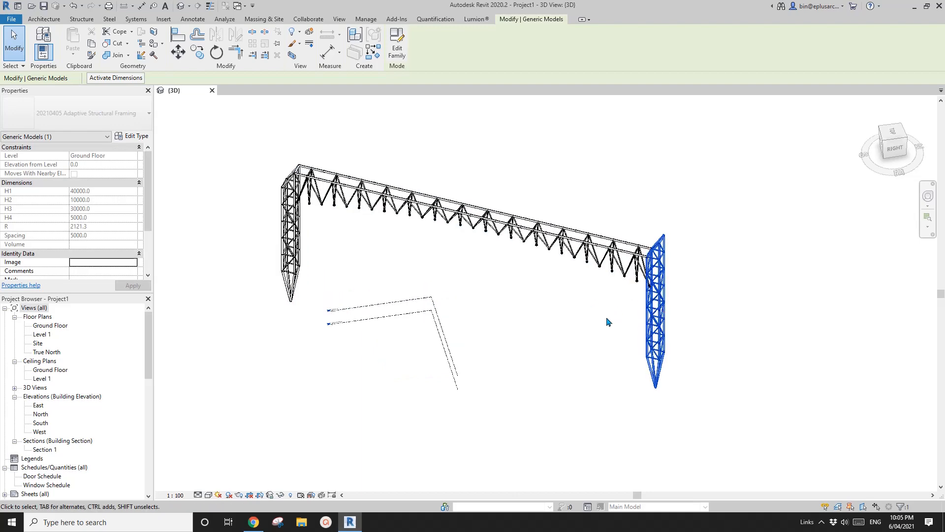
{"action": "middle_click_drag", "start_coordinate": [609, 322], "coordinate": [651, 291], "text": "shift"}
{"action": "middle_click_drag", "start_coordinate": [557, 299], "coordinate": [486, 297], "text": "shift"}
- Examine the length and maximum spacing parameters of the truss spanning between the two columns
{"action": "left_click", "coordinate": [367, 216]}
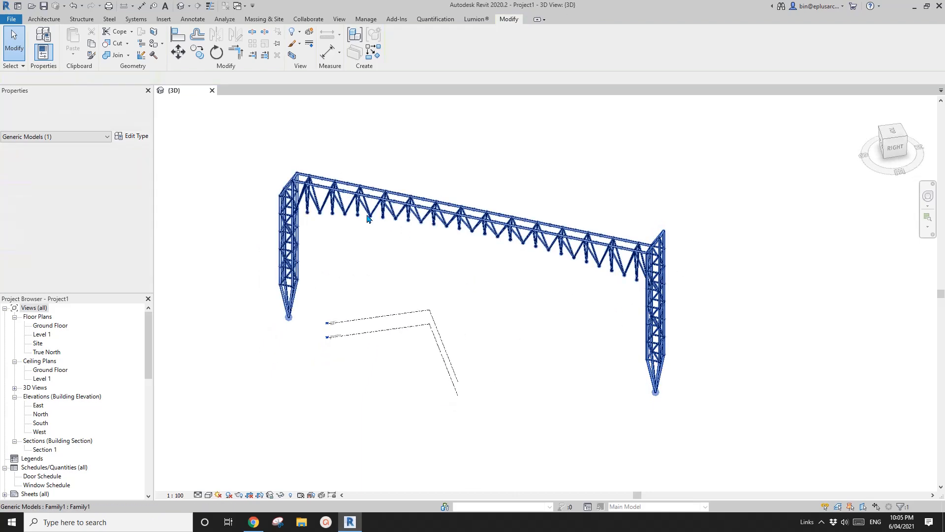
{"action": "left_click", "coordinate": [347, 203]}
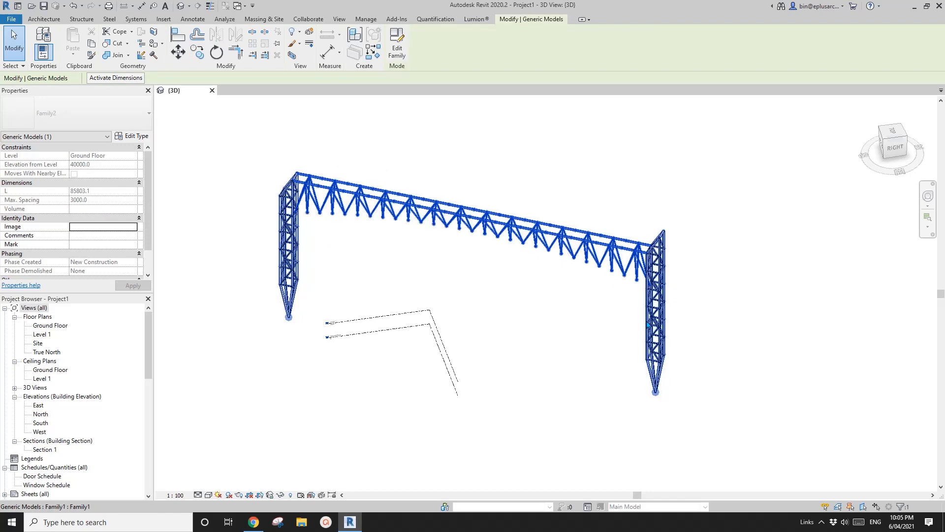
{"action": "scroll", "coordinate": [648, 325], "scroll_direction": "down", "scroll_amount": 1}
{"action": "middle_click_drag", "start_coordinate": [648, 325], "coordinate": [530, 325], "text": "shift"}
{"action": "left_click", "coordinate": [509, 304]}
{"action": "scroll", "coordinate": [460, 225], "scroll_direction": "up", "scroll_amount": 1}
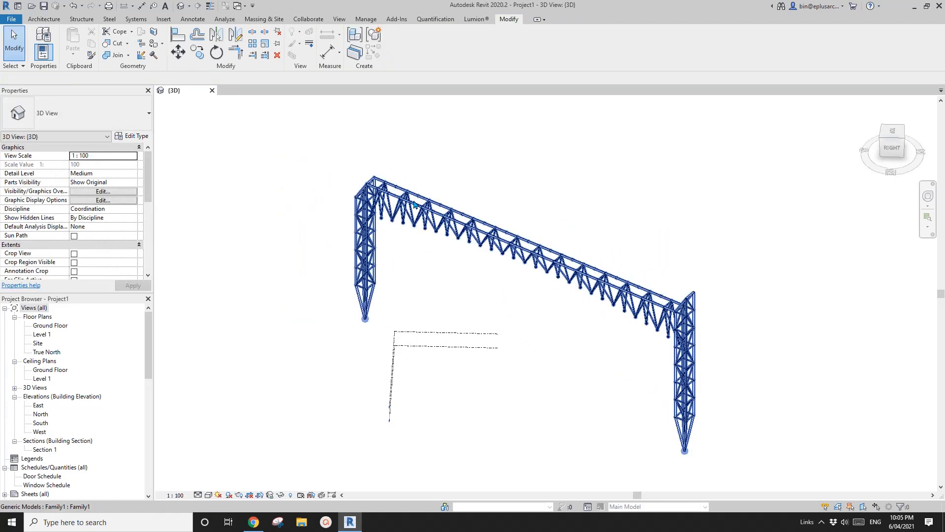
{"action": "middle_click_drag", "start_coordinate": [414, 204], "coordinate": [410, 204], "text": "shift"}
- Close Project1 without saving it, and switch to Chrome to view the Tokyo Forum section drawing
{"action": "left_click", "coordinate": [212, 91]}
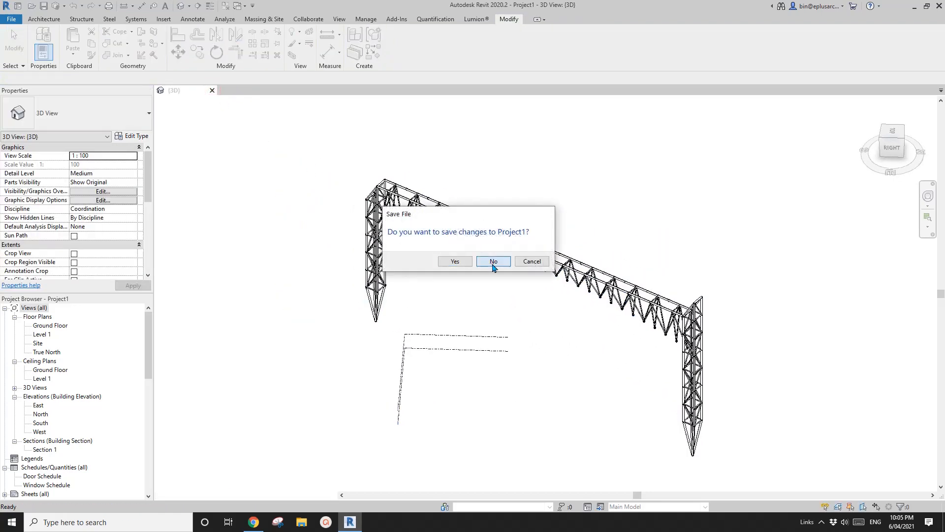
{"action": "left_click", "coordinate": [492, 261]}
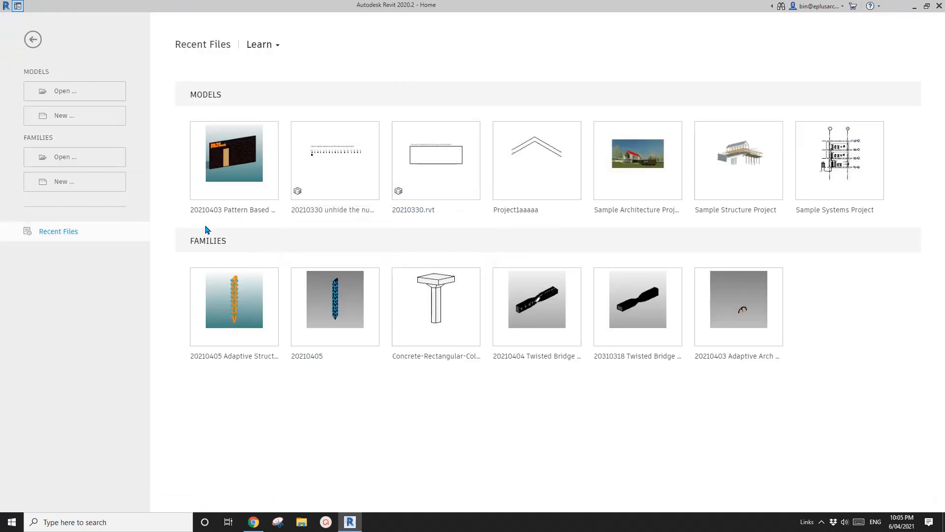
{"action": "left_click", "coordinate": [253, 522]}
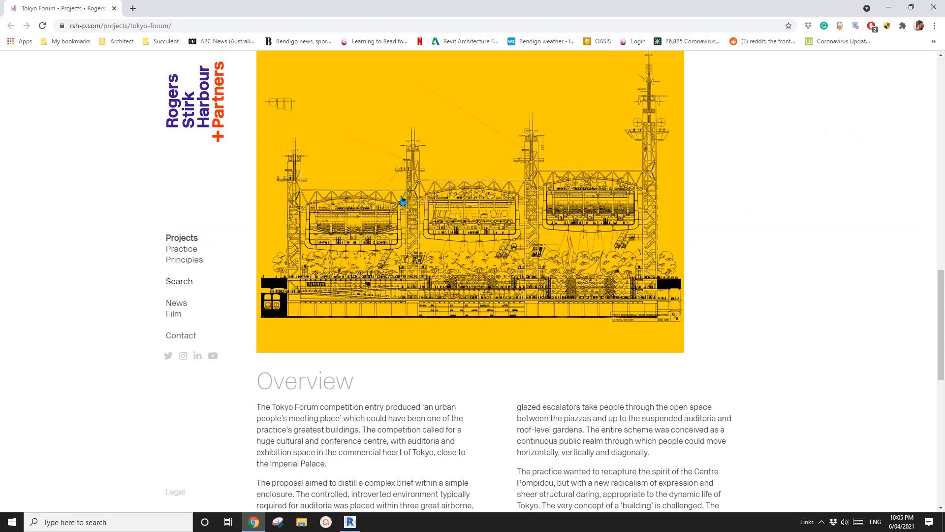
- Switch back to Revit and create a new family from the Metric Generic Model Adaptive.rft template
{"action": "left_click", "coordinate": [349, 524]}
{"action": "left_click", "coordinate": [77, 182]}
{"action": "scroll", "coordinate": [512, 275], "scroll_direction": "down", "scroll_amount": 5}
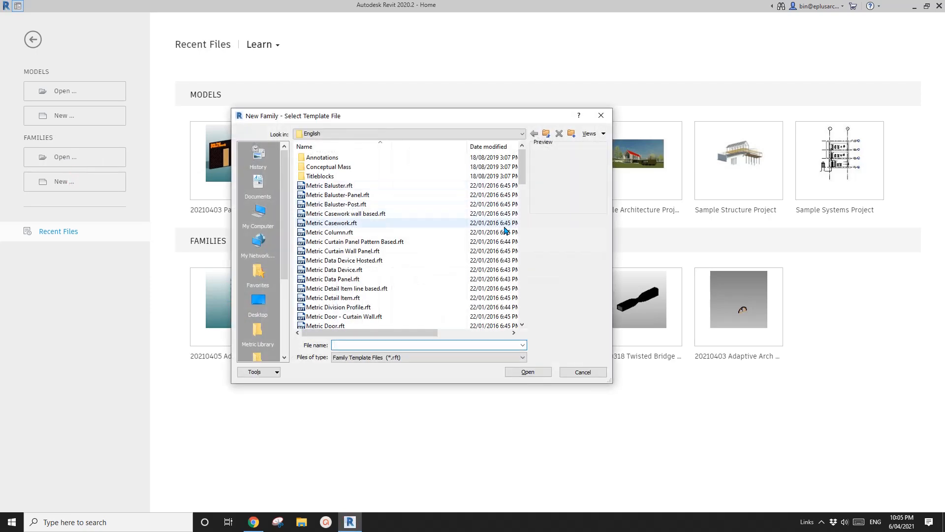
{"action": "left_click", "coordinate": [386, 289]}
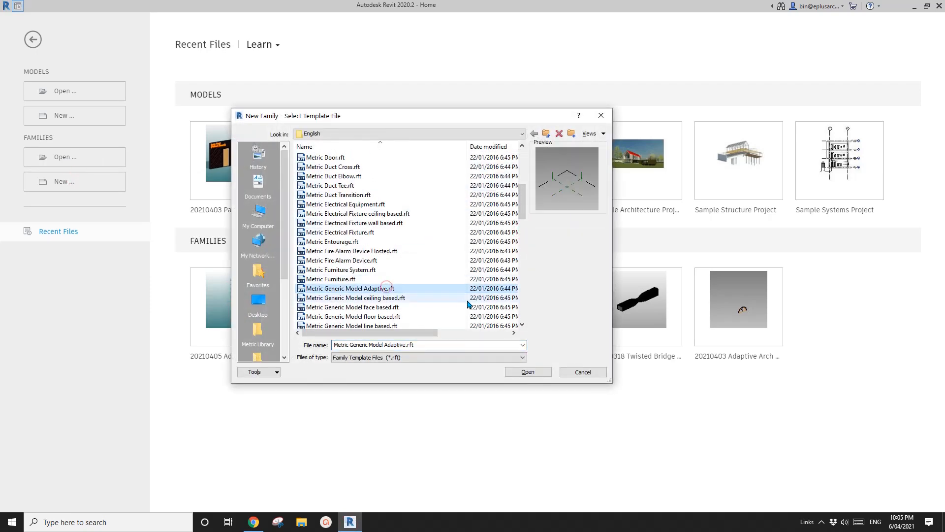
{"action": "left_click", "coordinate": [529, 370]}
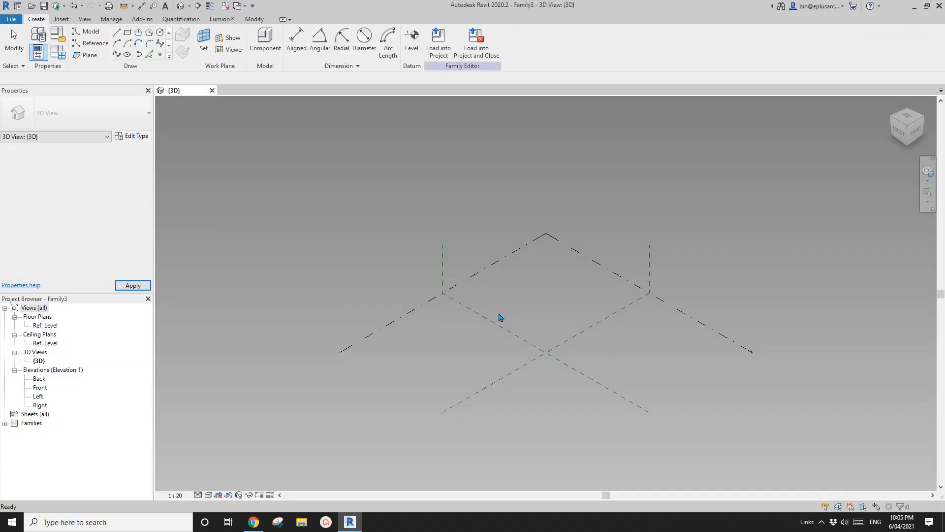
- Place two reference points on the reference level and make both of them adaptive
{"action": "left_click", "coordinate": [160, 54]}
{"action": "left_click", "coordinate": [431, 355]}
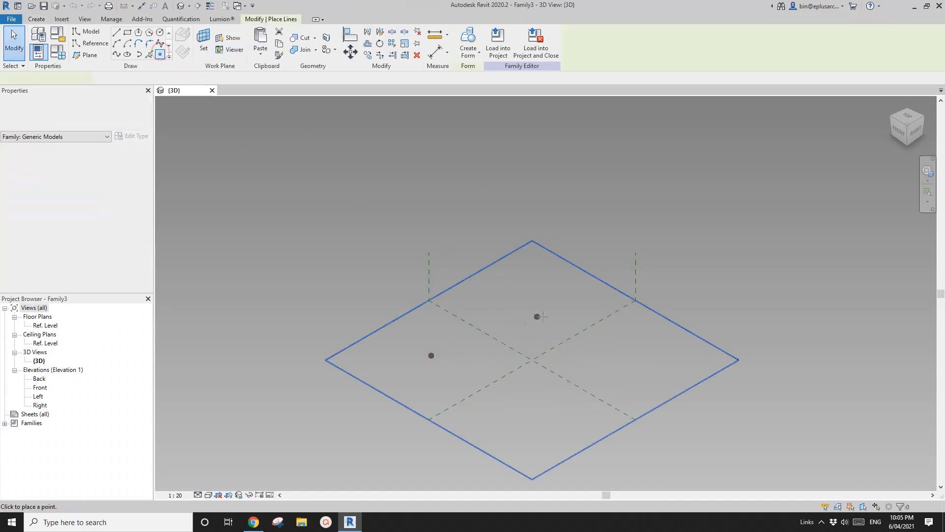
{"action": "left_click", "coordinate": [543, 316]}
{"action": "key", "text": "Escape"}
{"action": "left_click_drag", "start_coordinate": [358, 273], "coordinate": [605, 390]}
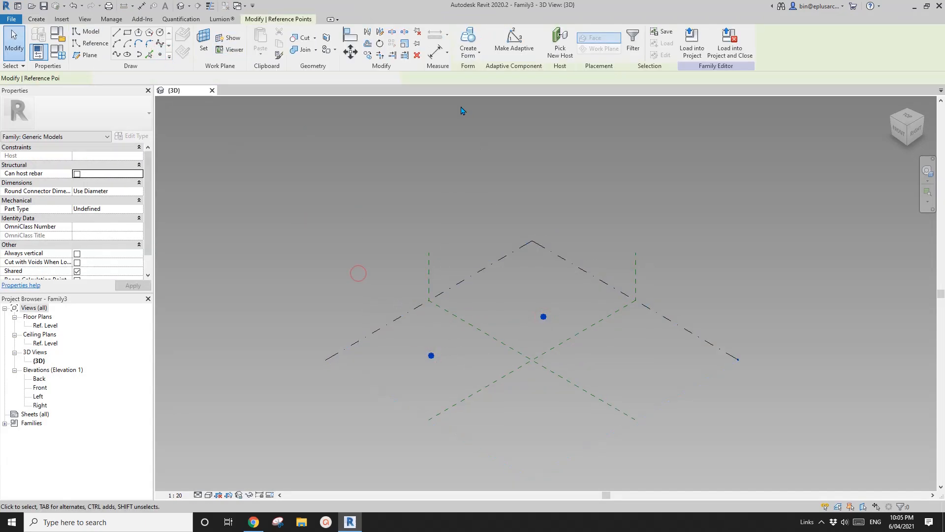
{"action": "left_click", "coordinate": [514, 42]}
- Connect the two adaptive points with a spline through points and turn it into a reference line
{"action": "scroll", "coordinate": [508, 354], "scroll_direction": "up", "scroll_amount": 3}
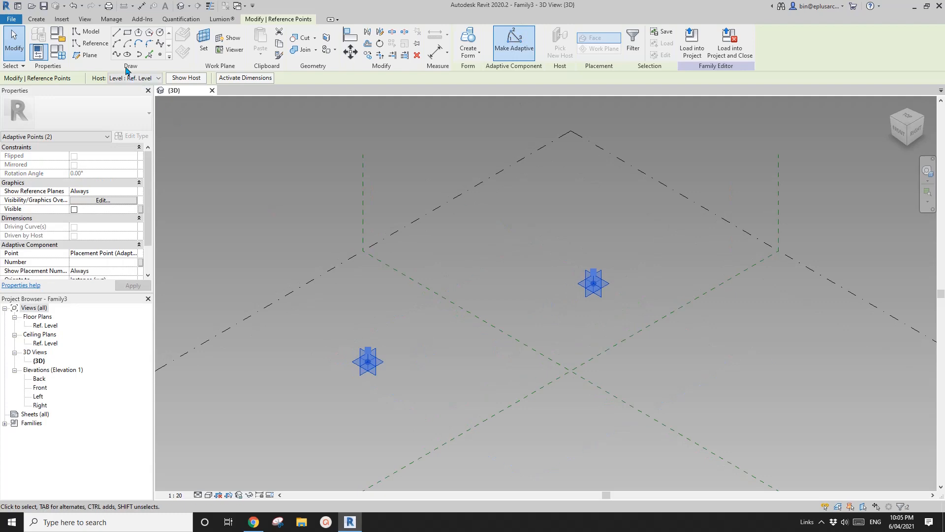
{"action": "left_click", "coordinate": [116, 55]}
{"action": "left_click", "coordinate": [78, 227]}
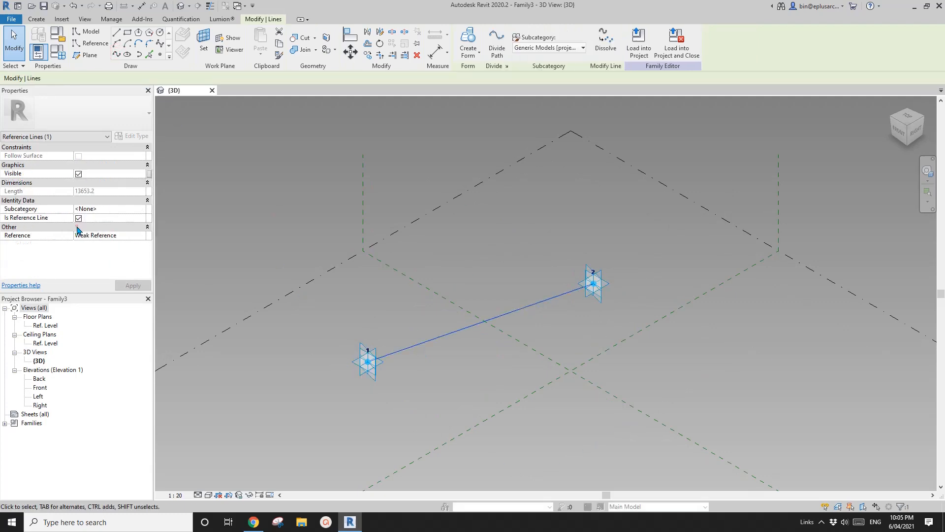
{"action": "middle_click_drag", "start_coordinate": [512, 335], "coordinate": [394, 268], "text": "shift"}
{"action": "key", "text": "Escape"}
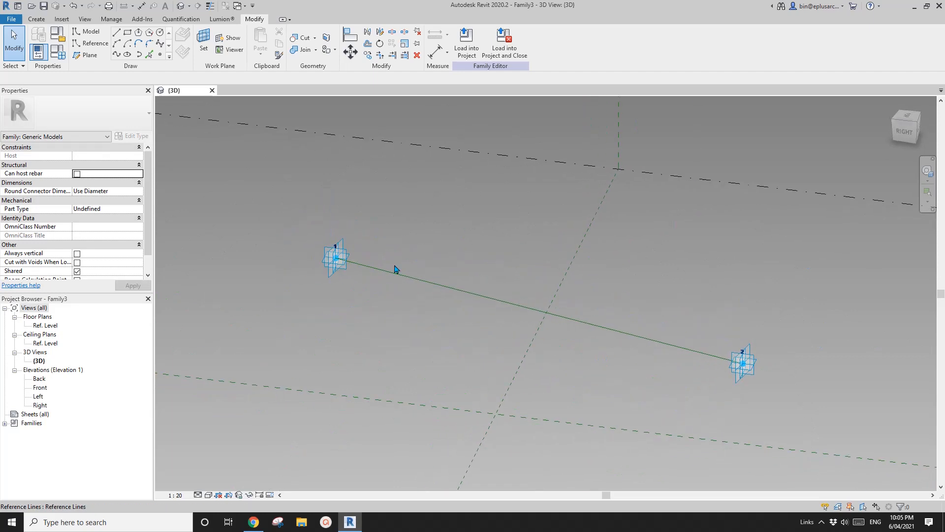
- Place a reference point on the face of the reference line, close to adaptive point 1
{"action": "left_click", "coordinate": [160, 56]}
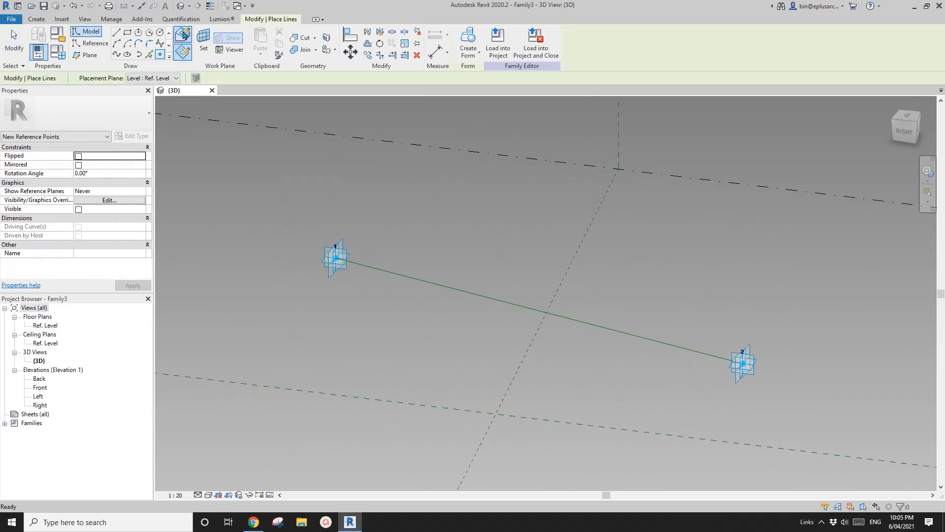
{"action": "left_click", "coordinate": [186, 33]}
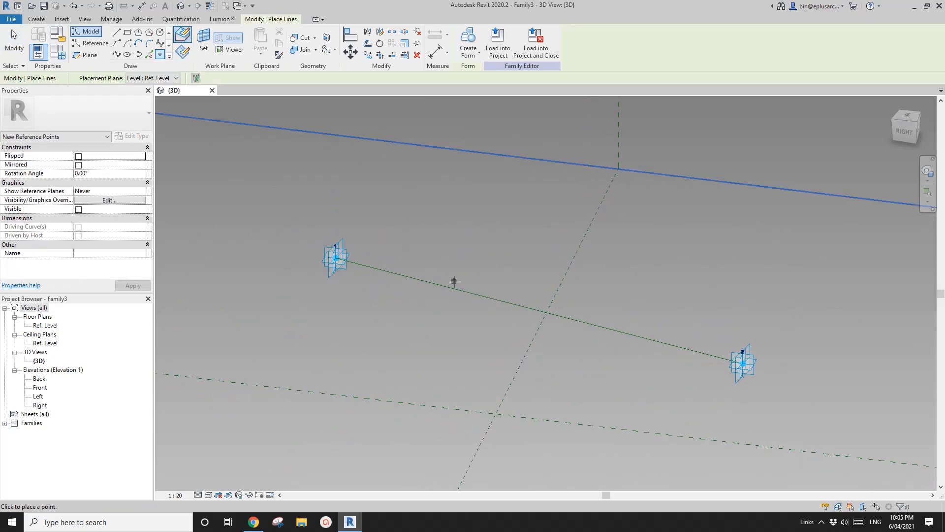
{"action": "left_click", "coordinate": [387, 271]}
{"action": "middle_click_drag", "start_coordinate": [433, 327], "coordinate": [426, 266], "text": "shift"}
{"action": "scroll", "coordinate": [419, 322], "scroll_direction": "down", "scroll_amount": 1}
{"action": "key", "text": "Escape"}
{"action": "scroll", "coordinate": [425, 266], "scroll_direction": "down", "scroll_amount": 1}
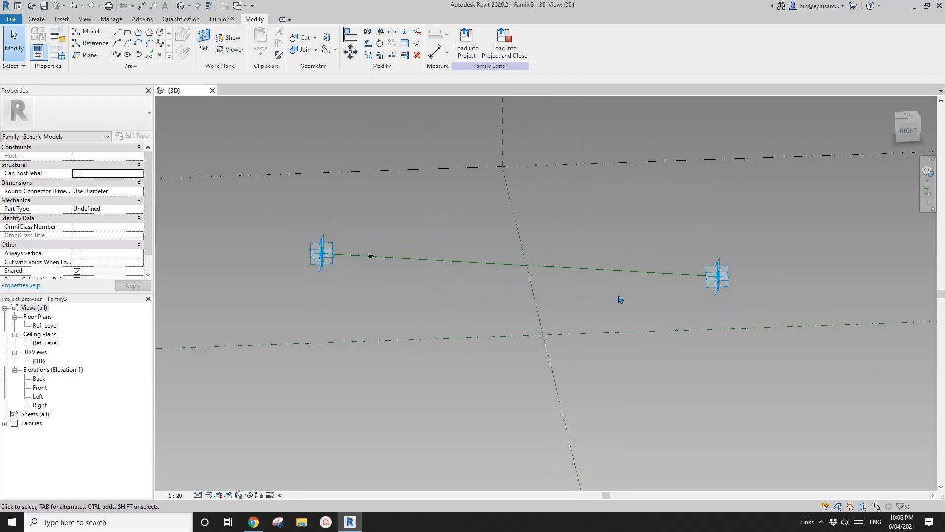
{"action": "middle_click_drag", "start_coordinate": [619, 299], "coordinate": [365, 256], "text": "shift"}
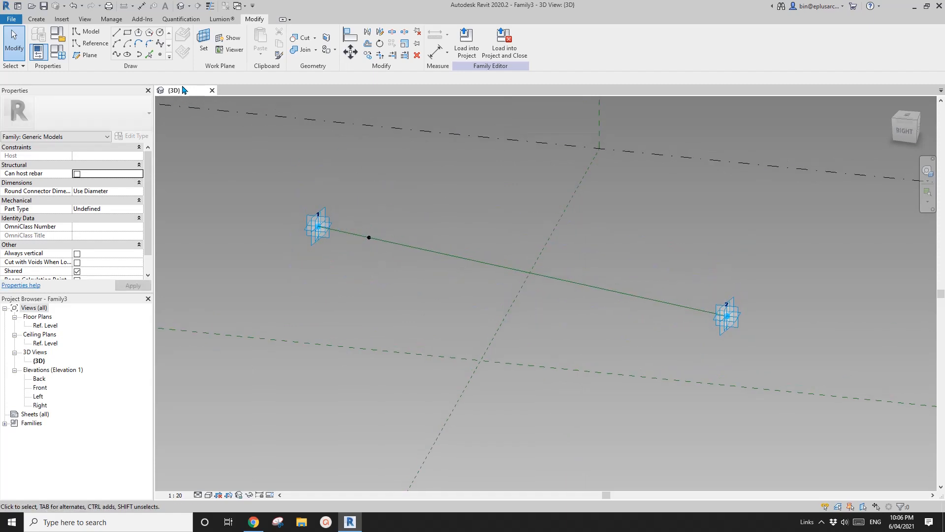
{"action": "left_click", "coordinate": [160, 54]}
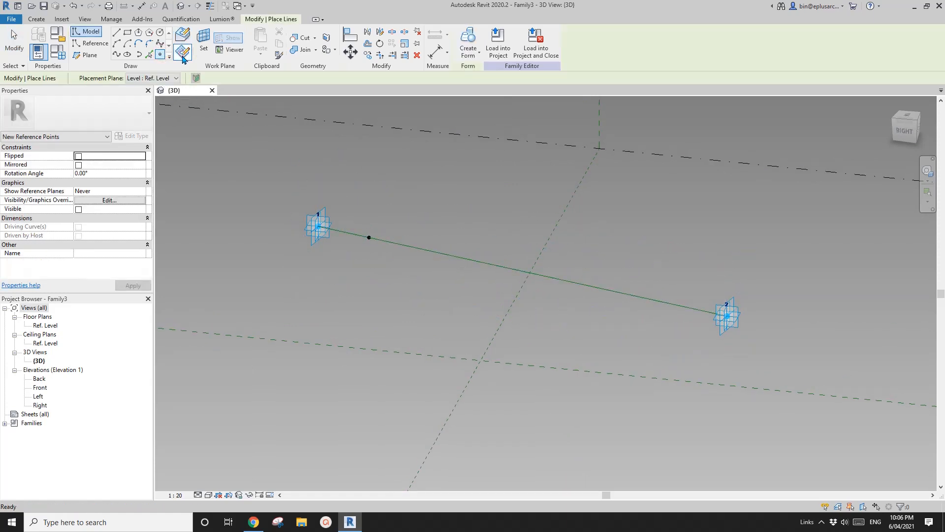
{"action": "left_click", "coordinate": [182, 54]}
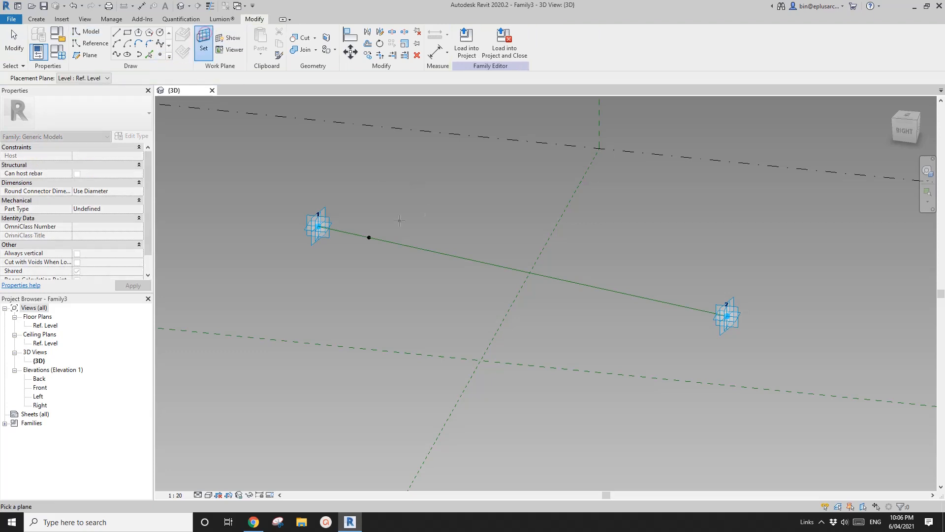
{"action": "left_click", "coordinate": [369, 237]}
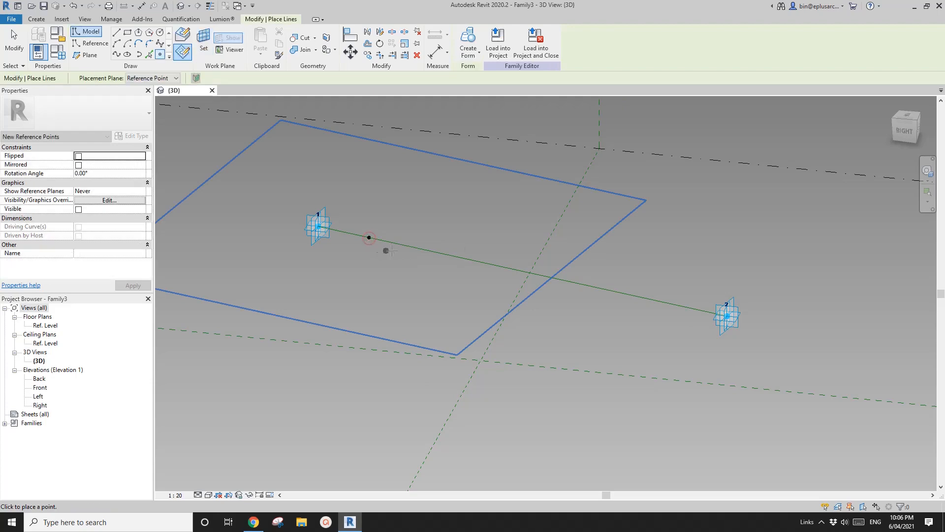
{"action": "middle_click_drag", "start_coordinate": [369, 243], "coordinate": [384, 273], "text": "shift"}
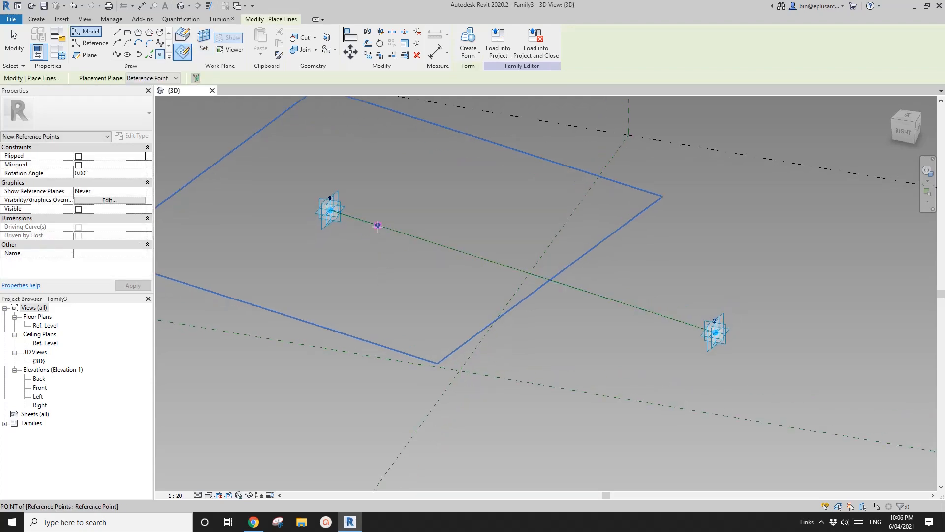
{"action": "middle_click_drag", "start_coordinate": [378, 225], "coordinate": [384, 237]}
{"action": "key", "text": "Escape"}
{"action": "key", "text": "Escape"}
- Set Show Reference Planes to Always for the point hosted on the reference line
{"action": "left_click", "coordinate": [384, 239]}
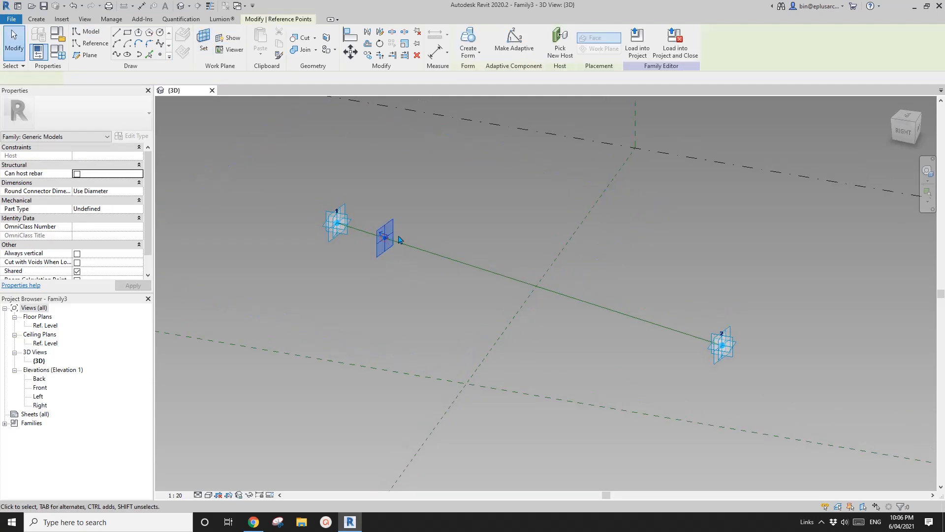
{"action": "left_click", "coordinate": [132, 190]}
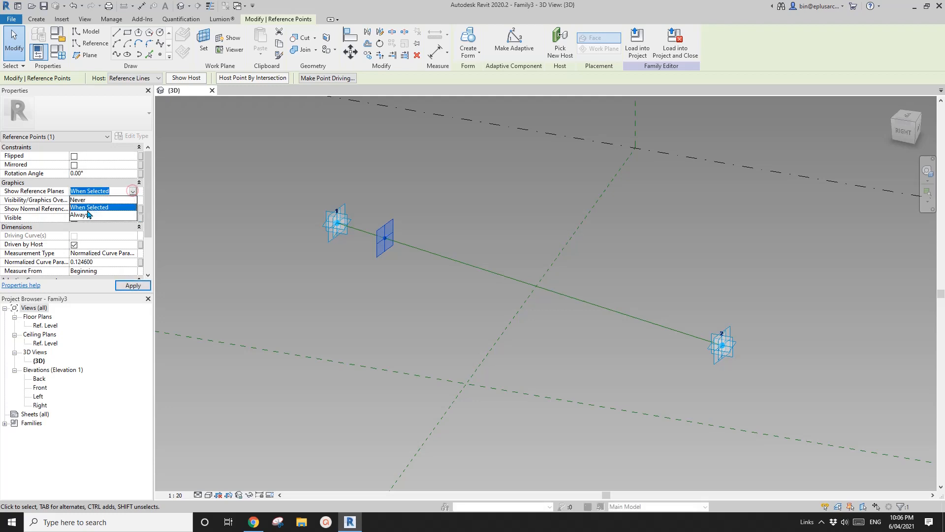
{"action": "left_click", "coordinate": [88, 215]}
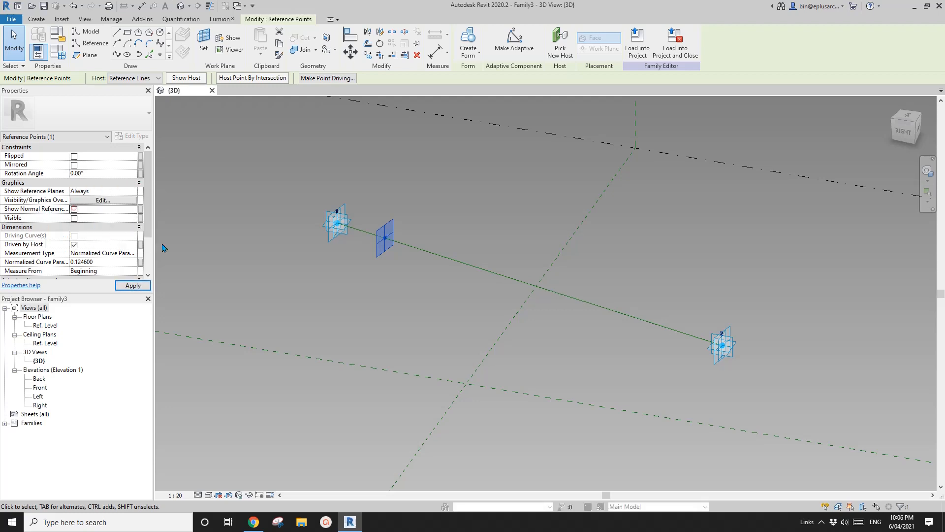
{"action": "left_click", "coordinate": [432, 302]}
{"action": "middle_click_drag", "start_coordinate": [433, 302], "coordinate": [356, 284], "text": "shift"}
{"action": "left_click_drag", "start_coordinate": [354, 269], "coordinate": [332, 286]}
{"action": "middle_click_drag", "start_coordinate": [409, 309], "coordinate": [418, 307], "text": "shift"}
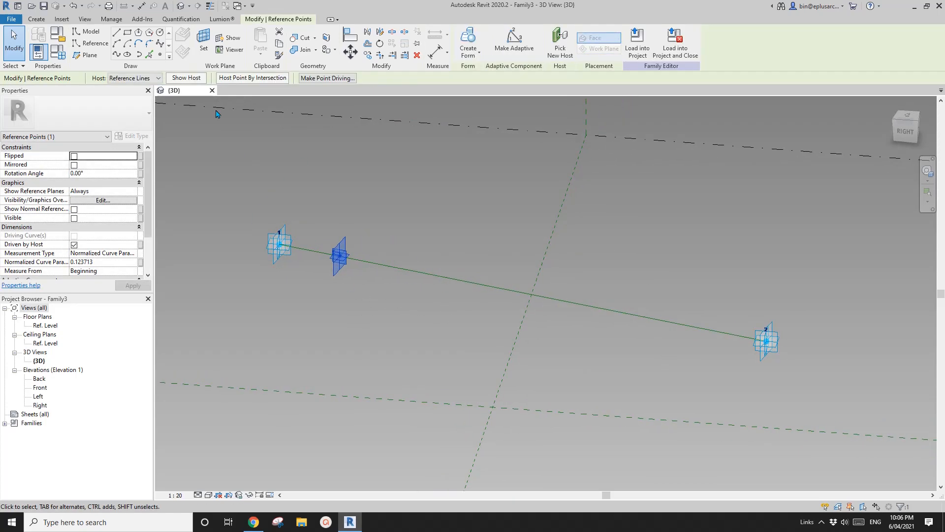
- Place a reference point at the point hosted on the reference line, using that point's horizontal plane as the work plane
{"action": "left_click", "coordinate": [160, 55]}
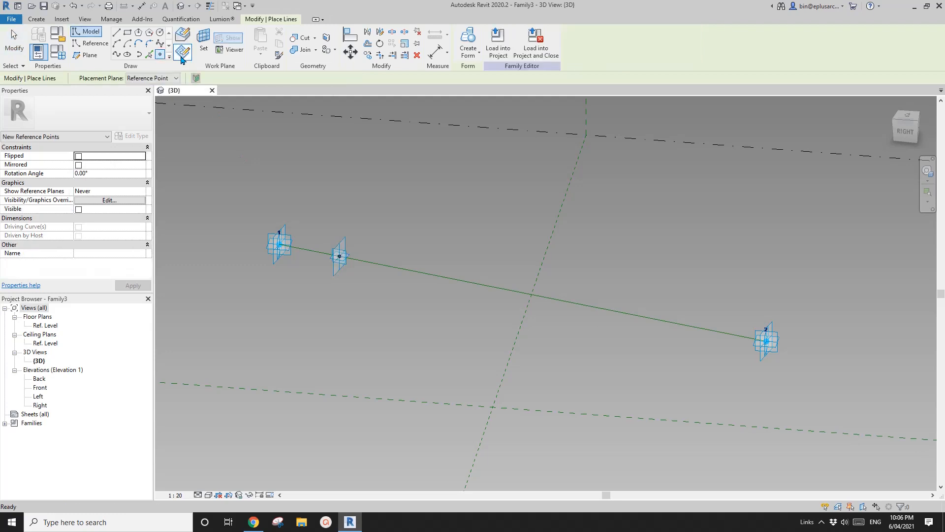
{"action": "left_click", "coordinate": [204, 40]}
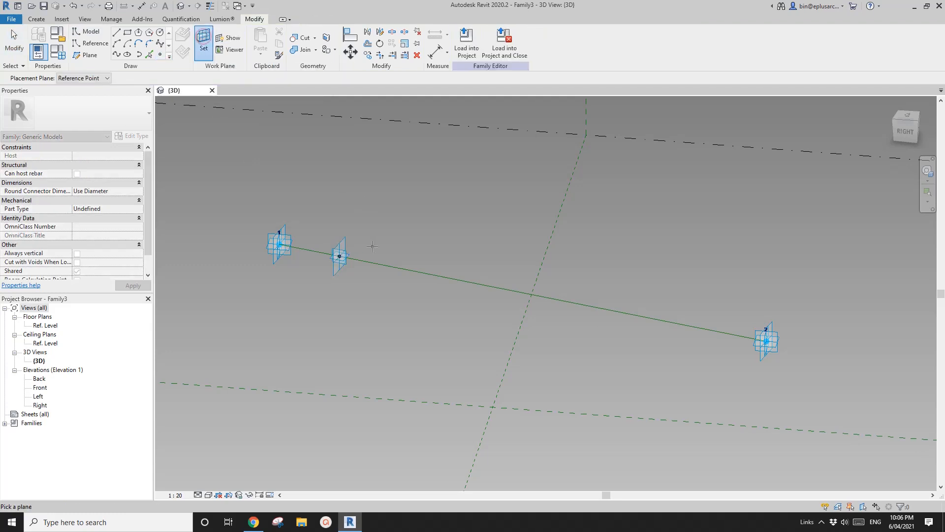
{"action": "middle_click_drag", "start_coordinate": [376, 259], "coordinate": [357, 251], "text": "shift"}
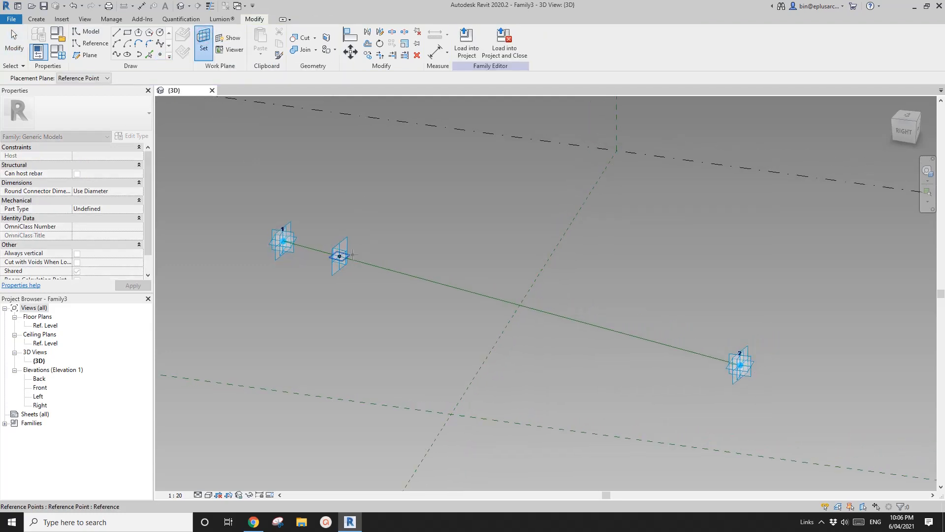
{"action": "left_click", "coordinate": [352, 254]}
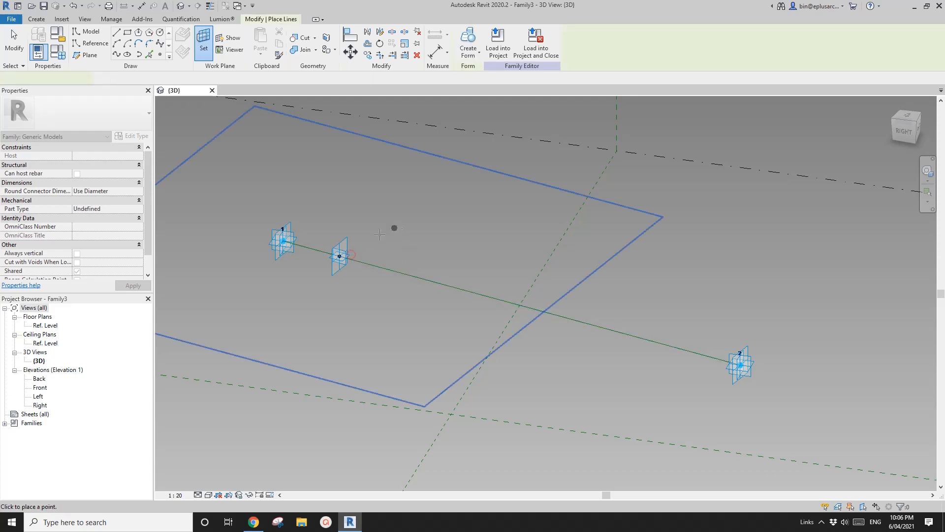
{"action": "left_click", "coordinate": [344, 259]}
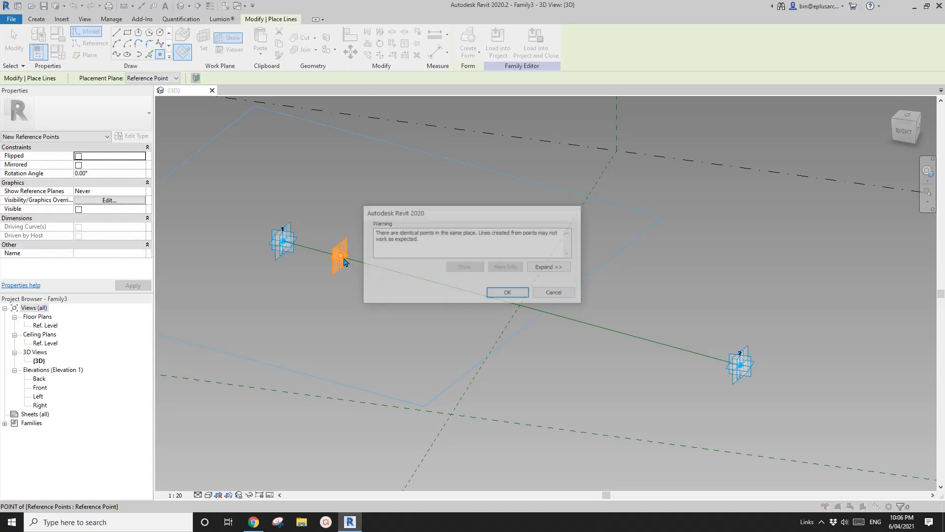
{"action": "left_click", "coordinate": [507, 291]}
{"action": "key", "text": "Escape"}
{"action": "key", "text": "Escape"}
- Move the new reference point vertically above its host point, to an offset of about 2139
{"action": "left_click", "coordinate": [341, 257]}
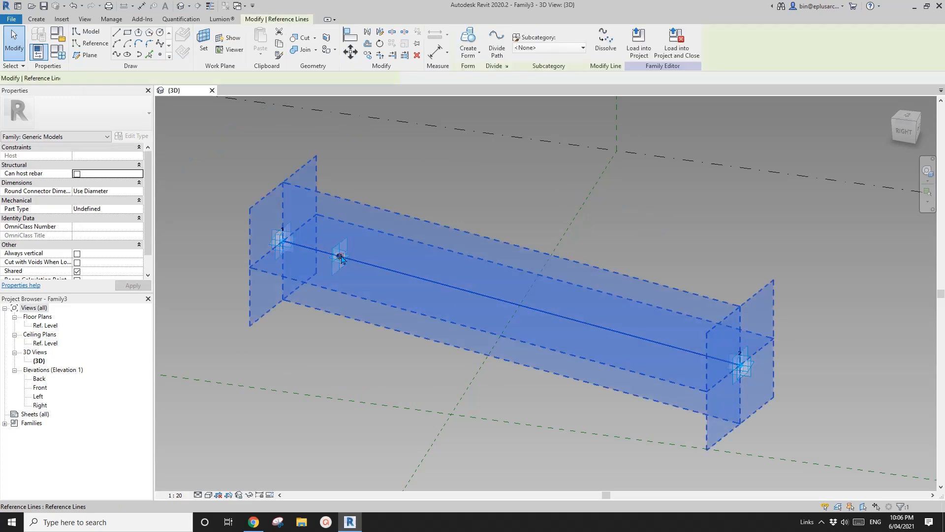
{"action": "left_click", "coordinate": [352, 270]}
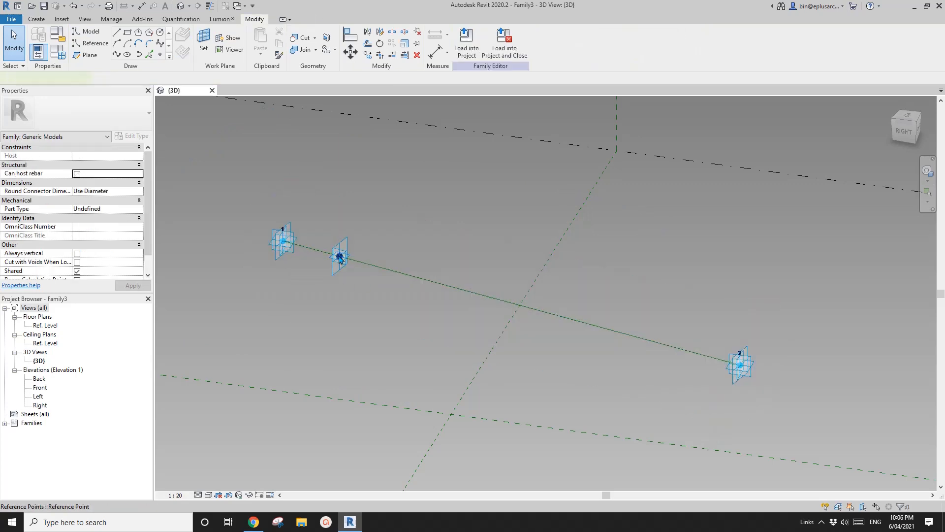
{"action": "left_click", "coordinate": [340, 257]}
{"action": "left_click_drag", "start_coordinate": [366, 174], "coordinate": [382, 259]}
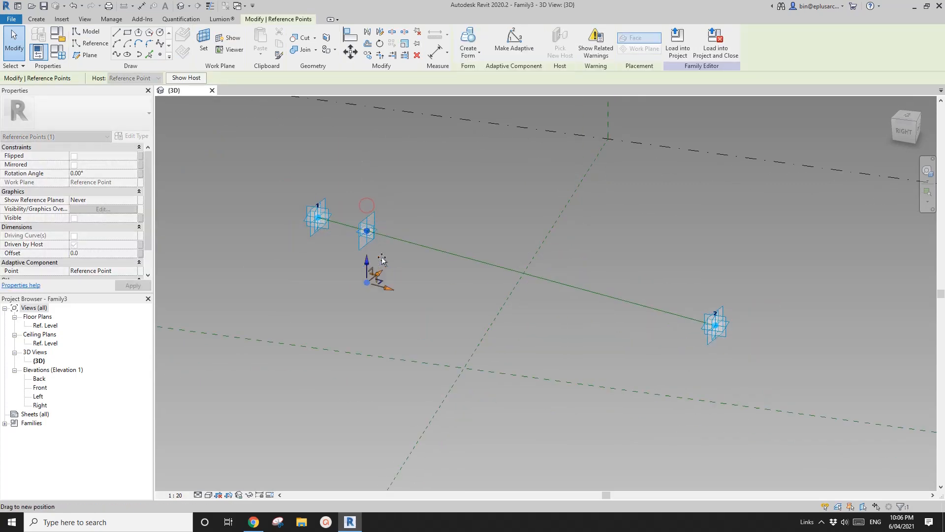
{"action": "left_click_drag", "start_coordinate": [380, 143], "coordinate": [380, 143]}
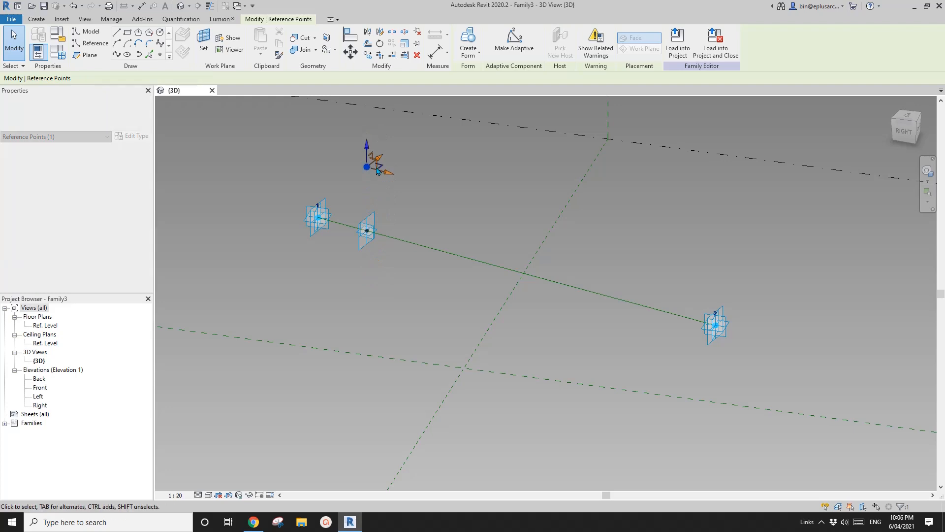
- Set the rotation angle of the point hosted on the reference line to 180°
{"action": "left_click", "coordinate": [372, 219]}
{"action": "left_click", "coordinate": [112, 174]}
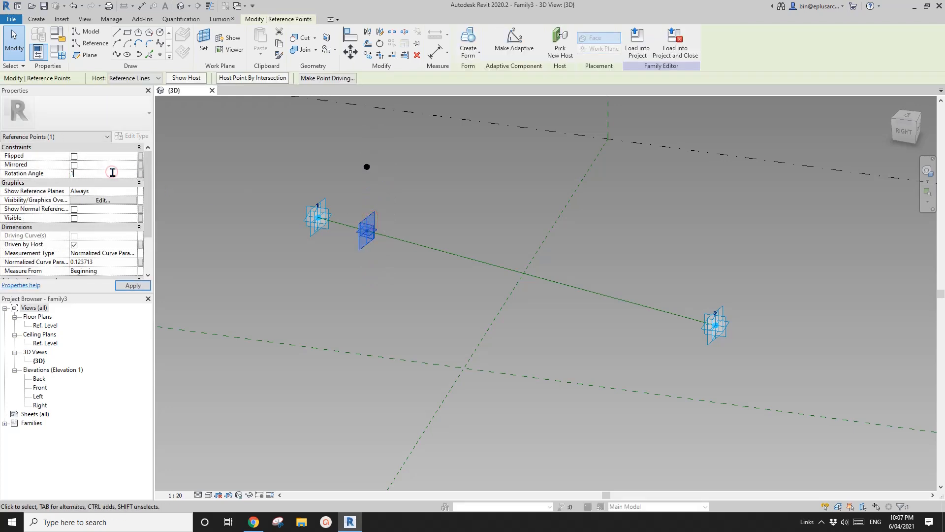
{"action": "type", "text": "180"}
{"action": "middle_click_drag", "start_coordinate": [424, 191], "coordinate": [422, 195]}
{"action": "left_click", "coordinate": [422, 195]}
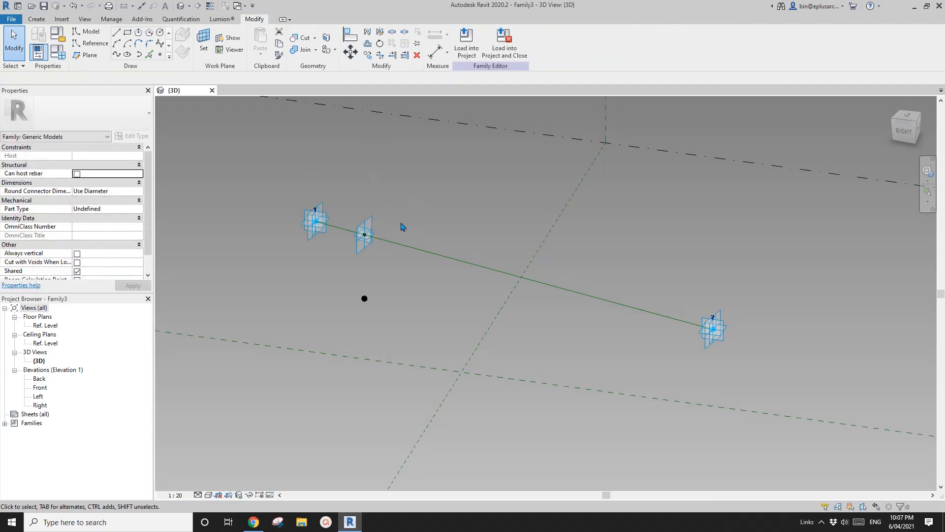
- Associate the vertically offset point's Offset with a new family parameter named OFS1
{"action": "mouse_move", "coordinate": [403, 303]}
{"action": "middle_mouse_down", "text": "shift"}
{"action": "mouse_move", "coordinate": [381, 304]}
{"action": "mouse_move", "coordinate": [403, 294]}
{"action": "middle_mouse_up", "text": "shift"}
{"action": "scroll", "coordinate": [381, 303], "scroll_direction": "up", "scroll_amount": 1}
{"action": "left_click", "coordinate": [365, 297]}
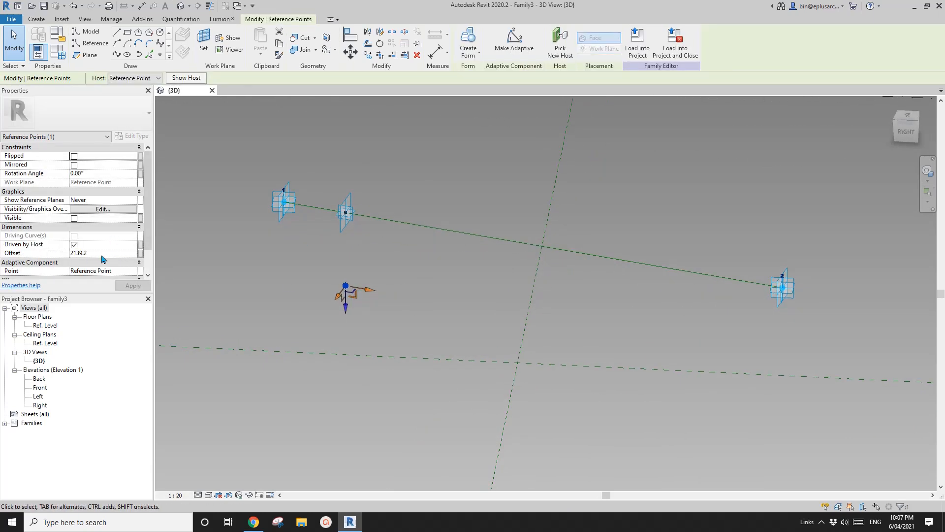
{"action": "left_click", "coordinate": [141, 254]}
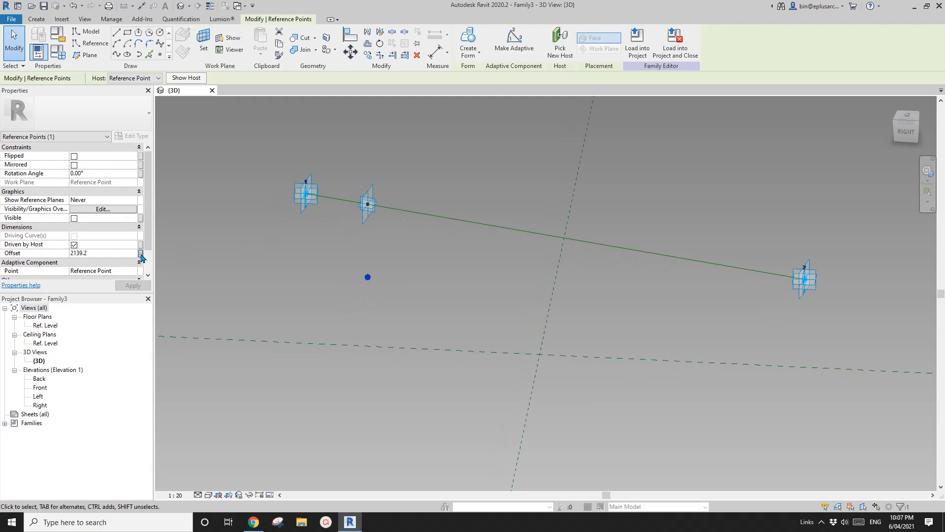
{"action": "left_click", "coordinate": [289, 285]}
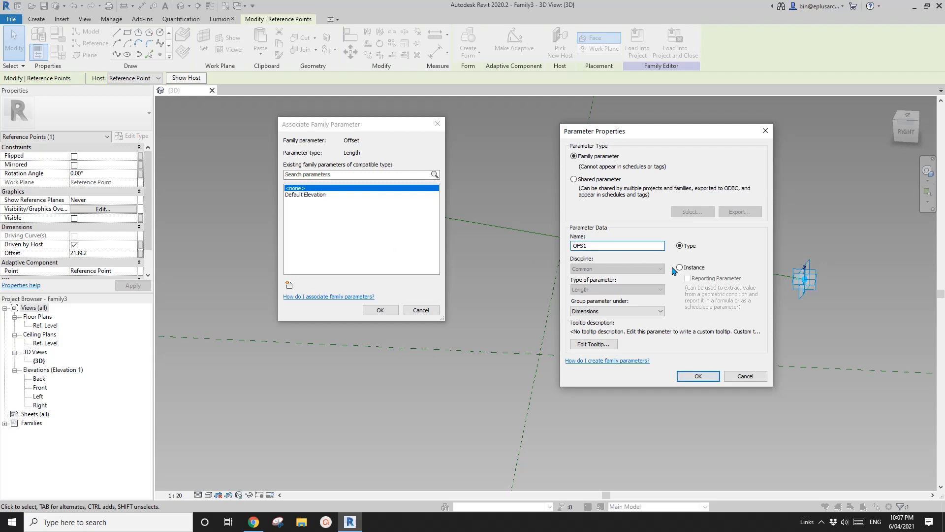
{"action": "left_click", "coordinate": [698, 377]}
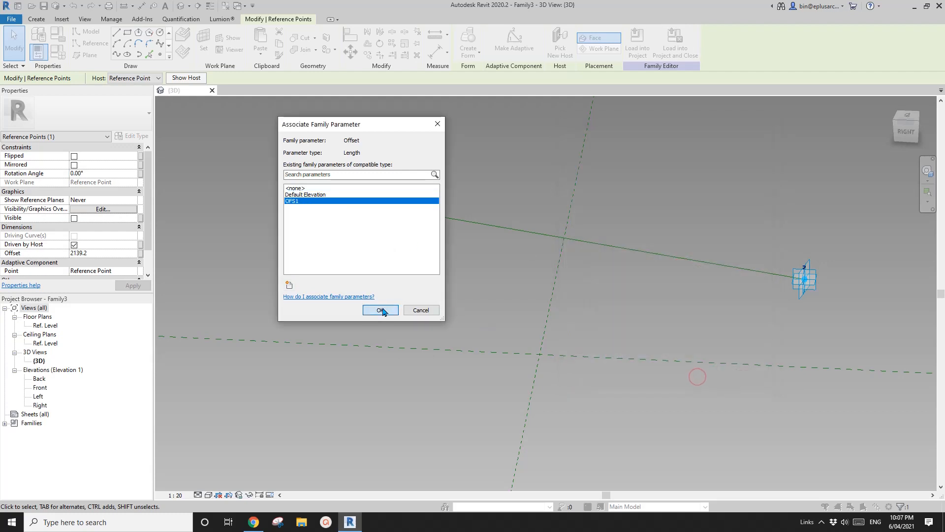
{"action": "left_click", "coordinate": [380, 310]}
{"action": "middle_click_drag", "start_coordinate": [432, 316], "coordinate": [329, 263], "text": "shift"}
{"action": "left_click", "coordinate": [323, 282]}
{"action": "scroll", "coordinate": [323, 282], "scroll_direction": "up", "scroll_amount": 1}
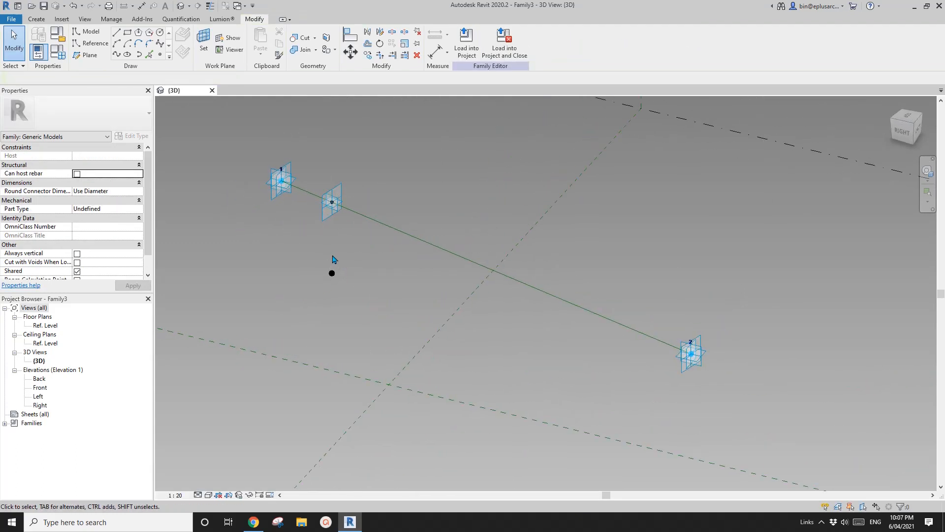
- Switch to Chrome and examine the truss drawings and model photo on the Tokyo Forum project page
{"action": "left_click", "coordinate": [260, 524]}
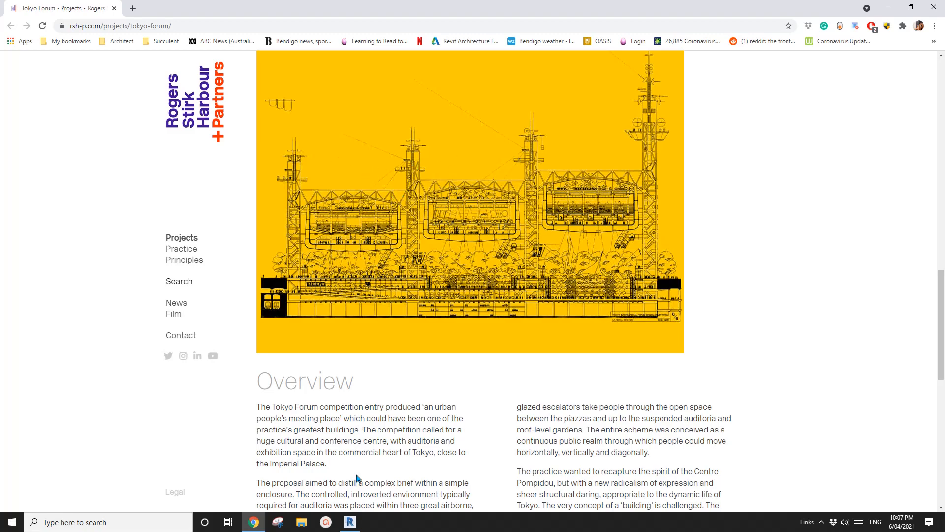
{"action": "scroll", "coordinate": [346, 323], "scroll_direction": "up", "scroll_amount": 10}
{"action": "scroll", "coordinate": [412, 355], "scroll_direction": "up", "scroll_amount": 5}
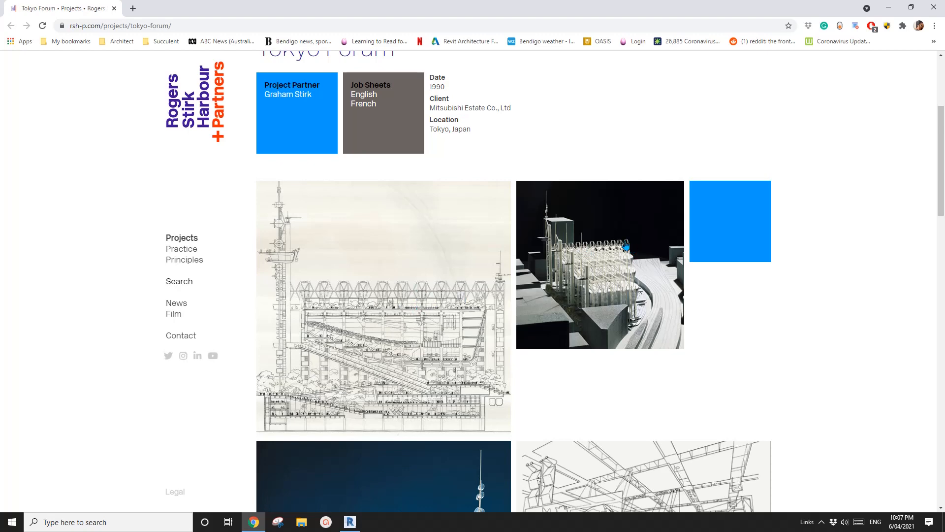
{"action": "scroll", "coordinate": [451, 300], "scroll_direction": "down", "scroll_amount": 13}
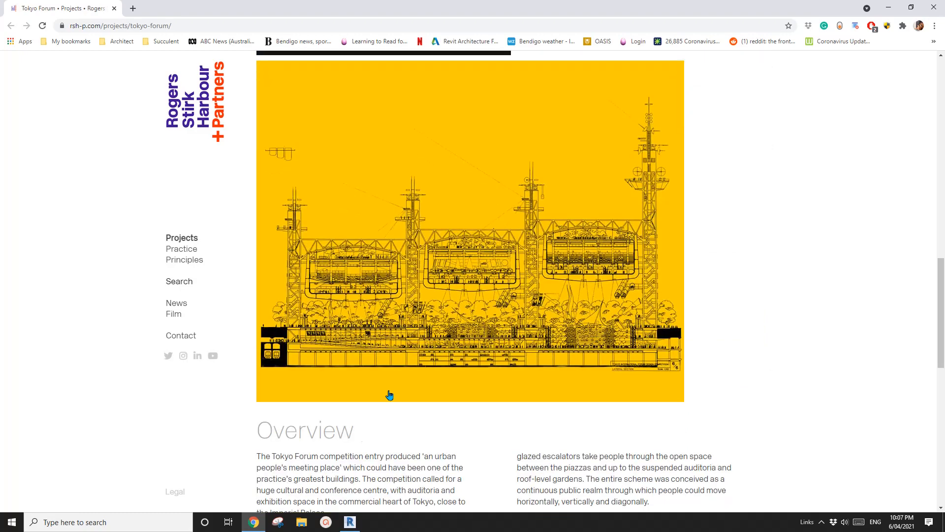
- Switch back to Revit and place a reference point at the line-hosted point, on its vertical plane running along the reference line
{"action": "left_click", "coordinate": [347, 525]}
{"action": "mouse_move", "coordinate": [352, 252]}
{"action": "middle_mouse_down"}
{"action": "mouse_move", "coordinate": [334, 220]}
{"action": "mouse_move", "coordinate": [340, 241]}
{"action": "middle_mouse_up"}
{"action": "scroll", "coordinate": [335, 221], "scroll_direction": "up", "scroll_amount": 2}
{"action": "scroll", "coordinate": [339, 241], "scroll_direction": "up", "scroll_amount": 1}
{"action": "left_click", "coordinate": [160, 54]}
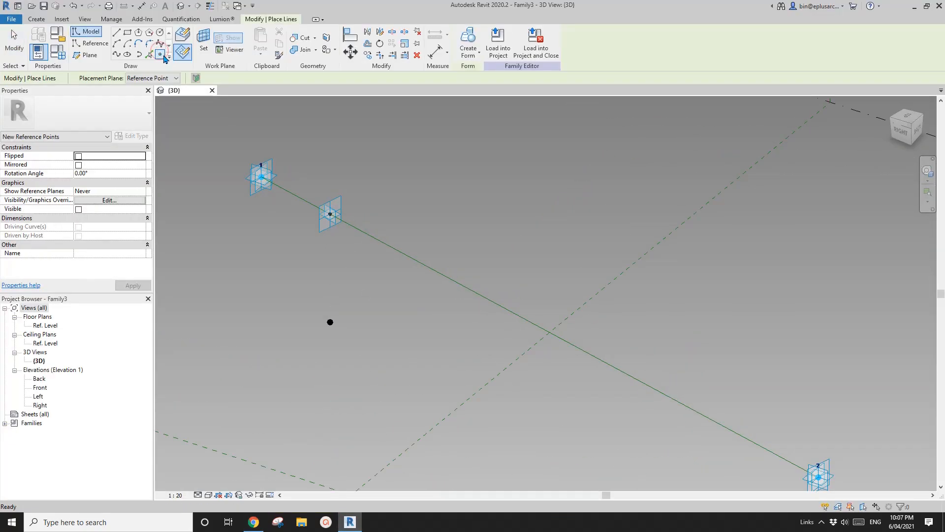
{"action": "left_click", "coordinate": [180, 54]}
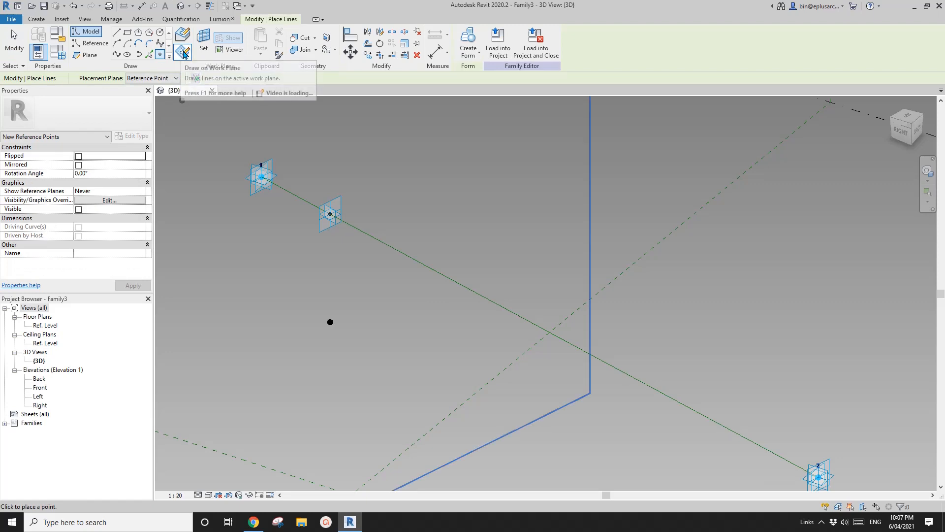
{"action": "left_click", "coordinate": [203, 42]}
{"action": "middle_click_drag", "start_coordinate": [349, 250], "coordinate": [331, 219], "text": "shift"}
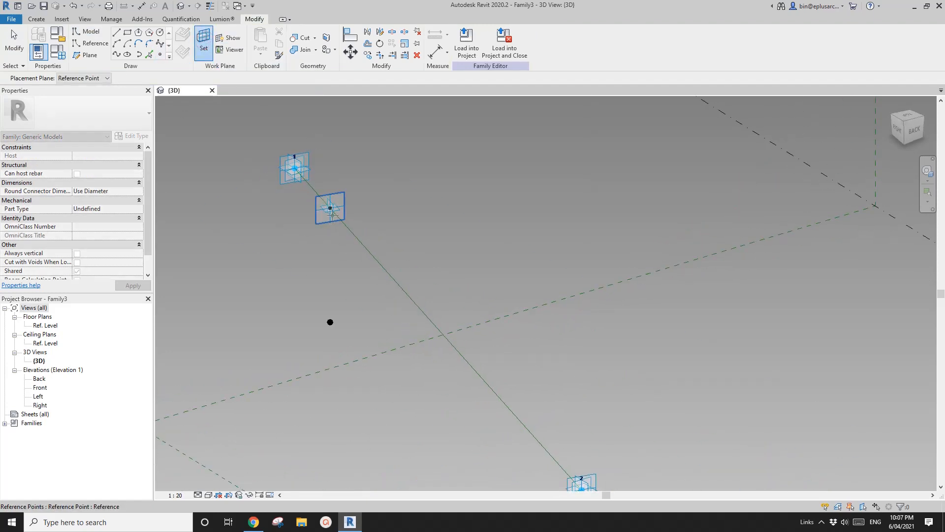
{"action": "left_click", "coordinate": [331, 208]}
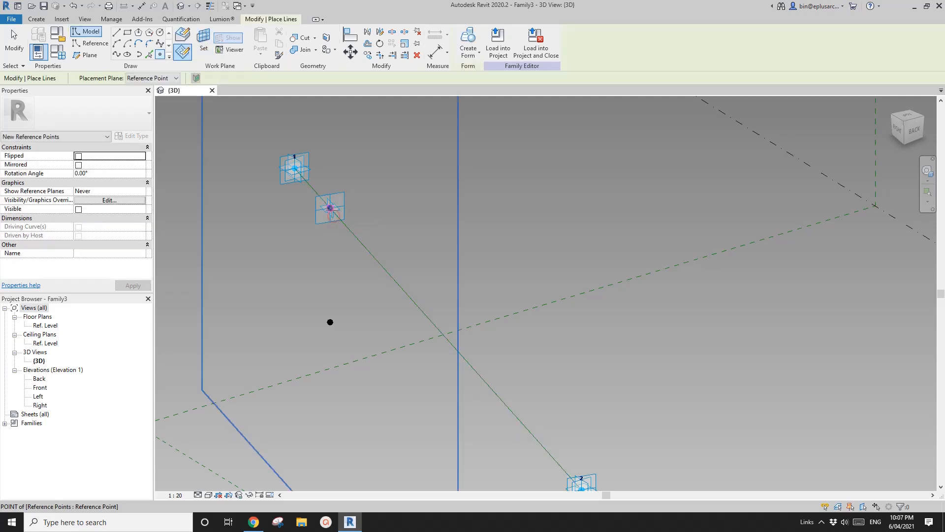
{"action": "left_click", "coordinate": [511, 294]}
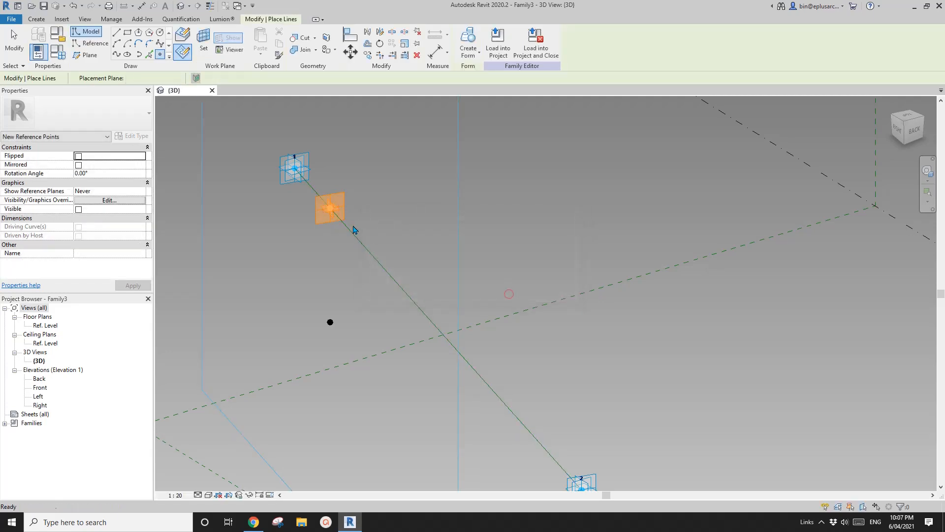
{"action": "key", "text": "Escape"}
- Move the new reference point horizontally sideways from the reference line, to an offset of about 630
{"action": "scroll", "coordinate": [330, 209], "scroll_direction": "up", "scroll_amount": 3}
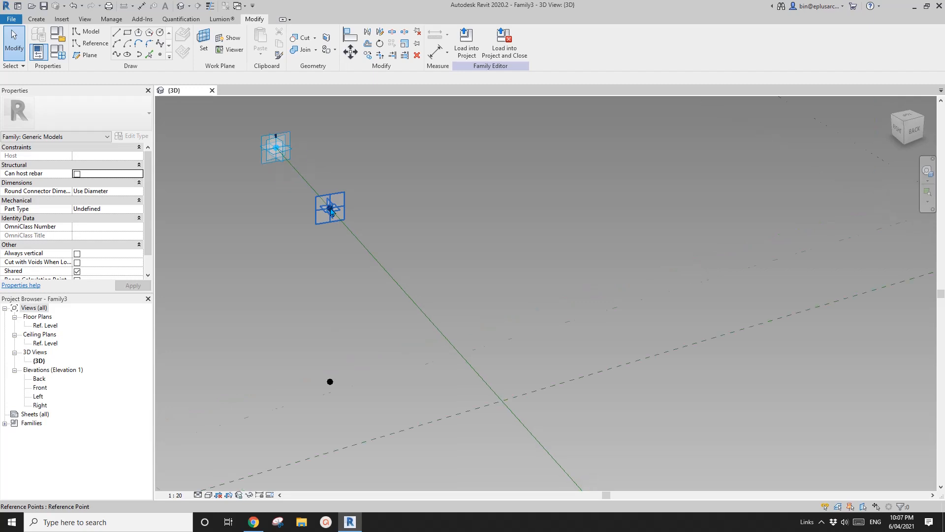
{"action": "left_click", "coordinate": [330, 212]}
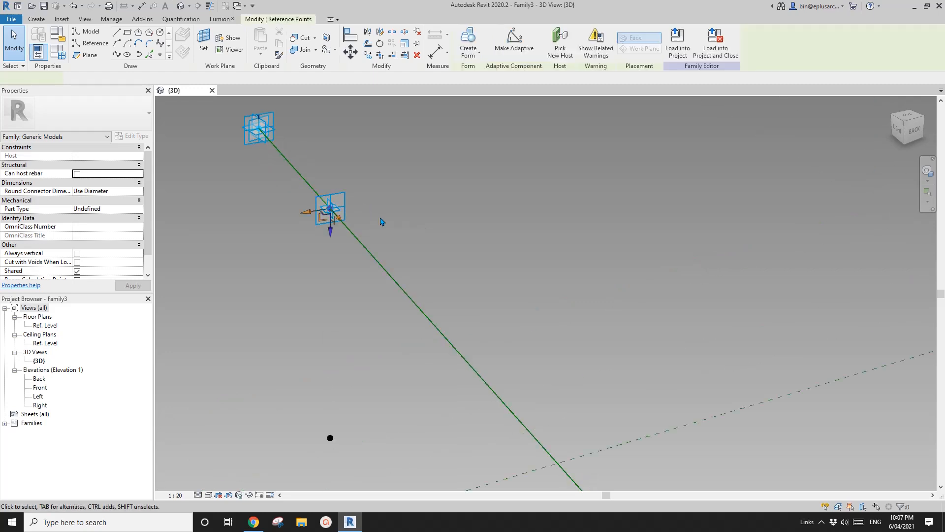
{"action": "scroll", "coordinate": [393, 233], "scroll_direction": "down", "scroll_amount": 3}
{"action": "left_click_drag", "start_coordinate": [293, 229], "coordinate": [294, 229]}
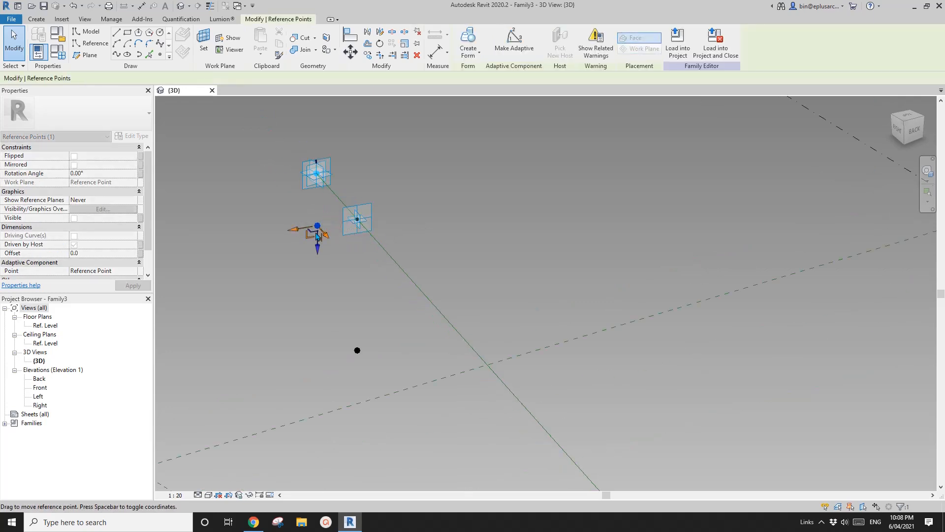
- Place another reference point at the line-hosted point, again on its vertical plane along the reference line
{"action": "middle_click_drag", "start_coordinate": [441, 220], "coordinate": [358, 227], "text": "shift"}
{"action": "left_click", "coordinate": [160, 56]}
{"action": "left_click", "coordinate": [204, 43]}
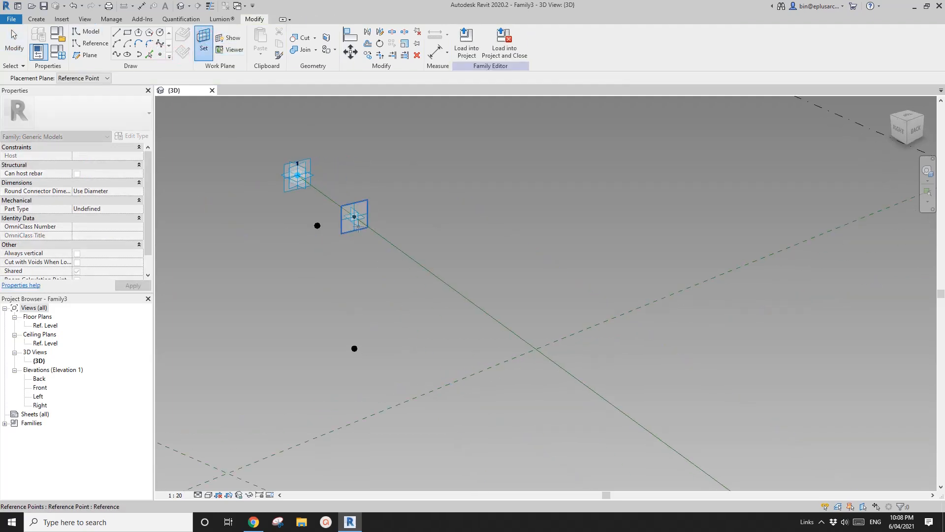
{"action": "left_click", "coordinate": [355, 220]}
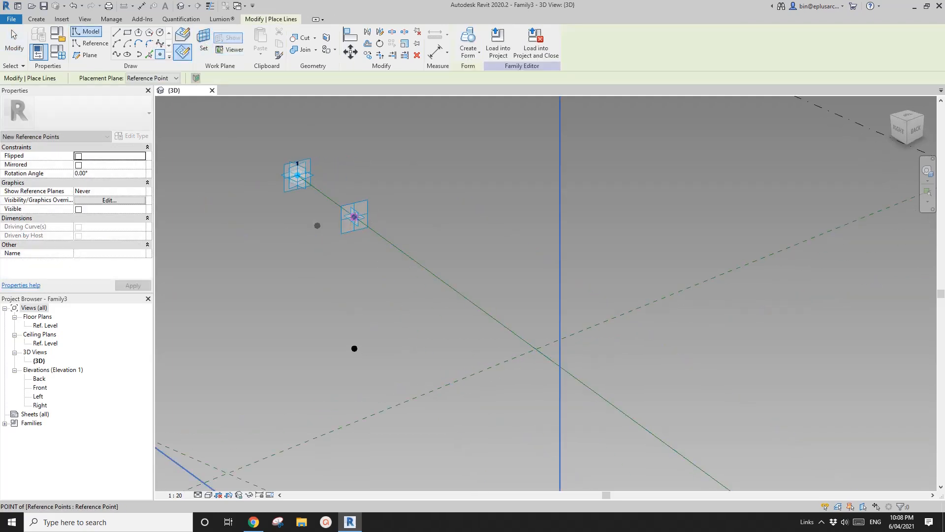
{"action": "left_click", "coordinate": [353, 217]}
{"action": "left_click", "coordinate": [508, 293]}
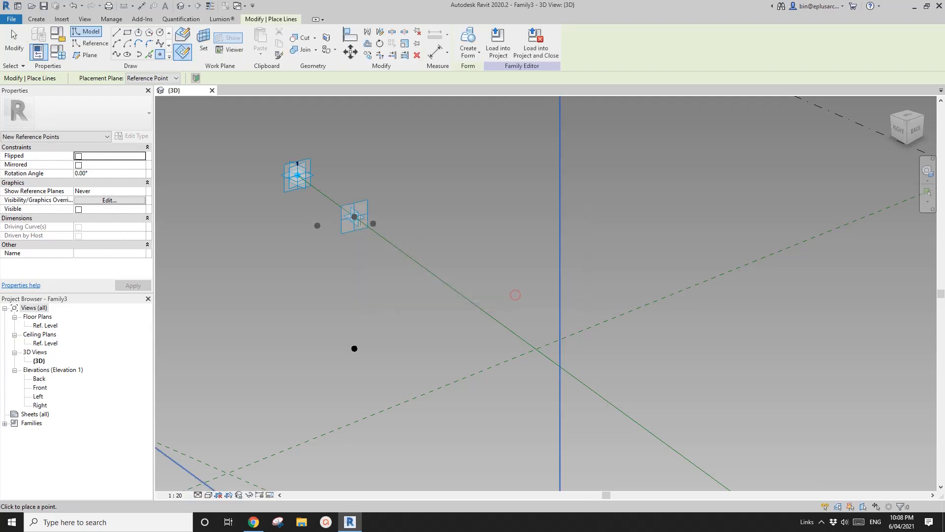
{"action": "key", "text": "Escape"}
{"action": "key", "text": "Escape"}
- Move this reference point horizontally to the opposite side of the reference line, to an offset of about -1143
{"action": "left_click", "coordinate": [356, 220]}
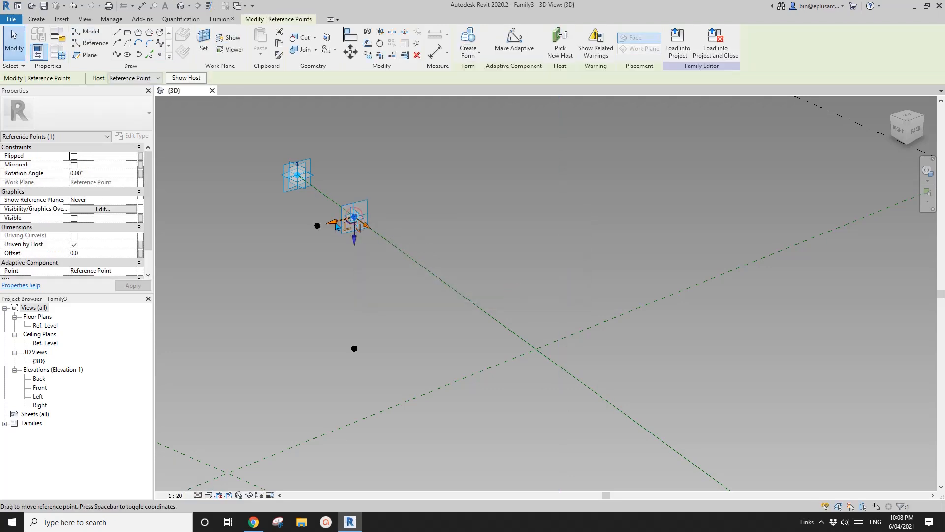
{"action": "left_click_drag", "start_coordinate": [356, 220], "coordinate": [418, 231]}
{"action": "middle_click_drag", "start_coordinate": [418, 230], "coordinate": [397, 253], "text": "shift"}
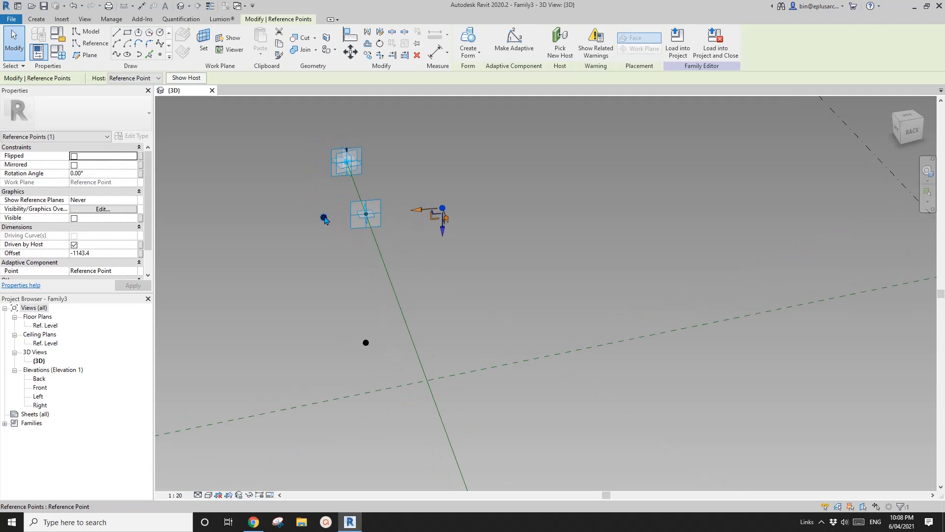
- Associate the Offset of the first sideways-moved point with a new instance family parameter named OFS2
{"action": "left_click", "coordinate": [324, 217]}
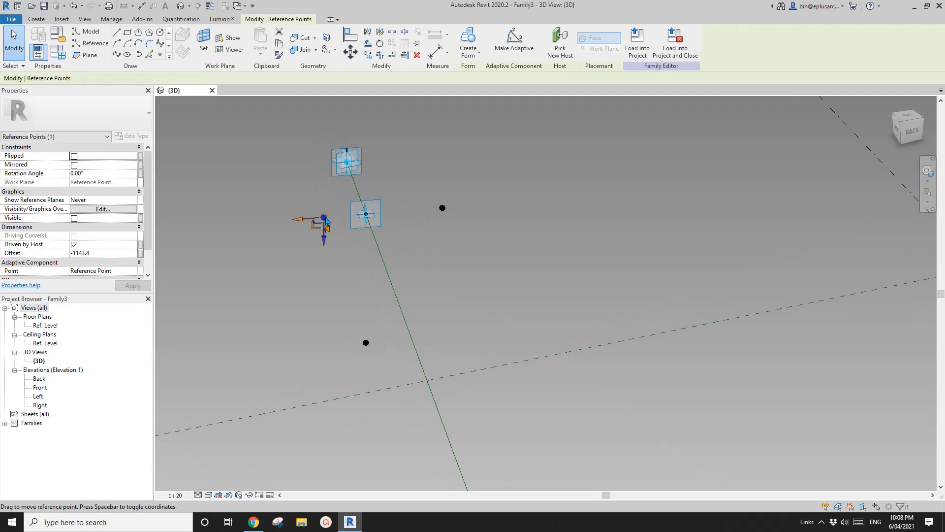
{"action": "left_click", "coordinate": [140, 253]}
{"action": "left_click", "coordinate": [289, 284]}
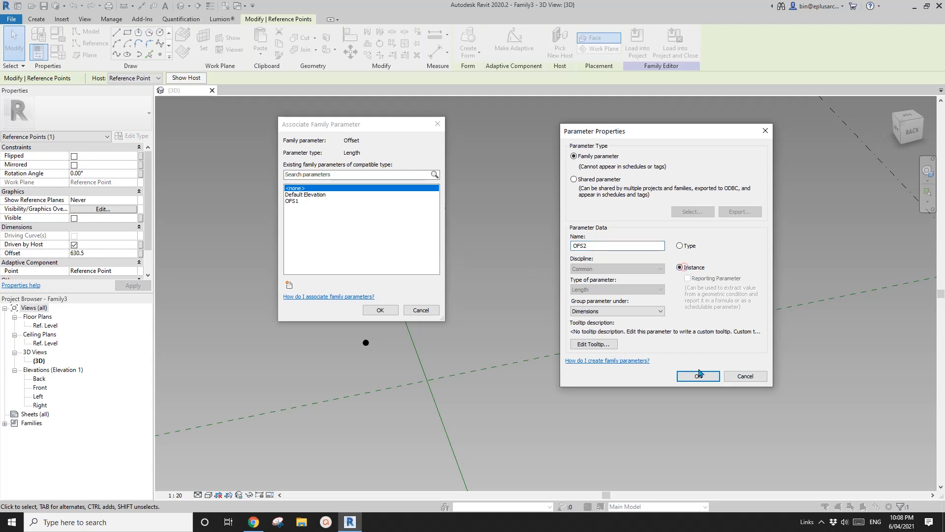
{"action": "left_click", "coordinate": [698, 375]}
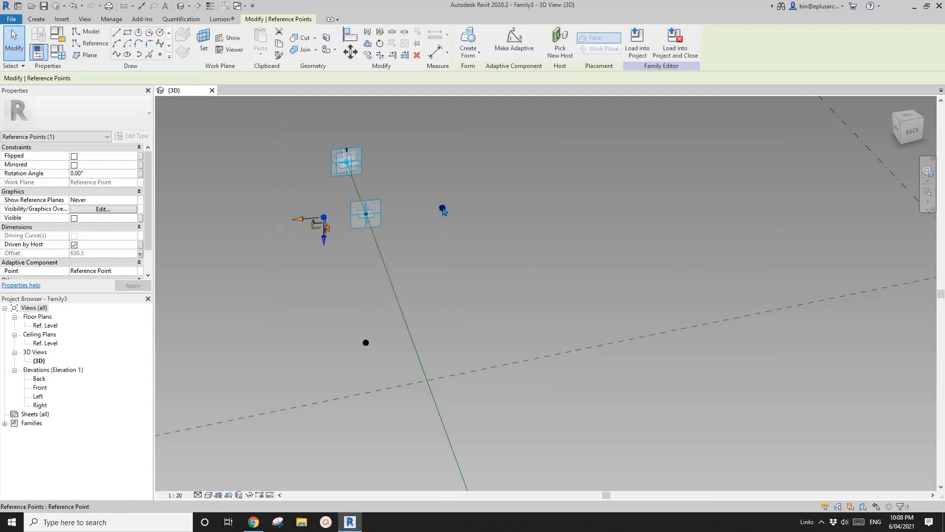
- Associate the Offset of the reference point on the opposite side with a new instance family parameter named NOFS2
{"action": "left_click", "coordinate": [442, 208]}
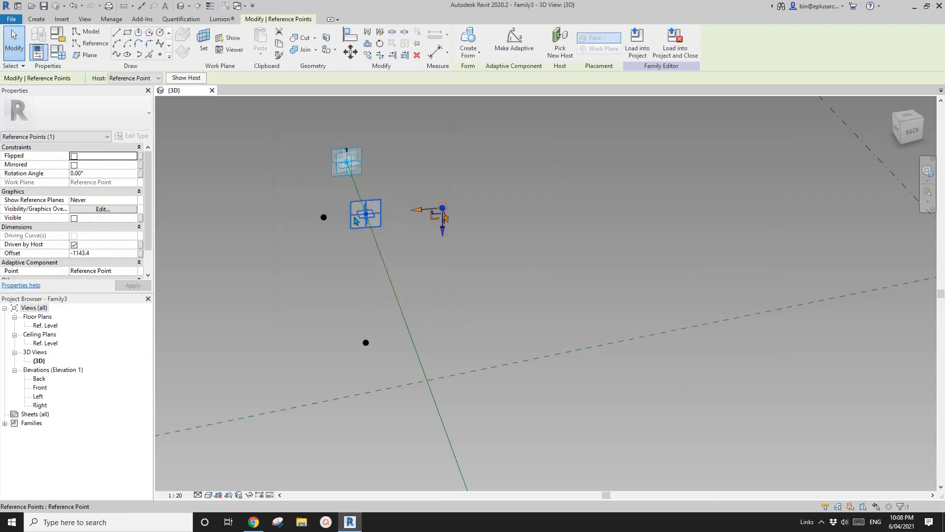
{"action": "left_click", "coordinate": [140, 253]}
{"action": "left_click", "coordinate": [290, 286]}
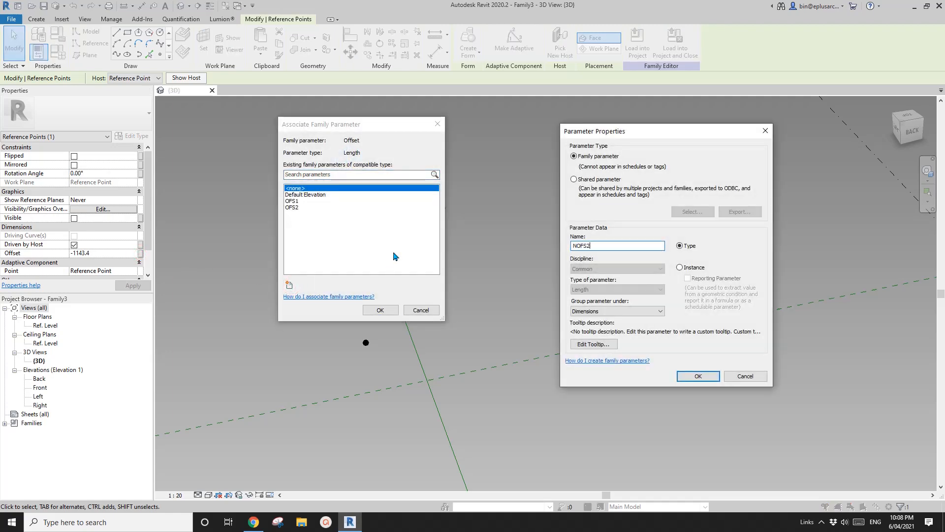
{"action": "left_click", "coordinate": [693, 377]}
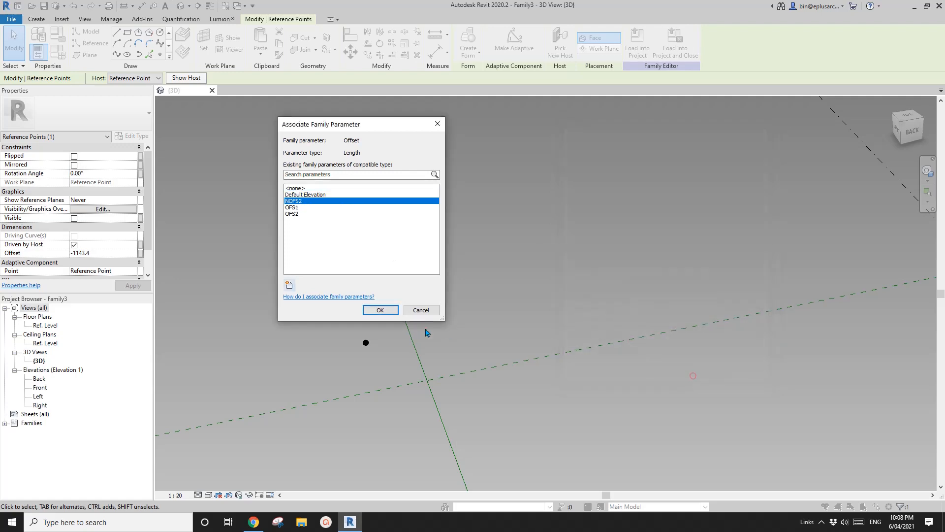
{"action": "left_click", "coordinate": [372, 309]}
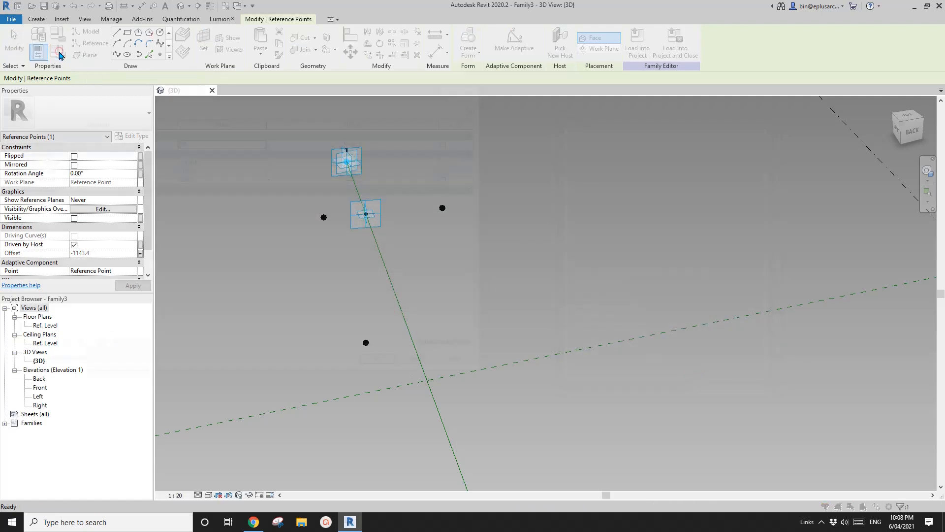
- Set the formula of the NOFS2 family parameter to -OFS2 and apply it to the family
{"action": "left_click", "coordinate": [58, 51]}
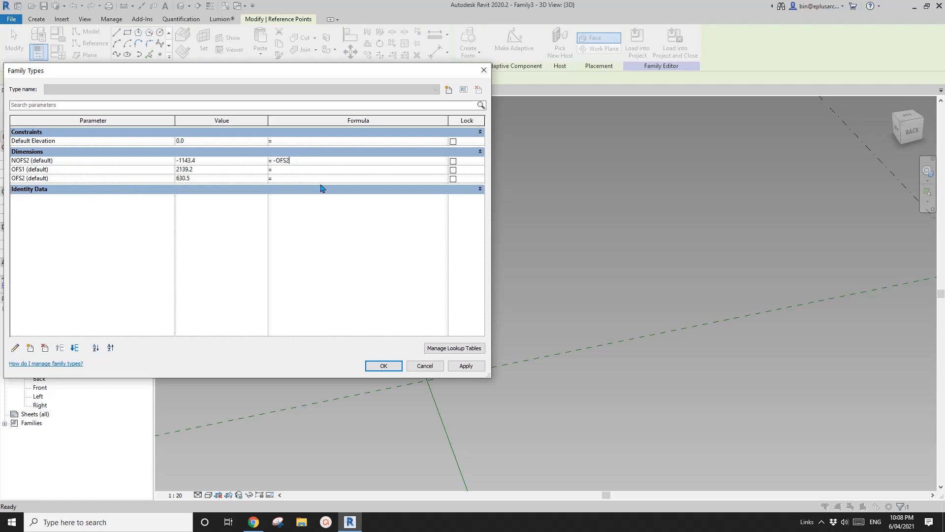
{"action": "left_click", "coordinate": [390, 365]}
{"action": "middle_click_drag", "start_coordinate": [403, 319], "coordinate": [363, 252]}
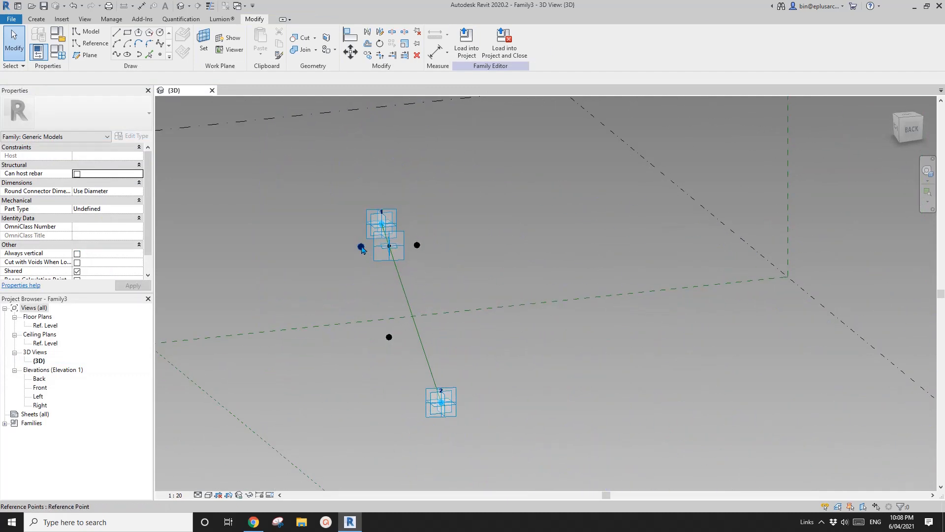
{"action": "middle_click_drag", "start_coordinate": [404, 298], "coordinate": [369, 267], "text": "shift"}
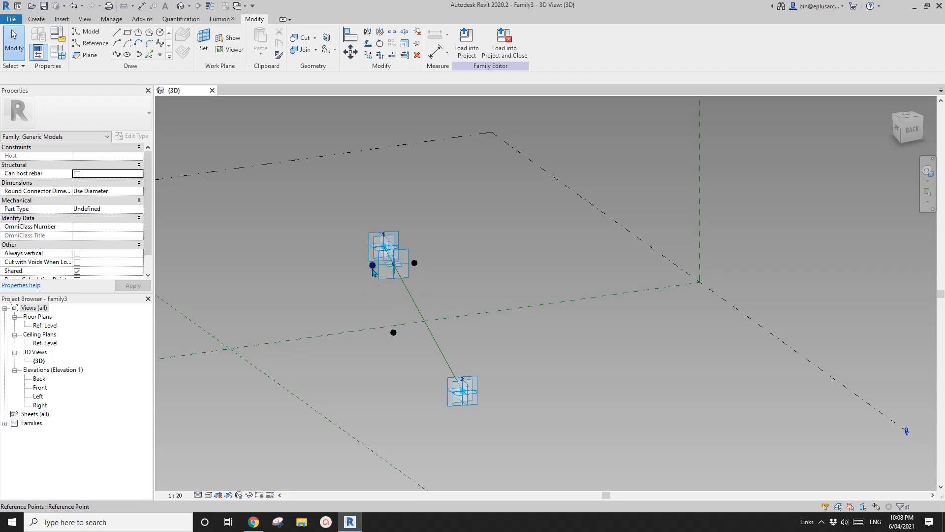
{"action": "mouse_move", "coordinate": [387, 270]}
{"action": "middle_mouse_down", "text": "shift"}
{"action": "mouse_move", "coordinate": [388, 312]}
{"action": "mouse_move", "coordinate": [448, 295]}
{"action": "mouse_move", "coordinate": [425, 310]}
{"action": "mouse_move", "coordinate": [402, 290]}
{"action": "mouse_move", "coordinate": [401, 270]}
{"action": "middle_mouse_up", "text": "shift"}
{"action": "middle_click_drag", "start_coordinate": [443, 321], "coordinate": [426, 277]}
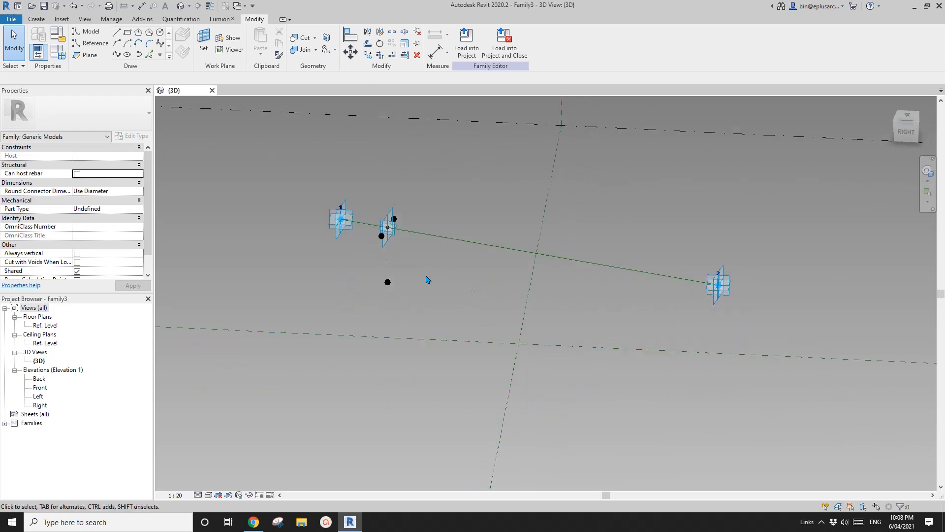
{"action": "left_click_drag", "start_coordinate": [365, 188], "coordinate": [411, 286]}
{"action": "key", "text": "c"}
{"action": "key", "text": "o"}
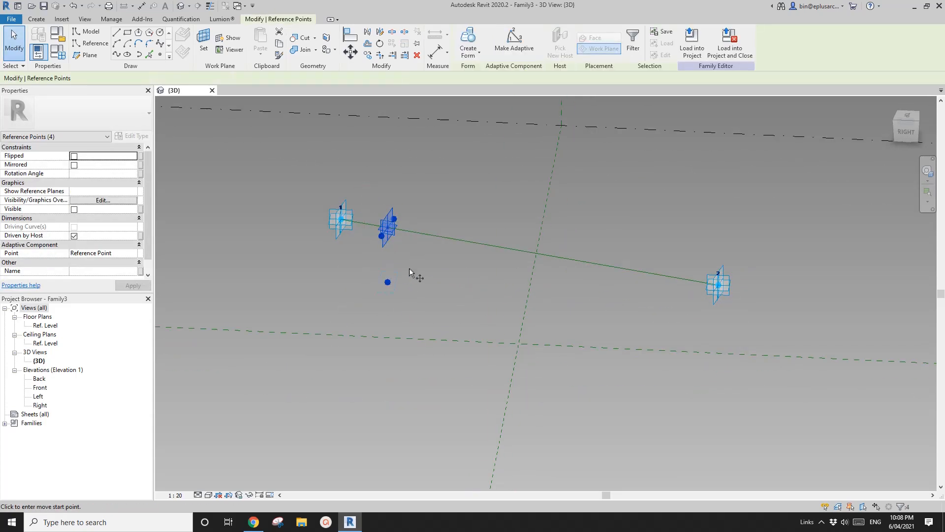
{"action": "left_click", "coordinate": [409, 268]}
{"action": "key", "text": "Escape"}
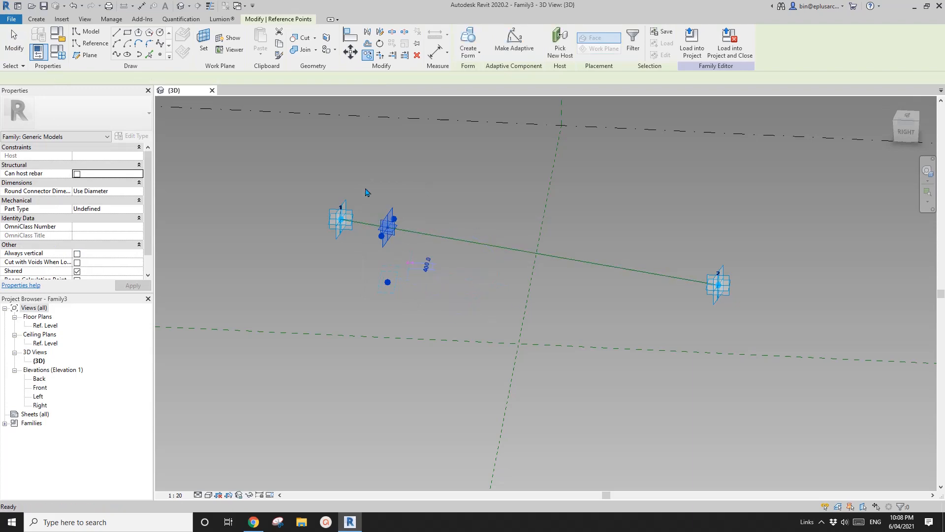
- Copy the line-hosted reference point together with its three offset points further along toward adaptive point 2
{"action": "left_click_drag", "start_coordinate": [364, 186], "coordinate": [421, 300]}
{"action": "key", "text": "c"}
{"action": "key", "text": "o"}
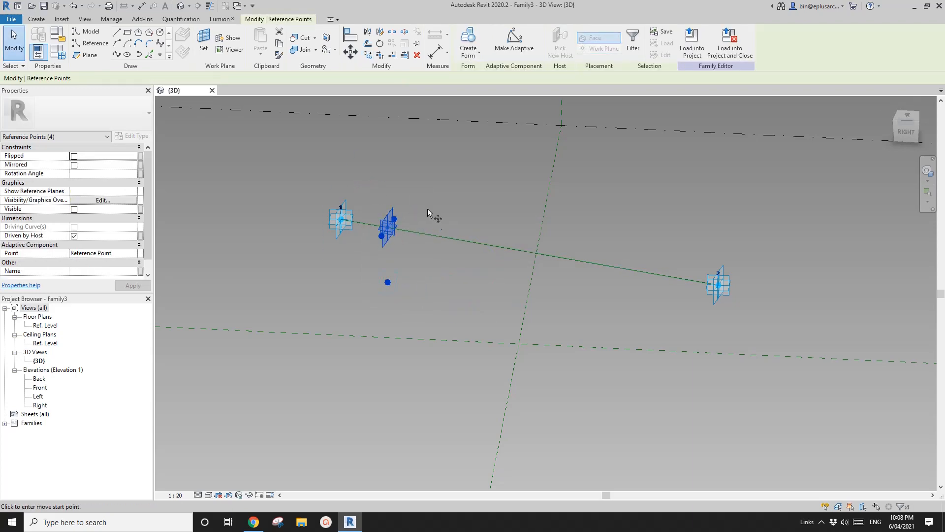
{"action": "left_click", "coordinate": [428, 211]}
{"action": "left_click", "coordinate": [525, 231]}
{"action": "key", "text": "Escape"}
- Re-host the copied central point on the reference line, near the line's middle
{"action": "left_click", "coordinate": [484, 248]}
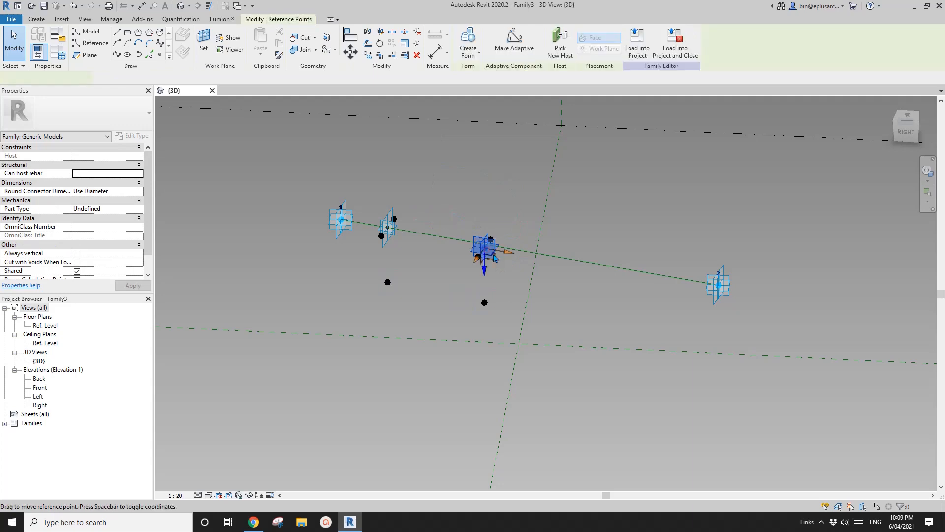
{"action": "middle_click_drag", "start_coordinate": [488, 251], "coordinate": [497, 246], "text": "shift"}
{"action": "left_click", "coordinate": [563, 51]}
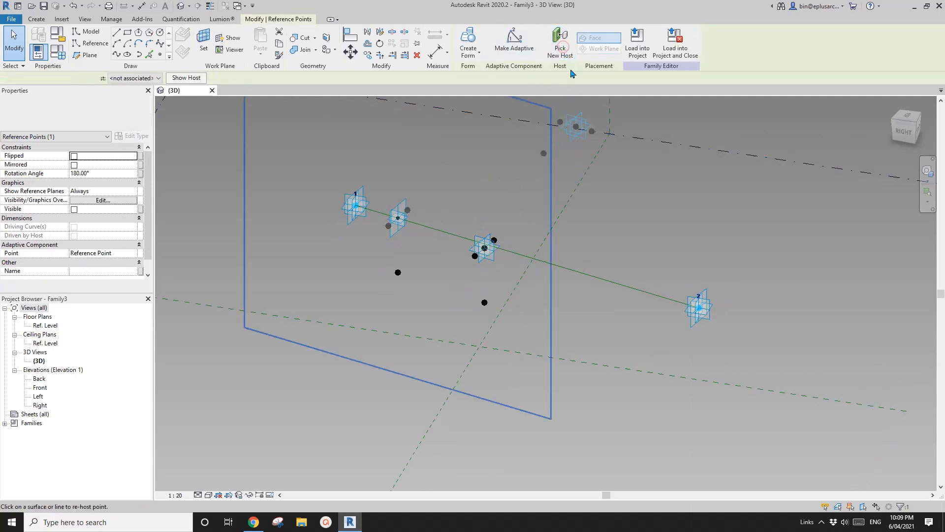
{"action": "left_click", "coordinate": [527, 257]}
- Copy the middle group of four reference points and re-host the copy's central point on the reference line near adaptive point 2
{"action": "middle_click_drag", "start_coordinate": [555, 234], "coordinate": [503, 219]}
{"action": "left_click_drag", "start_coordinate": [455, 195], "coordinate": [512, 318]}
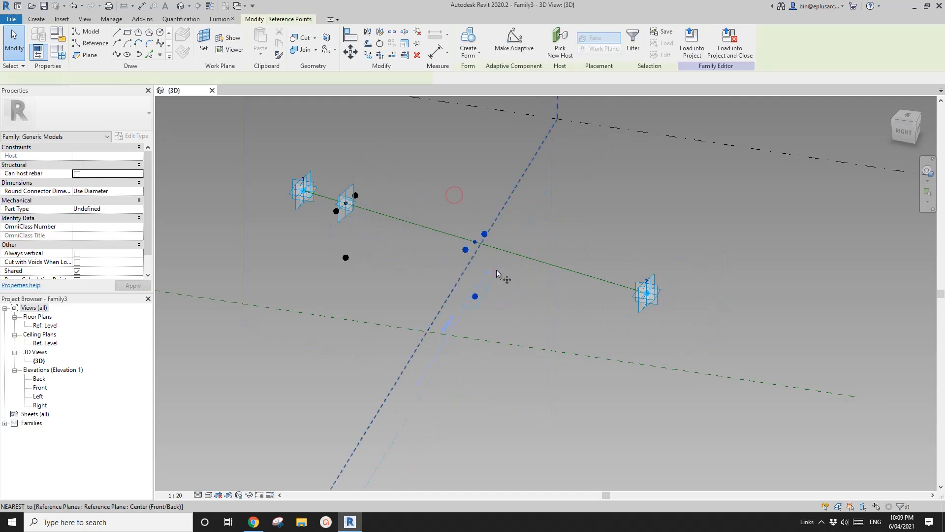
{"action": "left_click", "coordinate": [546, 242]}
{"action": "left_click", "coordinate": [521, 210]}
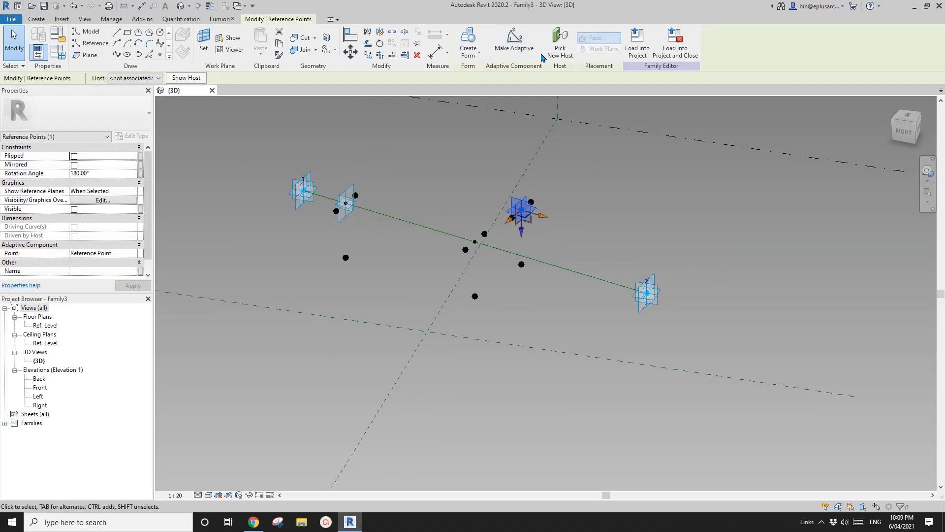
{"action": "left_click", "coordinate": [564, 50]}
{"action": "left_click", "coordinate": [608, 282]}
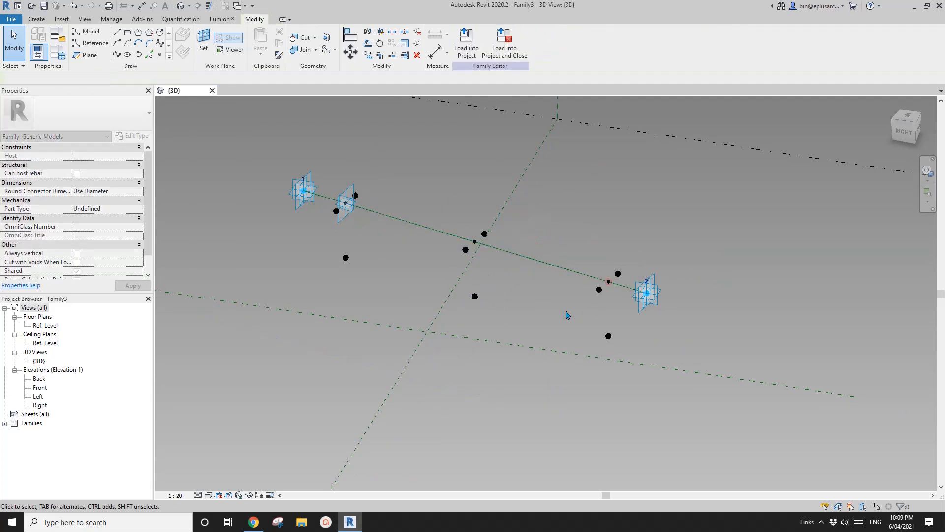
- Set Show Reference Planes to Always for the line-hosted point near adaptive point 2
{"action": "scroll", "coordinate": [610, 292], "scroll_direction": "up", "scroll_amount": 2}
{"action": "left_click", "coordinate": [604, 283]}
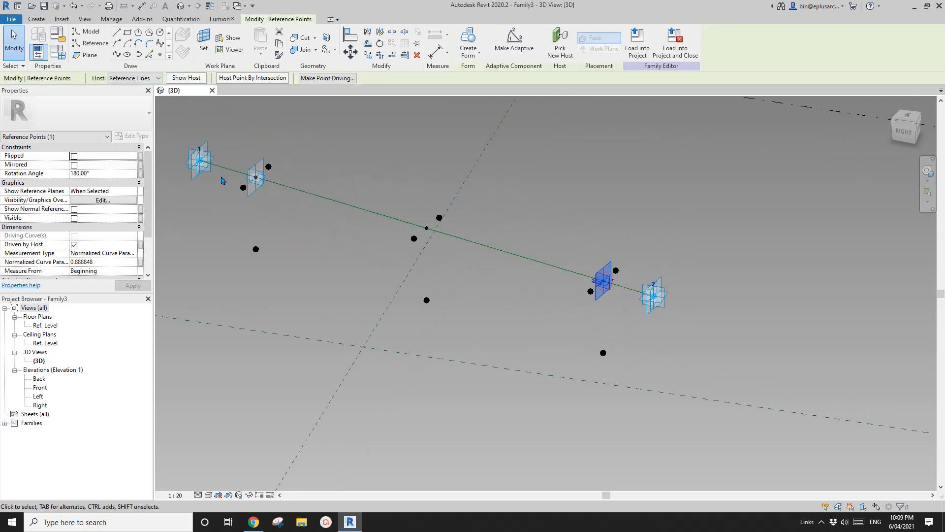
{"action": "left_click", "coordinate": [133, 191]}
{"action": "left_click", "coordinate": [84, 218]}
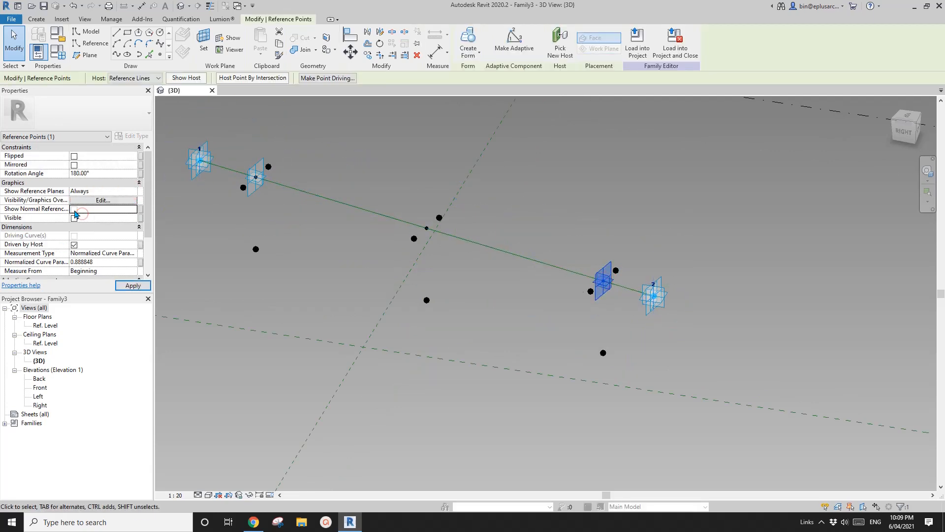
{"action": "middle_click_drag", "start_coordinate": [690, 291], "coordinate": [652, 333], "text": "shift"}
{"action": "left_click", "coordinate": [685, 306]}
- Compare the lower reference points with the Tokyo Forum section drawing in Chrome, and return to Revit
{"action": "scroll", "coordinate": [620, 366], "scroll_direction": "down", "scroll_amount": 4}
{"action": "middle_click_drag", "start_coordinate": [621, 365], "coordinate": [675, 295]}
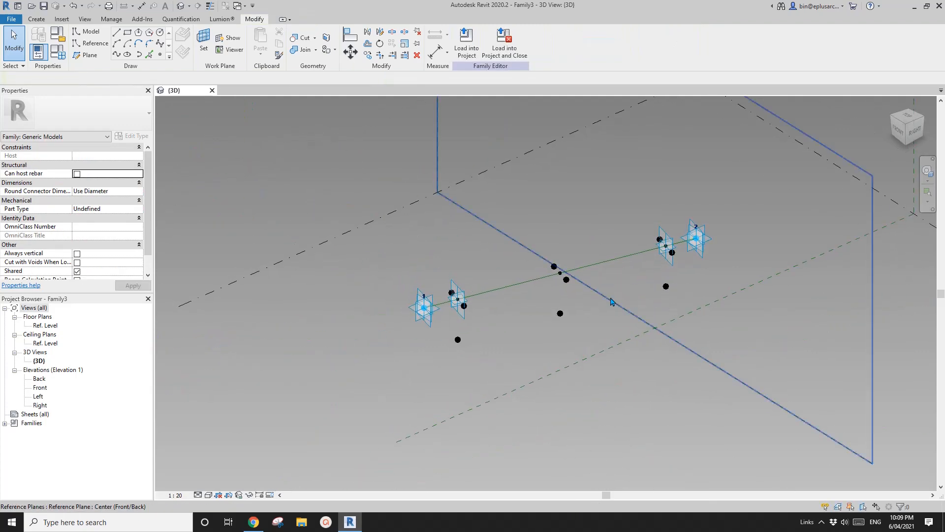
{"action": "scroll", "coordinate": [612, 300], "scroll_direction": "up", "scroll_amount": 1}
{"action": "middle_click_drag", "start_coordinate": [561, 321], "coordinate": [578, 316], "text": "shift"}
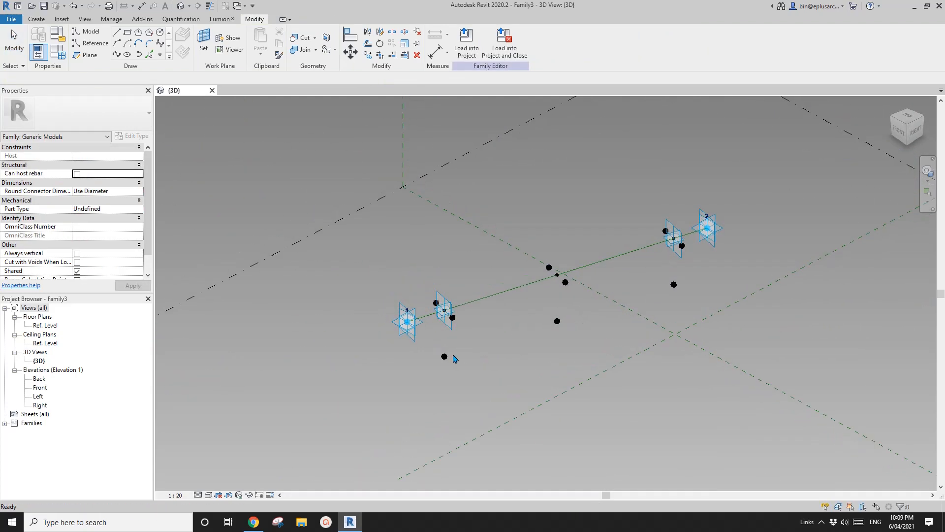
{"action": "left_click", "coordinate": [444, 356]}
{"action": "left_click", "coordinate": [556, 321]}
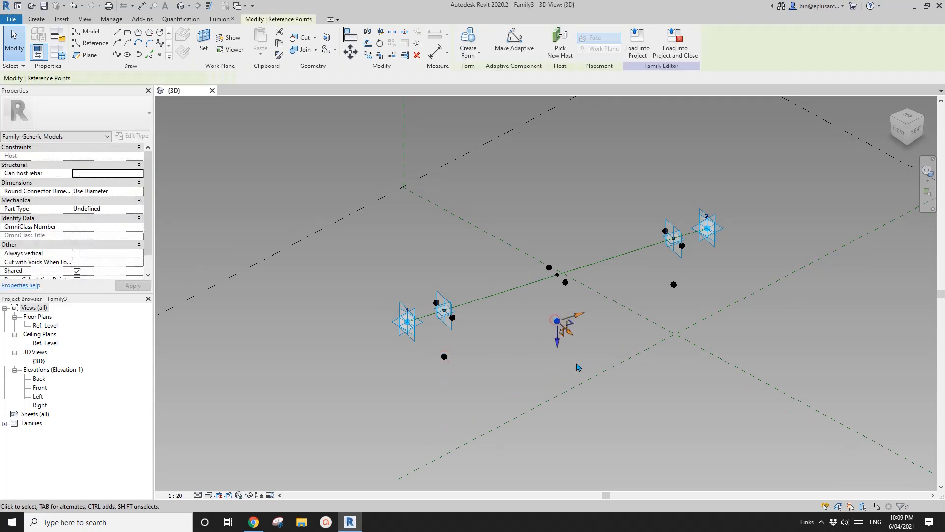
{"action": "middle_click_drag", "start_coordinate": [578, 365], "coordinate": [539, 294], "text": "shift"}
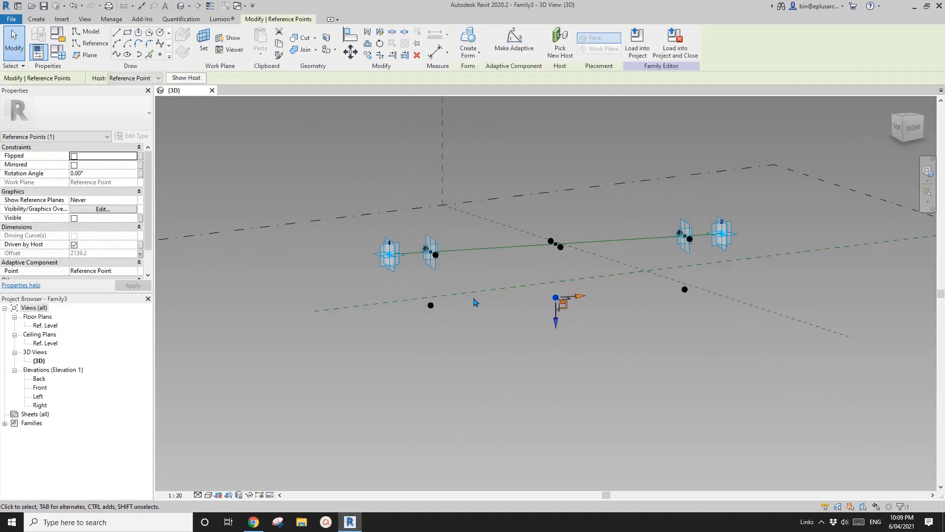
{"action": "left_click", "coordinate": [253, 521]}
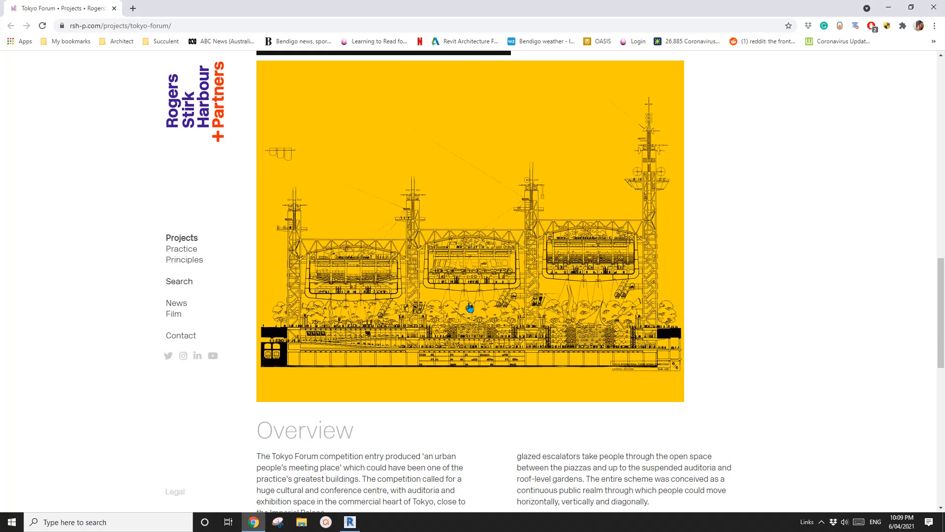
{"action": "left_click", "coordinate": [350, 522]}
- Associate the Offset of the middle group's lower reference point with a new instance family parameter named OFS3
{"action": "middle_click_drag", "start_coordinate": [489, 323], "coordinate": [450, 334]}
{"action": "key", "text": "Escape"}
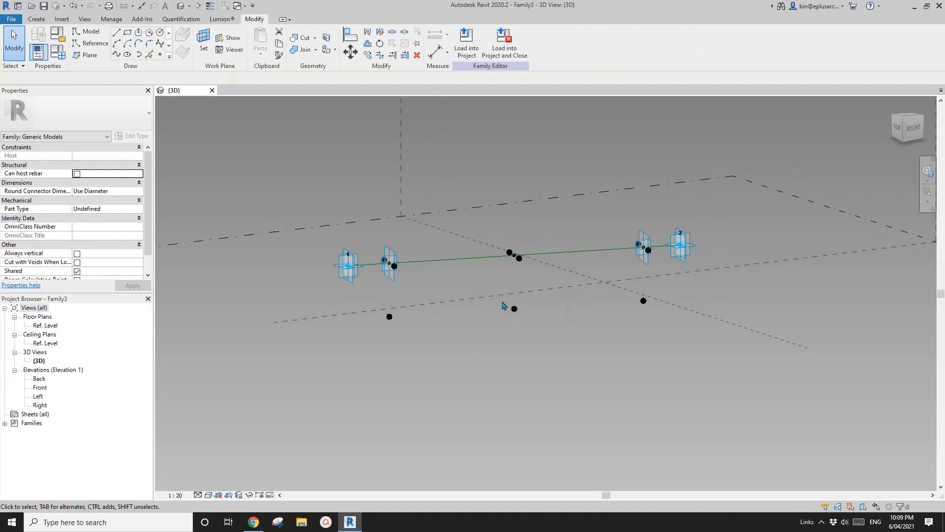
{"action": "left_click_drag", "start_coordinate": [498, 287], "coordinate": [531, 330]}
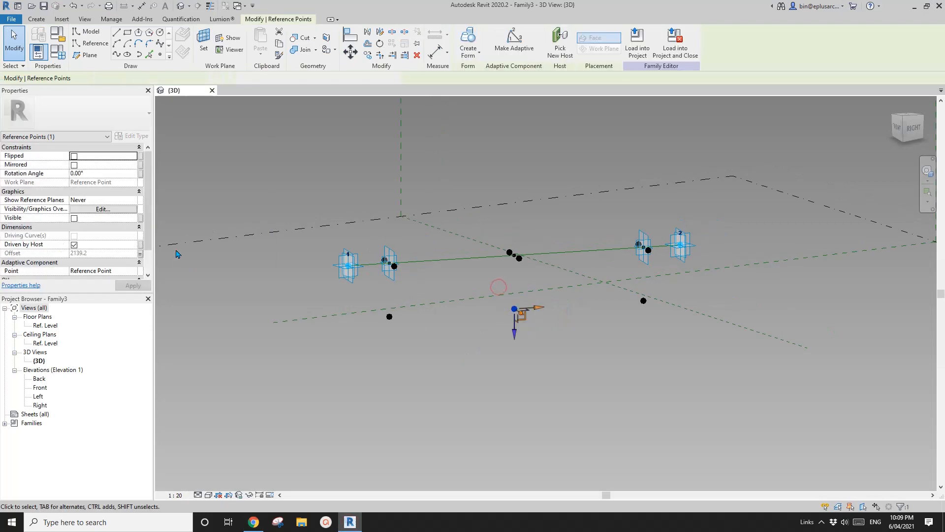
{"action": "left_click", "coordinate": [140, 254]}
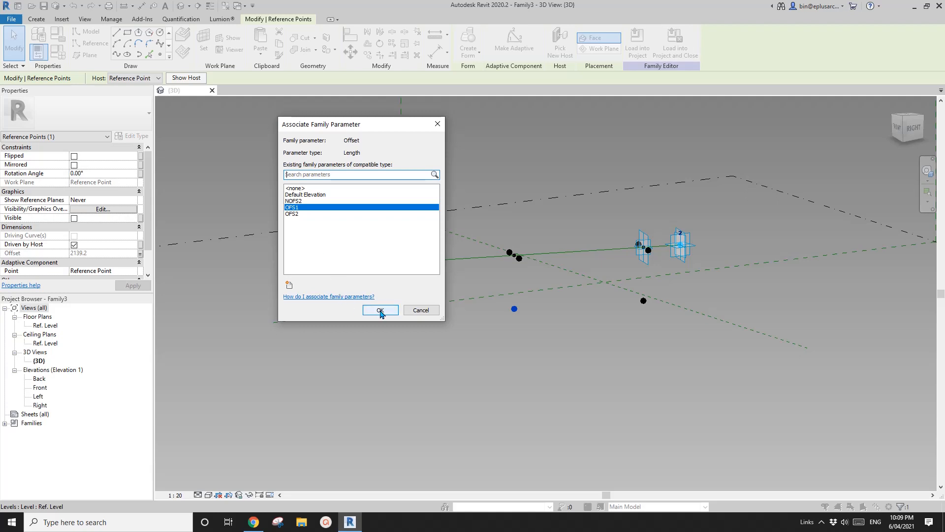
{"action": "key", "text": "Return"}
{"action": "left_click", "coordinate": [140, 253]}
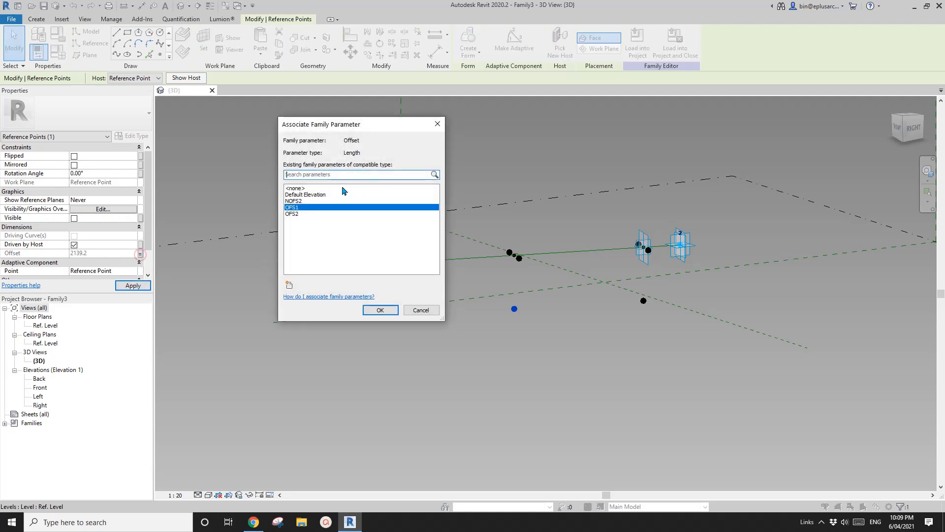
{"action": "left_click", "coordinate": [290, 285]}
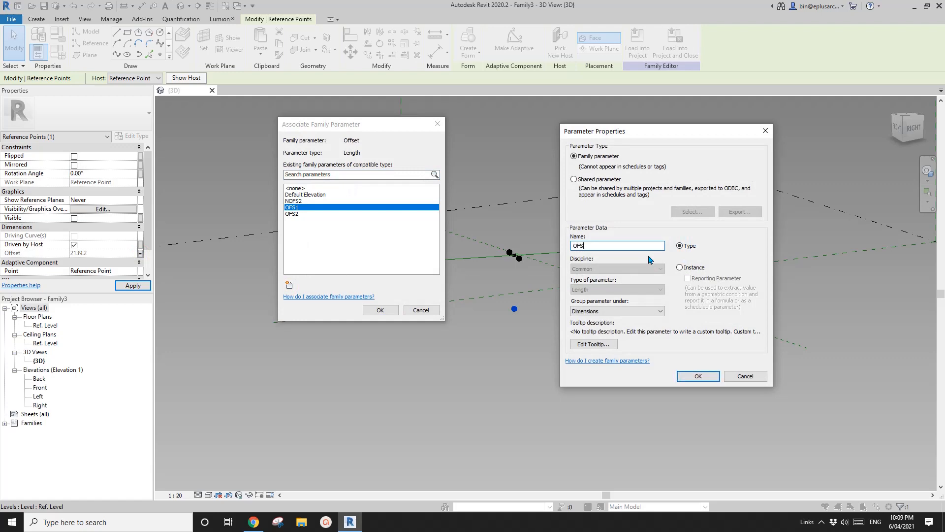
{"action": "left_click", "coordinate": [698, 375]}
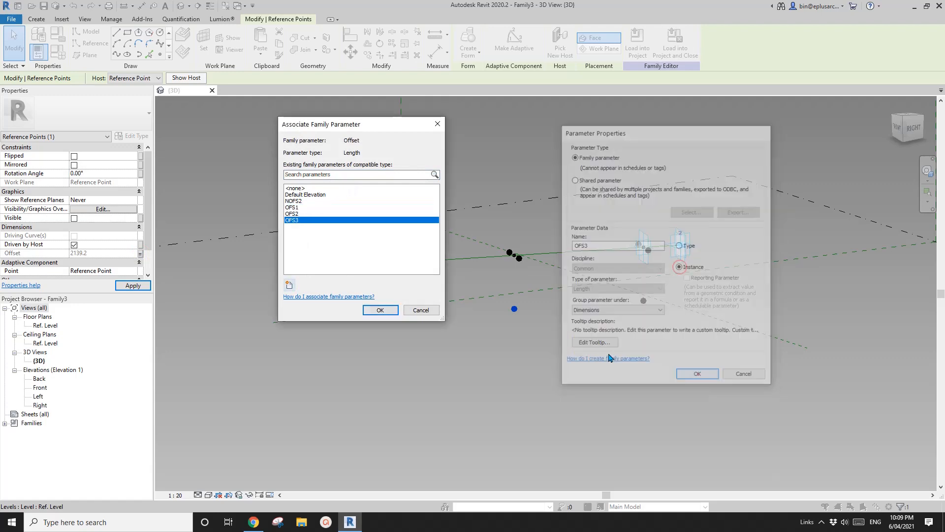
{"action": "left_click", "coordinate": [380, 310]}
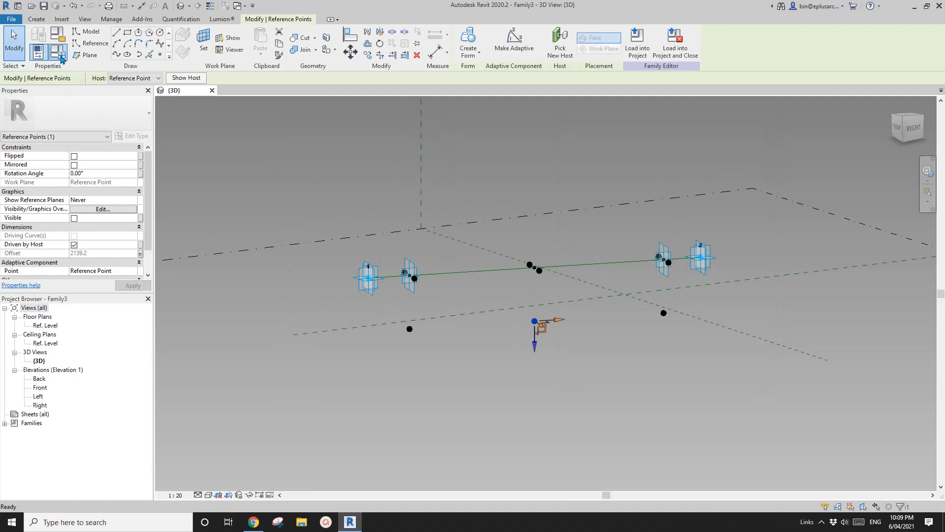
- Set the formula of the OFS3 family parameter to OFS1 / 2 and apply it
{"action": "left_click", "coordinate": [56, 53]}
{"action": "left_click", "coordinate": [293, 188]}
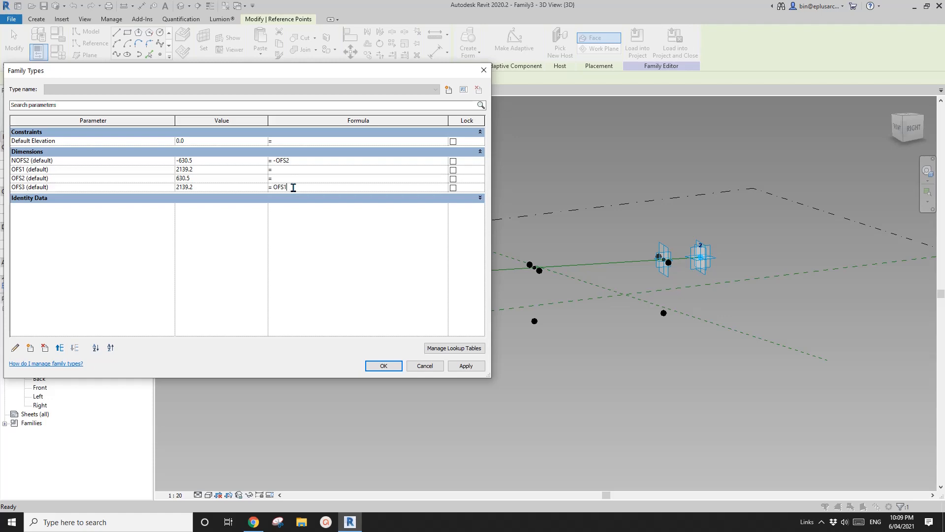
{"action": "left_click", "coordinate": [463, 368]}
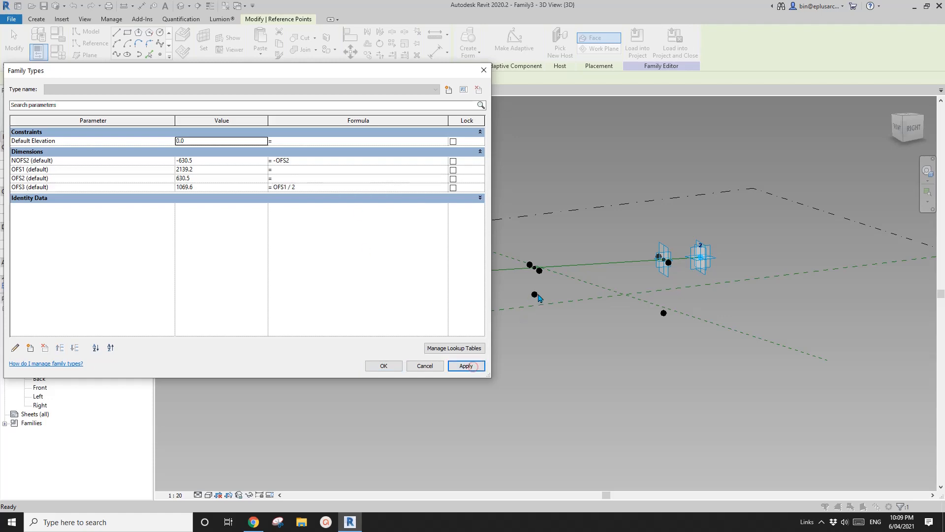
{"action": "left_click", "coordinate": [384, 365]}
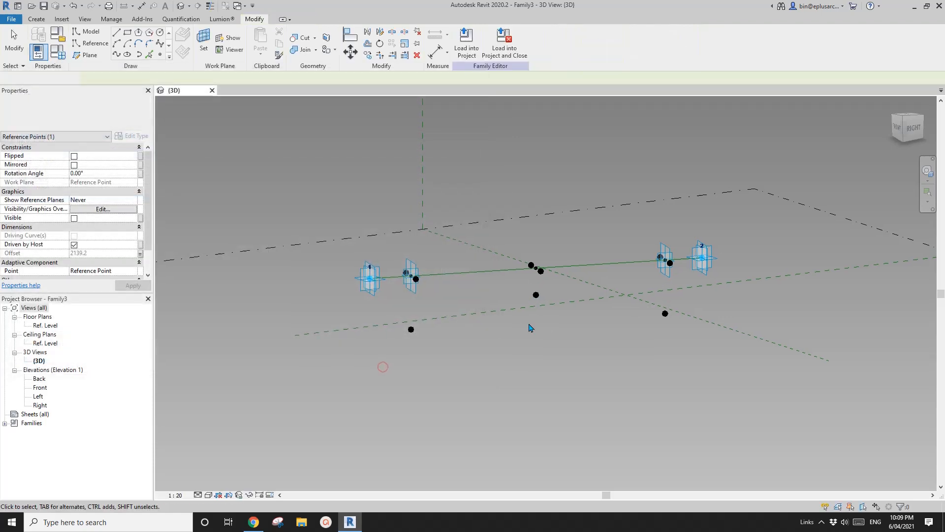
- Draw a spline through the three lower reference points and make it a reference line
{"action": "middle_click_drag", "start_coordinate": [531, 327], "coordinate": [514, 363], "text": "shift"}
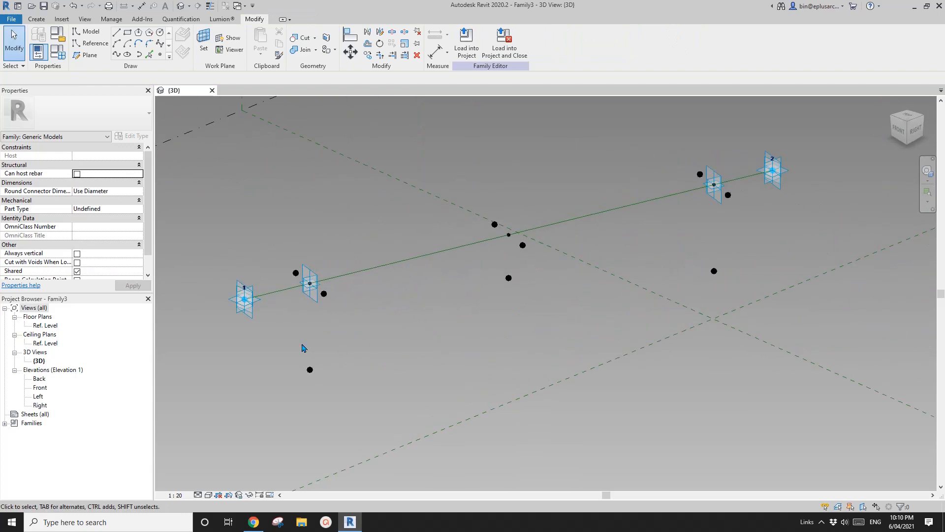
{"action": "left_click_drag", "start_coordinate": [301, 345], "coordinate": [335, 380]}
{"action": "left_click_drag", "start_coordinate": [494, 257], "coordinate": [545, 294], "text": "ctrl"}
{"action": "left_click_drag", "start_coordinate": [691, 248], "coordinate": [728, 283], "text": "ctrl"}
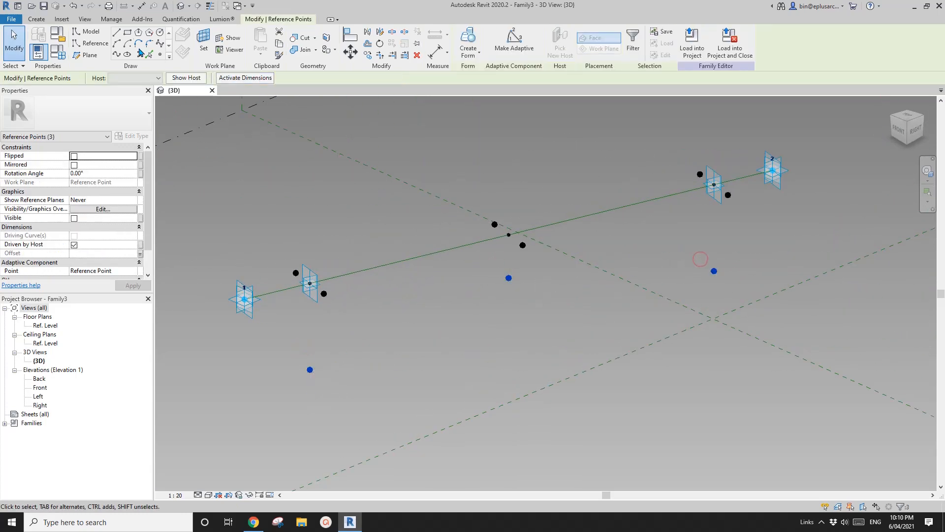
{"action": "left_click", "coordinate": [116, 54]}
{"action": "left_click", "coordinate": [79, 228]}
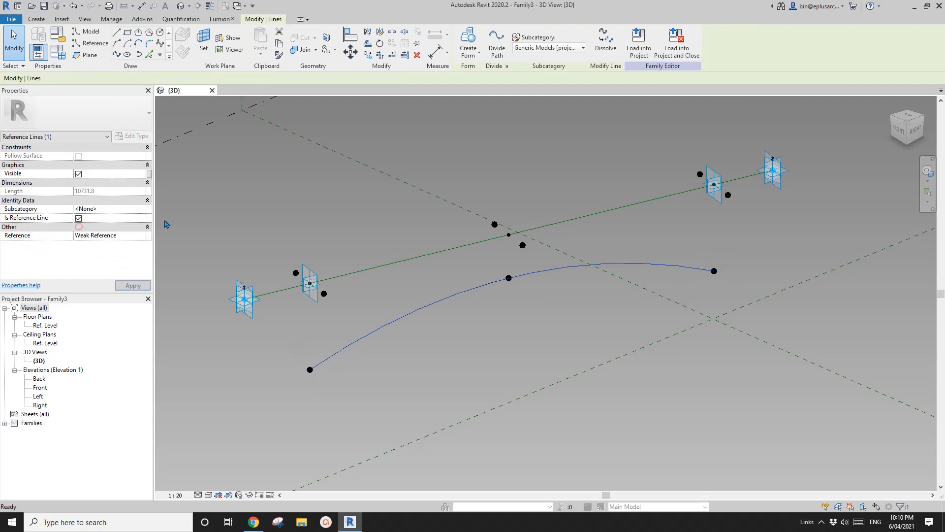
{"action": "scroll", "coordinate": [434, 212], "scroll_direction": "up", "scroll_amount": 1}
{"action": "left_click", "coordinate": [338, 214]}
- Draw a spline through the three side points nearest the lower curve's viewing side, and make it a reference line
{"action": "left_click", "coordinate": [307, 306]}
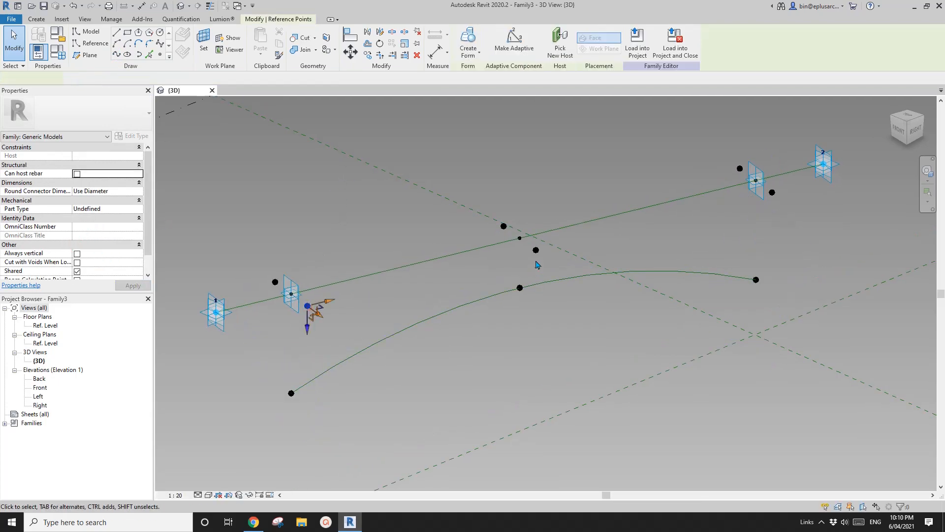
{"action": "left_click", "coordinate": [535, 250], "text": "ctrl"}
{"action": "left_click", "coordinate": [772, 192], "text": "ctrl"}
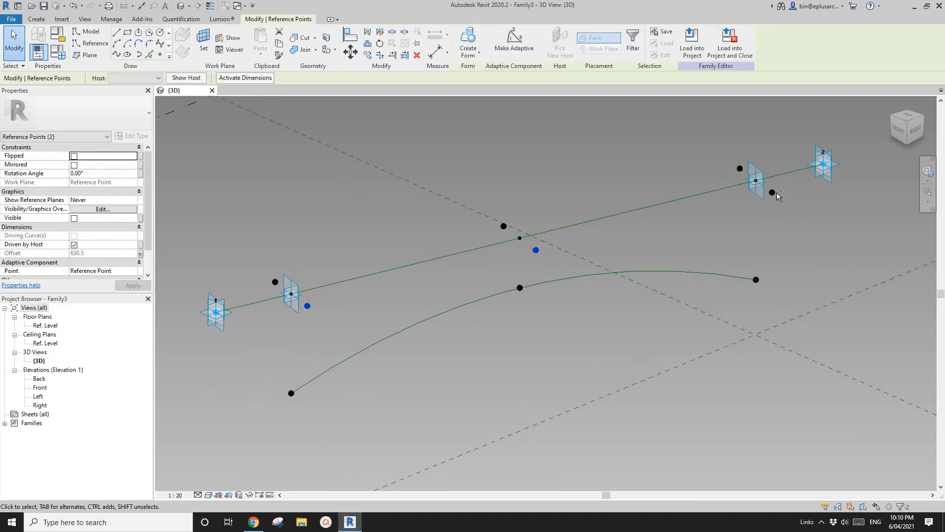
{"action": "left_click", "coordinate": [116, 54]}
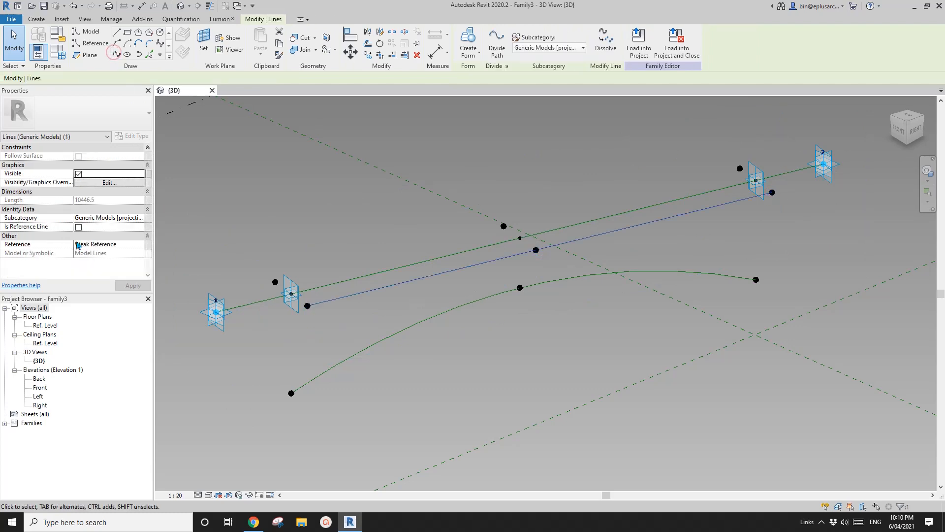
{"action": "left_click", "coordinate": [79, 227]}
{"action": "left_click", "coordinate": [342, 256]}
- Connect the three side points on the opposite side of the central line with a spline set as a reference line
{"action": "left_click", "coordinate": [275, 282]}
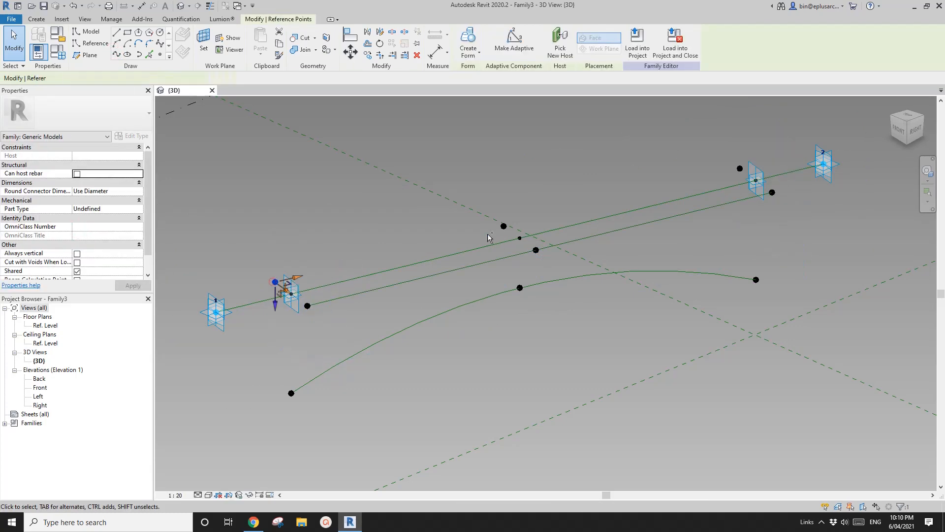
{"action": "left_click", "coordinate": [503, 226], "text": "ctrl"}
{"action": "left_click", "coordinate": [740, 168], "text": "ctrl"}
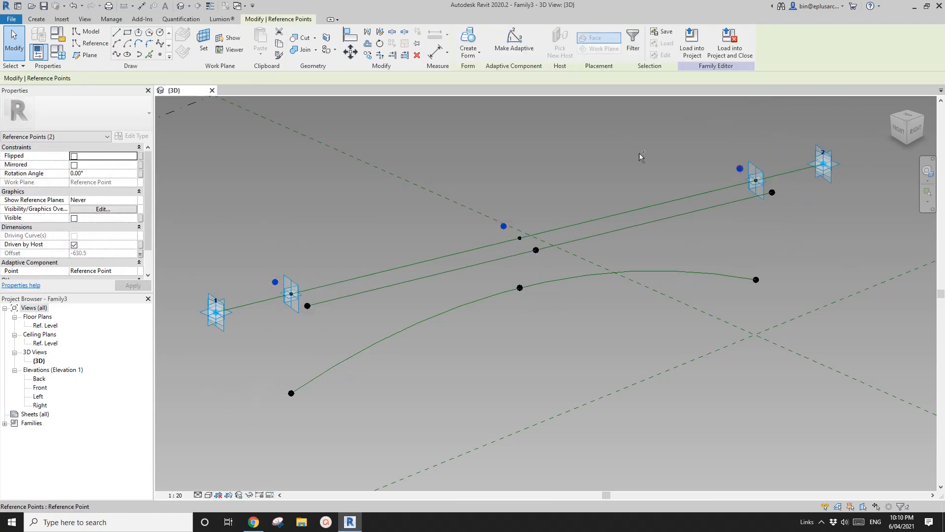
{"action": "left_click", "coordinate": [116, 54]}
{"action": "left_click", "coordinate": [79, 227]}
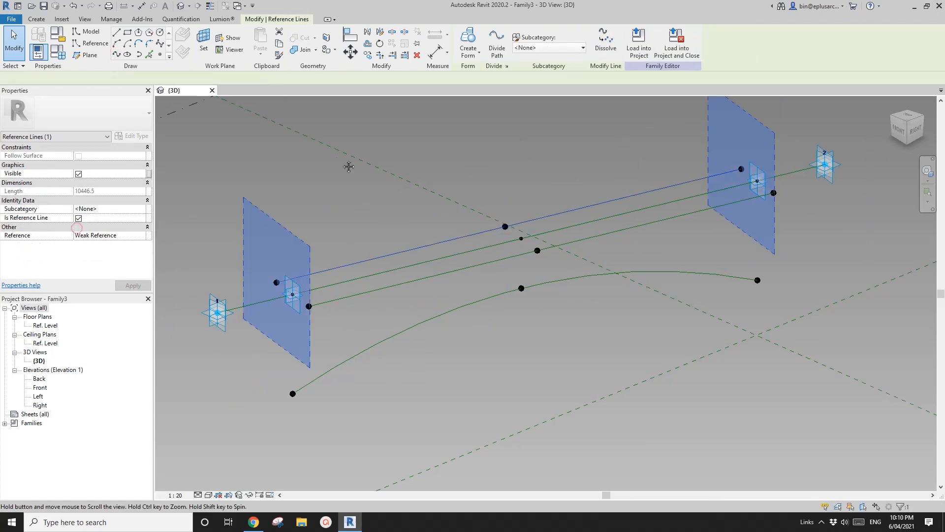
{"action": "scroll", "coordinate": [363, 194], "scroll_direction": "down", "scroll_amount": 2}
{"action": "left_click", "coordinate": [495, 258]}
- Divide the lower curve and both side reference lines with Divide Path
{"action": "middle_click_drag", "start_coordinate": [495, 259], "coordinate": [345, 278], "text": "shift"}
{"action": "middle_click_drag", "start_coordinate": [423, 265], "coordinate": [559, 235], "text": "shift"}
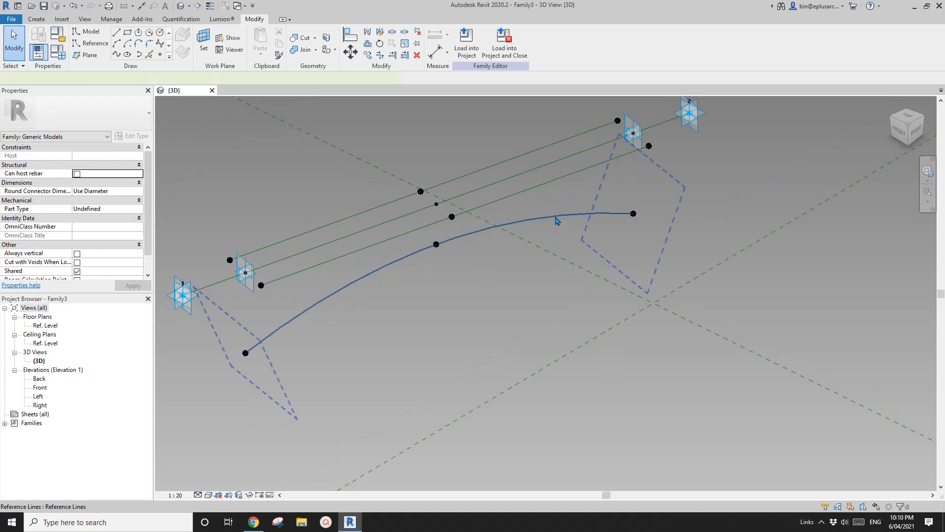
{"action": "left_click", "coordinate": [555, 215]}
{"action": "scroll", "coordinate": [555, 215], "scroll_direction": "down", "scroll_amount": 2}
{"action": "left_click", "coordinate": [537, 221], "text": "ctrl"}
{"action": "left_click", "coordinate": [536, 198], "text": "ctrl"}
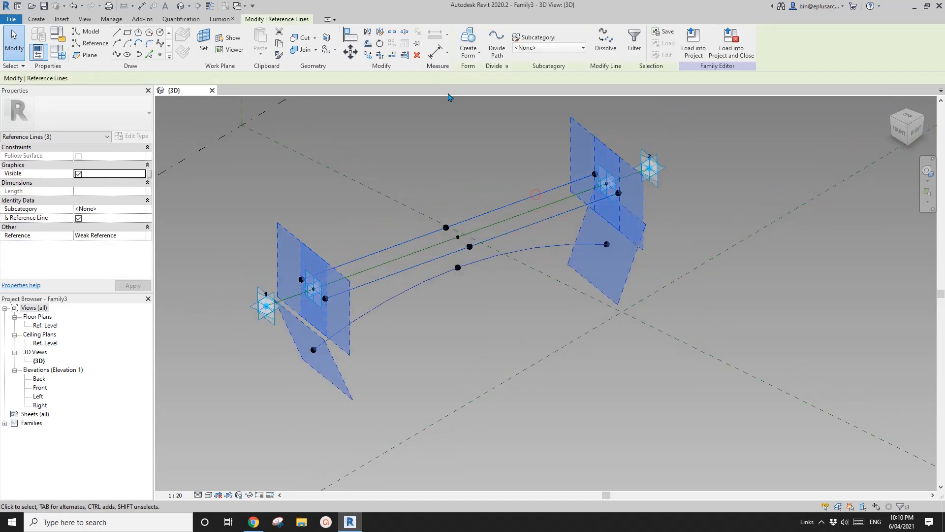
{"action": "left_click", "coordinate": [497, 48]}
- Set the node number of the three divided paths to 15
{"action": "middle_click_drag", "start_coordinate": [509, 175], "coordinate": [437, 187], "text": "shift"}
{"action": "middle_click_drag", "start_coordinate": [379, 278], "coordinate": [408, 263], "text": "shift"}
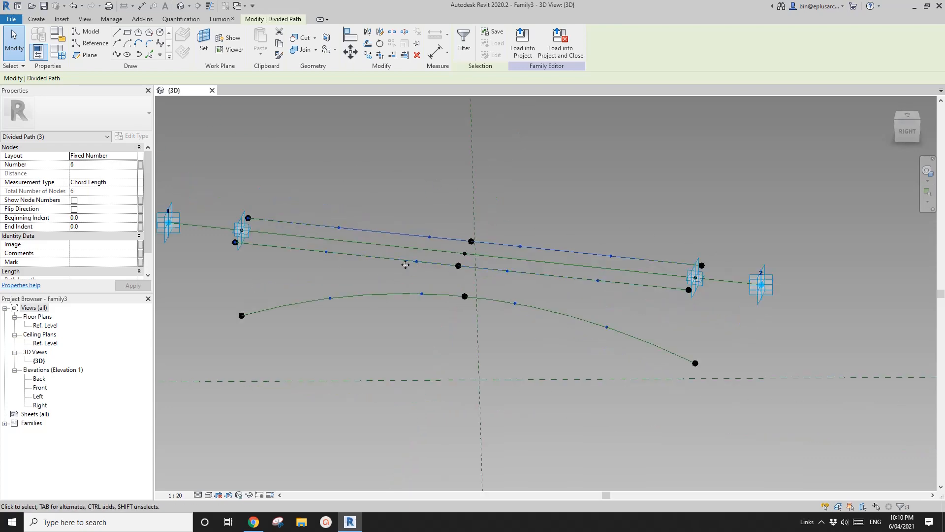
{"action": "middle_click_drag", "start_coordinate": [384, 320], "coordinate": [384, 297]}
{"action": "middle_click_drag", "start_coordinate": [347, 388], "coordinate": [349, 395]}
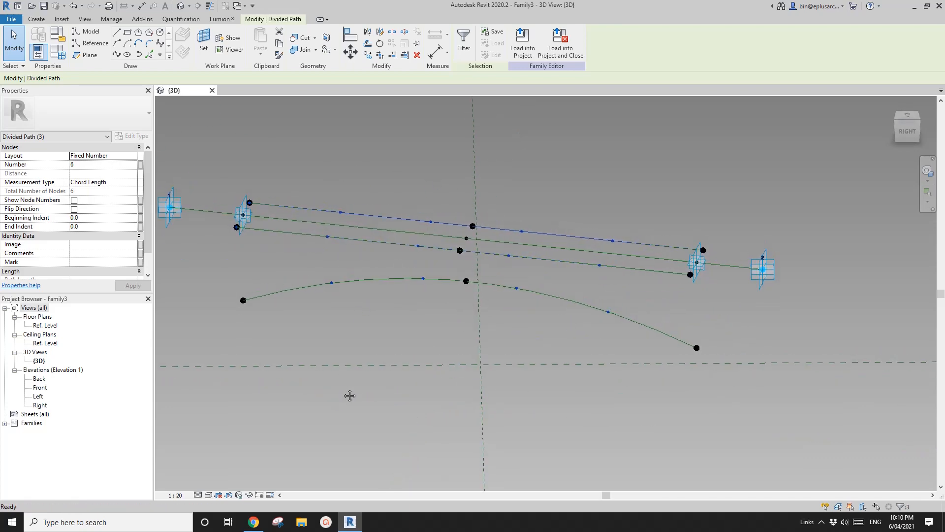
{"action": "middle_click_drag", "start_coordinate": [423, 298], "coordinate": [163, 183], "text": "shift"}
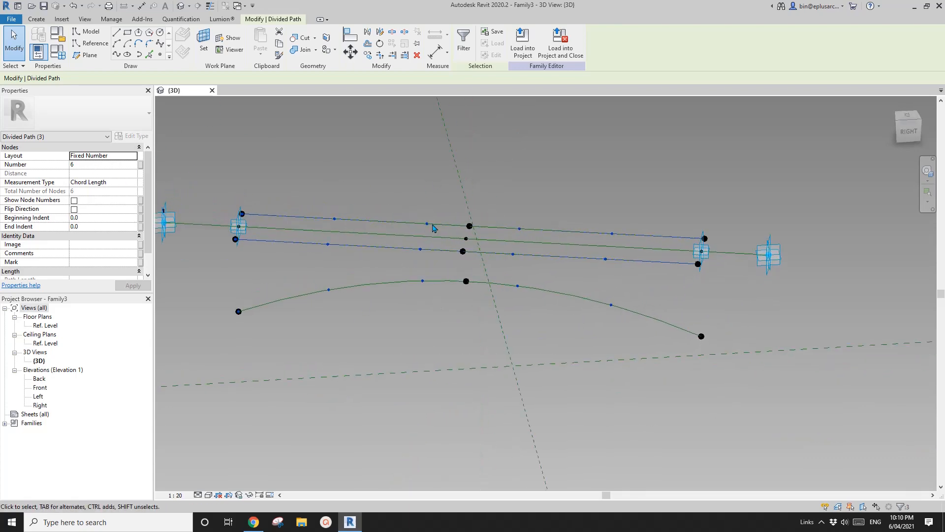
{"action": "left_click", "coordinate": [109, 165]}
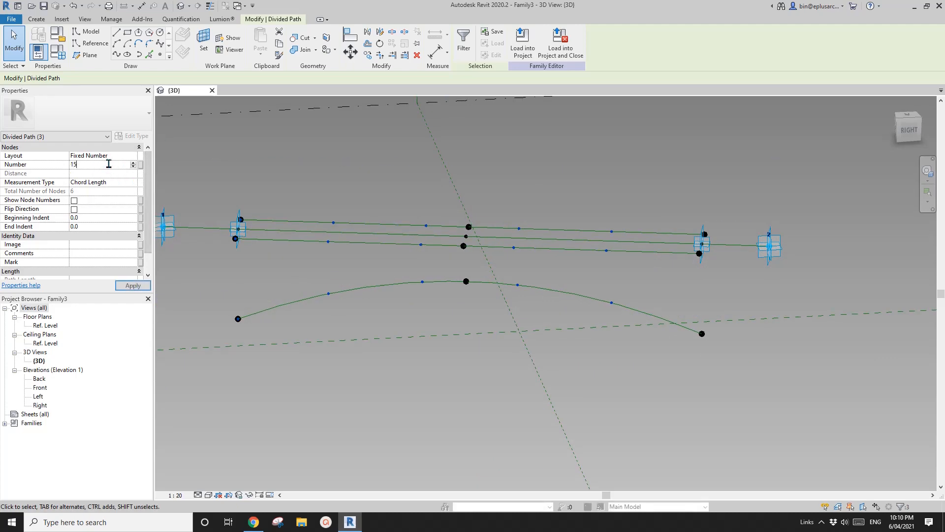
{"action": "middle_click_drag", "start_coordinate": [352, 169], "coordinate": [444, 250], "text": "shift"}
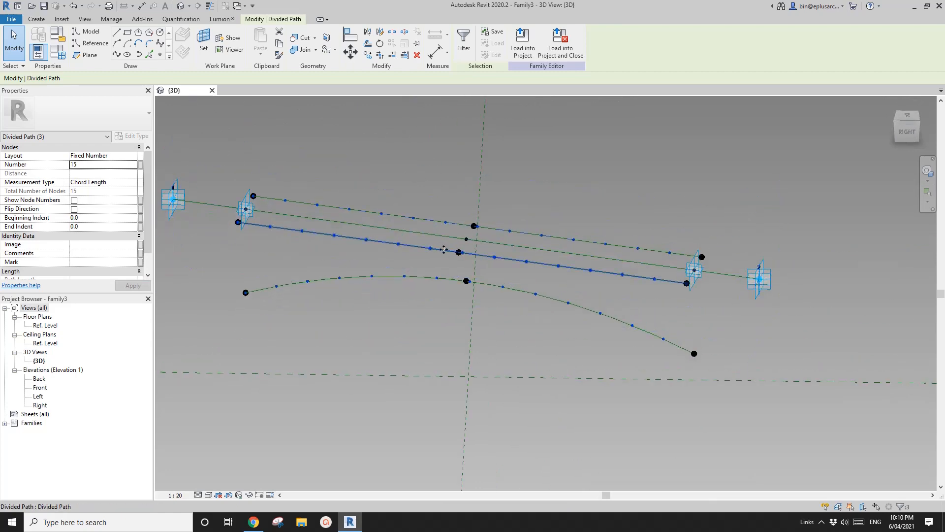
{"action": "key", "text": "Escape"}
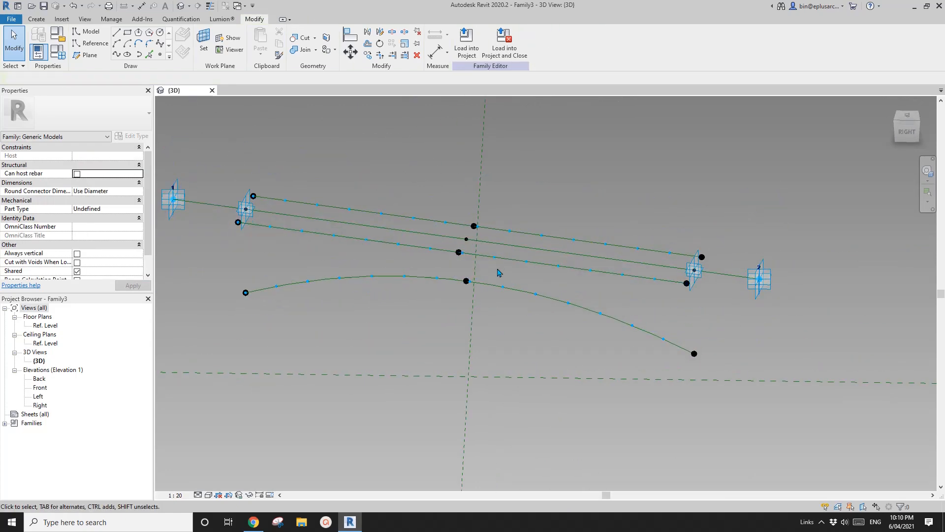
- Move the line-hosted point near adaptive point 1 along the central line to adaptive point 1
{"action": "middle_click_drag", "start_coordinate": [498, 270], "coordinate": [324, 277], "text": "shift"}
{"action": "left_click_drag", "start_coordinate": [286, 283], "coordinate": [306, 285]}
{"action": "middle_click_drag", "start_coordinate": [345, 295], "coordinate": [406, 300], "text": "shift"}
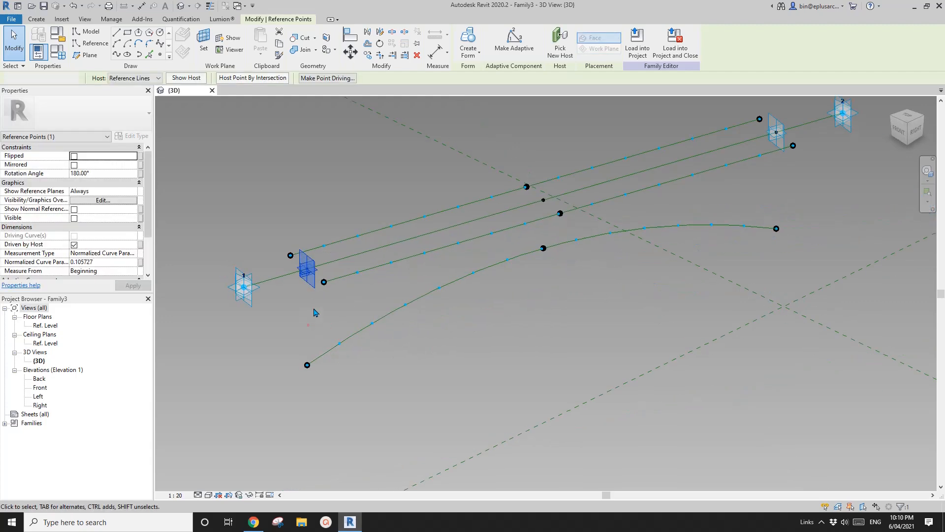
{"action": "left_click", "coordinate": [308, 325]}
{"action": "left_click_drag", "start_coordinate": [313, 289], "coordinate": [255, 309]}
{"action": "middle_click_drag", "start_coordinate": [384, 315], "coordinate": [378, 315]}
- Move the line-hosted point near adaptive point 2 along the central line to adaptive point 2
{"action": "left_click_drag", "start_coordinate": [512, 214], "coordinate": [590, 211]}
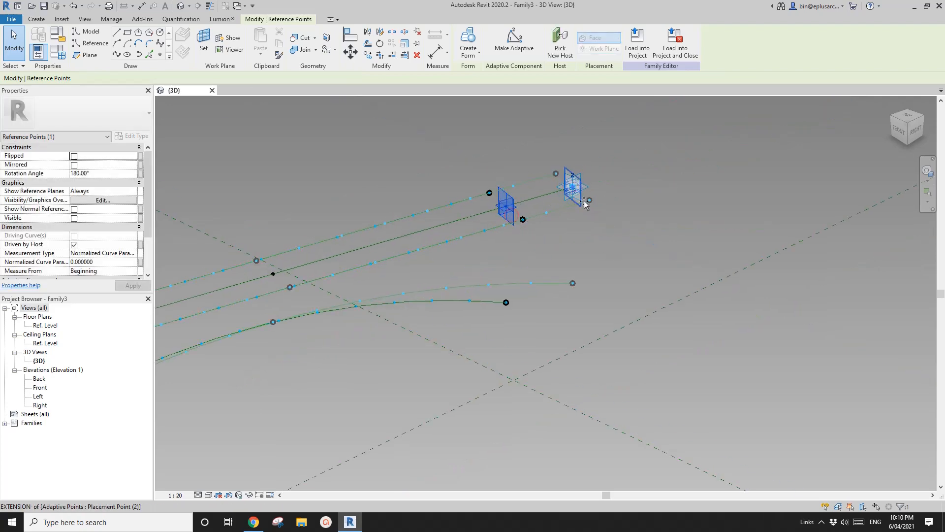
{"action": "scroll", "coordinate": [587, 207], "scroll_direction": "down", "scroll_amount": 3}
{"action": "middle_click_drag", "start_coordinate": [588, 207], "coordinate": [496, 242], "text": "shift"}
{"action": "left_click", "coordinate": [496, 243]}
{"action": "scroll", "coordinate": [475, 211], "scroll_direction": "up", "scroll_amount": 1}
{"action": "middle_click_drag", "start_coordinate": [474, 211], "coordinate": [513, 279]}
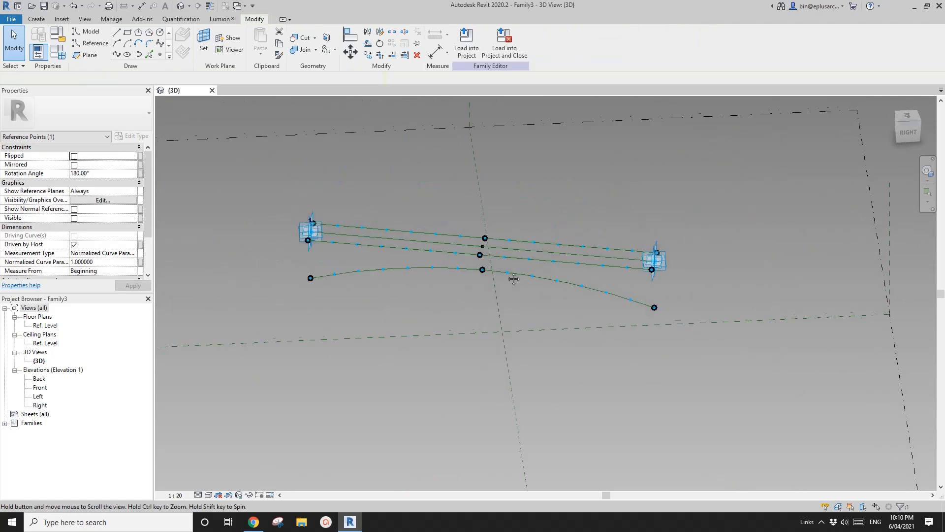
{"action": "scroll", "coordinate": [472, 251], "scroll_direction": "up", "scroll_amount": 1}
{"action": "mouse_move", "coordinate": [472, 251]}
{"action": "middle_mouse_down"}
{"action": "mouse_move", "coordinate": [496, 267]}
{"action": "mouse_move", "coordinate": [453, 266]}
{"action": "mouse_move", "coordinate": [476, 278]}
{"action": "mouse_move", "coordinate": [472, 258]}
{"action": "middle_mouse_up"}
{"action": "scroll", "coordinate": [454, 266], "scroll_direction": "up", "scroll_amount": 1}
{"action": "middle_click_drag", "start_coordinate": [472, 258], "coordinate": [368, 277], "text": "shift"}
{"action": "middle_click_drag", "start_coordinate": [334, 170], "coordinate": [334, 177]}
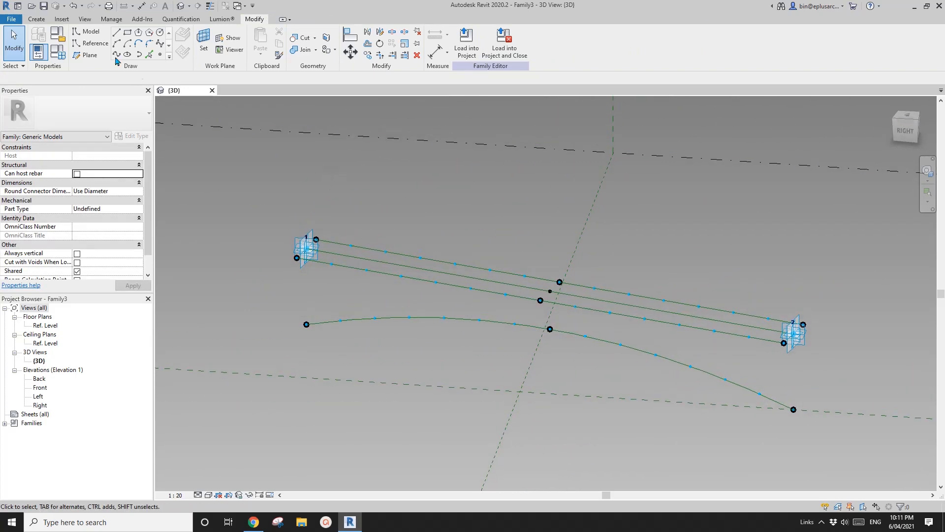
- Open the family file 20210405 Adaptive Structural Framing.rfa from Documents
{"action": "left_click", "coordinate": [33, 7]}
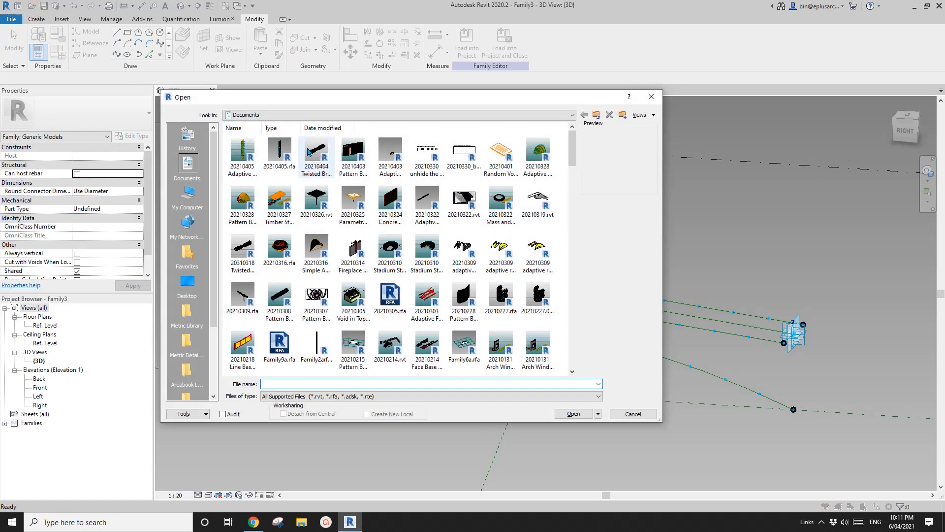
{"action": "left_click", "coordinate": [242, 156]}
{"action": "left_click", "coordinate": [574, 413]}
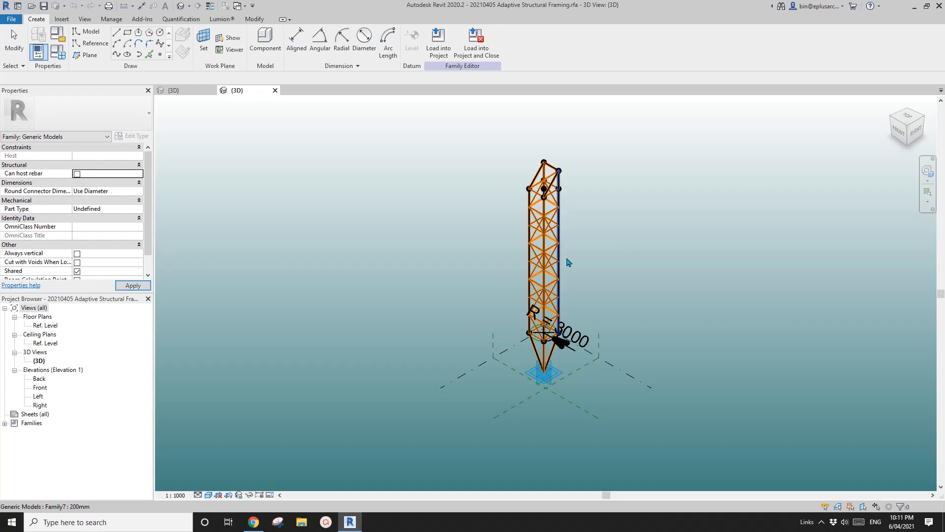
- Open the Family7 family of a repeated brace in the tower for editing
{"action": "scroll", "coordinate": [488, 268], "scroll_direction": "up", "scroll_amount": 1}
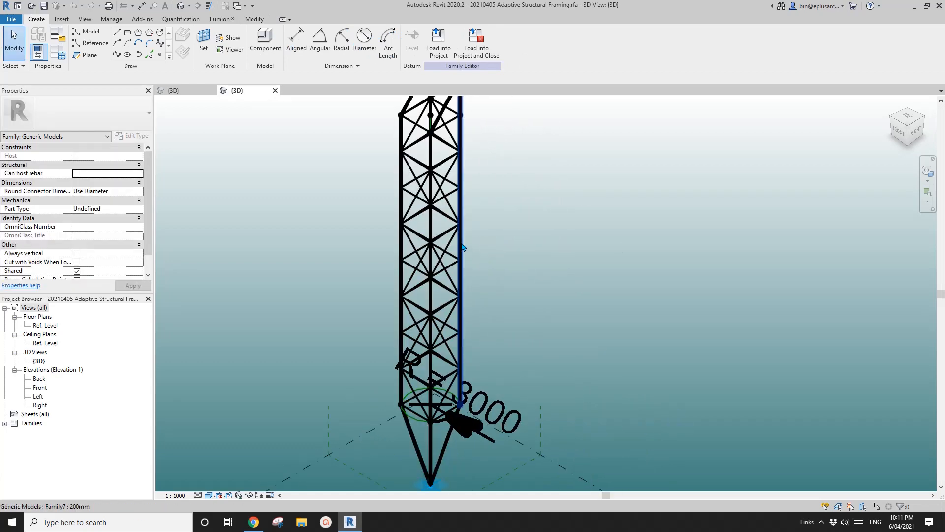
{"action": "left_click", "coordinate": [449, 237]}
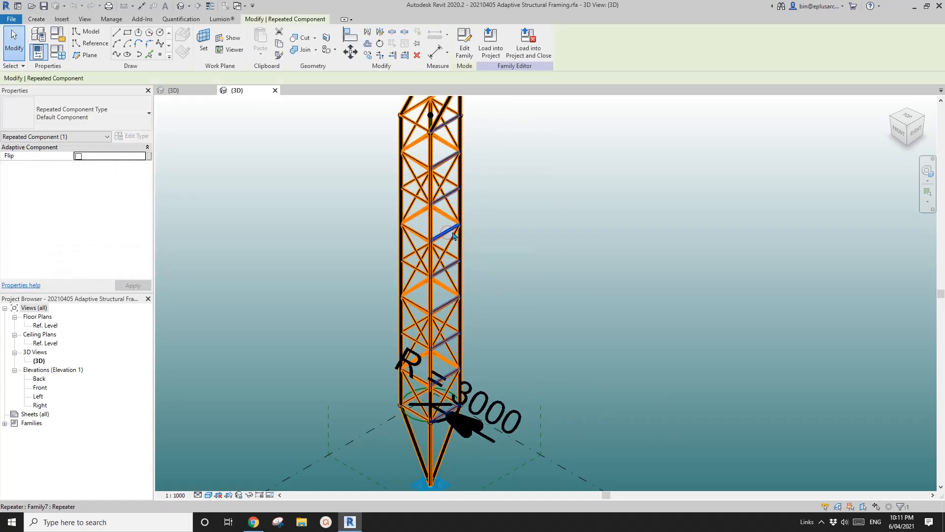
{"action": "left_click", "coordinate": [464, 42]}
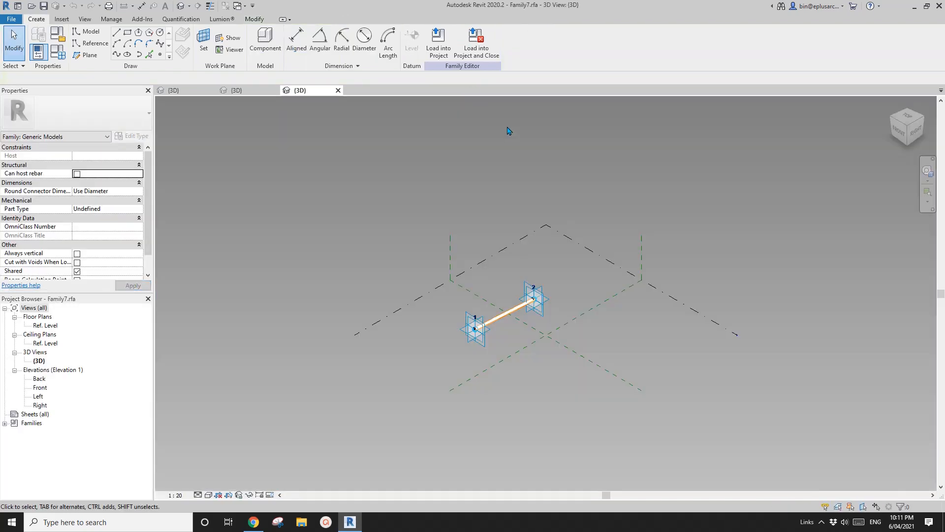
- Load Family7 into Family3 only and close it without saving changes
{"action": "left_click", "coordinate": [476, 43]}
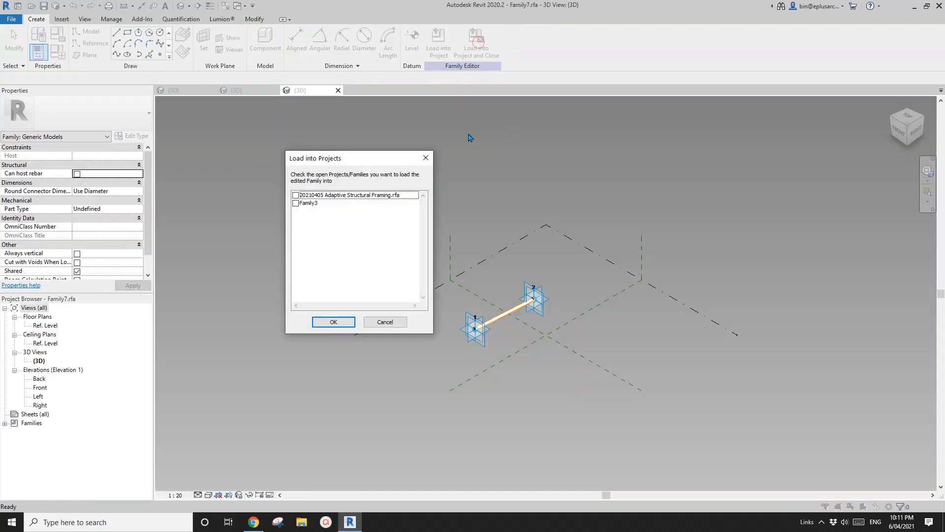
{"action": "left_click", "coordinate": [296, 203]}
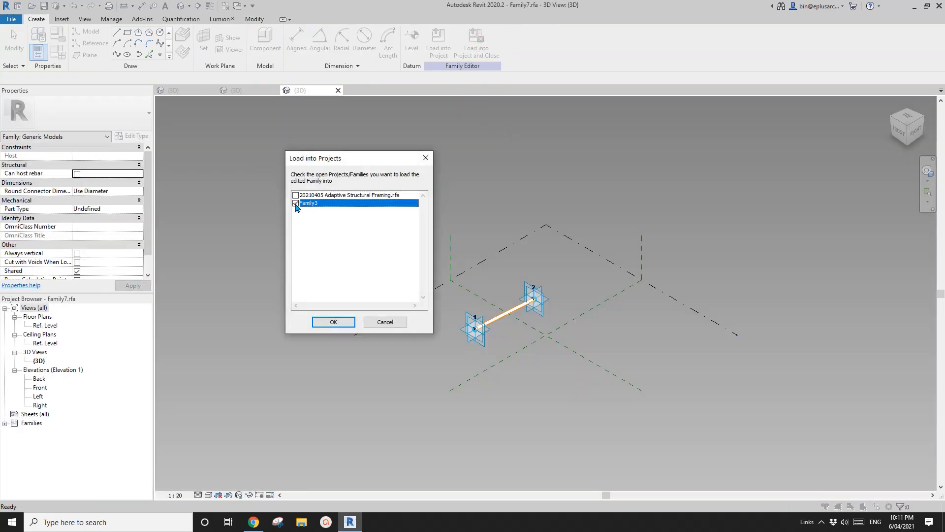
{"action": "left_click", "coordinate": [333, 322]}
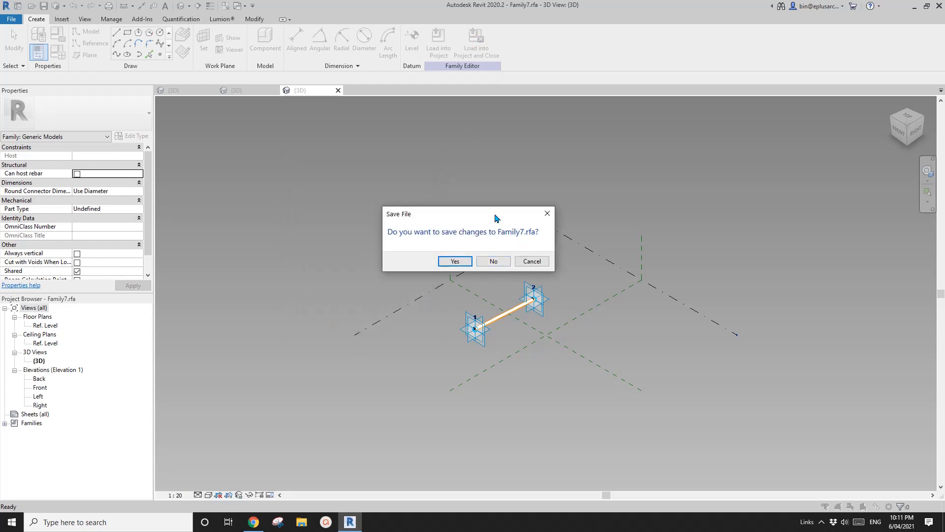
{"action": "left_click_drag", "start_coordinate": [495, 215], "coordinate": [469, 212]}
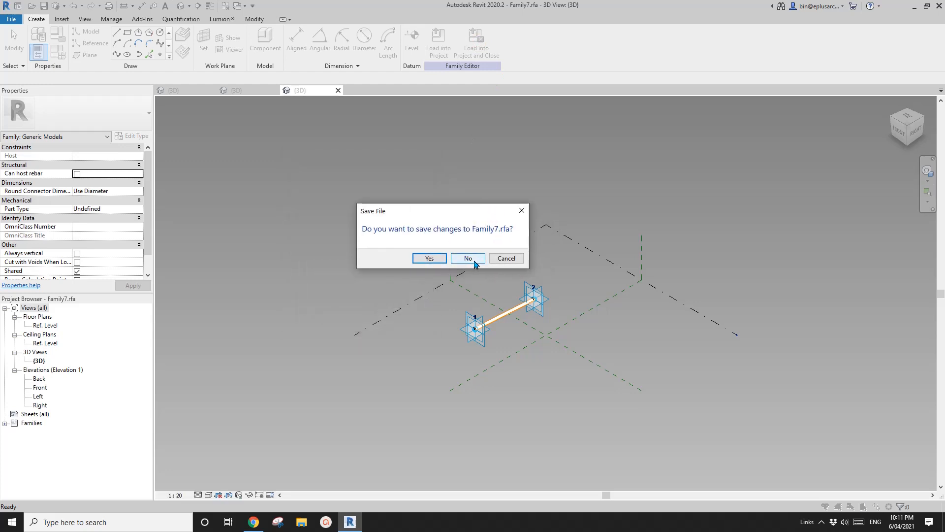
{"action": "left_click", "coordinate": [469, 259]}
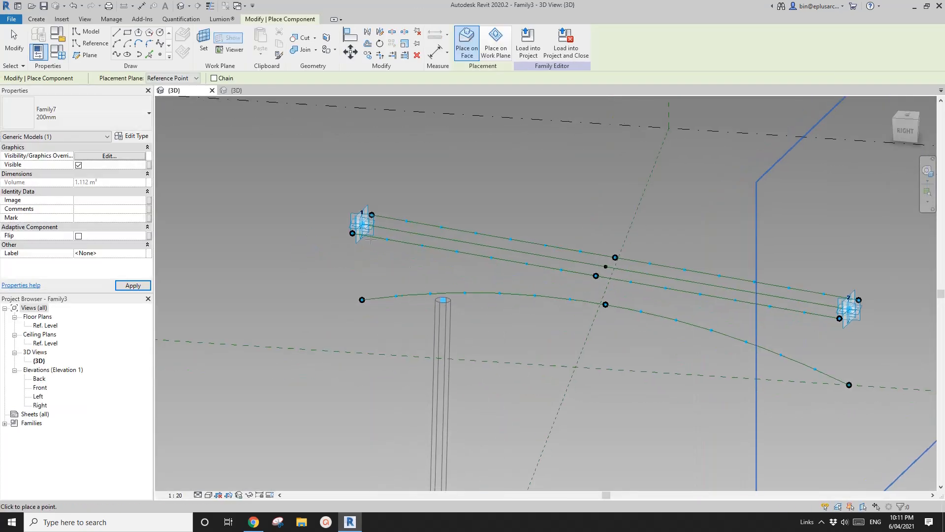
- Choose the 100mm type of Family7 for the component placement in Family3
{"action": "left_click", "coordinate": [79, 115]}
{"action": "left_click", "coordinate": [29, 152]}
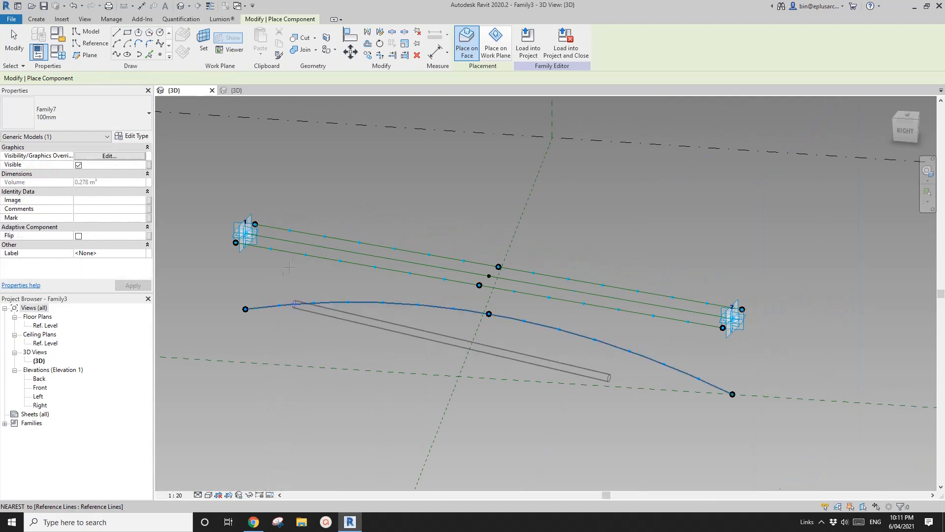
{"action": "mouse_move", "coordinate": [382, 310]}
{"action": "middle_mouse_down"}
{"action": "mouse_move", "coordinate": [398, 264]}
{"action": "mouse_move", "coordinate": [387, 325]}
{"action": "middle_mouse_up"}
{"action": "scroll", "coordinate": [386, 314], "scroll_direction": "down", "scroll_amount": 1}
{"action": "scroll", "coordinate": [401, 384], "scroll_direction": "down", "scroll_amount": 2}
{"action": "middle_click_drag", "start_coordinate": [401, 384], "coordinate": [394, 329]}
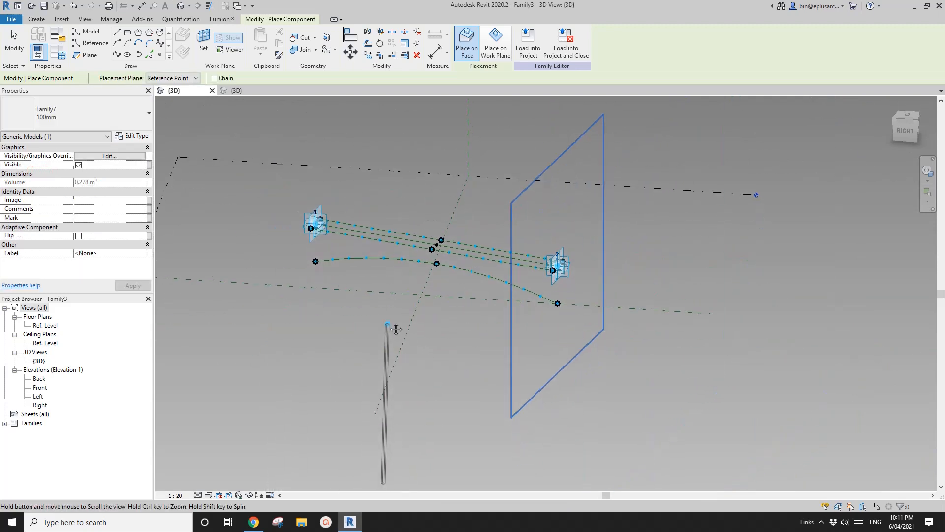
- Examine the truss layout in the Tokyo Forum section drawing in Chrome, and return to Revit
{"action": "left_click", "coordinate": [254, 524]}
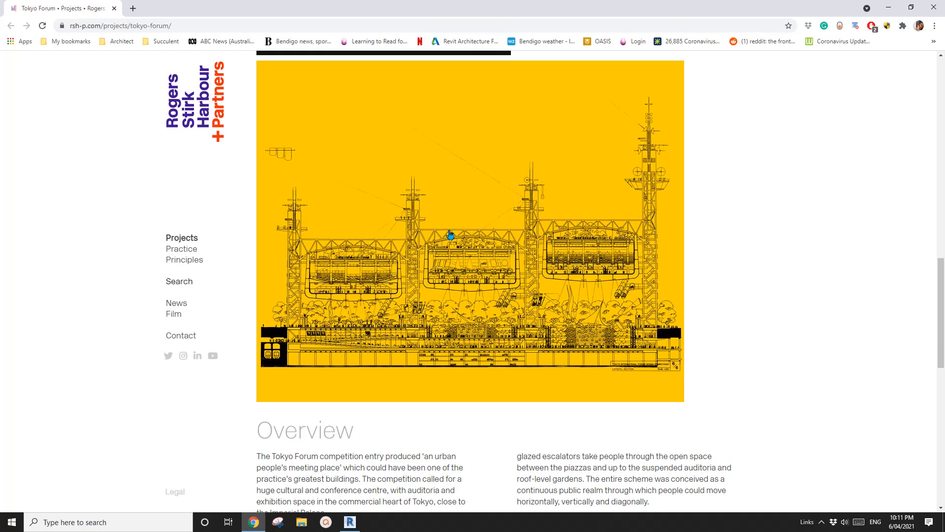
{"action": "left_click", "coordinate": [350, 522]}
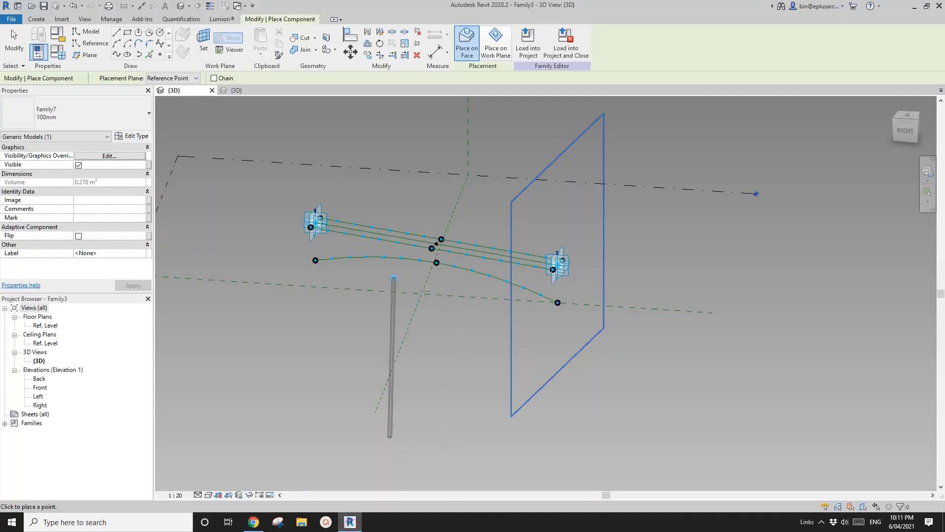
- Place two parallel Family7 members, from the first and third nodes of one outer top line to the curve's second and fourth nodes
{"action": "scroll", "coordinate": [305, 221], "scroll_direction": "up", "scroll_amount": 6}
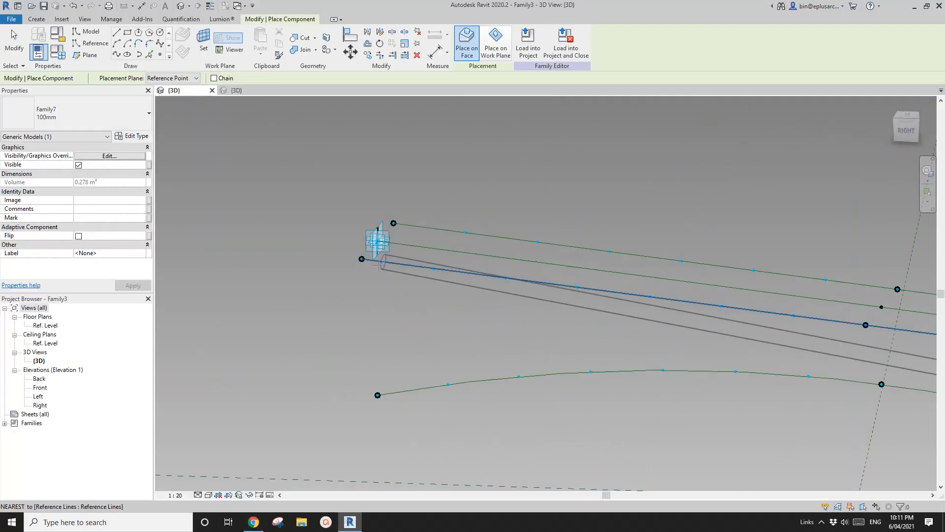
{"action": "left_click", "coordinate": [362, 259]}
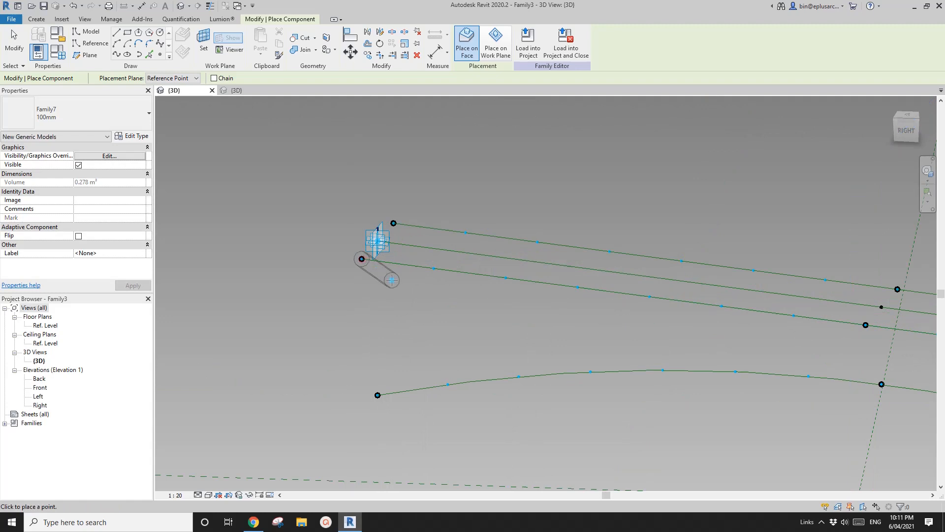
{"action": "left_click", "coordinate": [448, 384]}
{"action": "scroll", "coordinate": [443, 374], "scroll_direction": "down", "scroll_amount": 3}
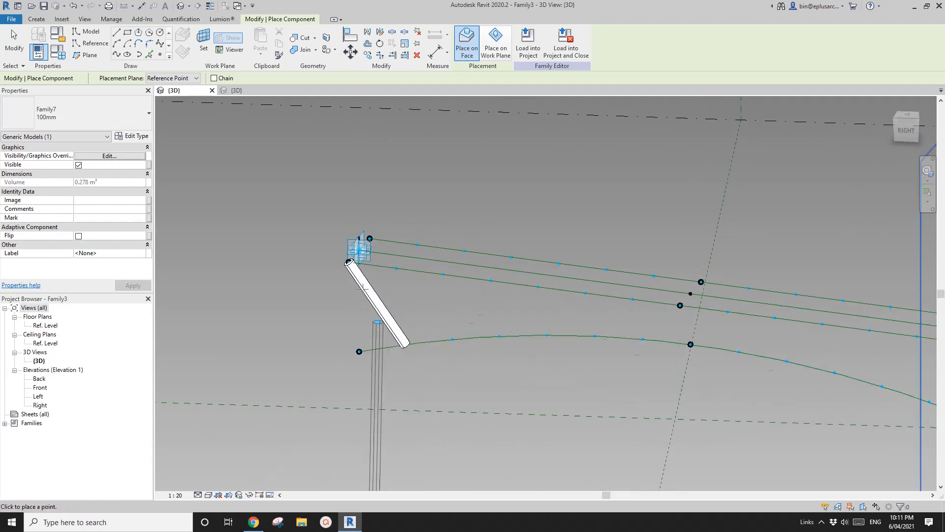
{"action": "left_click", "coordinate": [445, 275]}
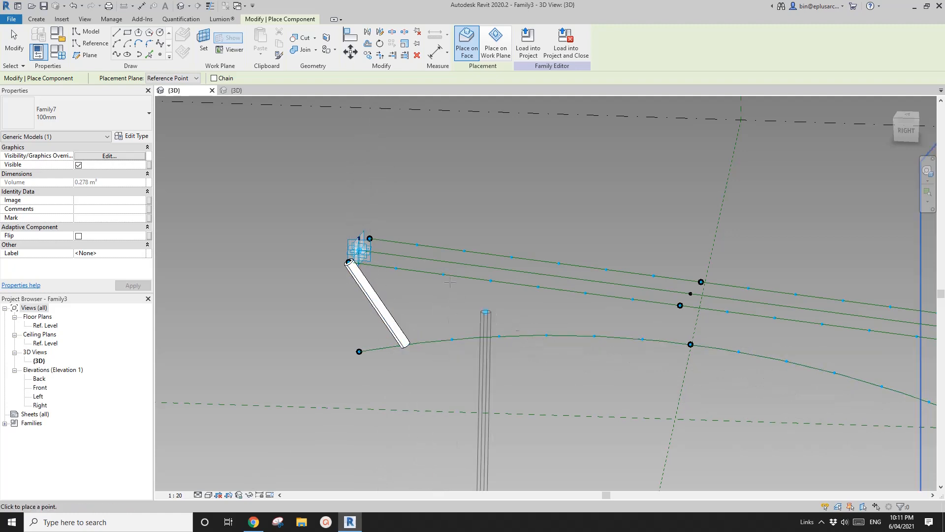
{"action": "left_click", "coordinate": [499, 336]}
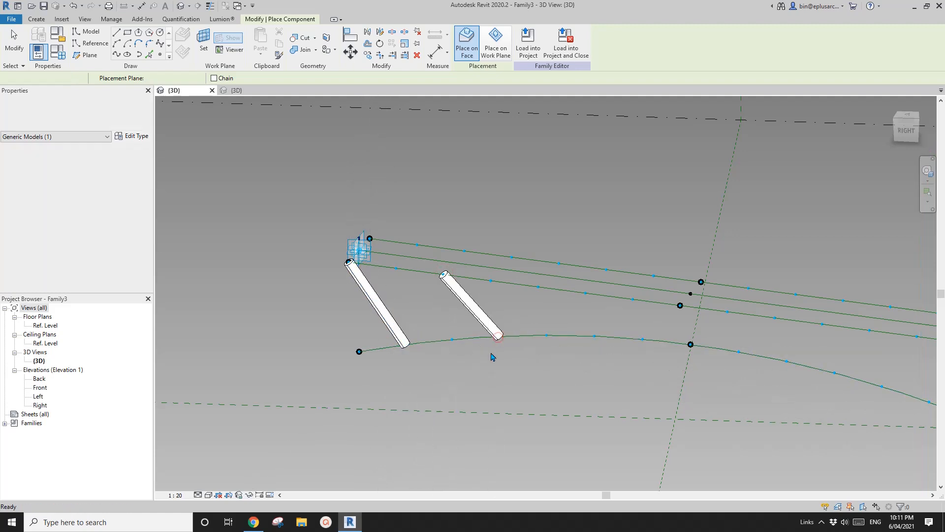
{"action": "key", "text": "Escape"}
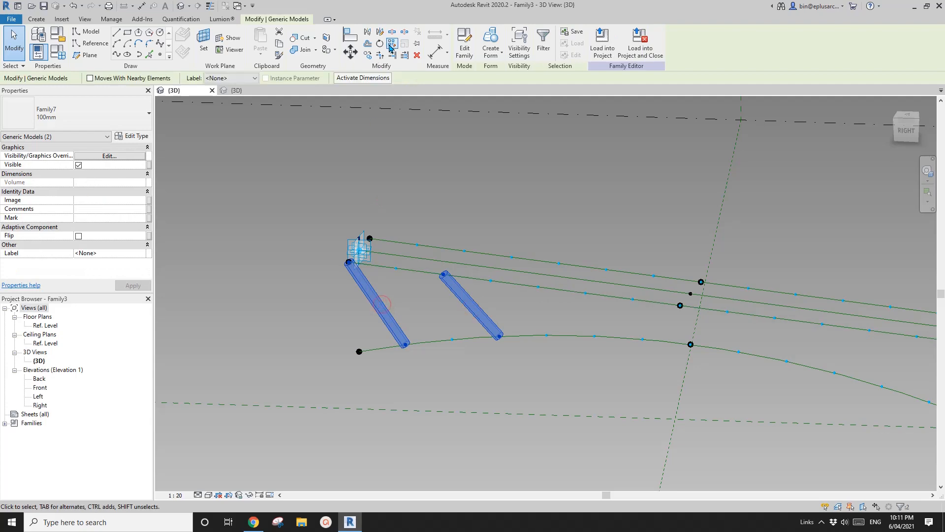
- Repeat the two Family7 diagonals along the divided top line and the divided curve
{"action": "left_click", "coordinate": [392, 44]}
{"action": "scroll", "coordinate": [566, 219], "scroll_direction": "down", "scroll_amount": 2}
{"action": "middle_click_drag", "start_coordinate": [566, 219], "coordinate": [598, 231]}
{"action": "scroll", "coordinate": [404, 256], "scroll_direction": "up", "scroll_amount": 2}
{"action": "middle_click_drag", "start_coordinate": [374, 261], "coordinate": [325, 267], "text": "shift"}
{"action": "scroll", "coordinate": [321, 268], "scroll_direction": "up", "scroll_amount": 2}
{"action": "middle_click_drag", "start_coordinate": [276, 237], "coordinate": [320, 256]}
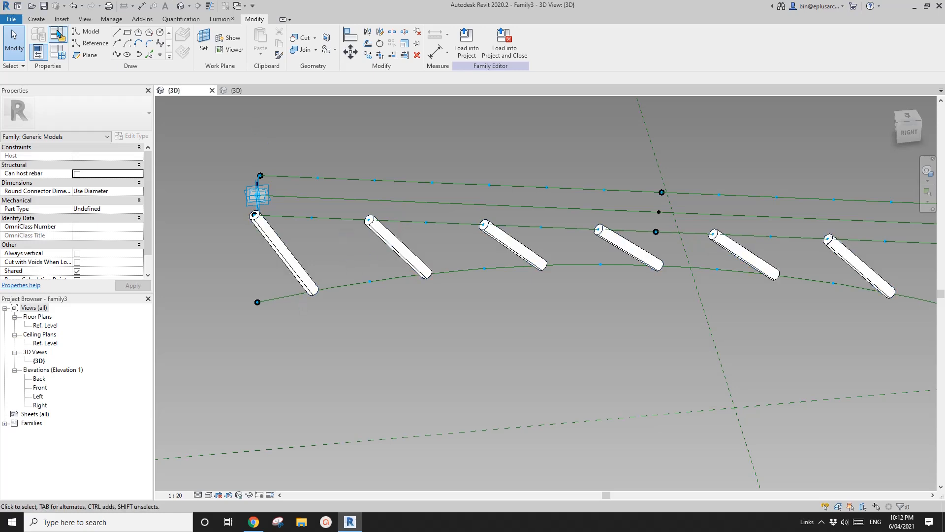
- Try to place an opposing Family7 member from the top of the second repeated diagonal to the foot of the first, and delete it
{"action": "left_click", "coordinate": [36, 19]}
{"action": "left_click", "coordinate": [270, 42]}
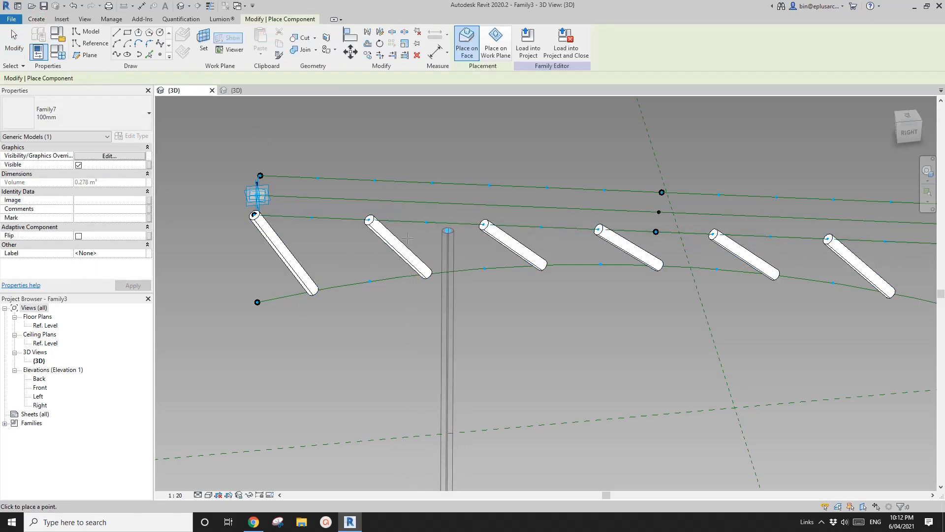
{"action": "left_click", "coordinate": [368, 220]}
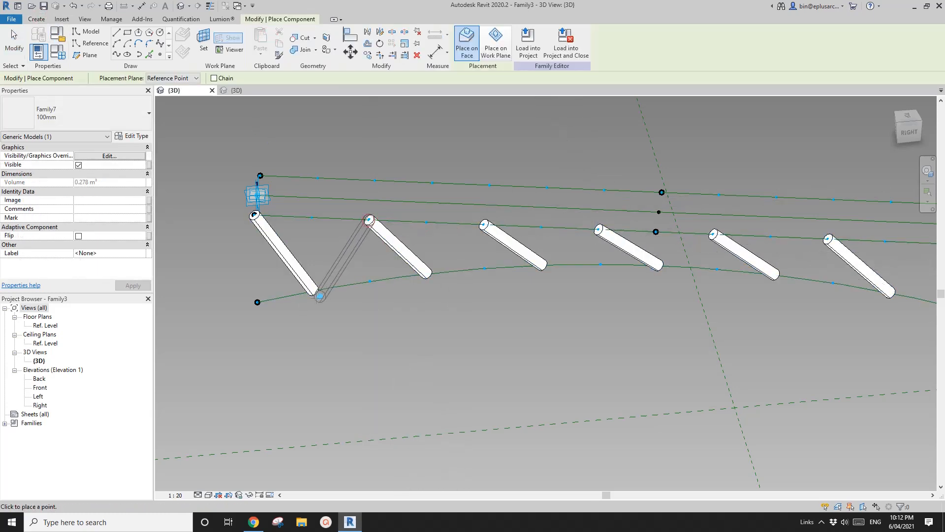
{"action": "left_click", "coordinate": [319, 295]}
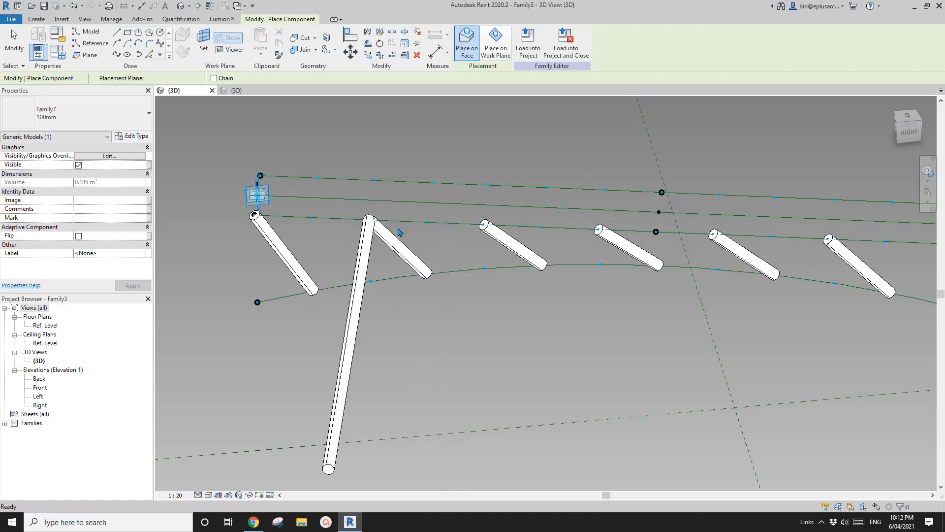
{"action": "key", "text": "Escape"}
{"action": "left_click", "coordinate": [365, 255]}
{"action": "key", "text": "Delete"}
- Temporarily hide the repeated diagonals and place two opposing Family7 members, from the top line's third and fifth nodes to the curve's second and fourth
{"action": "left_click", "coordinate": [398, 247]}
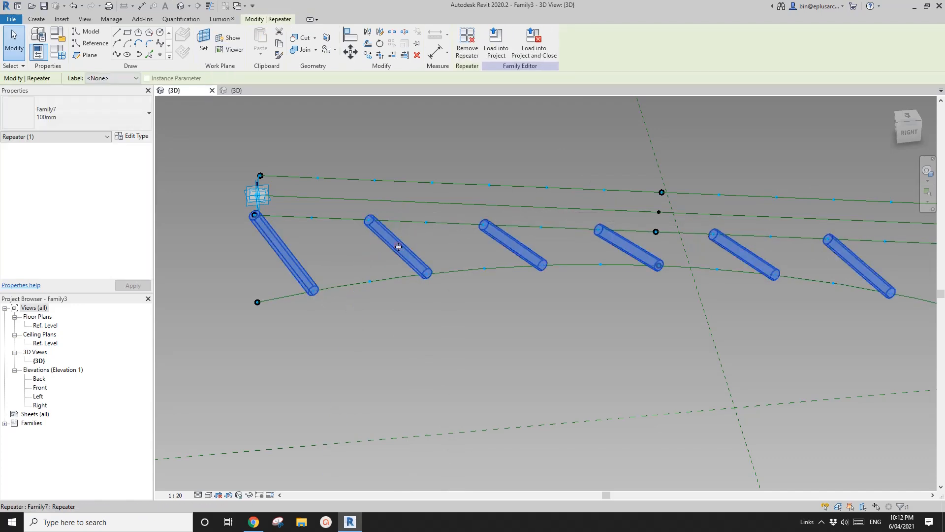
{"action": "key", "text": "c"}
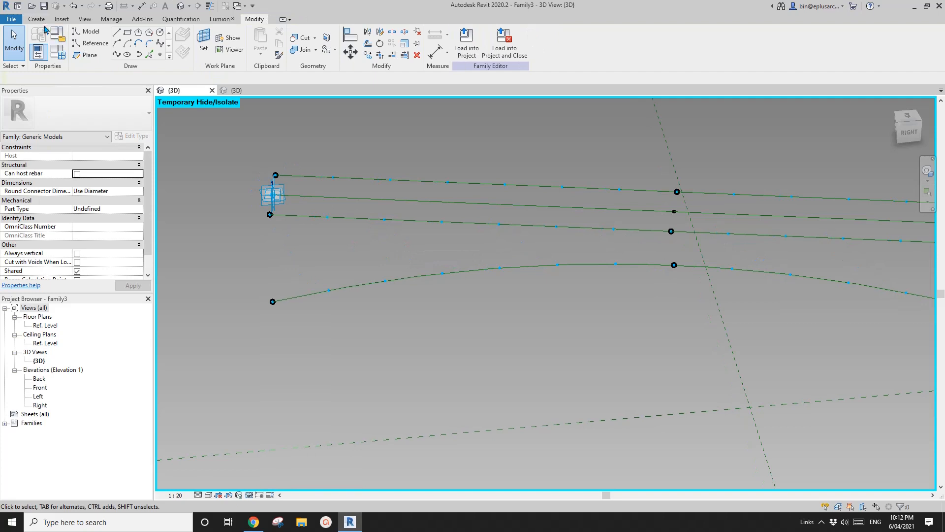
{"action": "left_click", "coordinate": [37, 19]}
{"action": "left_click", "coordinate": [269, 42]}
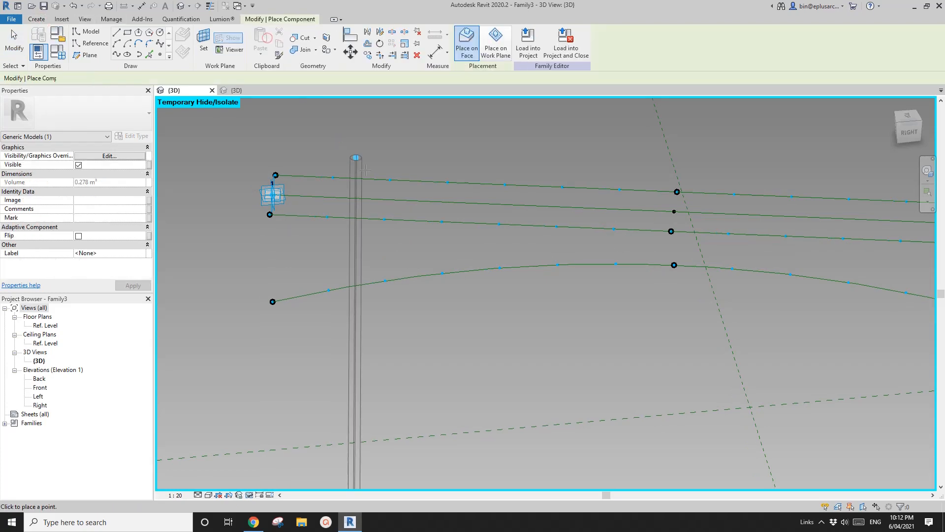
{"action": "left_click", "coordinate": [384, 219]}
{"action": "left_click", "coordinate": [328, 291]}
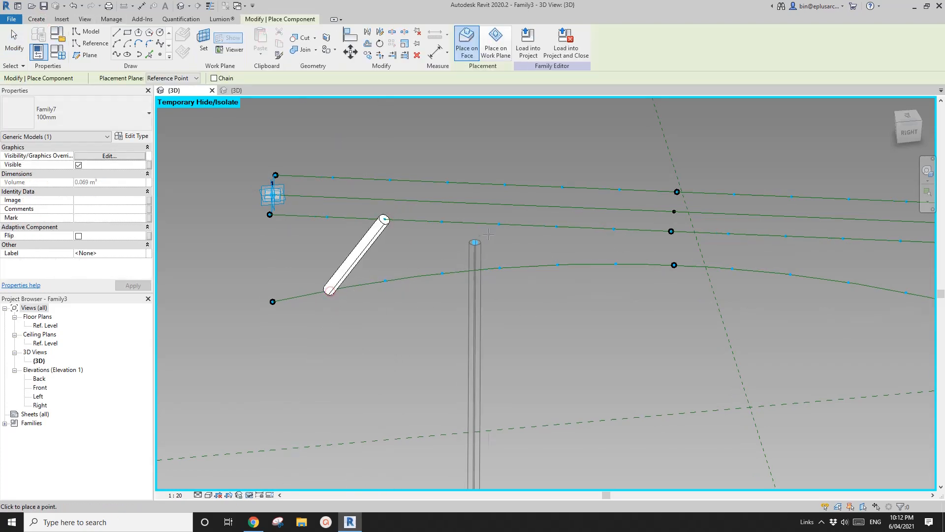
{"action": "left_click", "coordinate": [442, 273]}
{"action": "key", "text": "Escape"}
{"action": "key", "text": "Escape"}
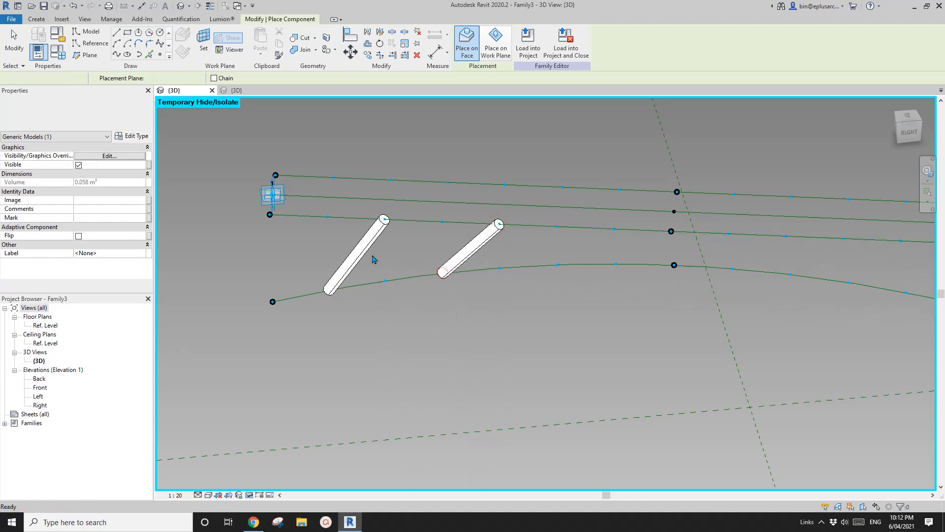
- Repeat the two opposing diagonals along the divided lines and restore the temporarily hidden members to form a zigzag web
{"action": "left_click", "coordinate": [366, 246]}
{"action": "left_click", "coordinate": [470, 248], "text": "ctrl"}
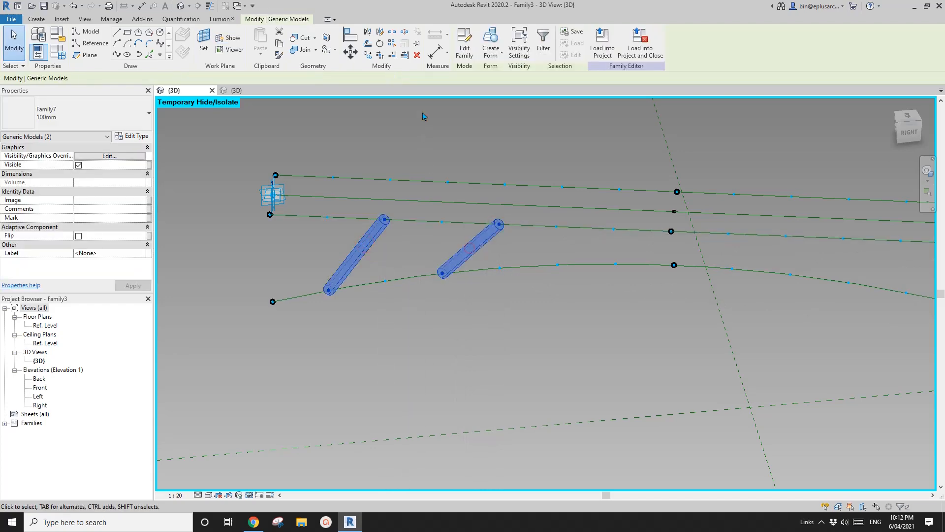
{"action": "left_click", "coordinate": [392, 43]}
{"action": "scroll", "coordinate": [542, 212], "scroll_direction": "down", "scroll_amount": 3}
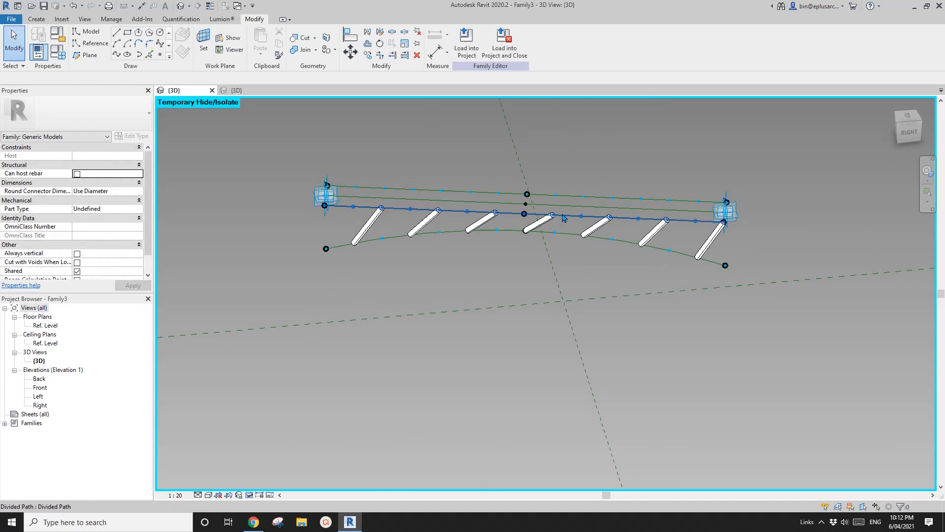
{"action": "middle_click_drag", "start_coordinate": [563, 218], "coordinate": [592, 288], "text": "shift"}
{"action": "scroll", "coordinate": [464, 261], "scroll_direction": "up", "scroll_amount": 4}
{"action": "scroll", "coordinate": [445, 253], "scroll_direction": "down", "scroll_amount": 3}
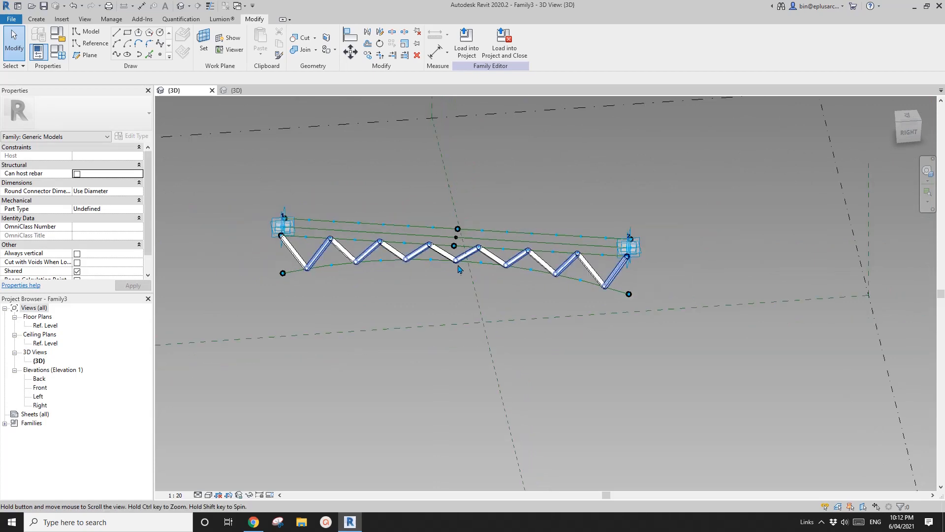
{"action": "middle_click_drag", "start_coordinate": [446, 260], "coordinate": [446, 264]}
{"action": "scroll", "coordinate": [446, 264], "scroll_direction": "up", "scroll_amount": 2}
{"action": "scroll", "coordinate": [446, 267], "scroll_direction": "down", "scroll_amount": 3}
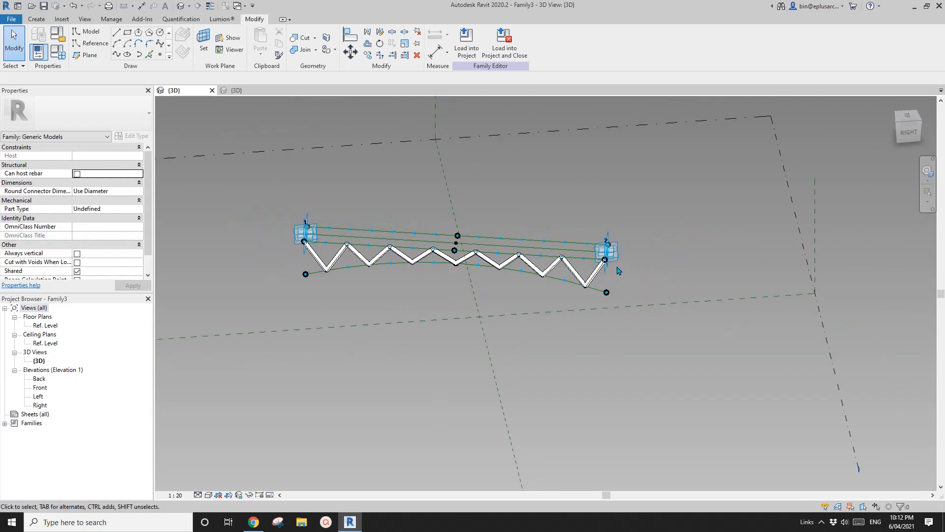
- Move adaptive point 2 outward along the truss axis to lengthen the truss
{"action": "left_click", "coordinate": [619, 264]}
{"action": "left_click_drag", "start_coordinate": [865, 284], "coordinate": [856, 277]}
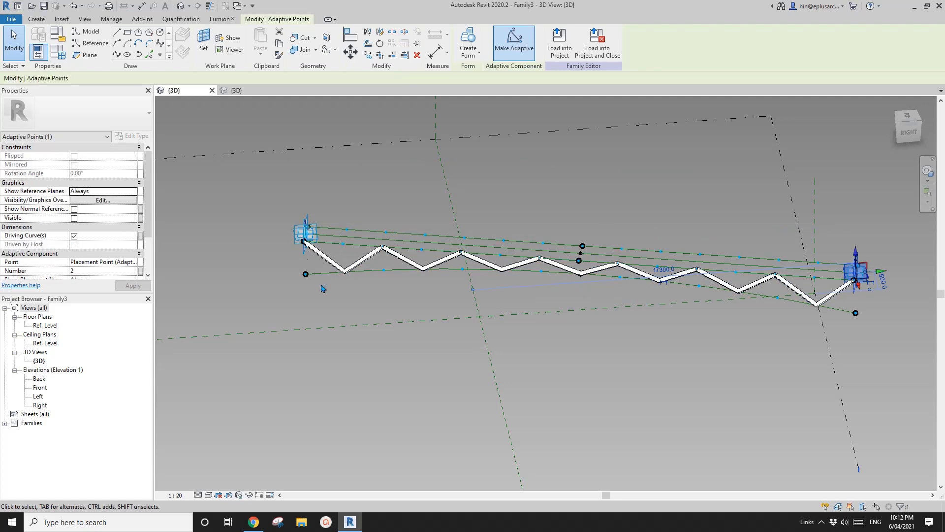
{"action": "middle_click_drag", "start_coordinate": [321, 287], "coordinate": [348, 222], "text": "shift"}
{"action": "scroll", "coordinate": [321, 264], "scroll_direction": "up", "scroll_amount": 1}
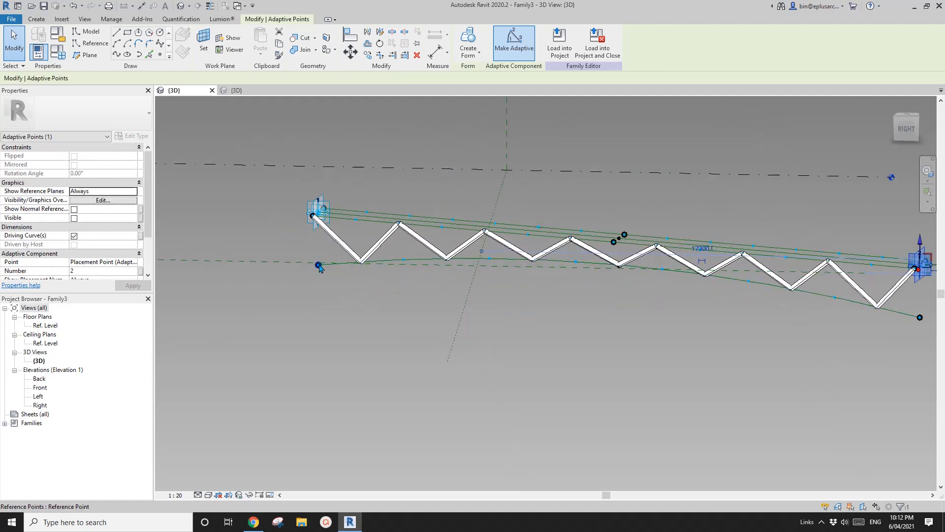
{"action": "middle_click_drag", "start_coordinate": [320, 266], "coordinate": [339, 259], "text": "shift"}
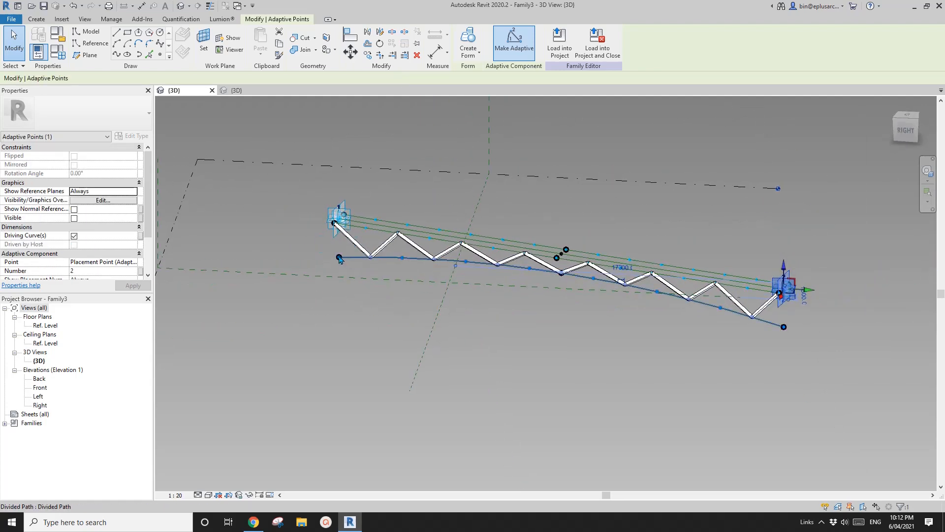
- Set the family parameters OFS1 to 6000 and OFS2 to 3000, and apply them
{"action": "left_click", "coordinate": [58, 52]}
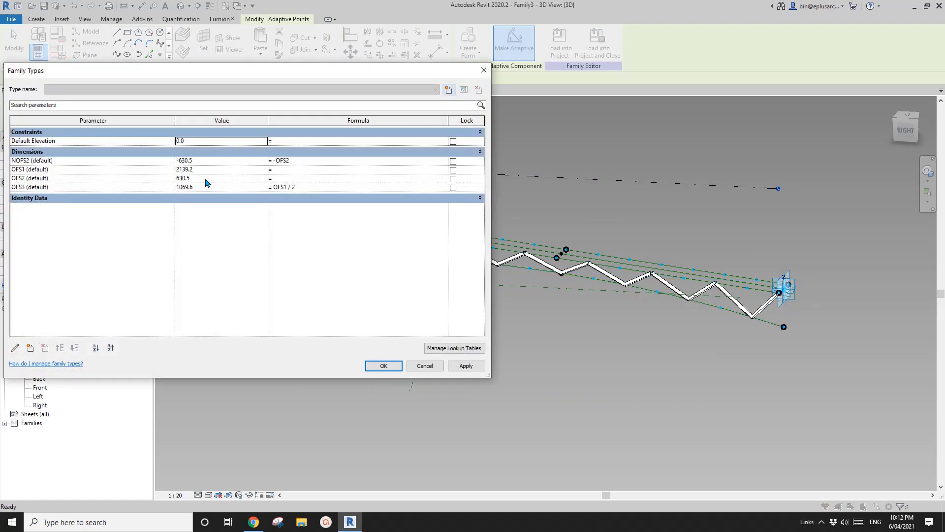
{"action": "left_click_drag", "start_coordinate": [316, 82], "coordinate": [422, 109]}
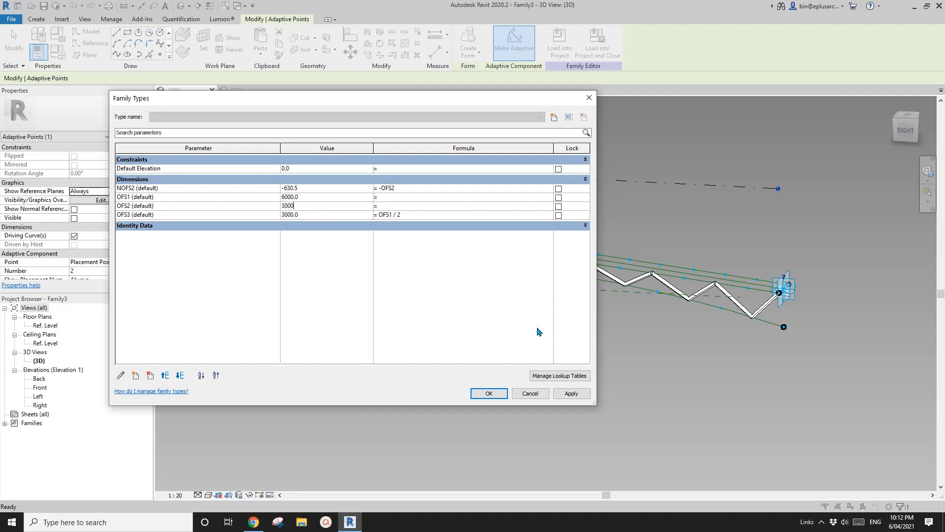
{"action": "left_click", "coordinate": [581, 397]}
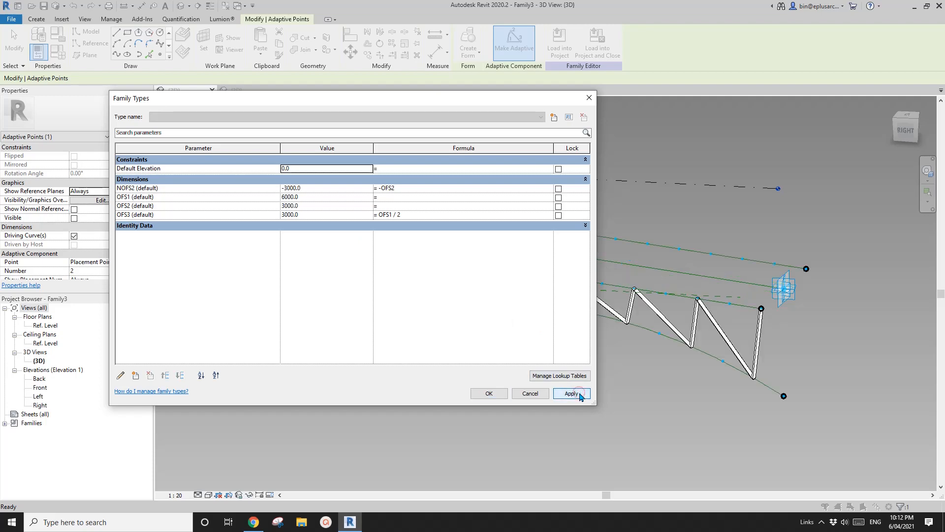
{"action": "left_click", "coordinate": [489, 394]}
- Set the OFS2 parameter to 2000
{"action": "middle_click_drag", "start_coordinate": [499, 394], "coordinate": [458, 295], "text": "shift"}
{"action": "left_click", "coordinate": [52, 52]}
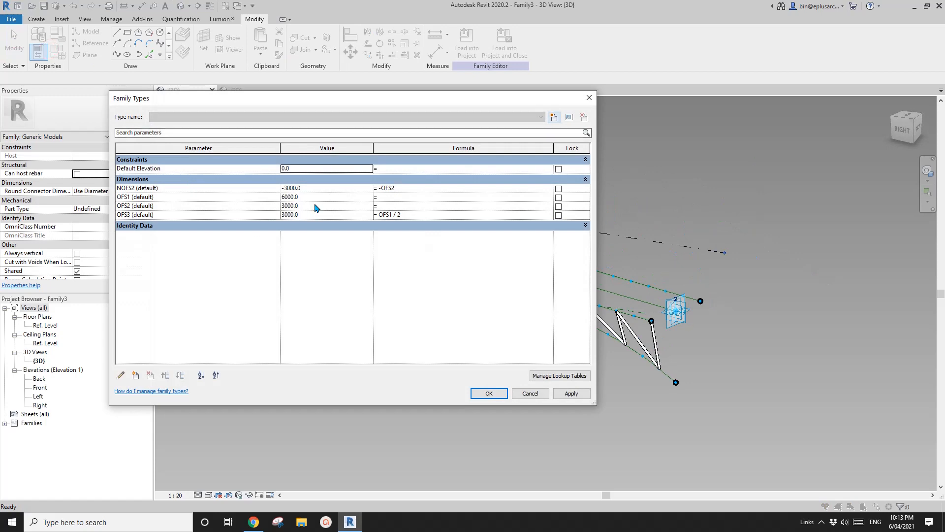
{"action": "left_click", "coordinate": [488, 393]}
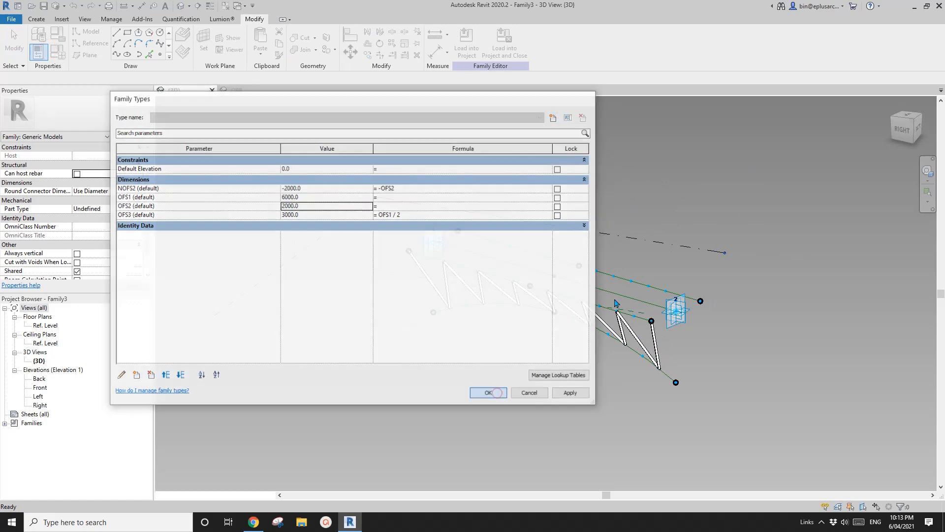
{"action": "middle_click_drag", "start_coordinate": [487, 335], "coordinate": [423, 423], "text": "shift"}
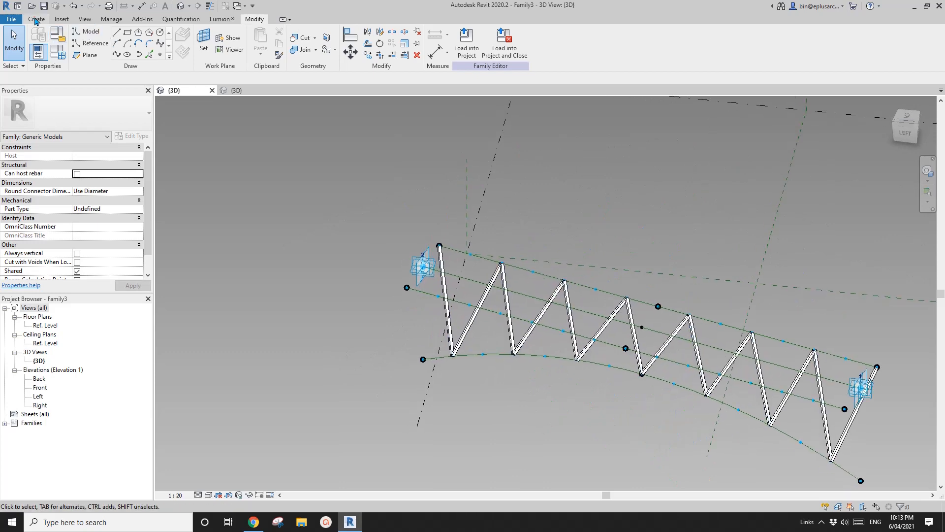
- Place two parallel Family7 100mm members from alternate nodes of the other outer top line to the nearest existing brace feet on the curve
{"action": "left_click", "coordinate": [36, 20]}
{"action": "left_click", "coordinate": [266, 44]}
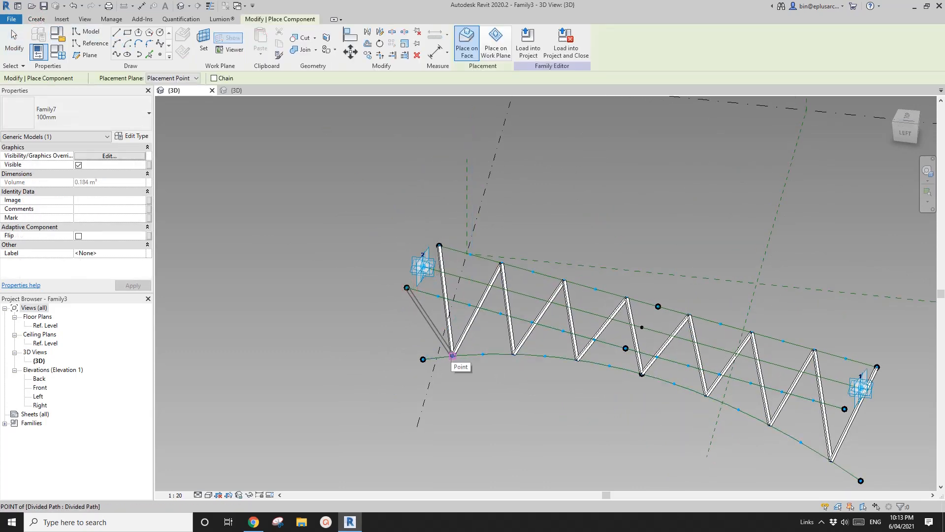
{"action": "left_click", "coordinate": [452, 354]}
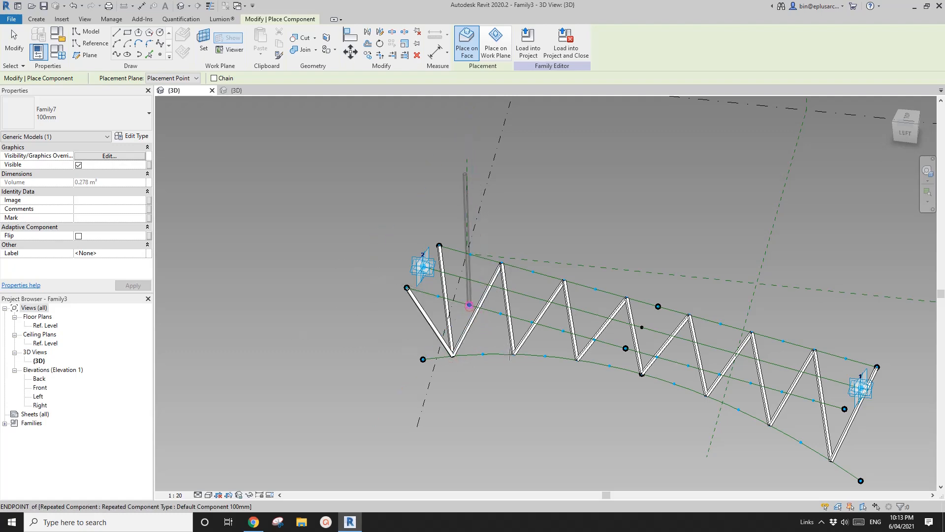
{"action": "left_click", "coordinate": [469, 305]}
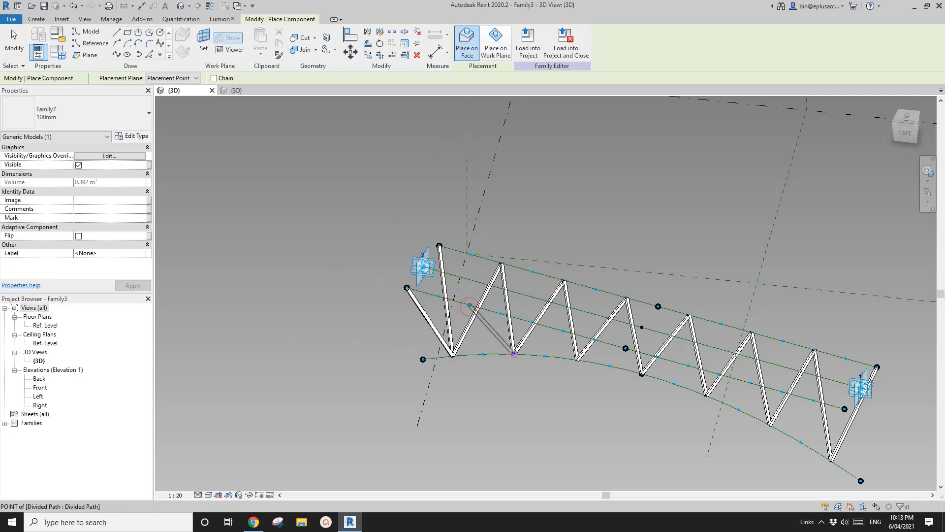
{"action": "key", "text": "Escape"}
- Repeat the two new diagonals along the second outer top line and the curve
{"action": "scroll", "coordinate": [485, 330], "scroll_direction": "up", "scroll_amount": 1}
{"action": "left_click", "coordinate": [485, 330]}
{"action": "left_click", "coordinate": [426, 317], "text": "ctrl"}
{"action": "middle_click_drag", "start_coordinate": [444, 242], "coordinate": [379, 217]}
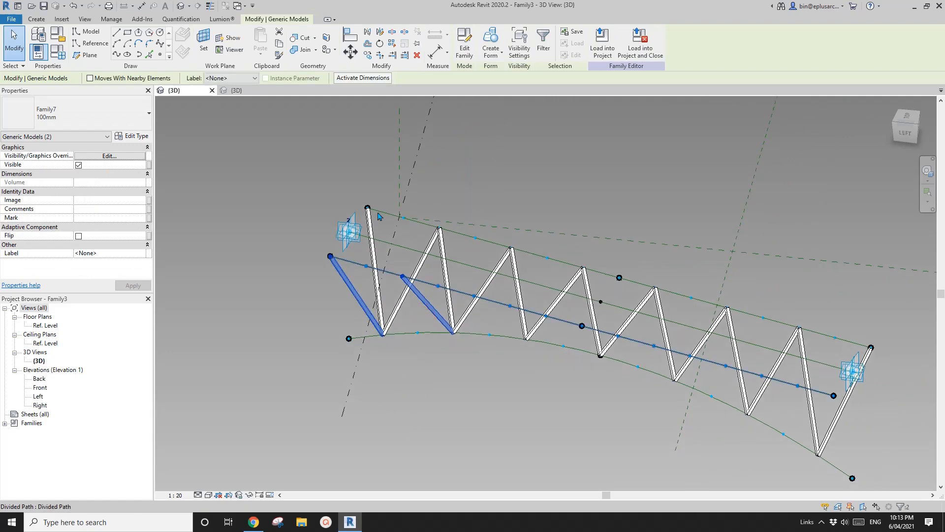
{"action": "left_click", "coordinate": [393, 43]}
{"action": "middle_click_drag", "start_coordinate": [481, 232], "coordinate": [546, 256], "text": "shift"}
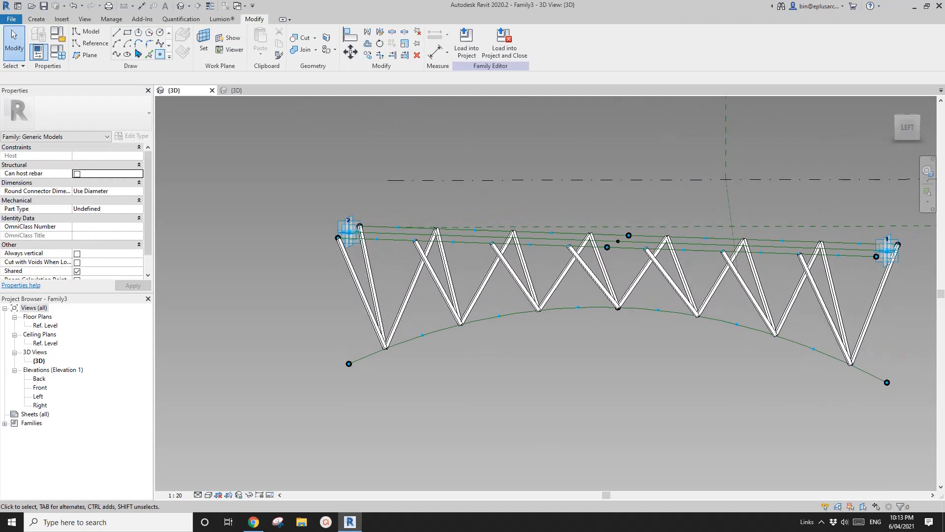
{"action": "left_click", "coordinate": [38, 20]}
{"action": "left_click", "coordinate": [263, 43]}
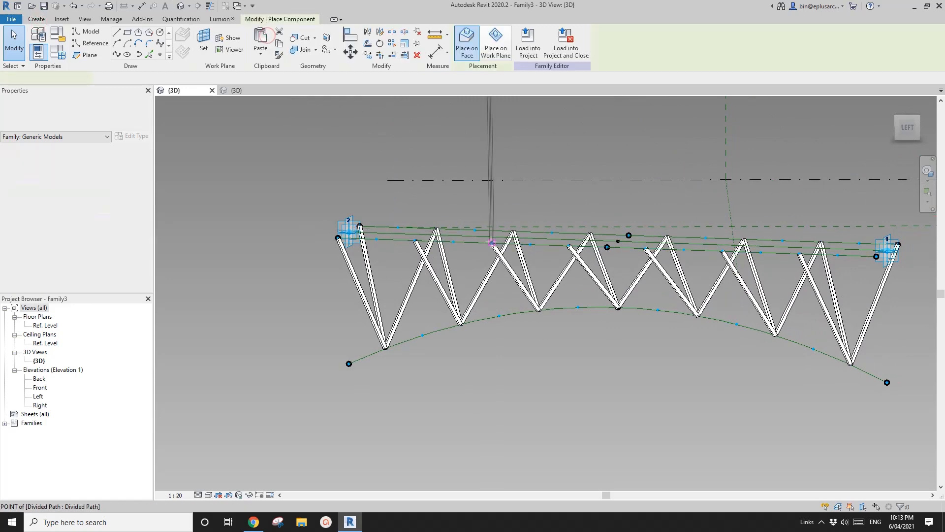
{"action": "left_click", "coordinate": [491, 243]}
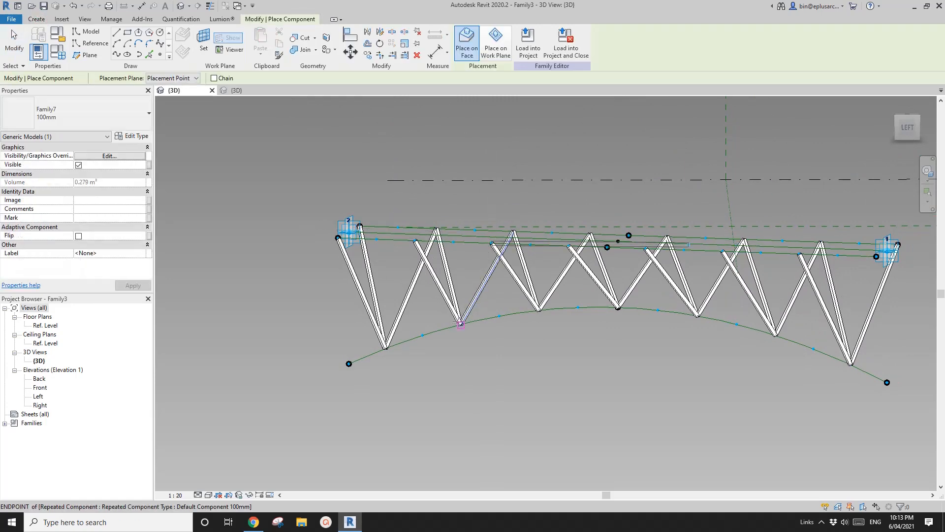
{"action": "scroll", "coordinate": [460, 324], "scroll_direction": "up", "scroll_amount": 3}
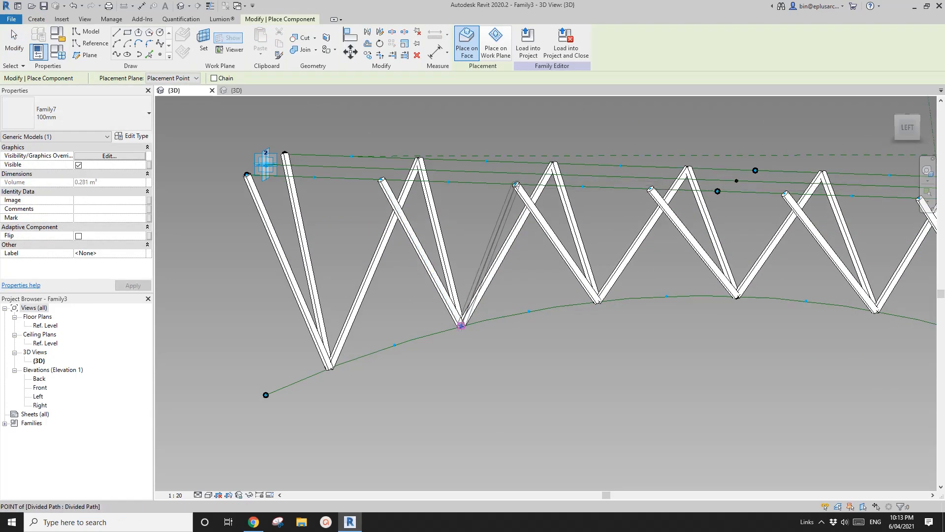
{"action": "left_click", "coordinate": [460, 325]}
{"action": "scroll", "coordinate": [522, 265], "scroll_direction": "down", "scroll_amount": 3}
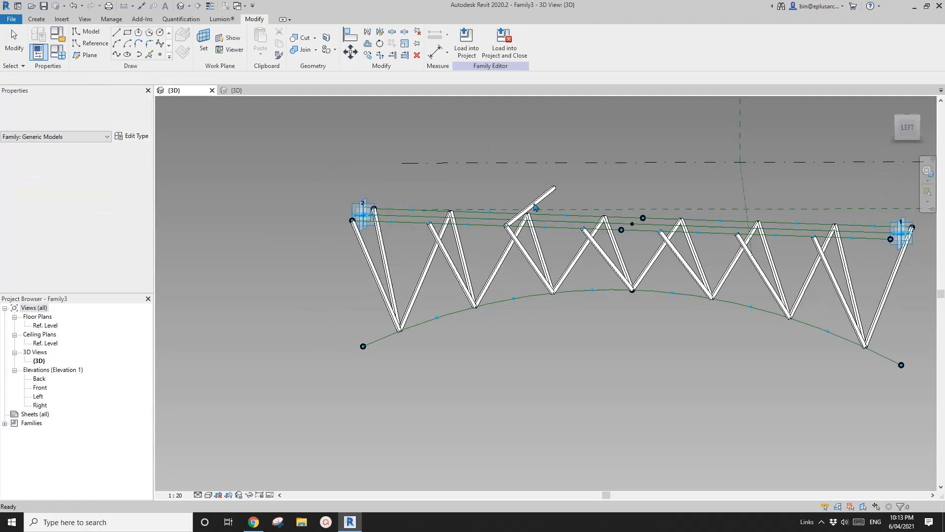
{"action": "key", "text": "Escape"}
{"action": "key", "text": "Escape"}
- Temporarily hide all repeated Family7 braces so that only the divided reference lines and the curve remain
{"action": "left_click", "coordinate": [502, 259]}
{"action": "left_click", "coordinate": [502, 261]}
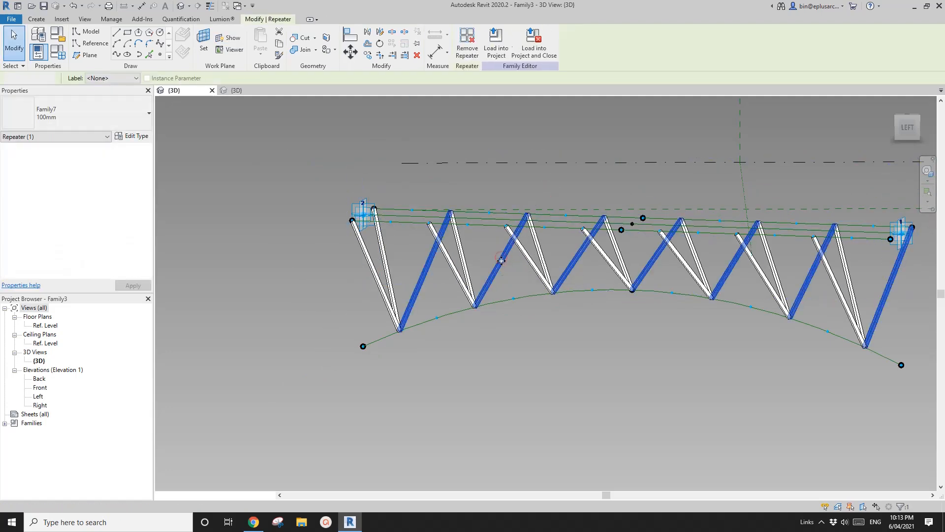
{"action": "key", "text": "h"}
{"action": "key", "text": "h"}
{"action": "key", "text": "c"}
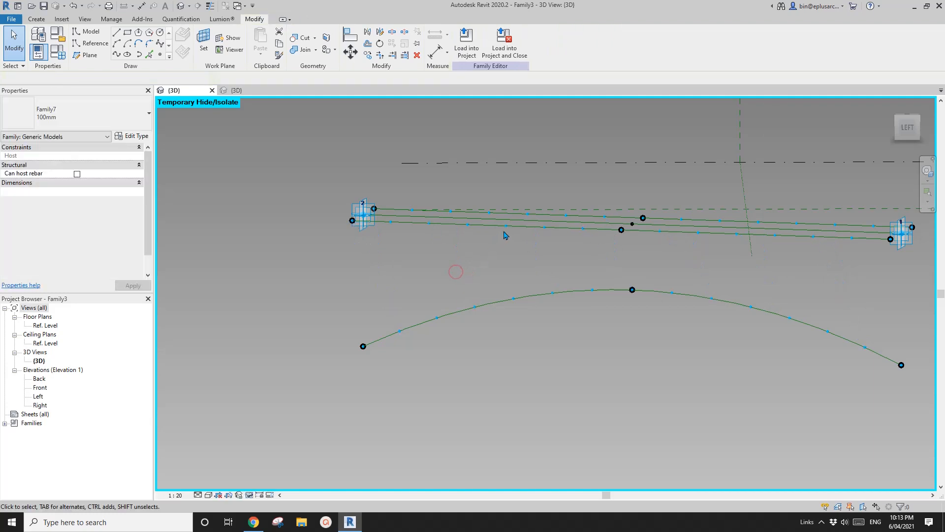
- Place two parallel Family7 100mm members from consecutive brace-foot nodes on the curve to the next alternate nodes of the near outer top line
{"action": "left_click", "coordinate": [32, 19]}
{"action": "left_click", "coordinate": [265, 40]}
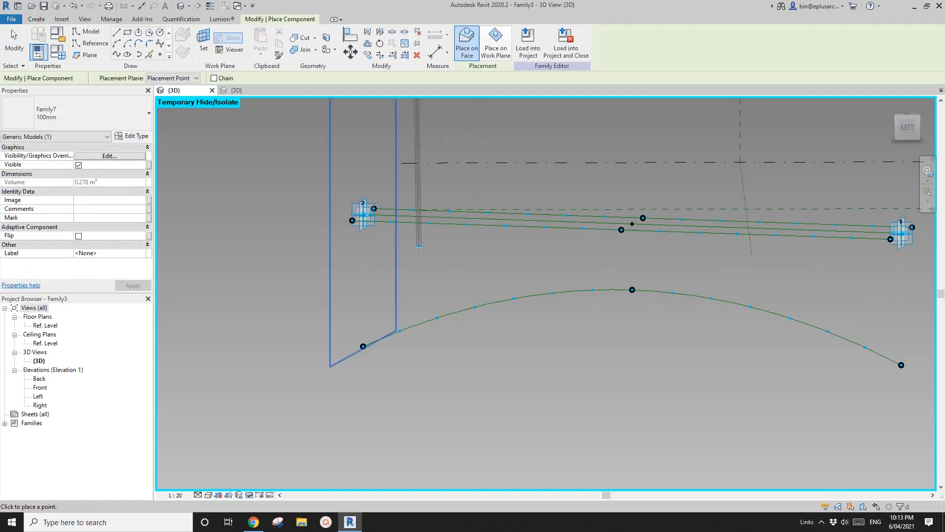
{"action": "left_click", "coordinate": [400, 331]}
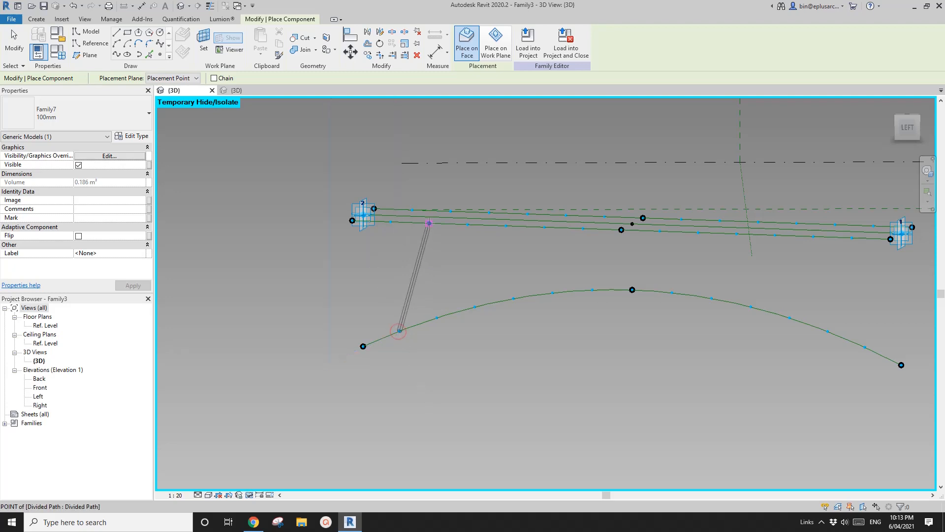
{"action": "left_click", "coordinate": [428, 224]}
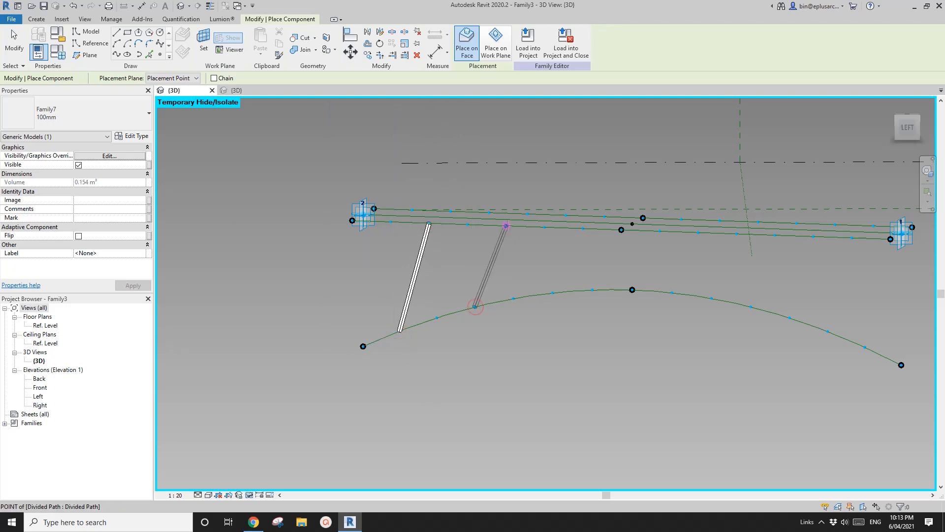
{"action": "left_click", "coordinate": [505, 225]}
{"action": "key", "text": "Escape"}
- Repeat the two new diagonals along the near outer top line and the curve, and show the hidden braces again
{"action": "left_click", "coordinate": [422, 245], "text": "ctrl"}
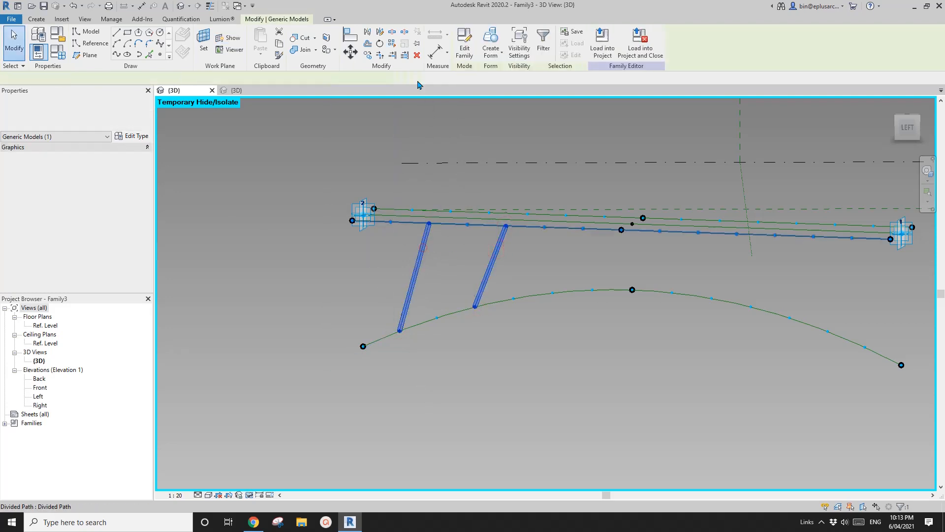
{"action": "left_click", "coordinate": [392, 44]}
{"action": "middle_click_drag", "start_coordinate": [543, 196], "coordinate": [462, 279], "text": "shift"}
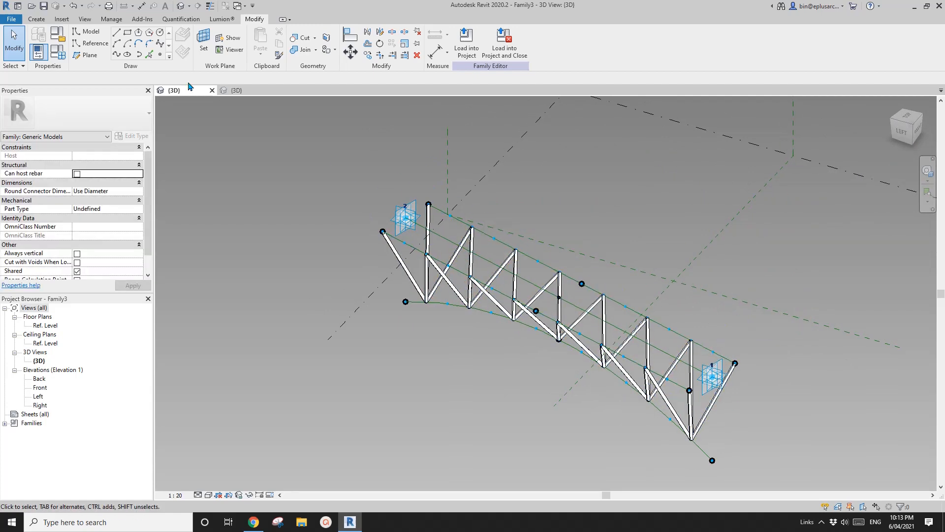
- Place two parallel Family7 100mm cross members between alternate brace nodes of the two outer top lines
{"action": "left_click", "coordinate": [36, 21]}
{"action": "left_click", "coordinate": [266, 44]}
{"action": "scroll", "coordinate": [439, 240], "scroll_direction": "up", "scroll_amount": 4}
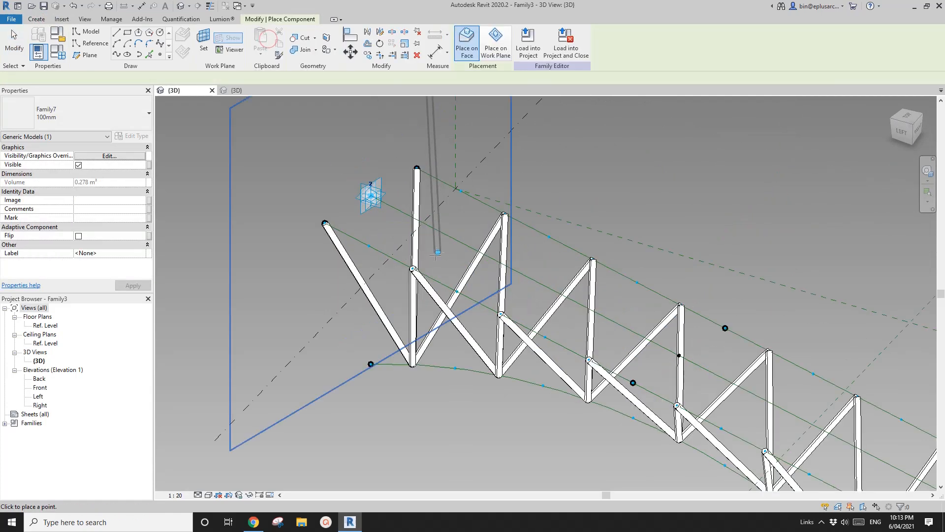
{"action": "left_click", "coordinate": [412, 268]}
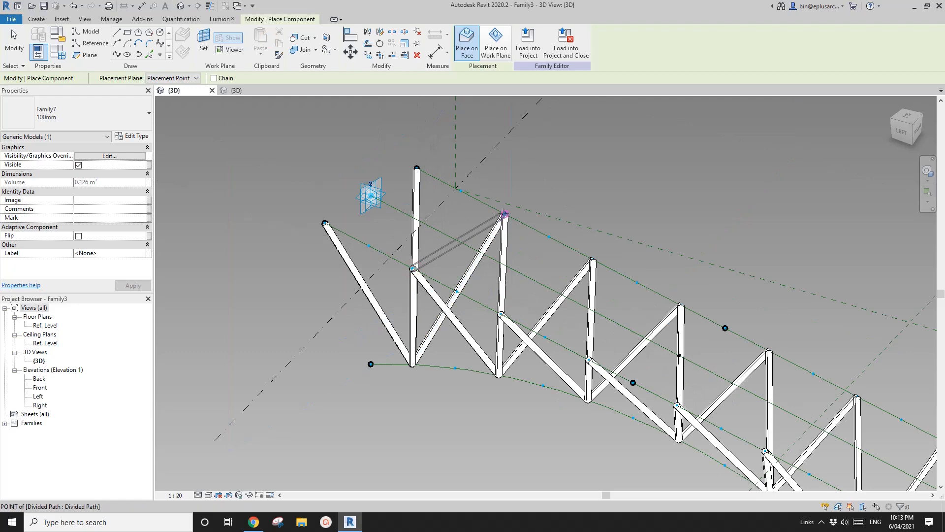
{"action": "left_click", "coordinate": [504, 213]}
{"action": "left_click", "coordinate": [500, 314]}
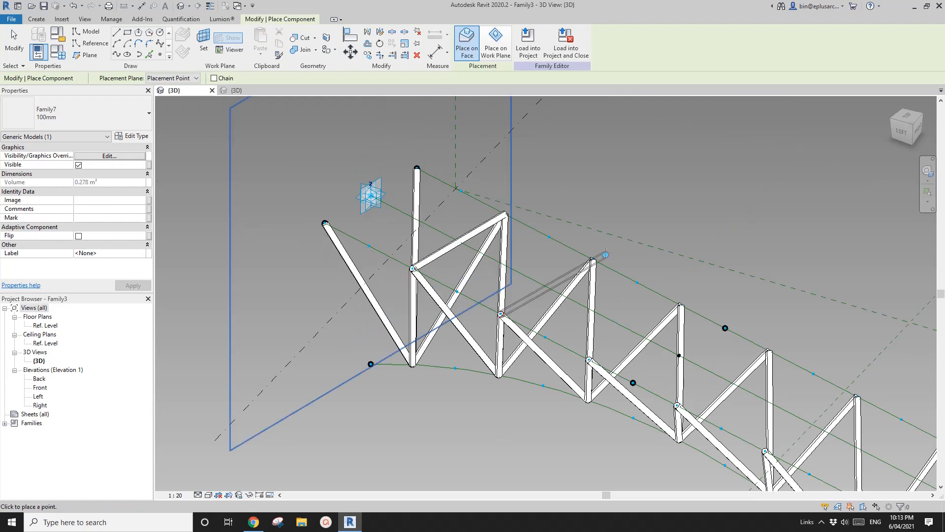
{"action": "left_click", "coordinate": [592, 259]}
{"action": "key", "text": "Escape"}
- Repeat the two cross members along the full length of both outer top lines
{"action": "left_click", "coordinate": [571, 272]}
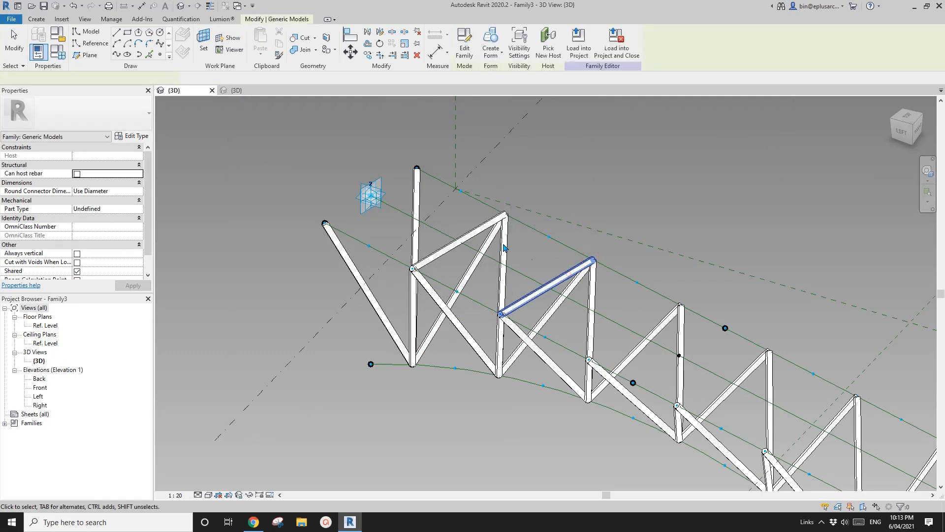
{"action": "left_click", "coordinate": [486, 228], "text": "ctrl"}
{"action": "left_click", "coordinate": [394, 48]}
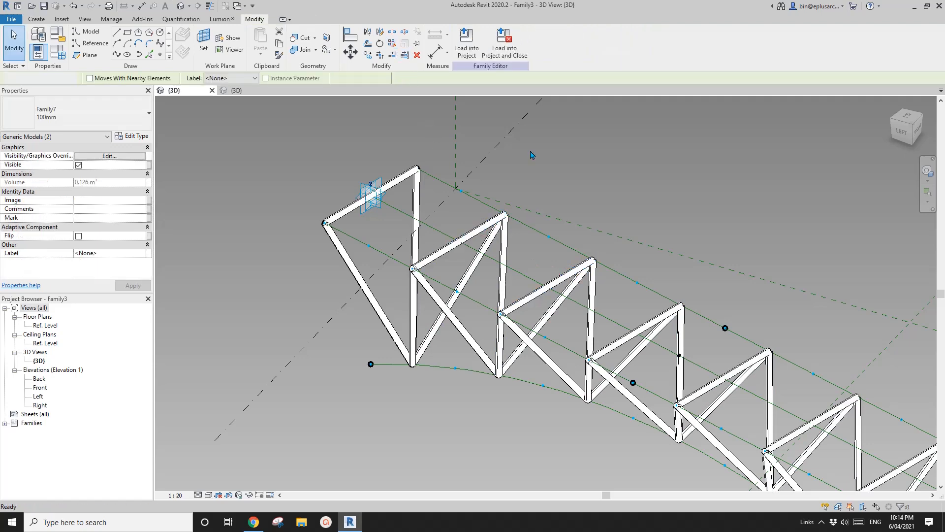
{"action": "scroll", "coordinate": [530, 183], "scroll_direction": "down", "scroll_amount": 2}
{"action": "middle_click_drag", "start_coordinate": [525, 190], "coordinate": [460, 135]}
- Switch to Chrome to check the truss in the Tokyo Forum drawing, and return to Revit
{"action": "left_click", "coordinate": [256, 517]}
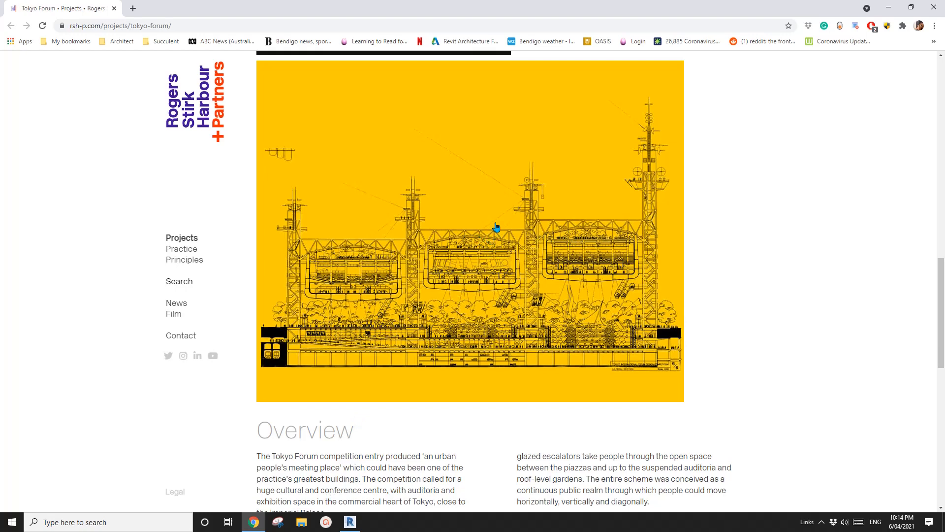
{"action": "left_click", "coordinate": [350, 521]}
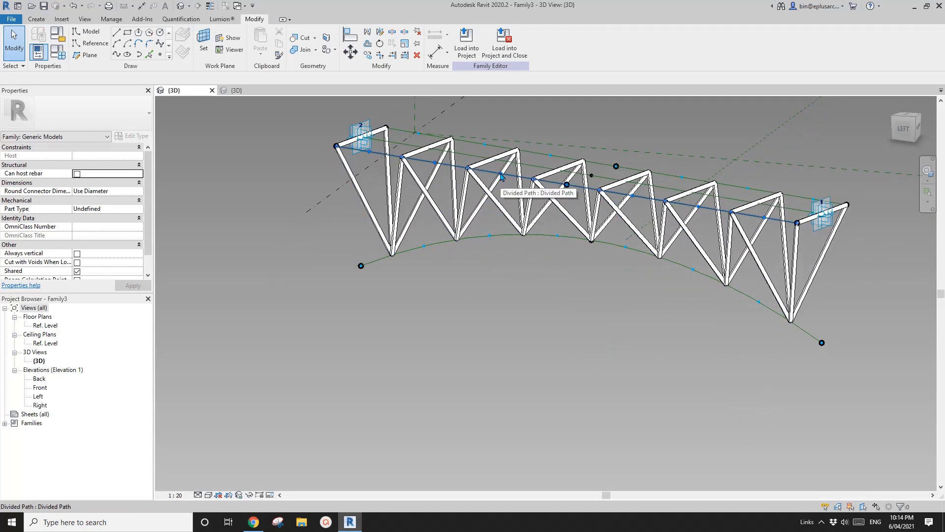
- Temporarily hide each set of repeated diagonals and the top cross members, leaving the divided reference lines clear
{"action": "middle_click_drag", "start_coordinate": [523, 230], "coordinate": [513, 315]}
{"action": "scroll", "coordinate": [521, 284], "scroll_direction": "up", "scroll_amount": 2}
{"action": "left_click", "coordinate": [518, 284]}
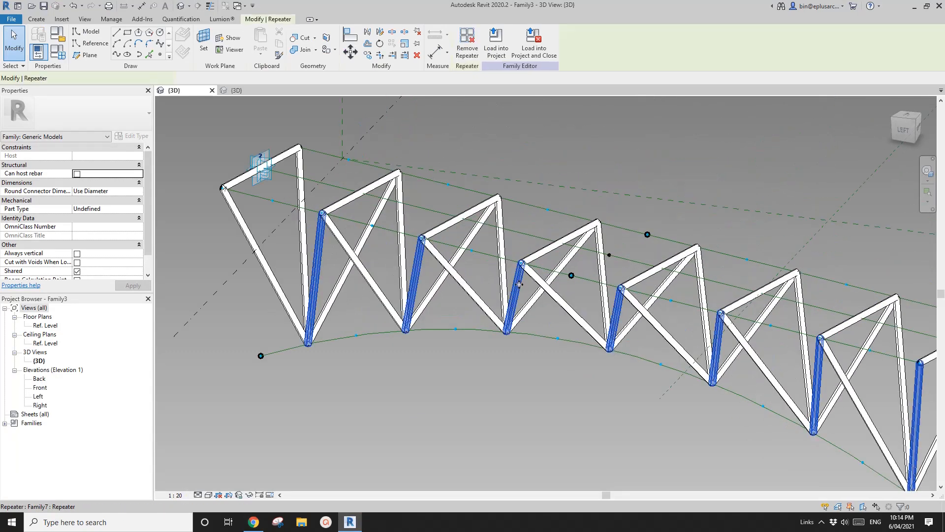
{"action": "key", "text": "h"}
{"action": "key", "text": "h"}
{"action": "left_click", "coordinate": [482, 299]}
{"action": "key", "text": "h"}
{"action": "key", "text": "h"}
{"action": "left_click", "coordinate": [502, 296]}
{"action": "key", "text": "h"}
{"action": "key", "text": "h"}
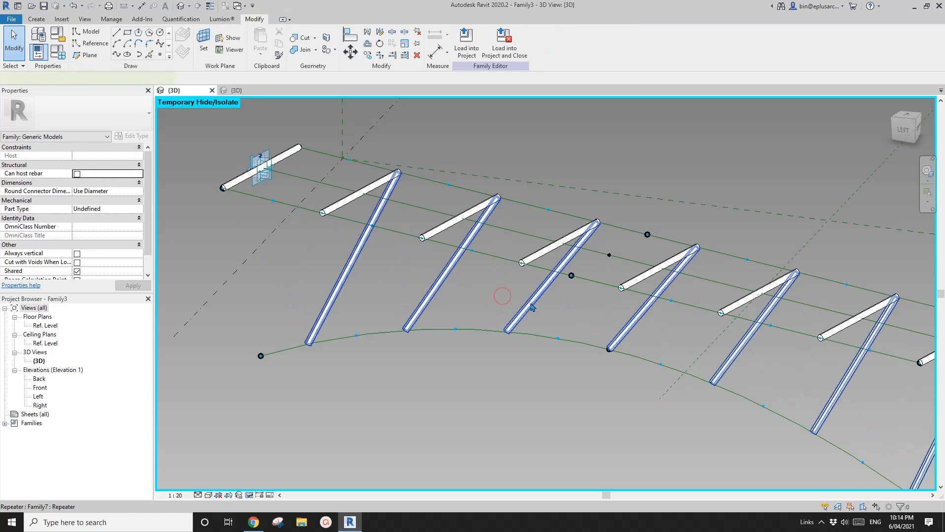
{"action": "left_click", "coordinate": [531, 306]}
{"action": "key", "text": "h"}
{"action": "key", "text": "h"}
{"action": "left_click", "coordinate": [534, 256]}
{"action": "key", "text": "h"}
{"action": "key", "text": "h"}
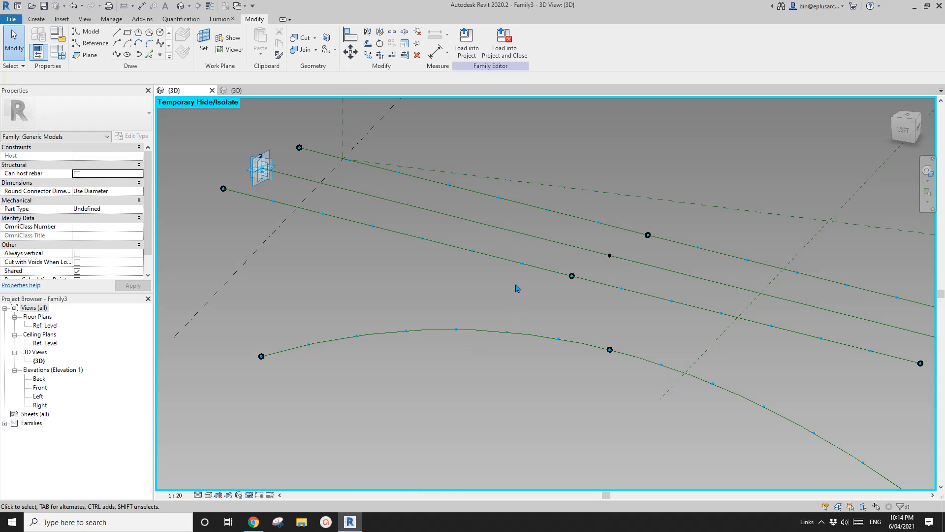
- Reset the temporary hide to bring back all truss members, and undo the reset
{"action": "key", "text": "h"}
{"action": "key", "text": "r"}
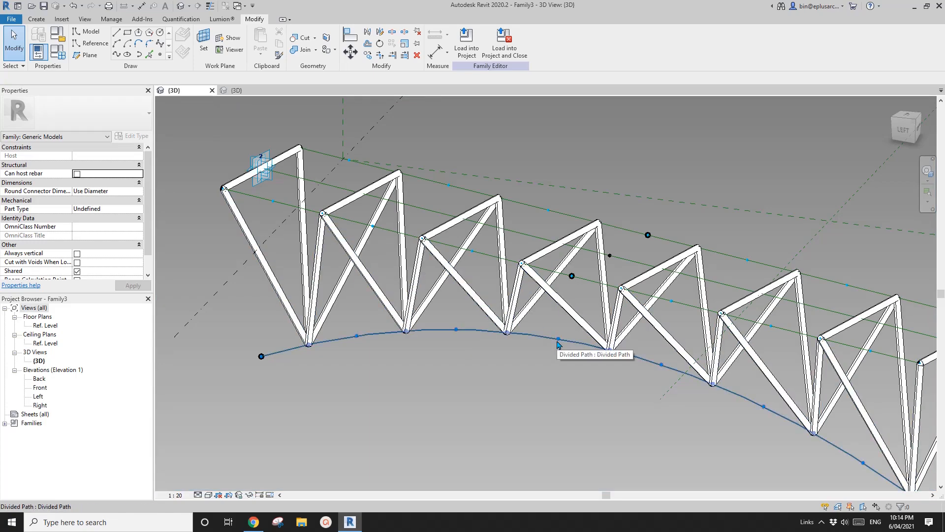
{"action": "key", "text": "ctrl+z"}
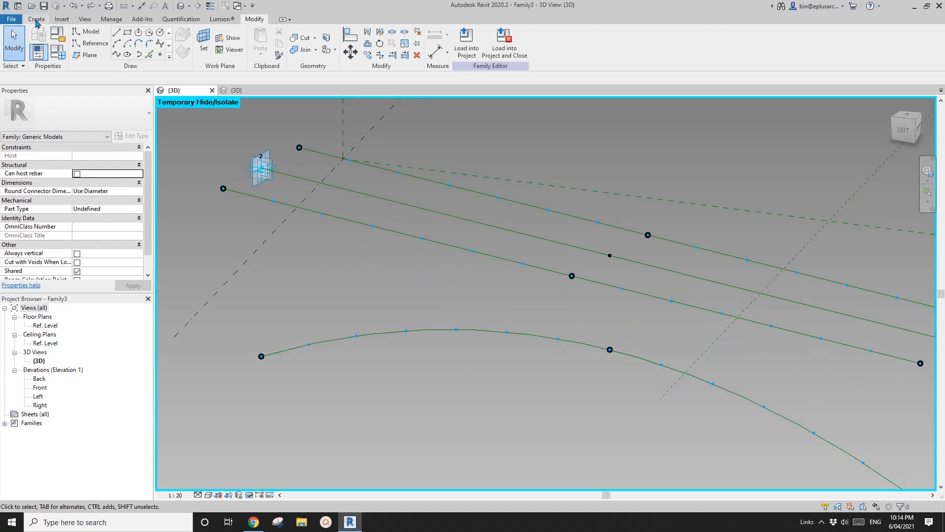
- Place two parallel Family7 100mm members from alternate nodes of the near outer top line to the unused alternate nodes on the curve
{"action": "key", "text": "c"}
{"action": "key", "text": "m"}
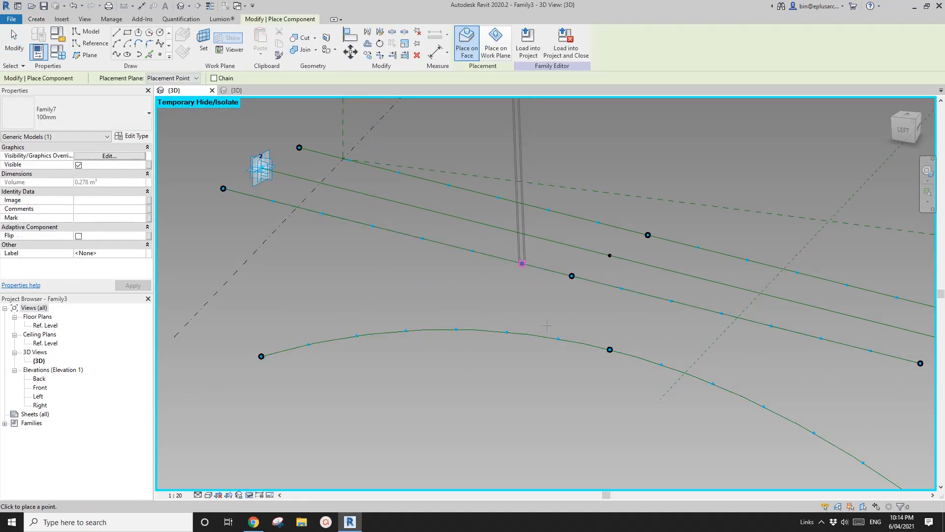
{"action": "left_click", "coordinate": [556, 340]}
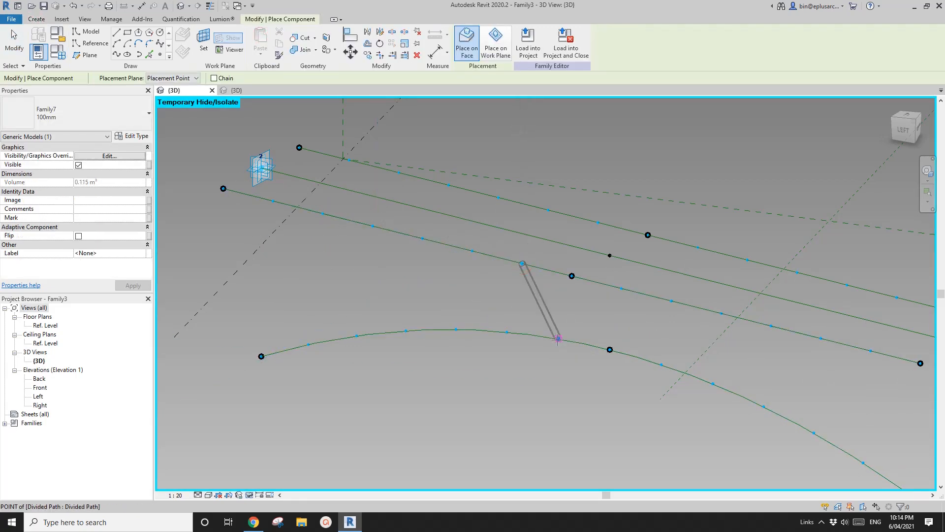
{"action": "left_click", "coordinate": [422, 239]}
{"action": "left_click", "coordinate": [457, 329]}
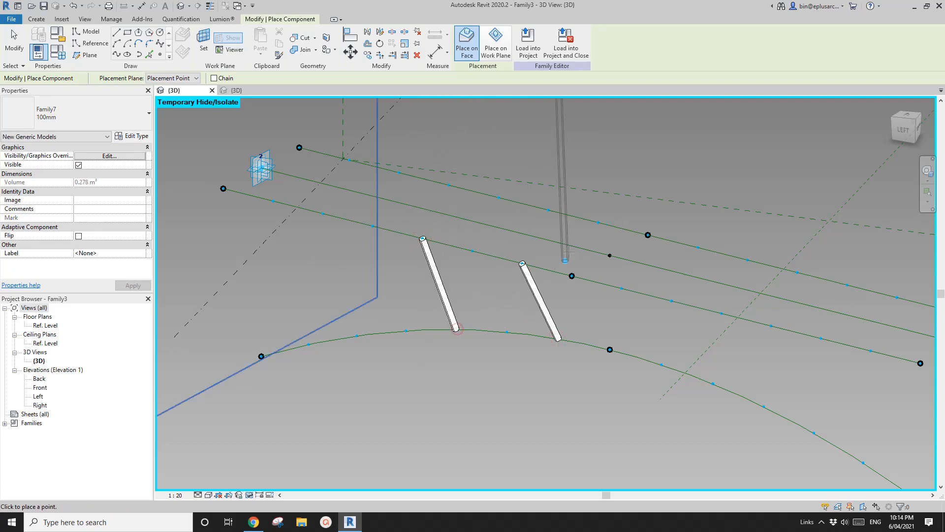
- Place two matching Family7 100mm members from the far outer top line to the feet of the two new diagonals, forming V shapes
{"action": "left_click", "coordinate": [598, 222]}
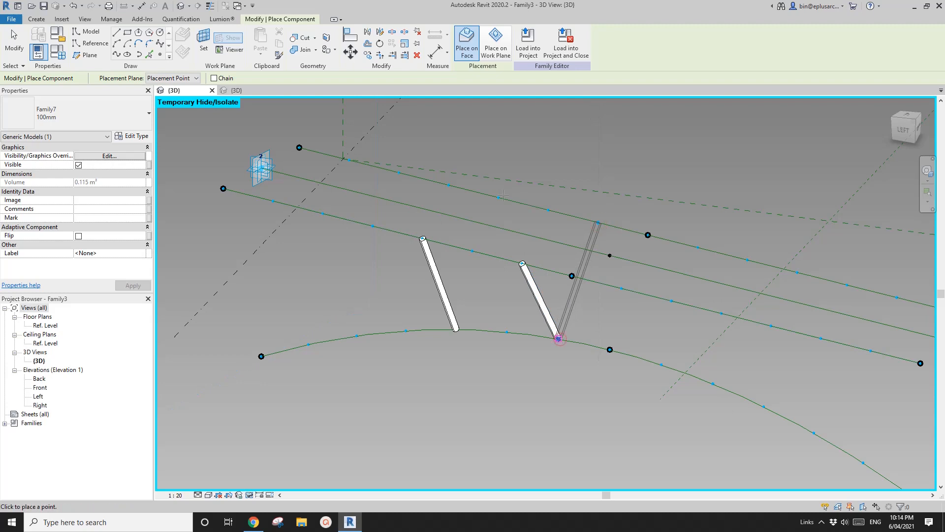
{"action": "left_click", "coordinate": [559, 339]}
{"action": "left_click", "coordinate": [498, 197]}
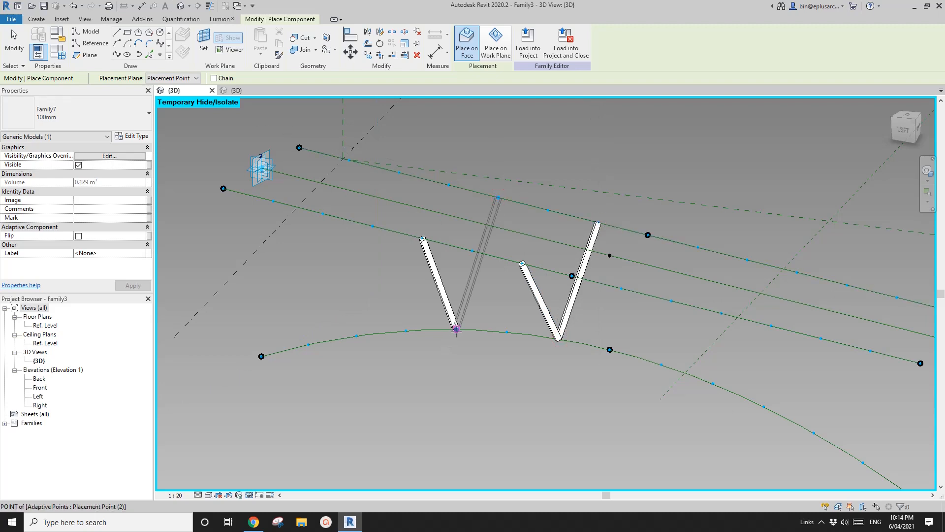
{"action": "left_click", "coordinate": [456, 329]}
{"action": "key", "text": "Escape"}
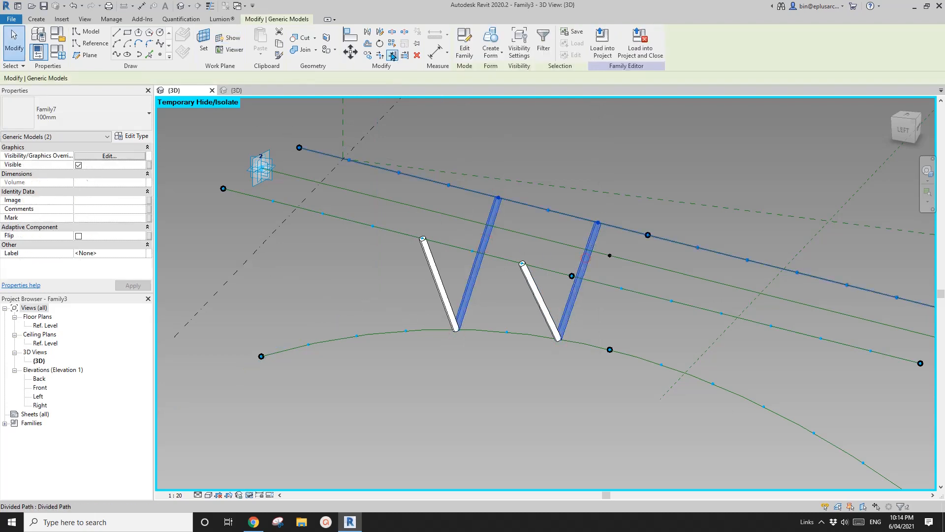
- Repeat the far pair and the near pair of new diagonals along their top lines and the curve
{"action": "left_click", "coordinate": [393, 55]}
{"action": "left_click", "coordinate": [528, 276]}
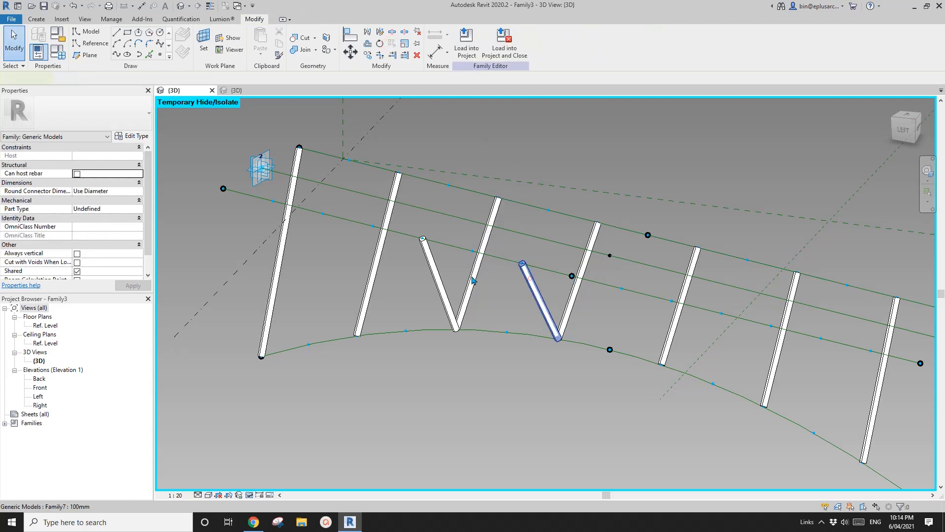
{"action": "left_click", "coordinate": [437, 269], "text": "ctrl"}
{"action": "left_click", "coordinate": [391, 44]}
{"action": "scroll", "coordinate": [458, 255], "scroll_direction": "down", "scroll_amount": 2}
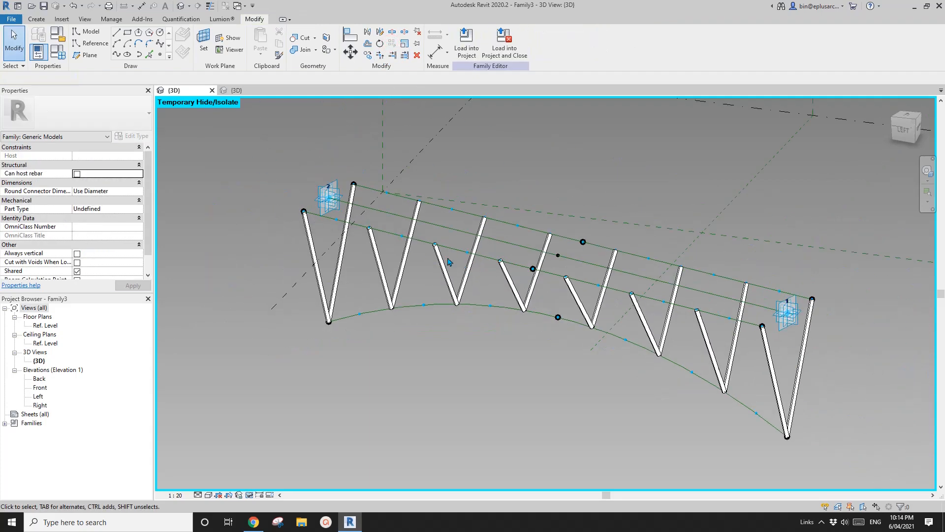
- Reset the temporary hide to display the complete set of truss members
{"action": "key", "text": "h"}
{"action": "key", "text": "r"}
{"action": "middle_click_drag", "start_coordinate": [449, 262], "coordinate": [516, 333], "text": "shift"}
{"action": "middle_click_drag", "start_coordinate": [554, 304], "coordinate": [523, 306], "text": "shift"}
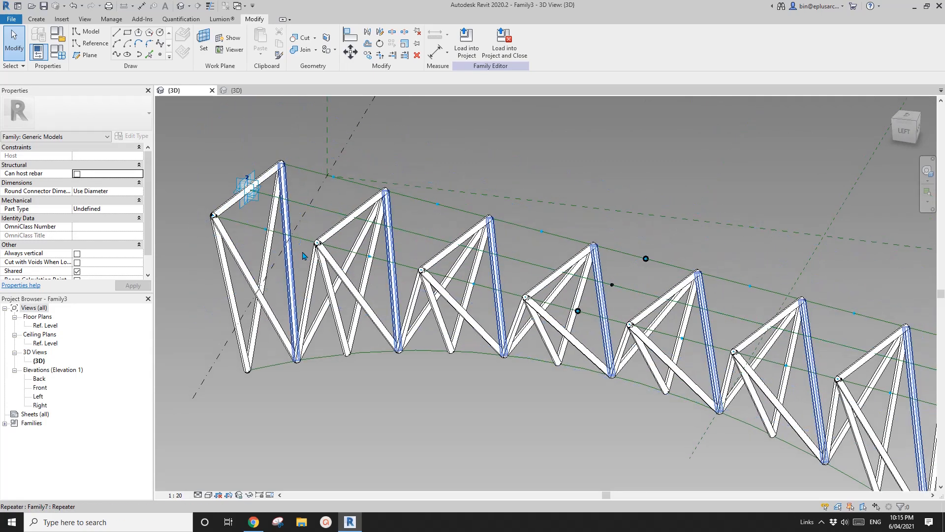
- Place a Family7 200mm chord member along the near outer top reference line
{"action": "left_click", "coordinate": [32, 19]}
{"action": "left_click", "coordinate": [270, 41]}
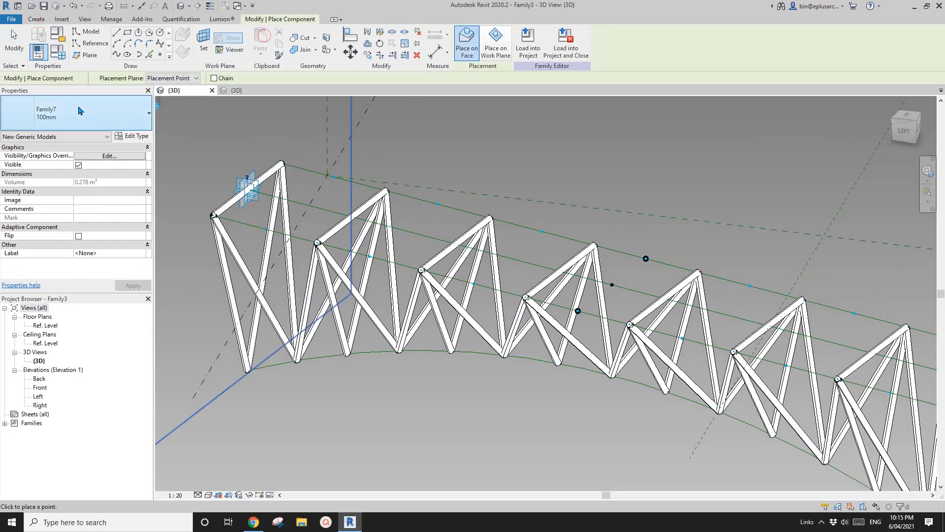
{"action": "left_click", "coordinate": [76, 105]}
{"action": "left_click", "coordinate": [35, 173]}
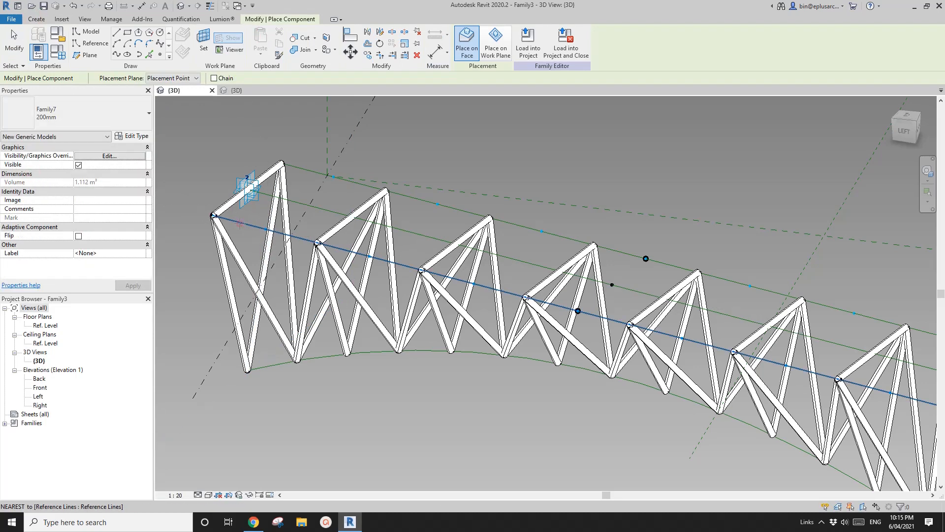
{"action": "left_click", "coordinate": [241, 227]}
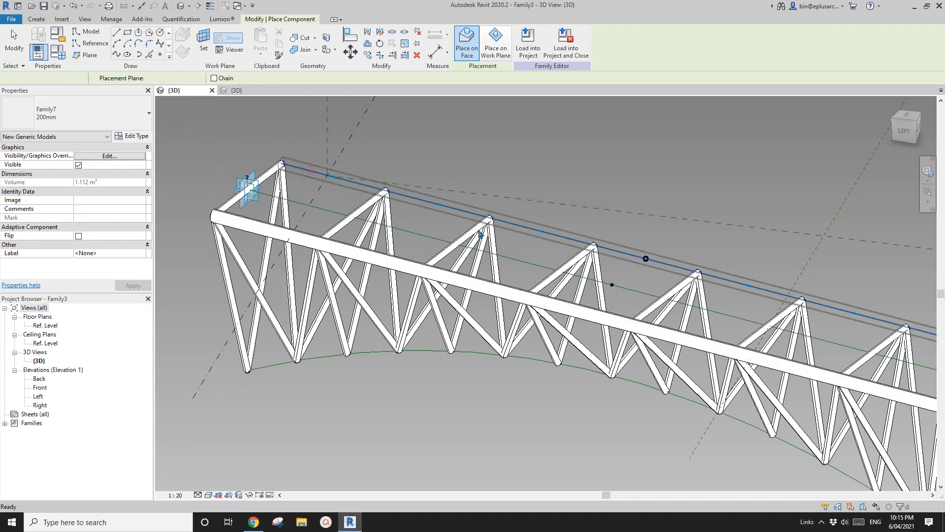
- Place a Family7 200mm chord member along the far outer top reference line and finish placing components
{"action": "scroll", "coordinate": [468, 246], "scroll_direction": "down", "scroll_amount": 1}
{"action": "middle_click_drag", "start_coordinate": [443, 281], "coordinate": [414, 292], "text": "shift"}
{"action": "scroll", "coordinate": [523, 274], "scroll_direction": "down", "scroll_amount": 1}
{"action": "middle_click_drag", "start_coordinate": [610, 299], "coordinate": [631, 349], "text": "shift"}
{"action": "key", "text": "Escape"}
{"action": "scroll", "coordinate": [390, 321], "scroll_direction": "up", "scroll_amount": 2}
{"action": "scroll", "coordinate": [594, 296], "scroll_direction": "down", "scroll_amount": 1}
{"action": "middle_click_drag", "start_coordinate": [614, 300], "coordinate": [563, 300]}
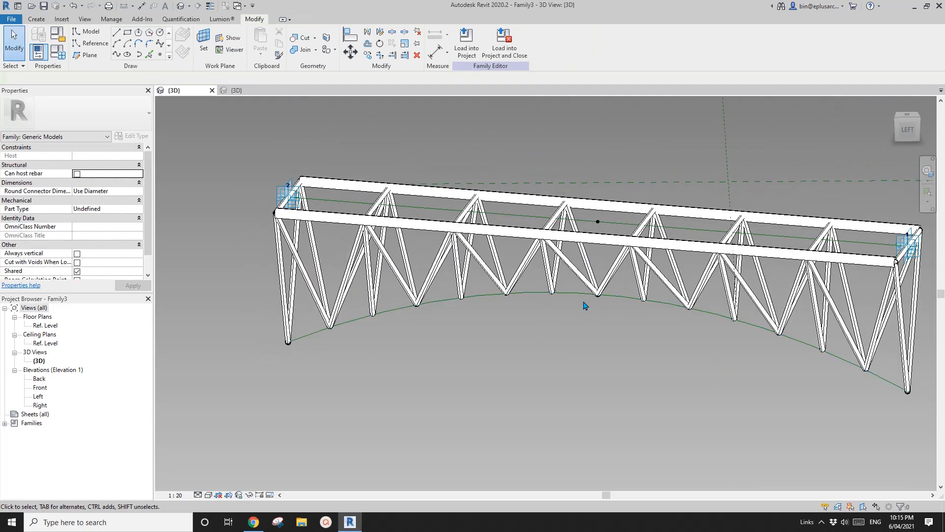
{"action": "middle_click_drag", "start_coordinate": [479, 296], "coordinate": [435, 294]}
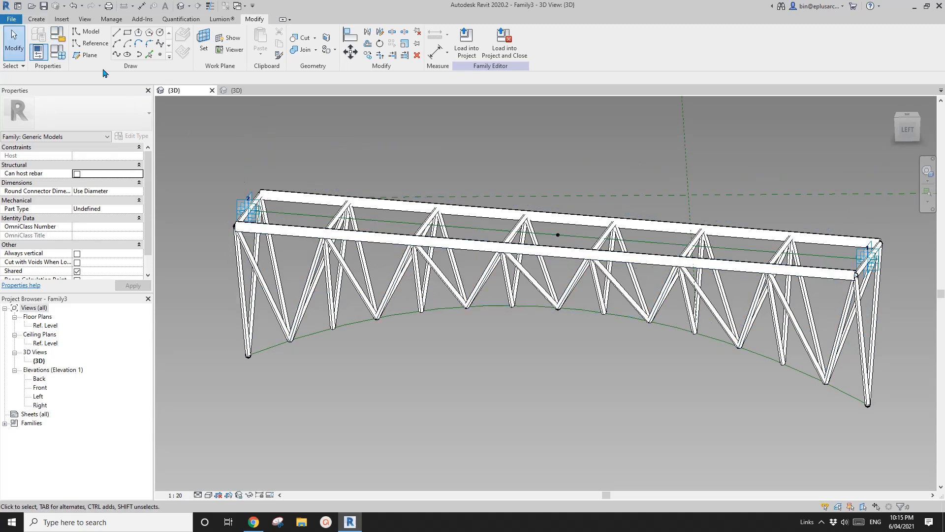
- Open the repeated Family7 member's family for editing and temporarily hide its solid form
{"action": "left_click", "coordinate": [352, 284]}
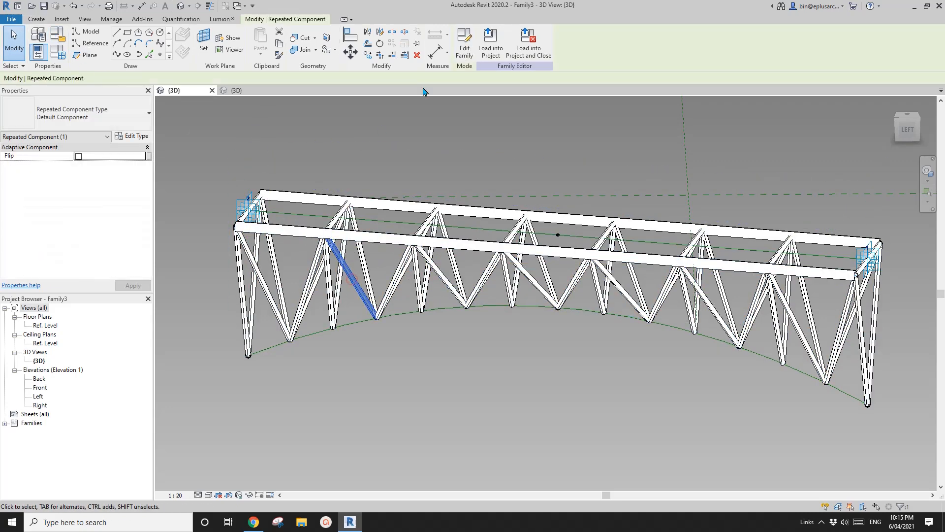
{"action": "left_click", "coordinate": [467, 55]}
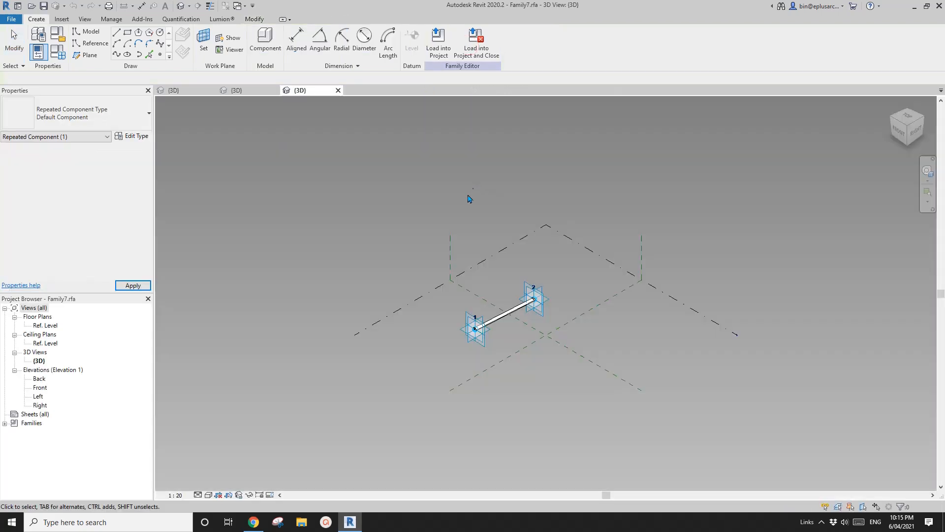
{"action": "left_click", "coordinate": [537, 299]}
{"action": "key", "text": "h"}
{"action": "key", "text": "h"}
{"action": "scroll", "coordinate": [529, 296], "scroll_direction": "up", "scroll_amount": 2}
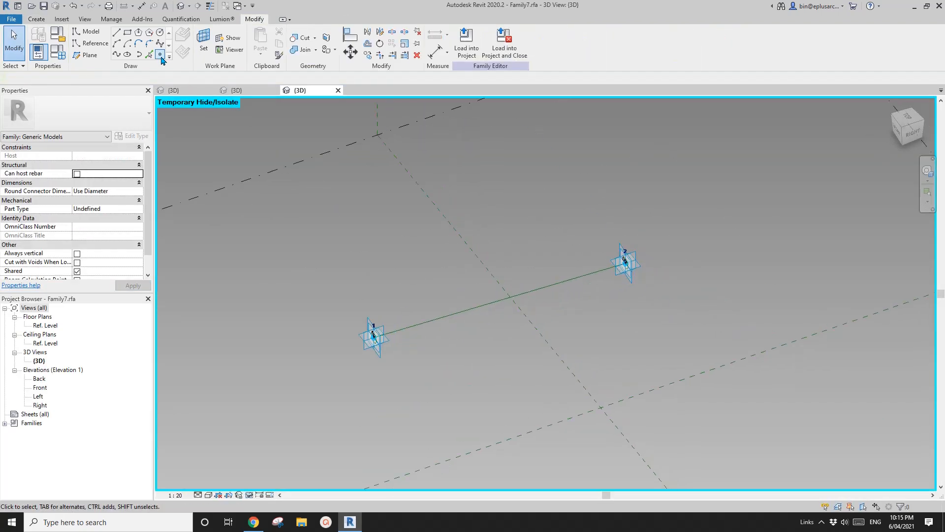
- Place a reference point on the reference line between adaptive points 1 and 2
{"action": "left_click", "coordinate": [160, 55]}
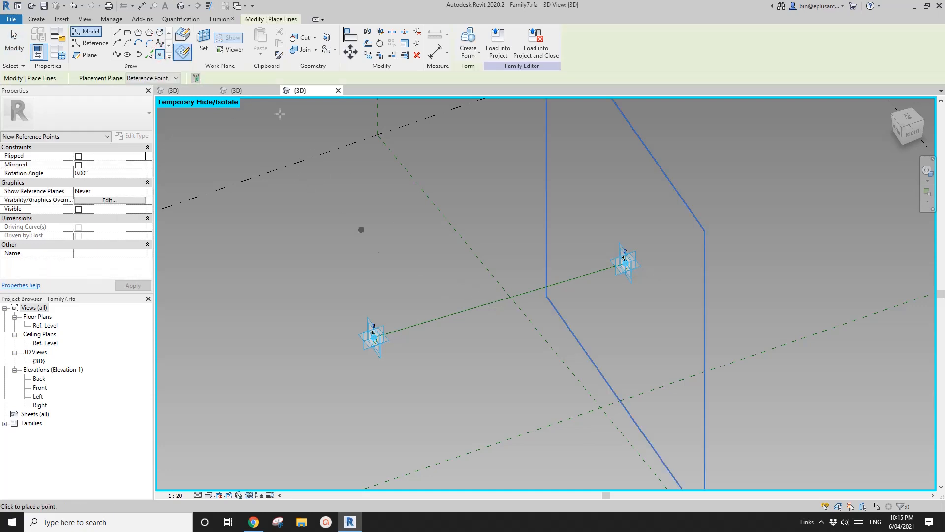
{"action": "left_click", "coordinate": [478, 306]}
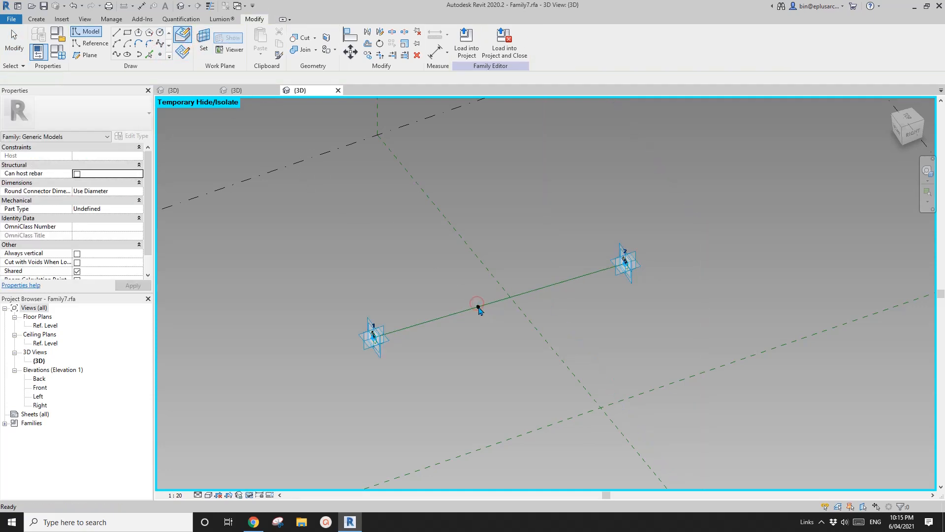
{"action": "key", "text": "Escape"}
- Try to make the line-hosted reference point adaptive
{"action": "left_click", "coordinate": [478, 307]}
{"action": "left_click", "coordinate": [531, 48]}
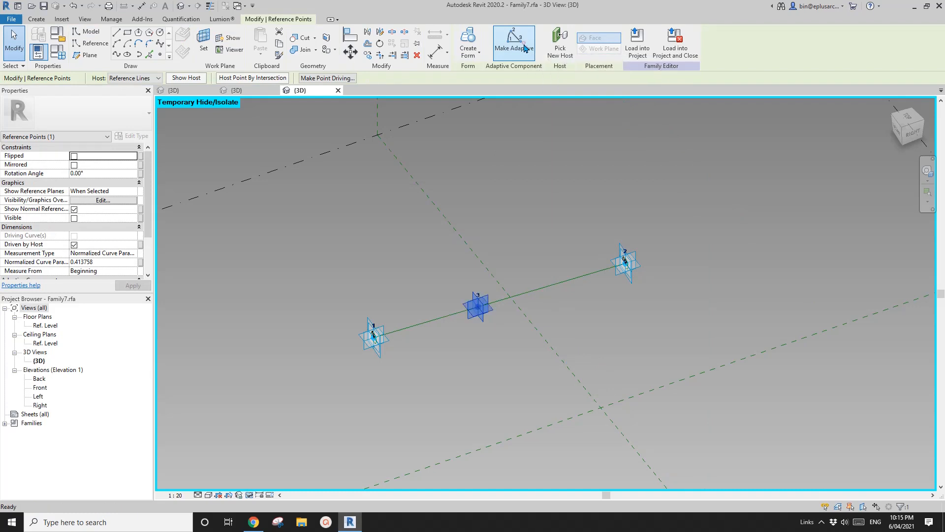
{"action": "key", "text": "ctrl+z"}
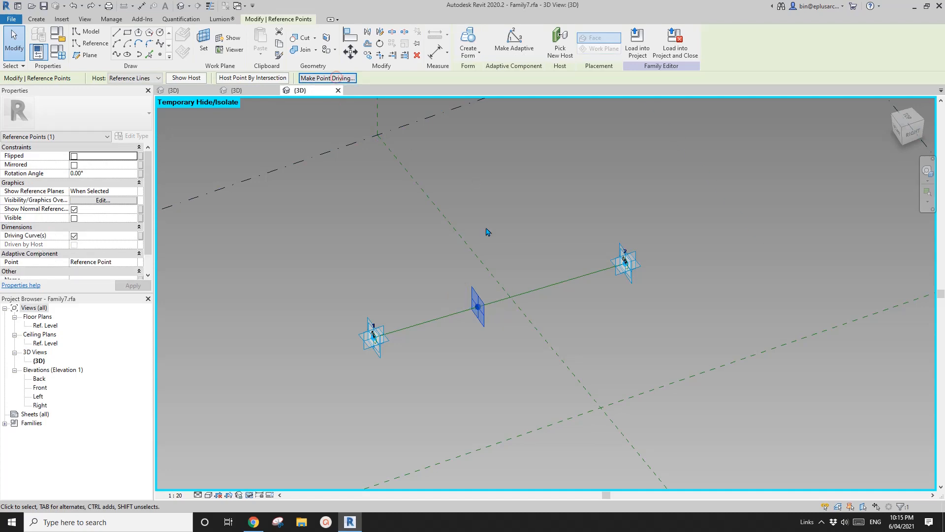
- Convert the hosted point into a driving point of the line and make it adaptive as number 2
{"action": "left_click", "coordinate": [463, 288]}
{"action": "left_click_drag", "start_coordinate": [490, 326], "coordinate": [491, 325]}
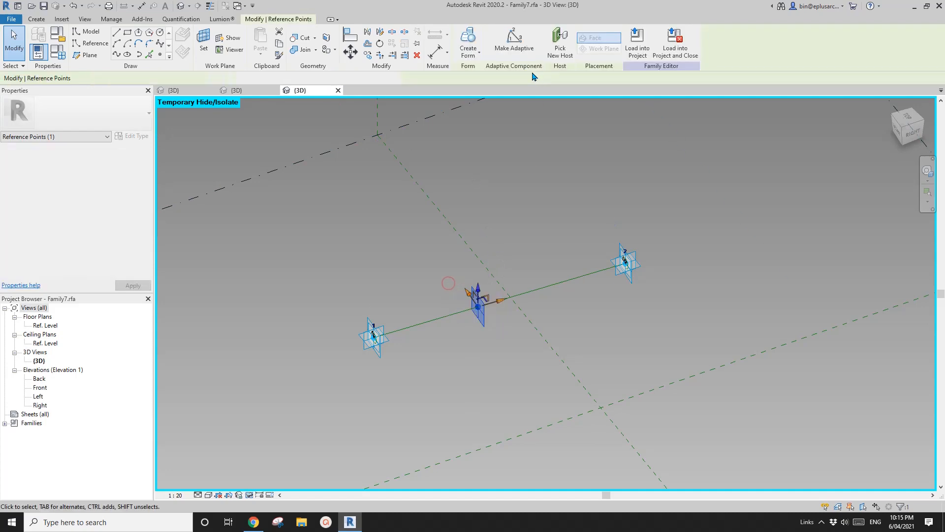
{"action": "left_click", "coordinate": [514, 40]}
{"action": "scroll", "coordinate": [485, 300], "scroll_direction": "up", "scroll_amount": 2}
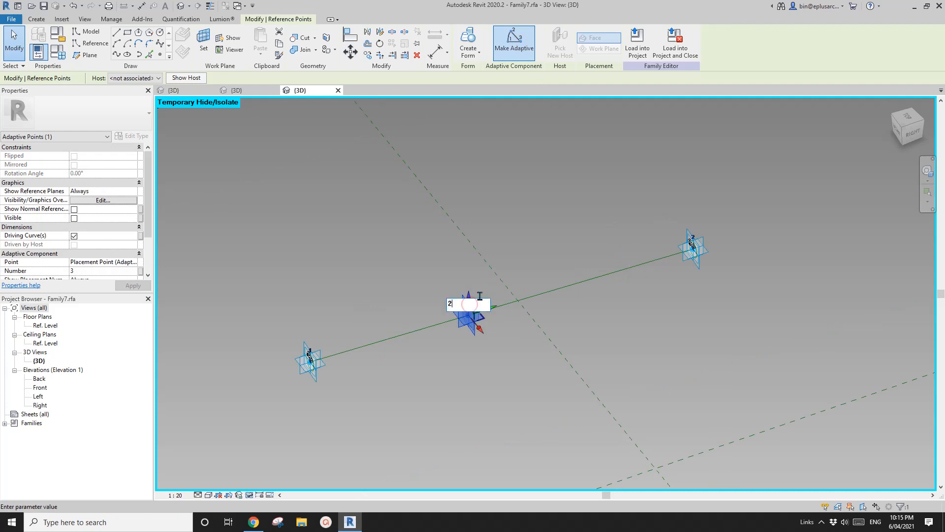
{"action": "scroll", "coordinate": [688, 242], "scroll_direction": "down", "scroll_amount": 2}
{"action": "left_click", "coordinate": [536, 290]}
- Move adaptive point 2 sideways to bend the reference line into a curve, and reset the temporary hide
{"action": "middle_click_drag", "start_coordinate": [577, 268], "coordinate": [546, 280]}
{"action": "left_click", "coordinate": [533, 278]}
{"action": "left_click_drag", "start_coordinate": [526, 238], "coordinate": [531, 229]}
{"action": "scroll", "coordinate": [577, 246], "scroll_direction": "up", "scroll_amount": 1}
{"action": "middle_click_drag", "start_coordinate": [584, 245], "coordinate": [609, 281], "text": "shift"}
{"action": "key", "text": "r"}
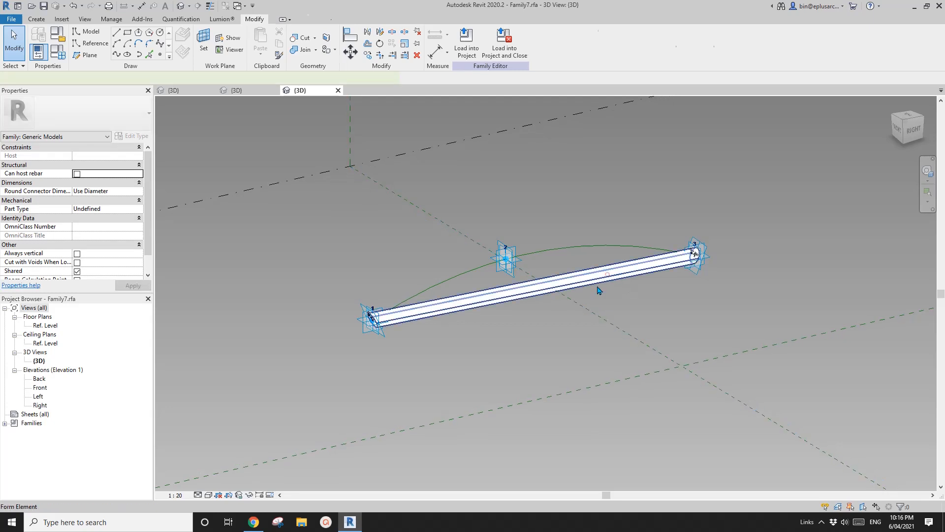
- Dissolve the straight solid form back into its circular profiles and path
{"action": "left_click", "coordinate": [599, 291]}
{"action": "middle_click_drag", "start_coordinate": [545, 324], "coordinate": [557, 296], "text": "shift"}
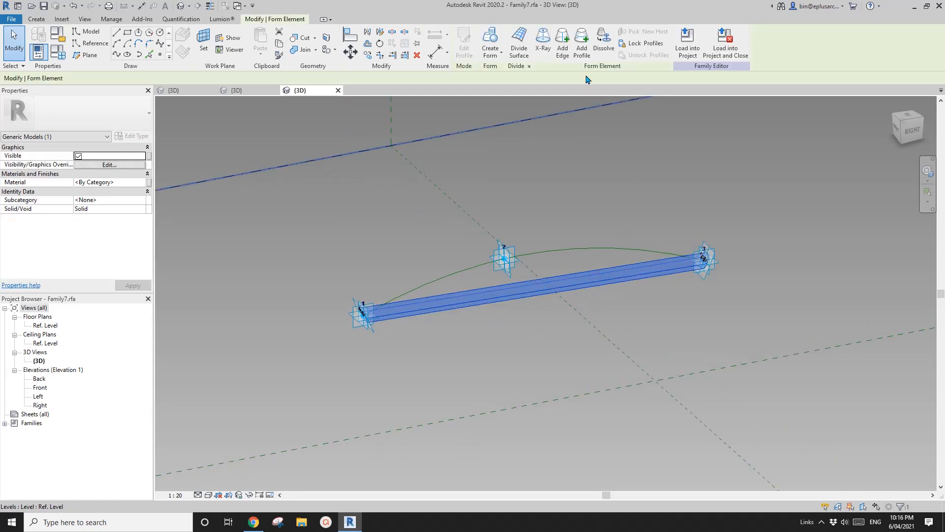
{"action": "left_click", "coordinate": [604, 42]}
- Create a solid form from the two end circles and the curved reference line
{"action": "scroll", "coordinate": [455, 343], "scroll_direction": "up", "scroll_amount": 6}
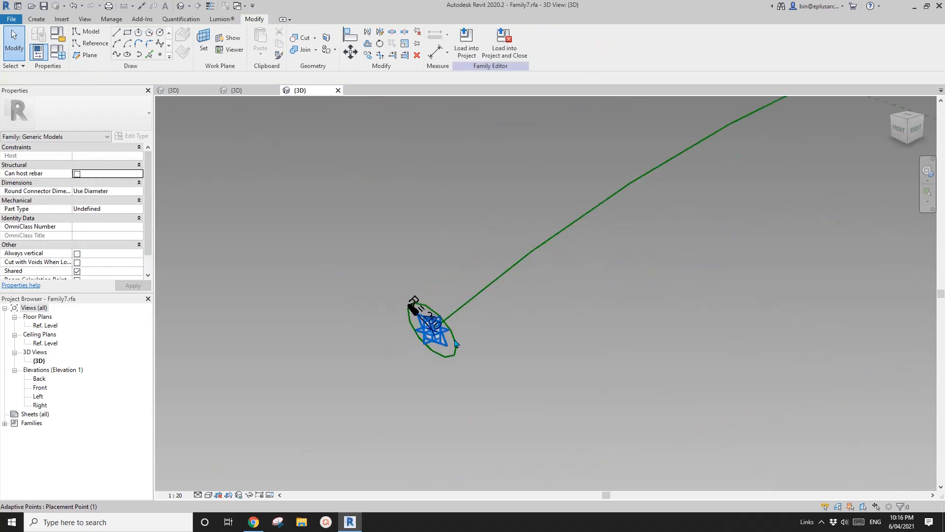
{"action": "left_click", "coordinate": [455, 343]}
{"action": "scroll", "coordinate": [456, 343], "scroll_direction": "down", "scroll_amount": 3}
{"action": "middle_click_drag", "start_coordinate": [615, 268], "coordinate": [350, 321]}
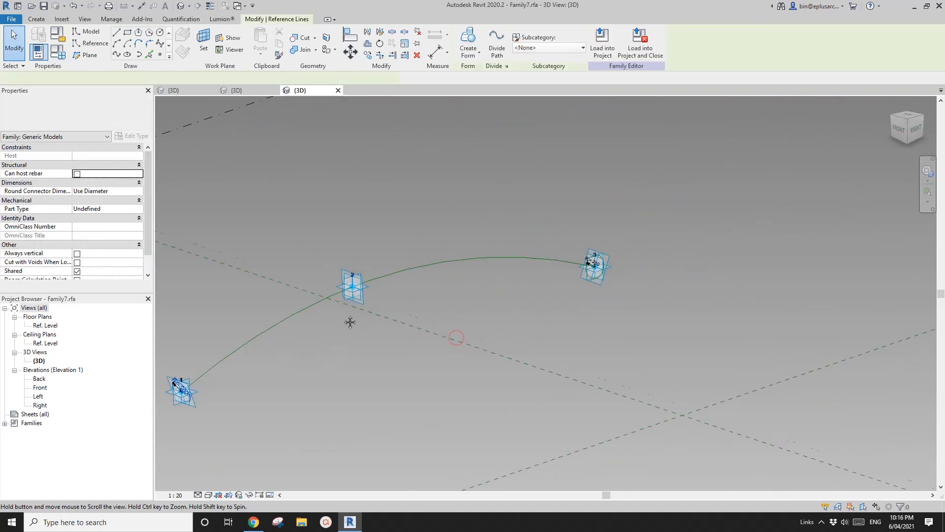
{"action": "scroll", "coordinate": [635, 271], "scroll_direction": "up", "scroll_amount": 2}
{"action": "scroll", "coordinate": [575, 271], "scroll_direction": "up", "scroll_amount": 3}
{"action": "left_click", "coordinate": [576, 270], "text": "ctrl"}
{"action": "scroll", "coordinate": [560, 268], "scroll_direction": "down", "scroll_amount": 6}
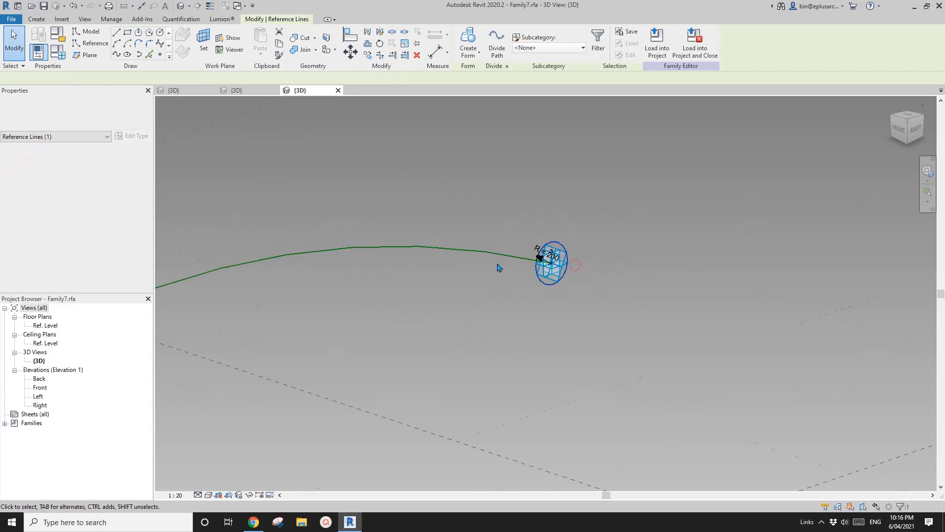
{"action": "middle_click_drag", "start_coordinate": [428, 280], "coordinate": [530, 267]}
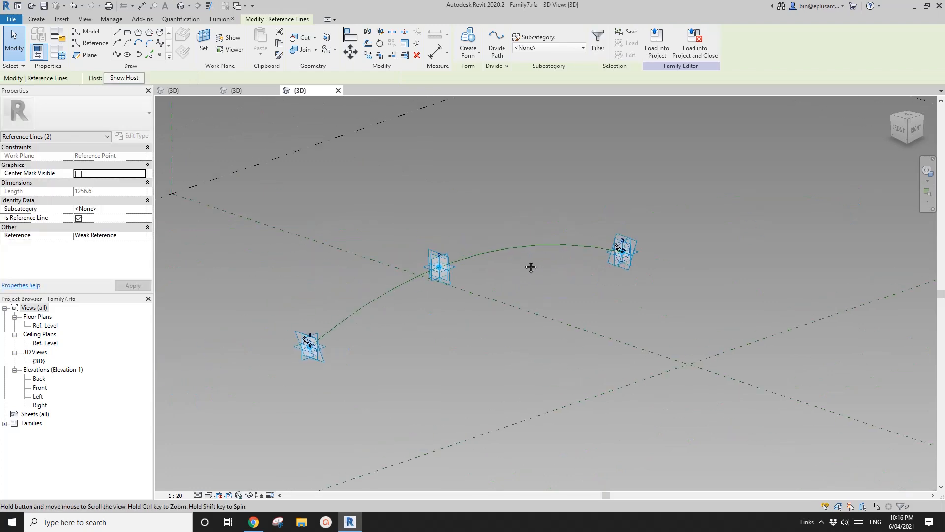
{"action": "left_click", "coordinate": [522, 244], "text": "ctrl"}
{"action": "scroll", "coordinate": [498, 223], "scroll_direction": "down", "scroll_amount": 2}
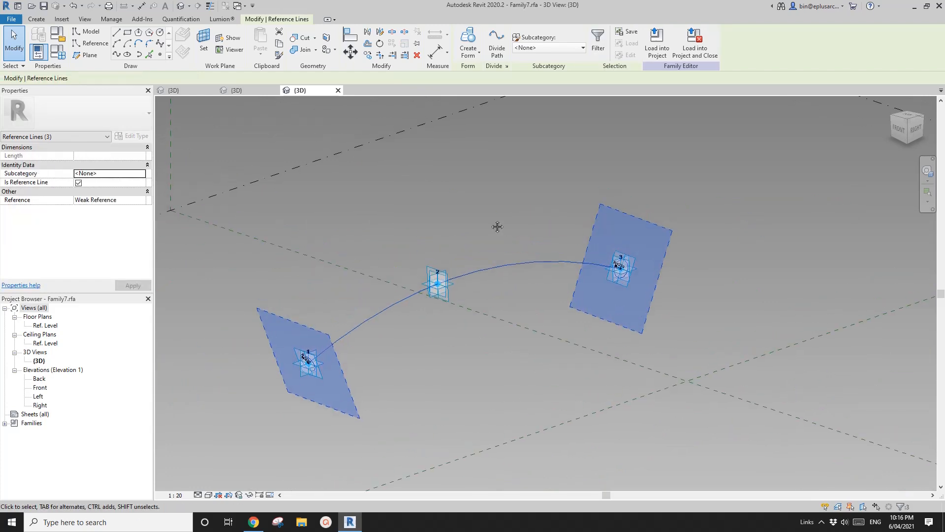
{"action": "left_click", "coordinate": [470, 39]}
{"action": "middle_click_drag", "start_coordinate": [523, 173], "coordinate": [462, 304], "text": "shift"}
{"action": "middle_click_drag", "start_coordinate": [390, 194], "coordinate": [409, 213]}
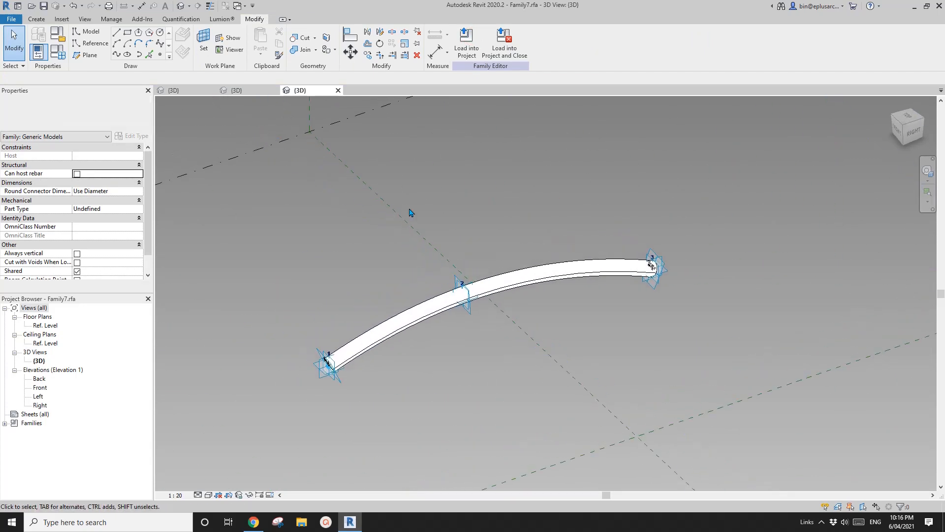
{"action": "left_click", "coordinate": [11, 20]}
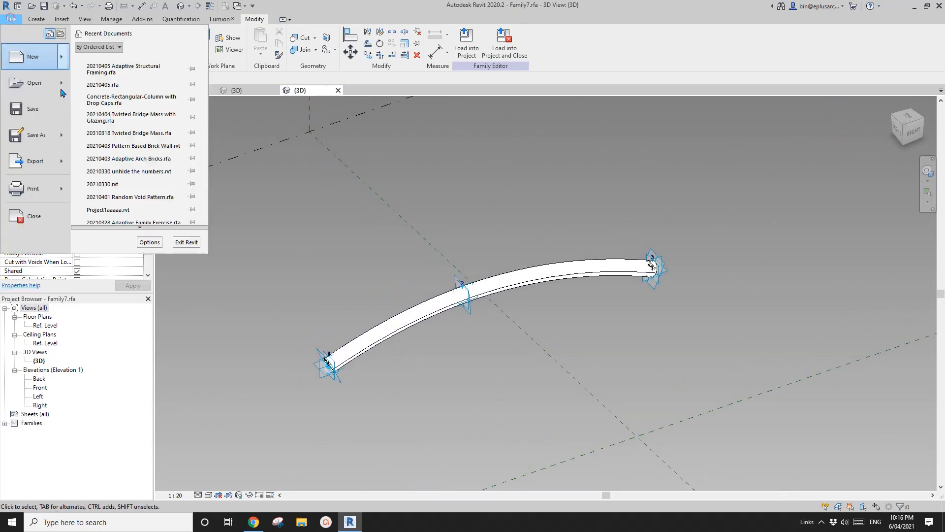
{"action": "left_click", "coordinate": [53, 130]}
{"action": "left_click", "coordinate": [118, 126]}
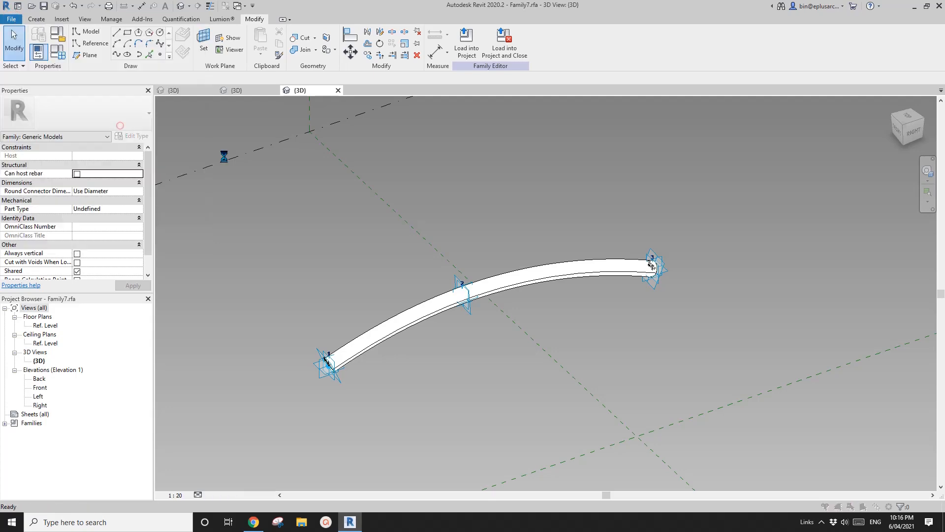
{"action": "left_click", "coordinate": [583, 417]}
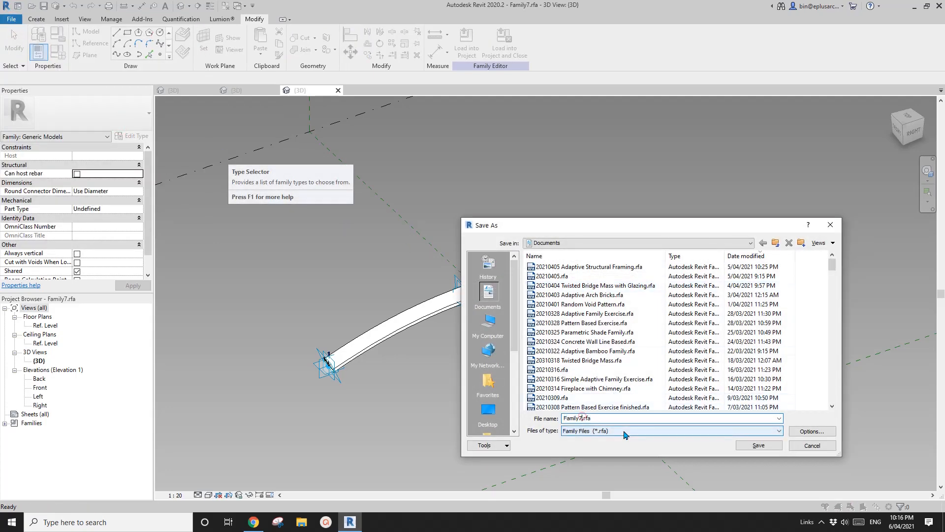
{"action": "key", "text": "BackSpace"}
{"action": "type", "text": "8"}
{"action": "key", "text": "Return"}
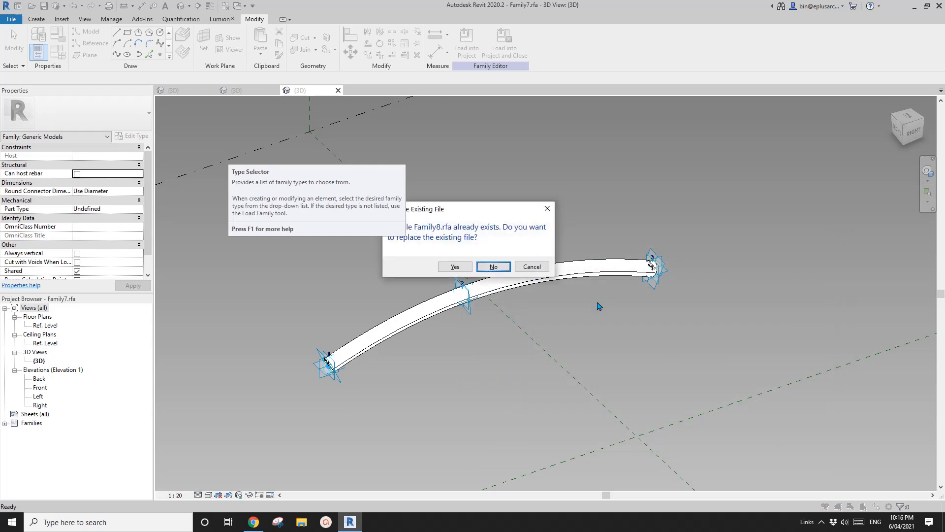
{"action": "left_click_drag", "start_coordinate": [468, 209], "coordinate": [544, 239]}
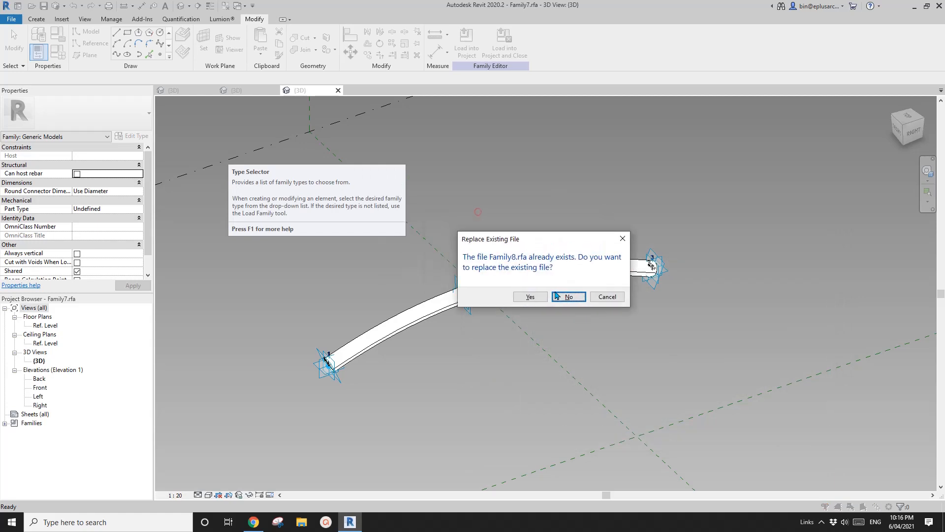
{"action": "left_click", "coordinate": [594, 299]}
{"action": "left_click", "coordinate": [532, 262]}
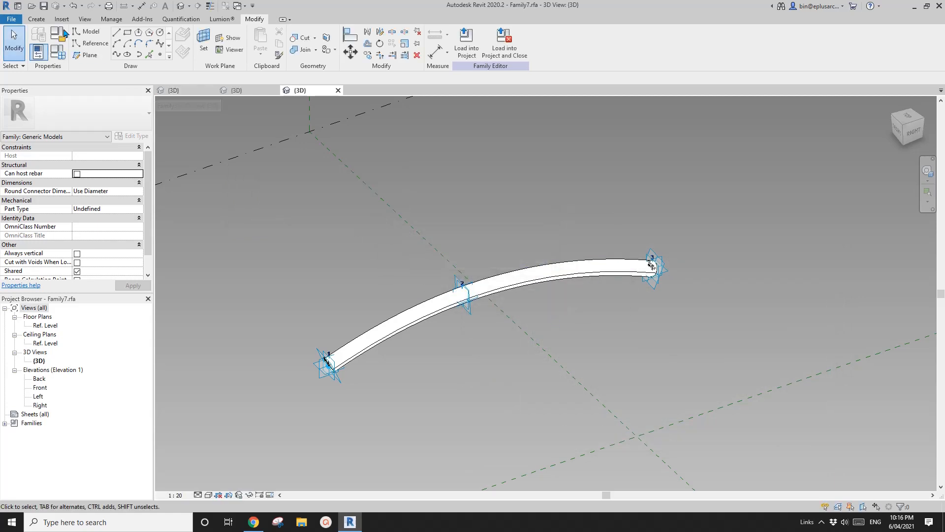
- Save the curved member as family file Family7A and load it into Family3, closing the member family
{"action": "left_click", "coordinate": [11, 18]}
{"action": "mouse_move", "coordinate": [50, 133]}
{"action": "left_click", "coordinate": [107, 126]}
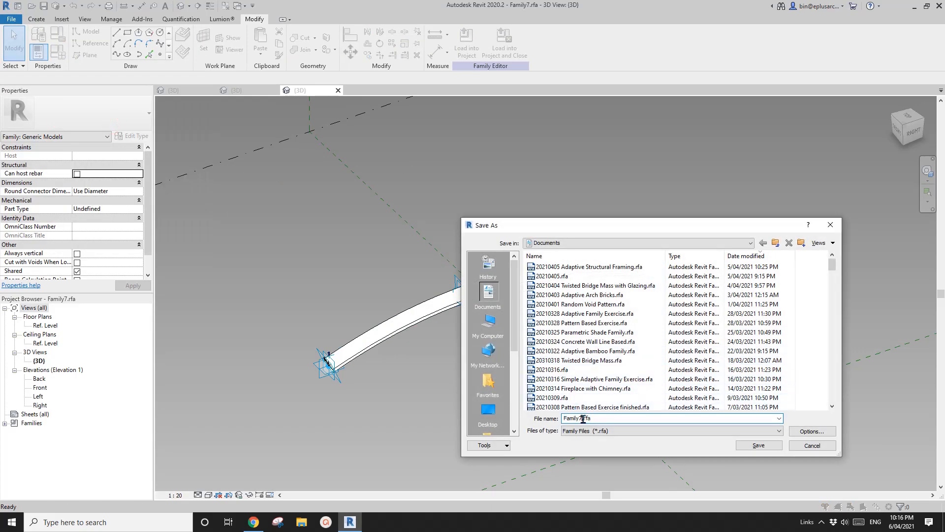
{"action": "left_click", "coordinate": [771, 448]}
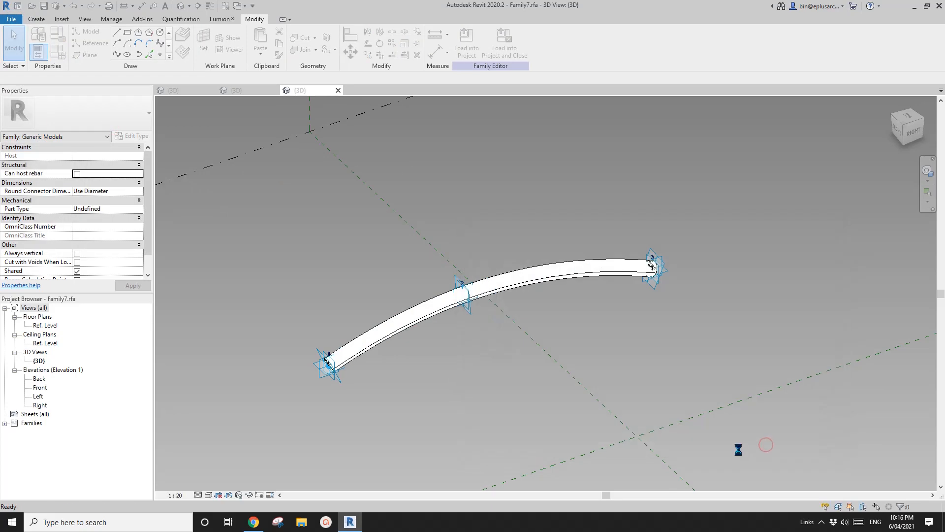
{"action": "left_click", "coordinate": [504, 42]}
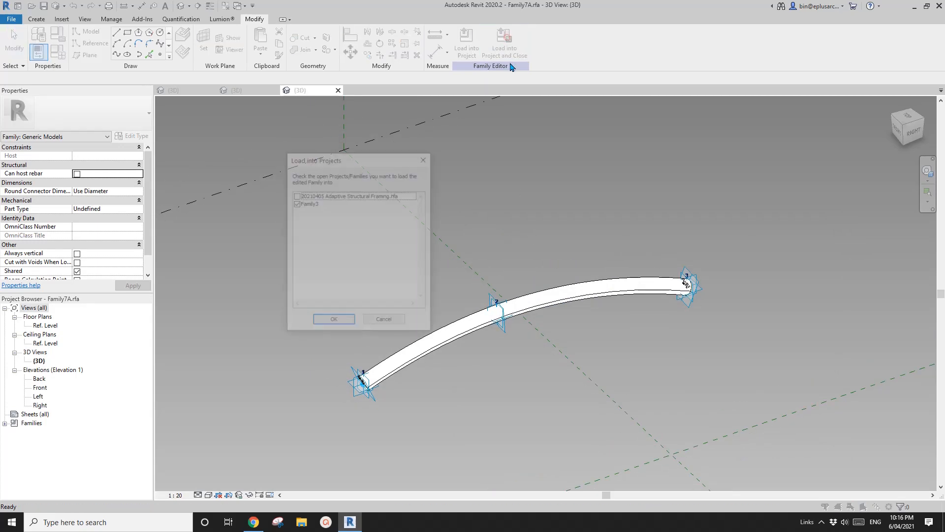
{"action": "left_click", "coordinate": [333, 322]}
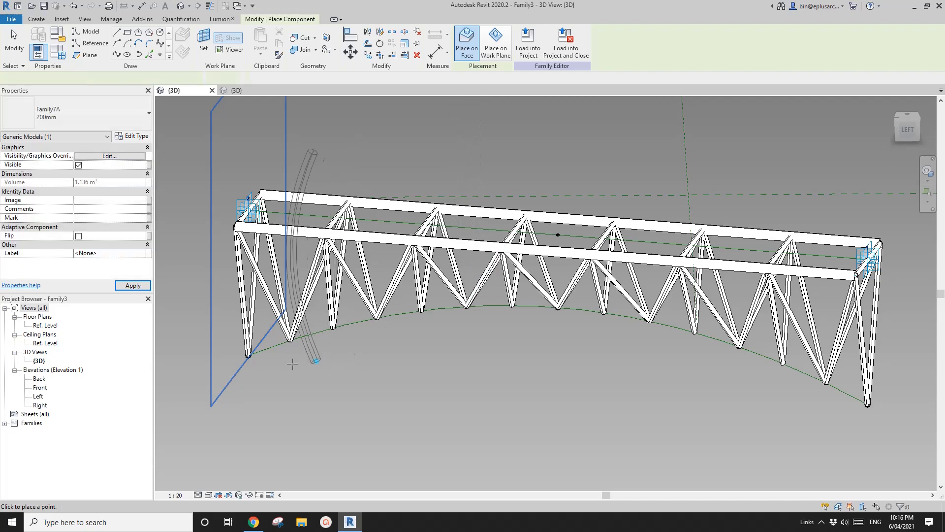
- Place a Family7A 200mm chord along the truss's lower reference curve through its start, middle and end points
{"action": "scroll", "coordinate": [275, 348], "scroll_direction": "up", "scroll_amount": 1}
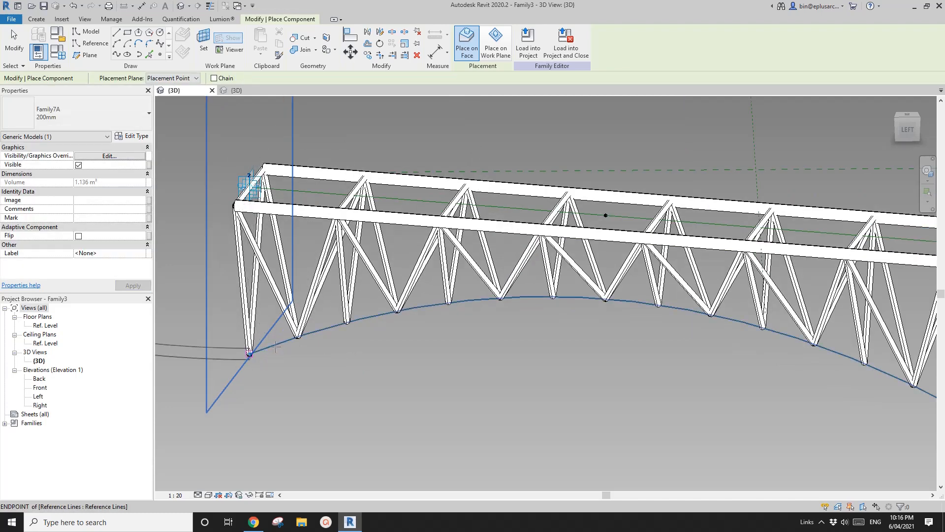
{"action": "left_click", "coordinate": [275, 346]}
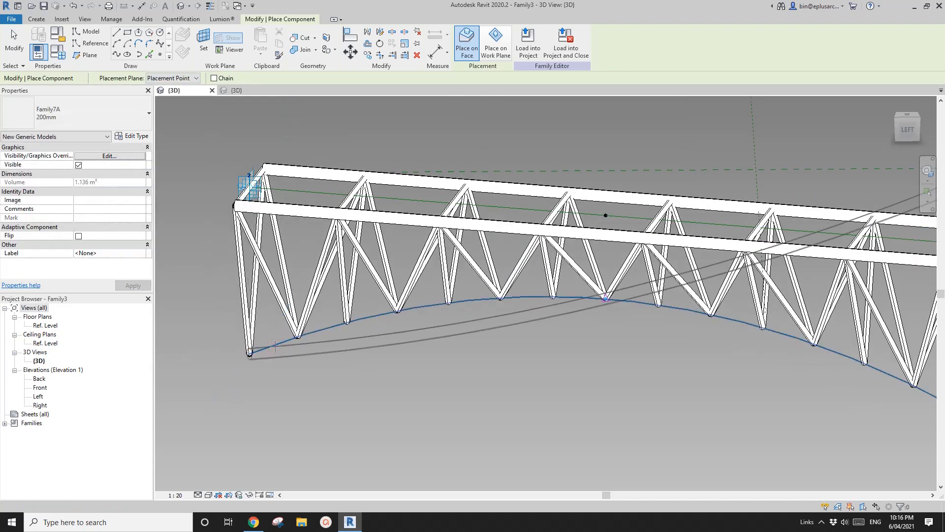
{"action": "left_click", "coordinate": [276, 346]}
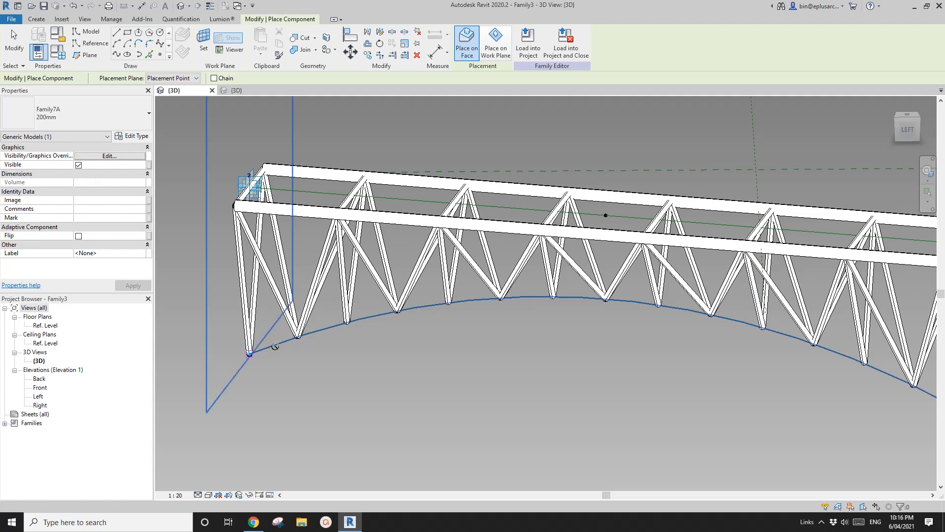
{"action": "key", "text": "Escape"}
{"action": "key", "text": "Escape"}
{"action": "scroll", "coordinate": [516, 256], "scroll_direction": "down", "scroll_amount": 3}
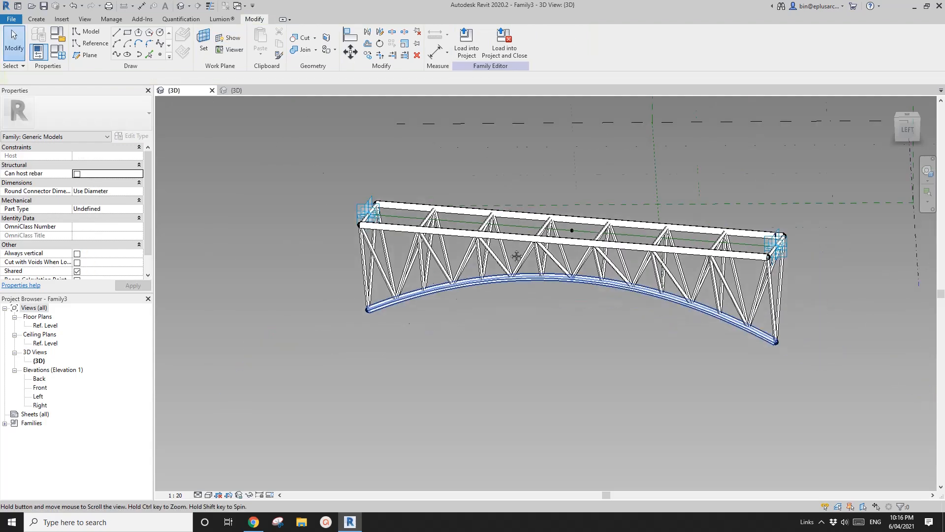
- Move adaptive placement point 1 outward along the truss's length to flex and lengthen the truss
{"action": "middle_click_drag", "start_coordinate": [515, 256], "coordinate": [661, 272], "text": "shift"}
{"action": "left_click", "coordinate": [662, 226]}
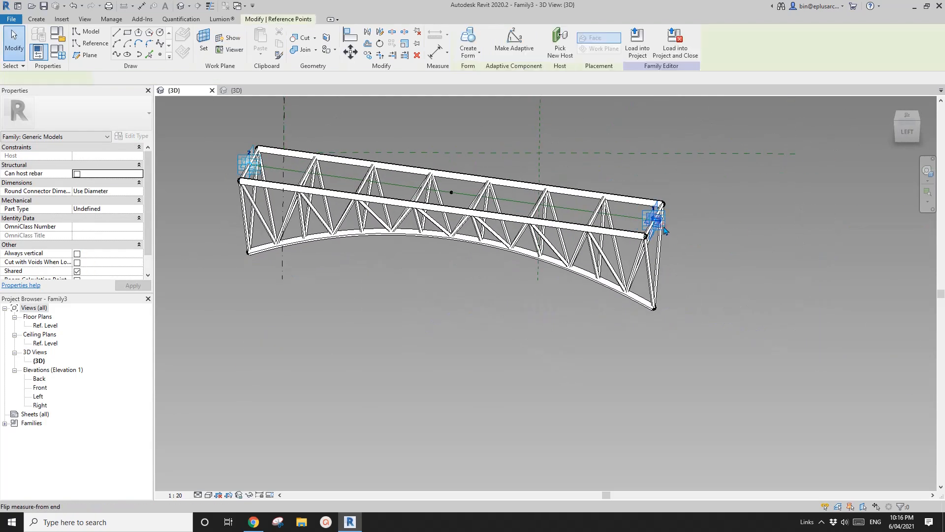
{"action": "scroll", "coordinate": [654, 215], "scroll_direction": "up", "scroll_amount": 3}
{"action": "key", "text": "Escape"}
{"action": "left_click", "coordinate": [643, 218]}
{"action": "scroll", "coordinate": [643, 218], "scroll_direction": "down", "scroll_amount": 4}
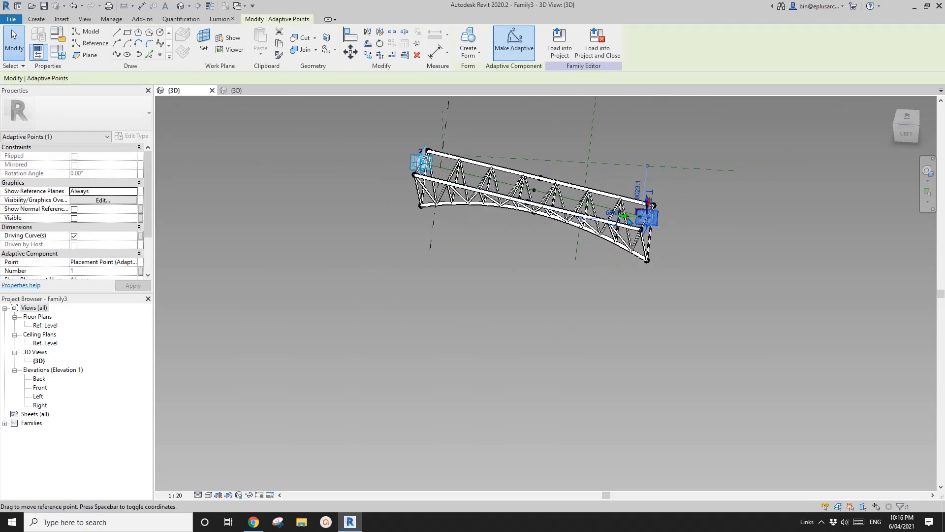
{"action": "left_click_drag", "start_coordinate": [724, 252], "coordinate": [724, 254]}
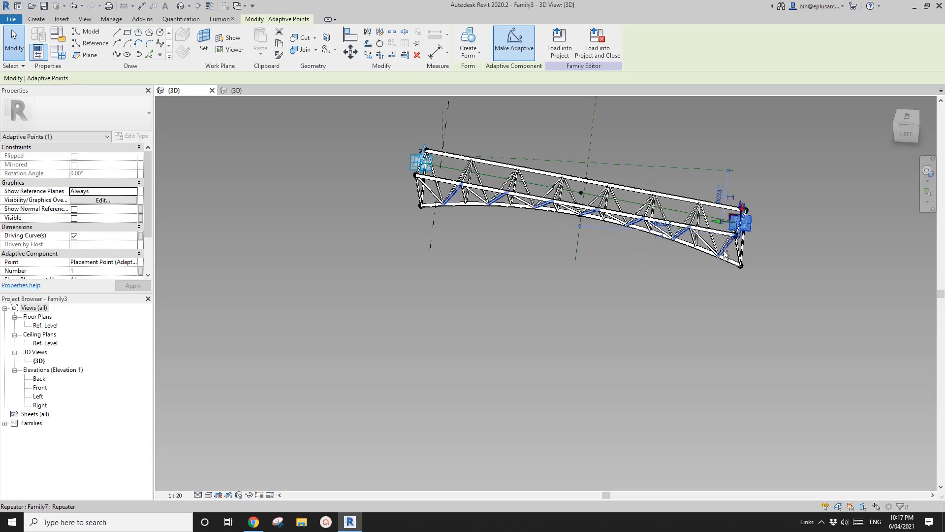
{"action": "middle_click_drag", "start_coordinate": [727, 260], "coordinate": [719, 223], "text": "shift"}
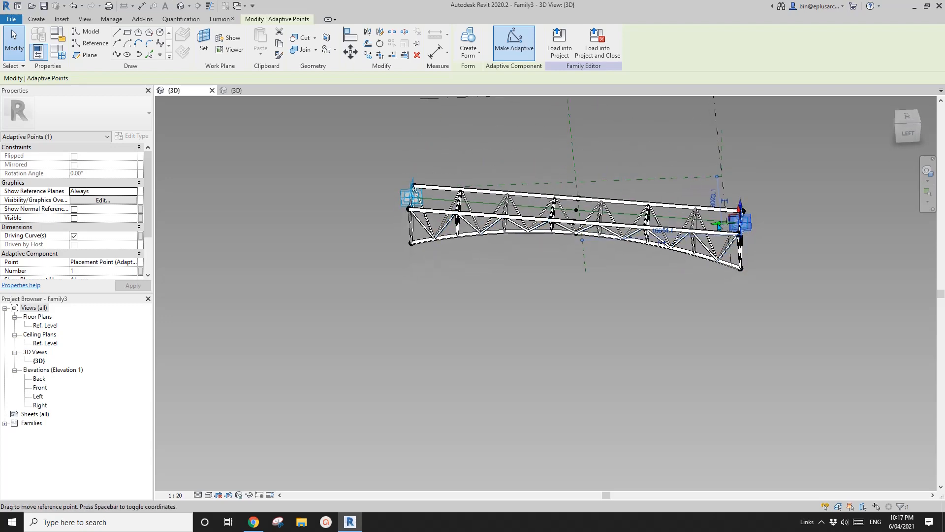
{"action": "mouse_move", "coordinate": [657, 221]}
{"action": "middle_mouse_down", "text": "shift"}
{"action": "mouse_move", "coordinate": [726, 121]}
{"action": "mouse_move", "coordinate": [654, 237]}
{"action": "middle_mouse_up", "text": "shift"}
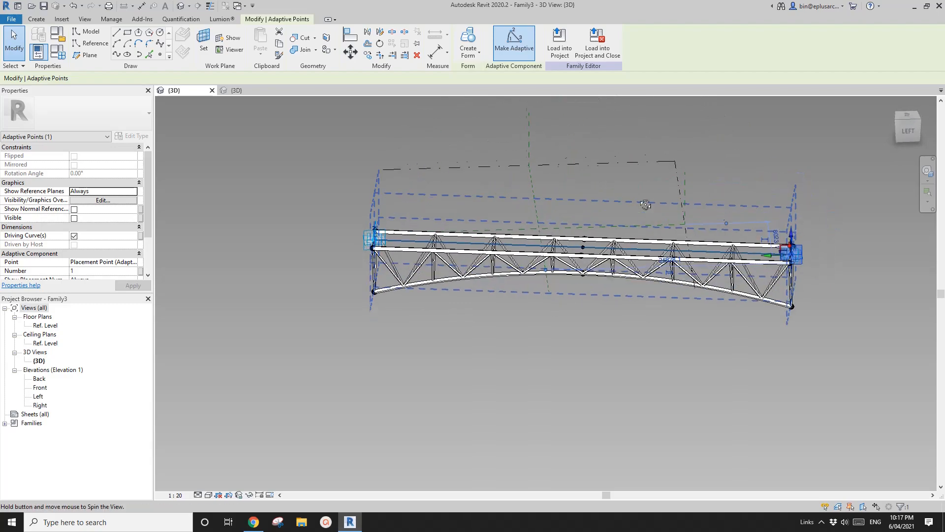
{"action": "scroll", "coordinate": [640, 268], "scroll_direction": "up", "scroll_amount": 3}
- Examine how the repeated web members meet the top chords and curved bottom chord along the truss
{"action": "key", "text": "Escape"}
{"action": "middle_click_drag", "start_coordinate": [639, 274], "coordinate": [595, 256], "text": "shift"}
{"action": "scroll", "coordinate": [657, 254], "scroll_direction": "up", "scroll_amount": 2}
{"action": "scroll", "coordinate": [728, 279], "scroll_direction": "down", "scroll_amount": 2}
{"action": "middle_click_drag", "start_coordinate": [729, 278], "coordinate": [701, 262]}
{"action": "left_click", "coordinate": [737, 246]}
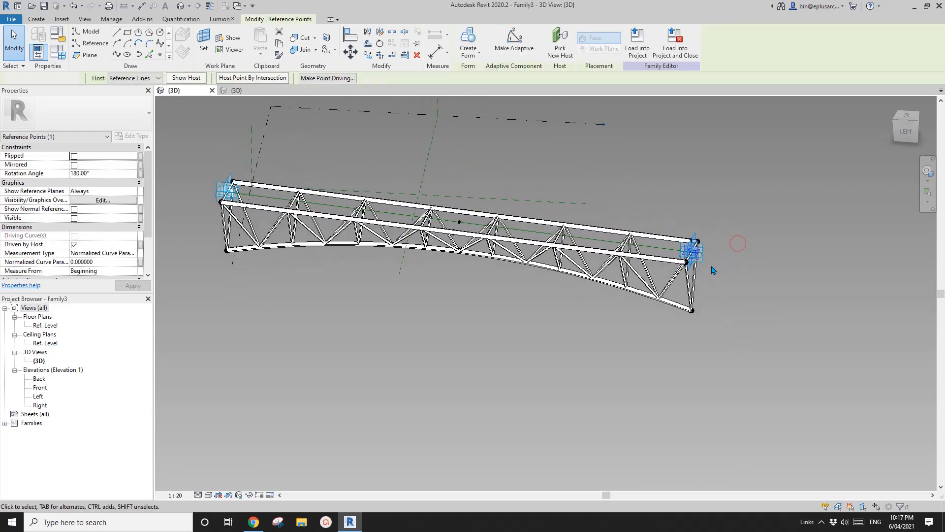
{"action": "key", "text": "Escape"}
{"action": "left_click", "coordinate": [705, 265]}
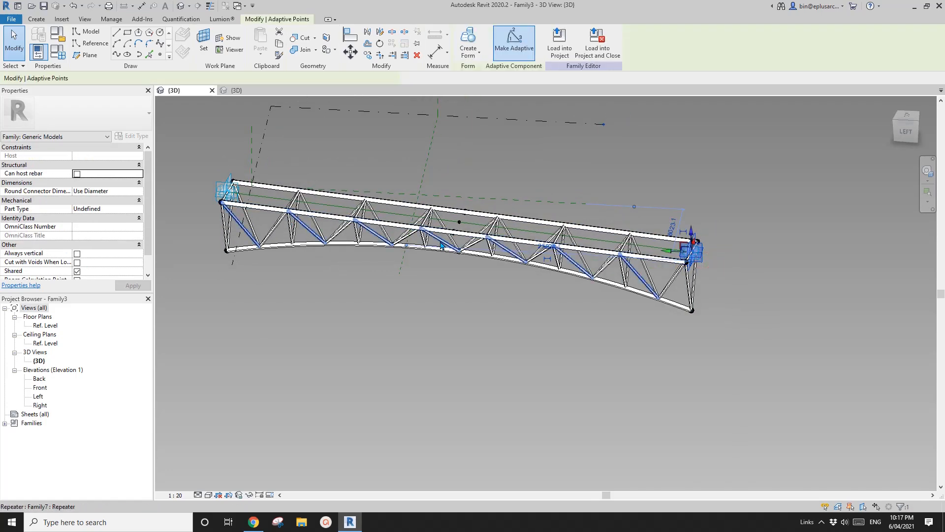
{"action": "scroll", "coordinate": [560, 269], "scroll_direction": "up", "scroll_amount": 5}
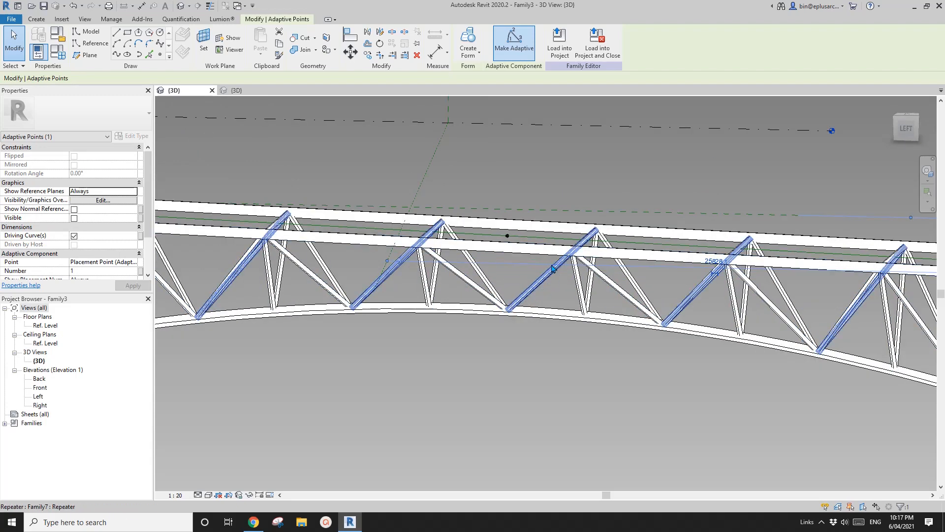
{"action": "scroll", "coordinate": [559, 292], "scroll_direction": "down", "scroll_amount": 5}
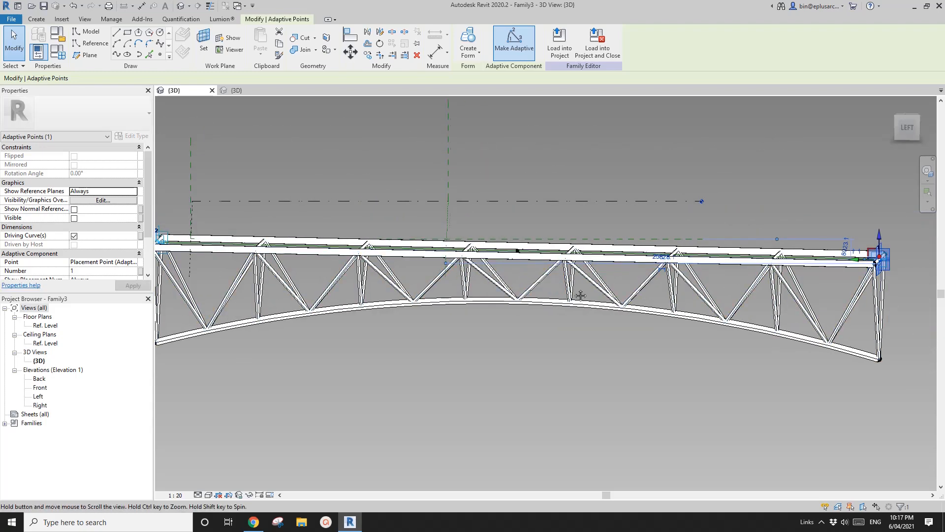
{"action": "middle_click_drag", "start_coordinate": [563, 290], "coordinate": [558, 309], "text": "shift"}
{"action": "scroll", "coordinate": [521, 215], "scroll_direction": "up", "scroll_amount": 3}
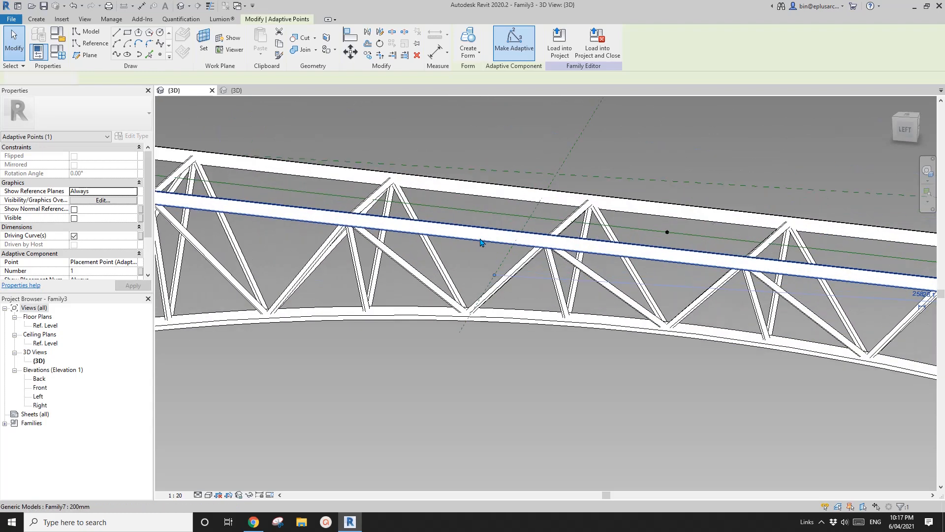
- Temporarily hide both 200mm top chords and the curved bottom chord
{"action": "left_click", "coordinate": [479, 237]}
{"action": "middle_click_drag", "start_coordinate": [484, 245], "coordinate": [485, 262]}
{"action": "key", "text": "h"}
{"action": "key", "text": "h"}
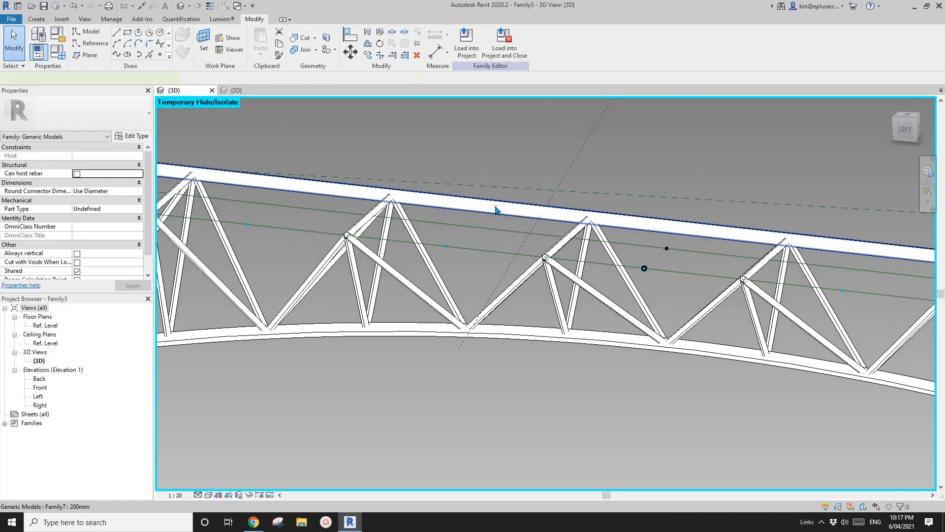
{"action": "left_click", "coordinate": [493, 209]}
{"action": "key", "text": "h"}
{"action": "key", "text": "h"}
{"action": "left_click", "coordinate": [523, 334]}
{"action": "key", "text": "h"}
{"action": "key", "text": "h"}
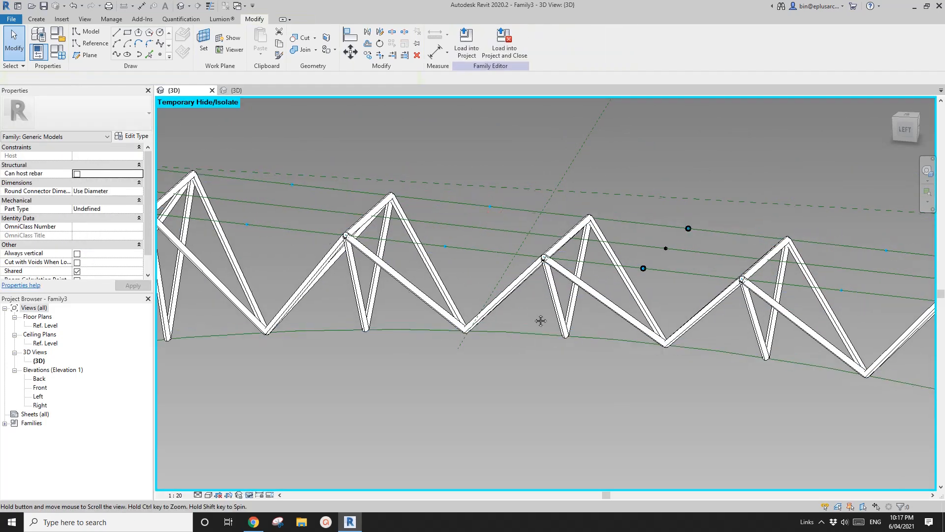
- Select the three divided paths, on the two upper reference lines and the lower reference curve
{"action": "left_click", "coordinate": [497, 255]}
{"action": "left_click", "coordinate": [510, 211], "text": "ctrl"}
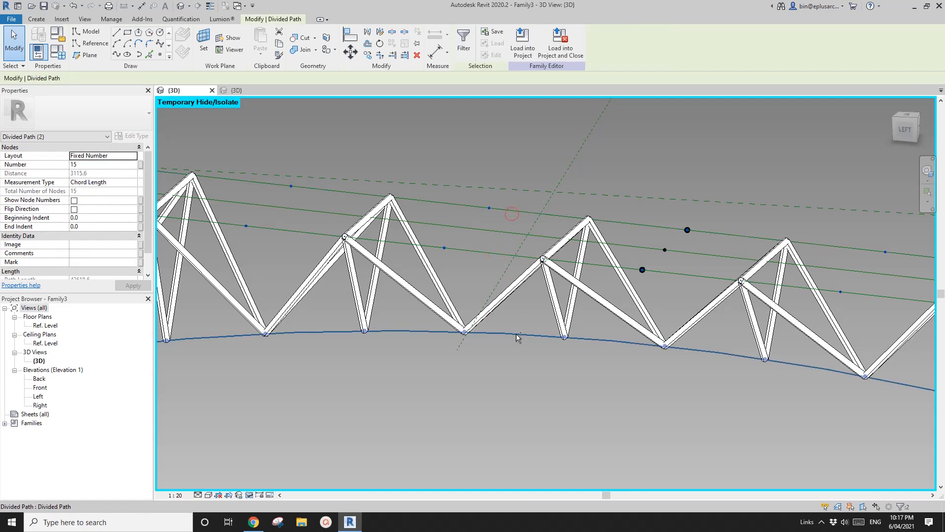
{"action": "left_click", "coordinate": [515, 335], "text": "ctrl"}
{"action": "middle_click_drag", "start_coordinate": [501, 358], "coordinate": [520, 349]}
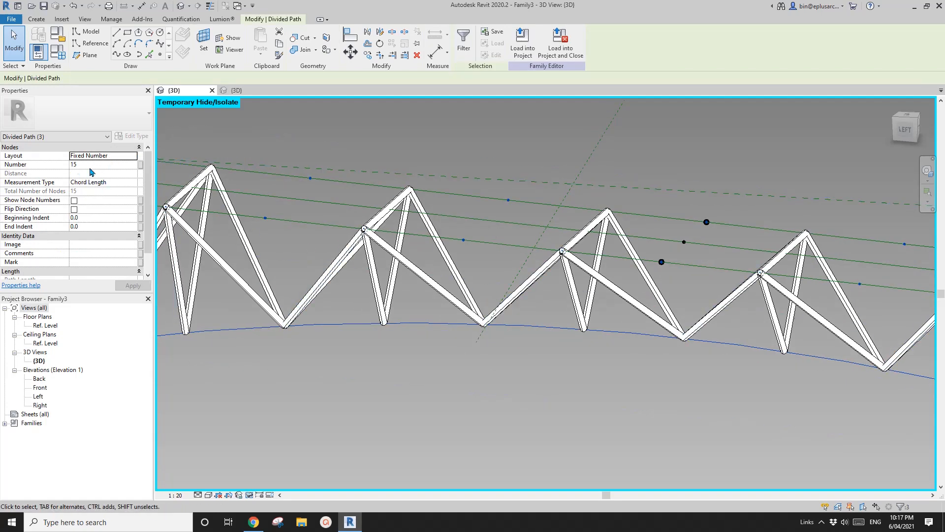
{"action": "scroll", "coordinate": [384, 236], "scroll_direction": "down", "scroll_amount": 5}
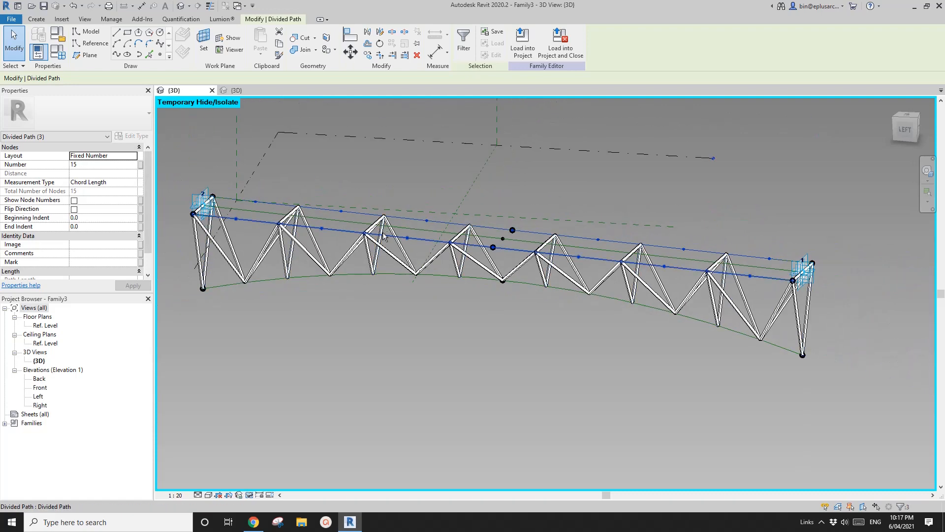
{"action": "middle_click_drag", "start_coordinate": [384, 236], "coordinate": [363, 238], "text": "shift"}
{"action": "scroll", "coordinate": [363, 237], "scroll_direction": "up", "scroll_amount": 1}
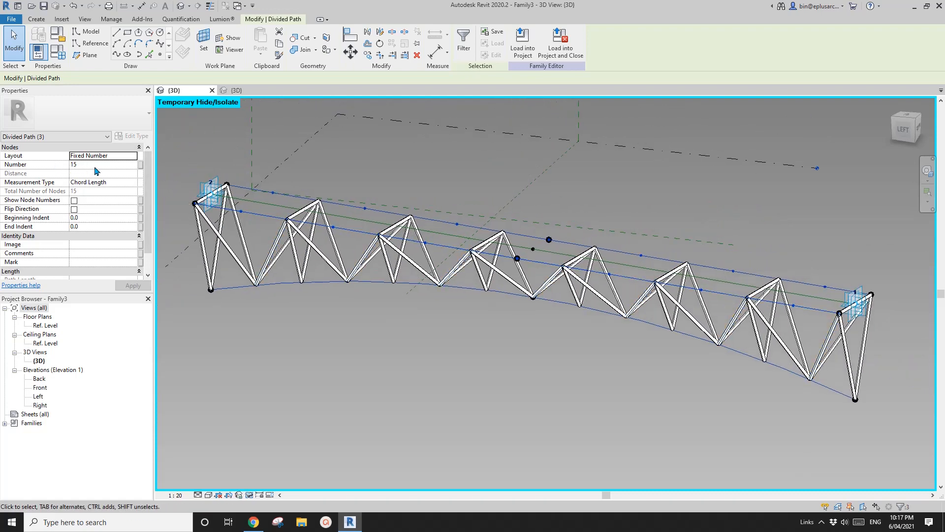
{"action": "middle_click_drag", "start_coordinate": [241, 195], "coordinate": [273, 191]}
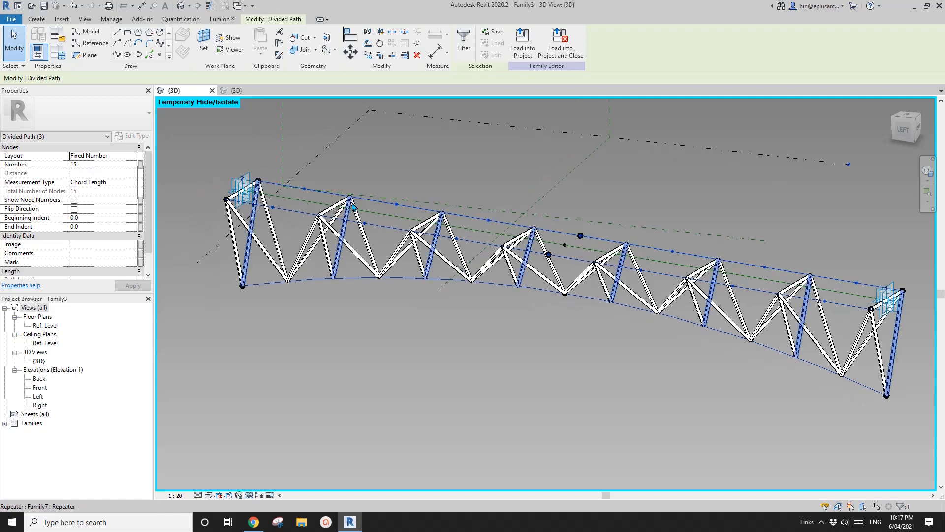
{"action": "middle_click_drag", "start_coordinate": [419, 234], "coordinate": [404, 237]}
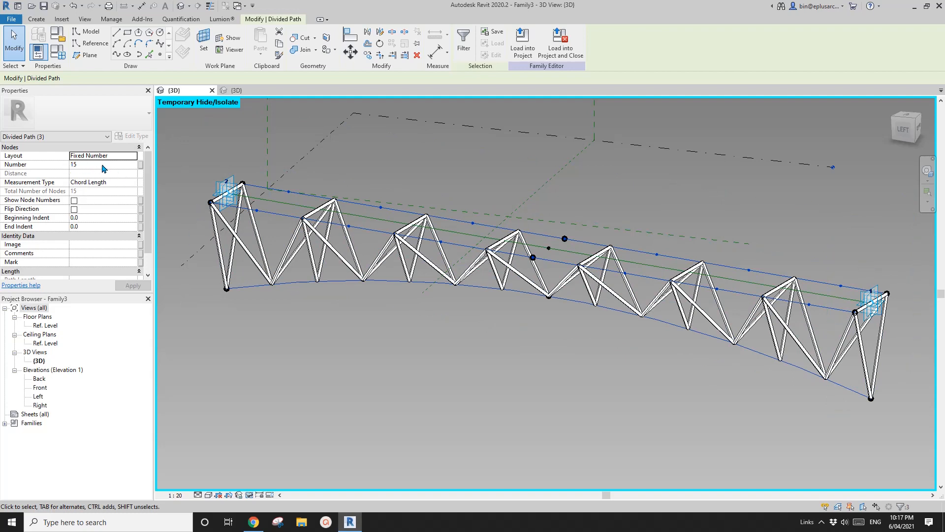
{"action": "middle_click_drag", "start_coordinate": [334, 156], "coordinate": [362, 168]}
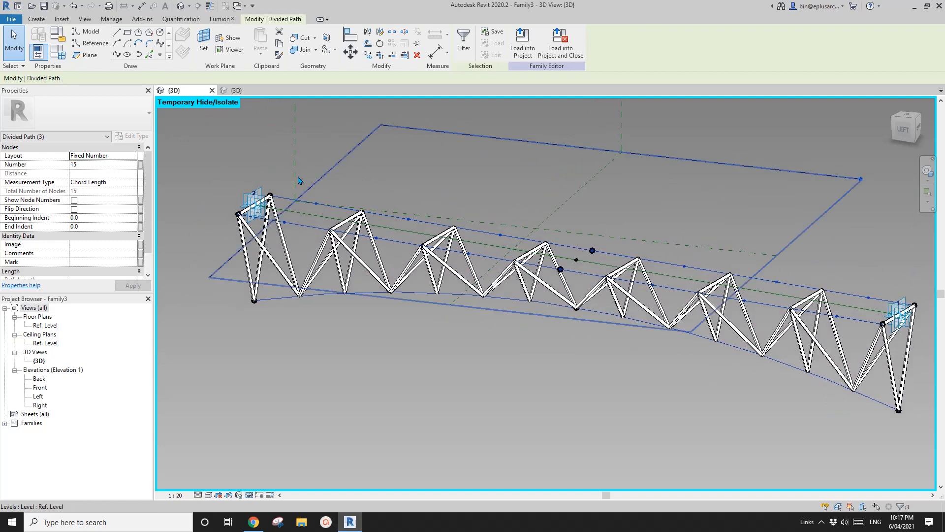
{"action": "scroll", "coordinate": [281, 176], "scroll_direction": "down", "scroll_amount": 2}
- Try node numbers of 16 and 15 on the three selected divided paths
{"action": "left_click", "coordinate": [94, 166]}
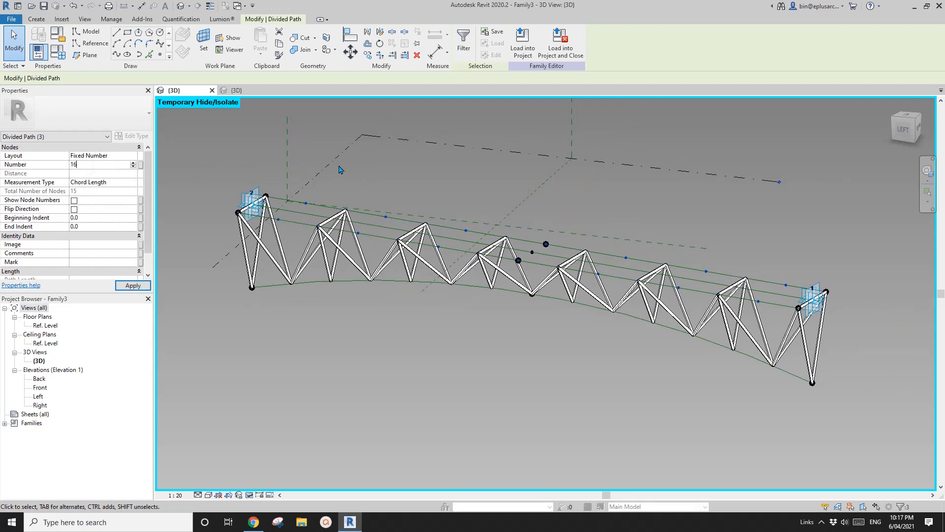
{"action": "key", "text": "Return"}
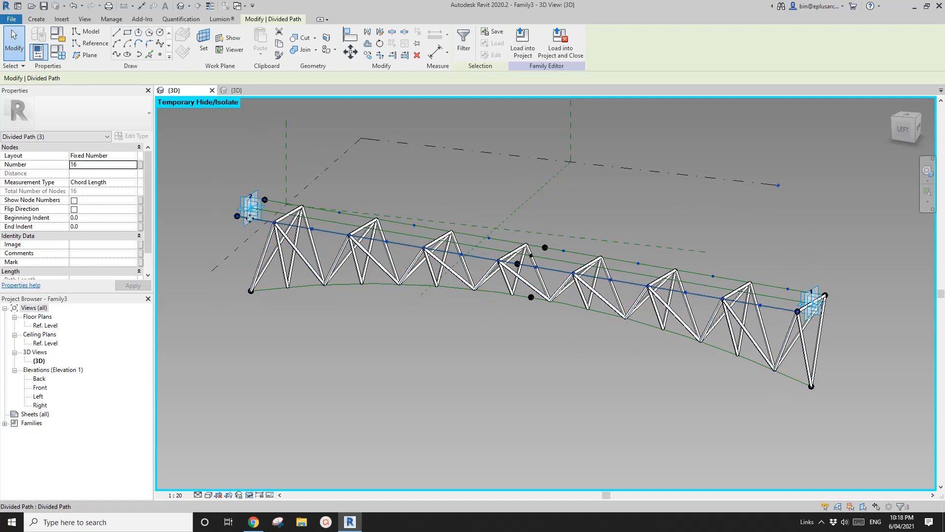
{"action": "left_click", "coordinate": [94, 164]}
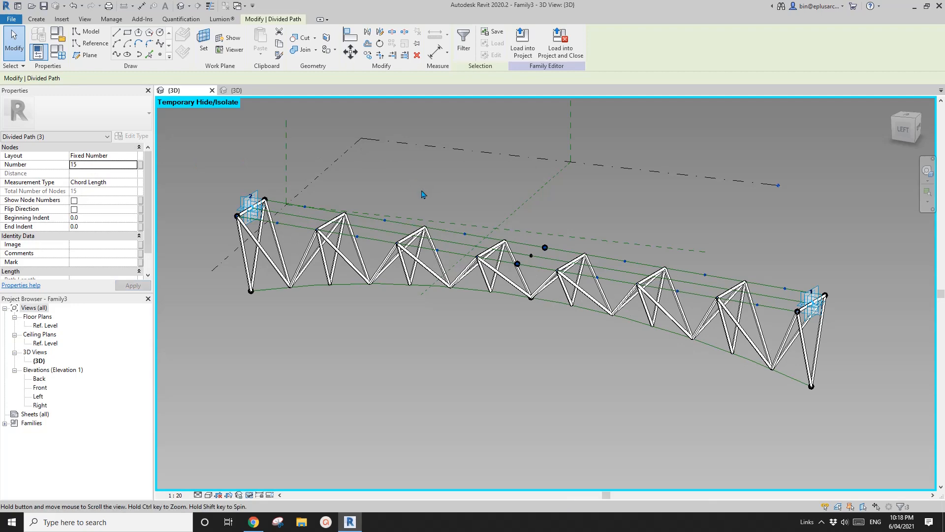
{"action": "middle_click_drag", "start_coordinate": [422, 193], "coordinate": [429, 198]}
- Set the number of nodes on the three selected divided paths to 17
{"action": "left_click", "coordinate": [120, 165]}
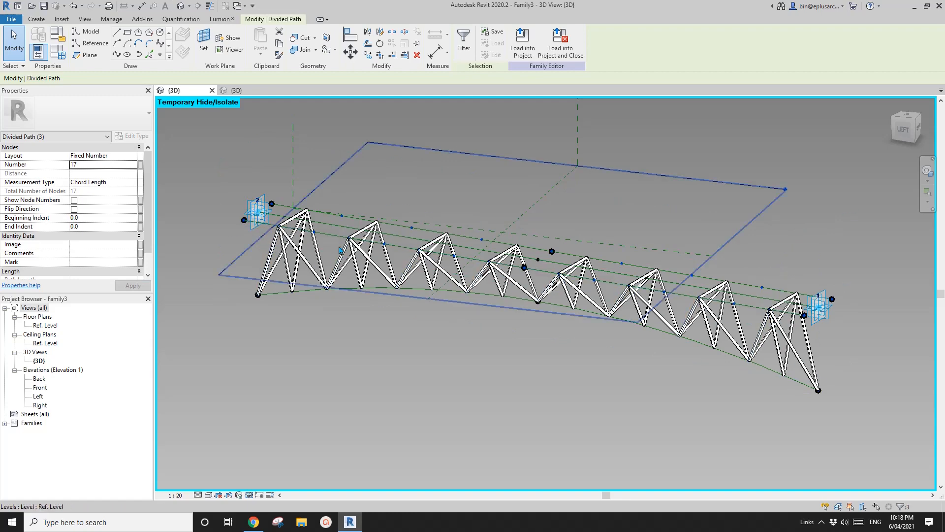
{"action": "middle_click_drag", "start_coordinate": [343, 250], "coordinate": [344, 259]}
{"action": "middle_click_drag", "start_coordinate": [254, 209], "coordinate": [242, 222], "text": "shift"}
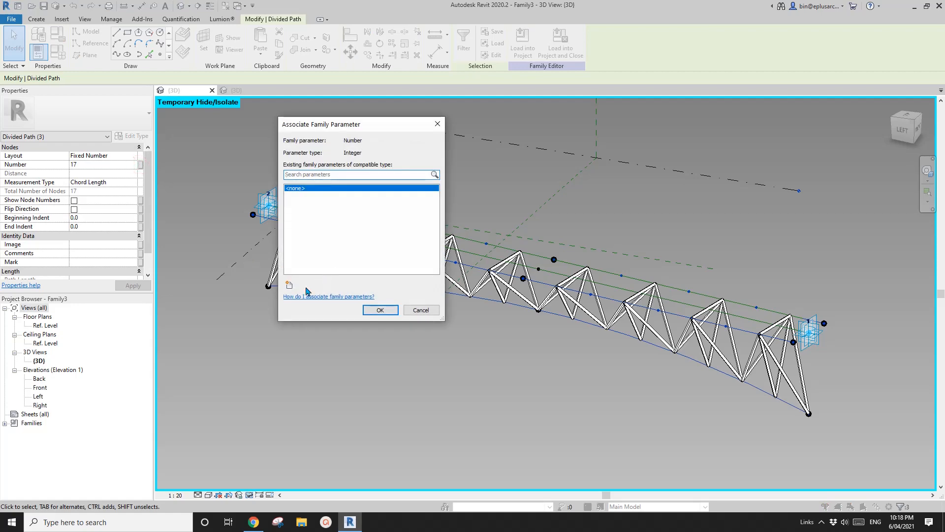
- Create an instance family parameter called No. and associate it with the Number property of the three divided paths
{"action": "left_click", "coordinate": [290, 284]}
{"action": "type", "text": "no."}
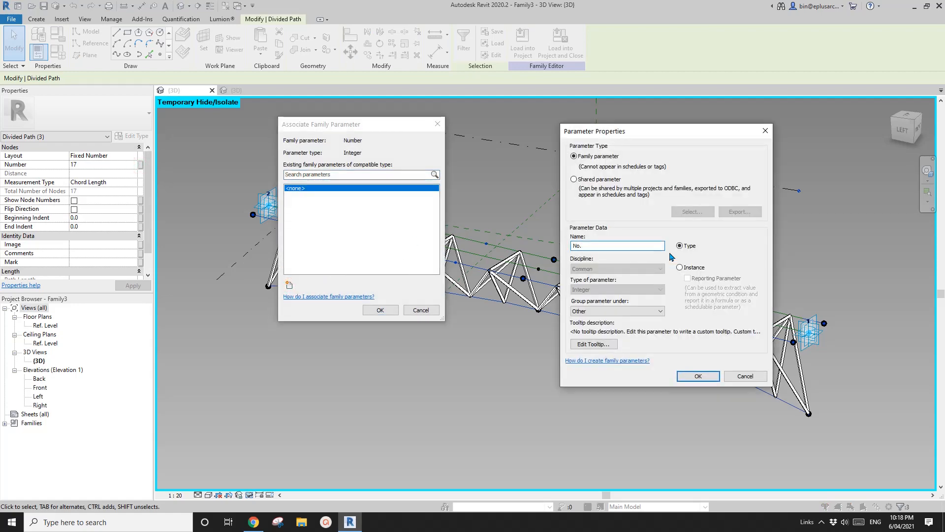
{"action": "left_click", "coordinate": [680, 267]}
{"action": "left_click", "coordinate": [698, 375]}
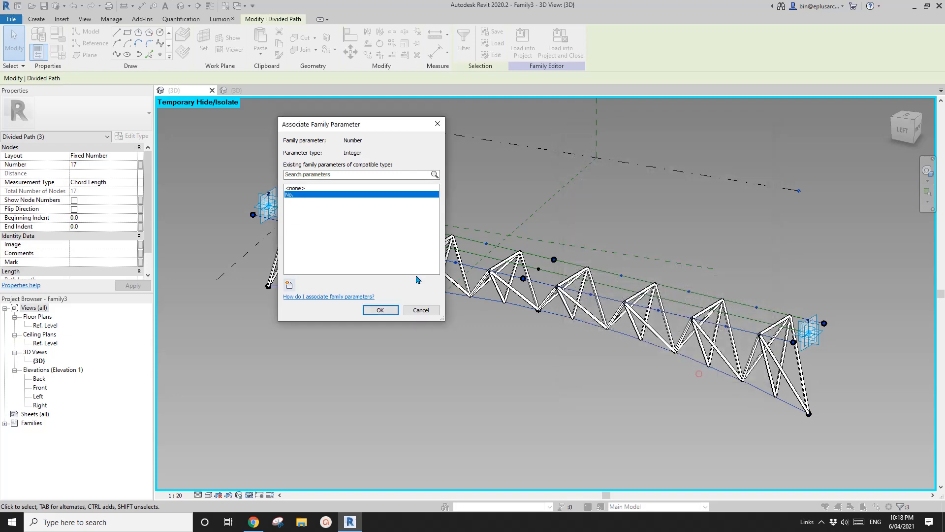
{"action": "left_click", "coordinate": [380, 309]}
{"action": "middle_click_drag", "start_coordinate": [380, 309], "coordinate": [450, 269], "text": "shift"}
{"action": "key", "text": "Escape"}
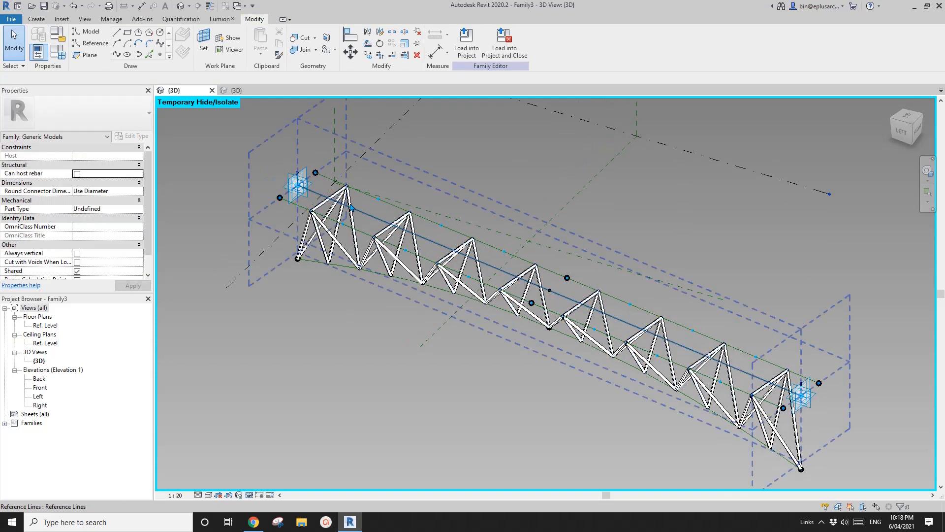
- Set the work plane to a plane of the central reference line between the two adaptive points
{"action": "middle_click_drag", "start_coordinate": [413, 194], "coordinate": [418, 209]}
{"action": "left_click", "coordinate": [205, 46]}
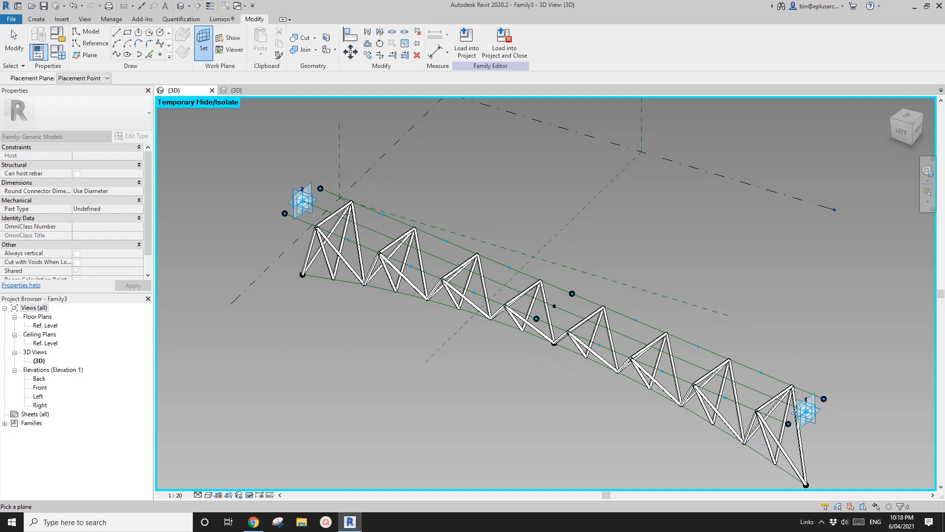
{"action": "left_click", "coordinate": [347, 215]}
- Place an aligned dimension between the reference planes at adaptive points 2 and 1, offset alongside the truss
{"action": "key", "text": "d"}
{"action": "key", "text": "i"}
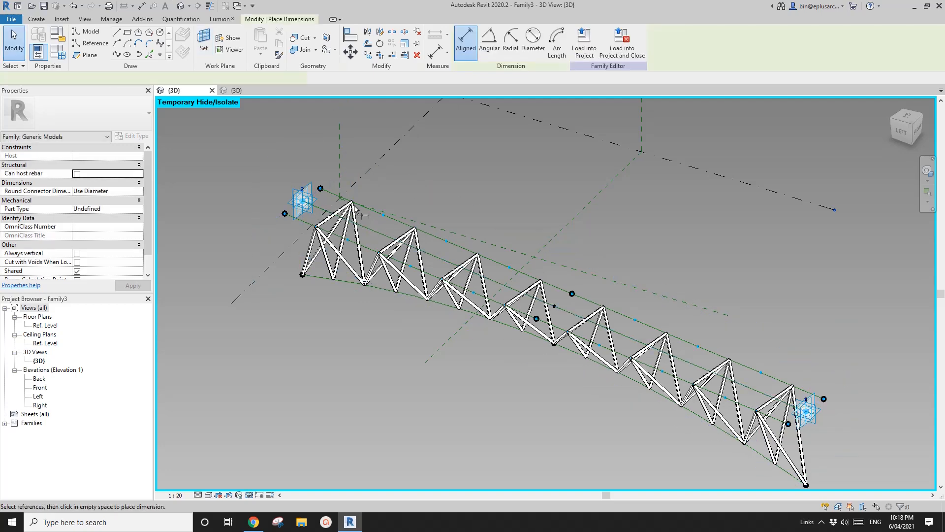
{"action": "scroll", "coordinate": [296, 203], "scroll_direction": "up", "scroll_amount": 5}
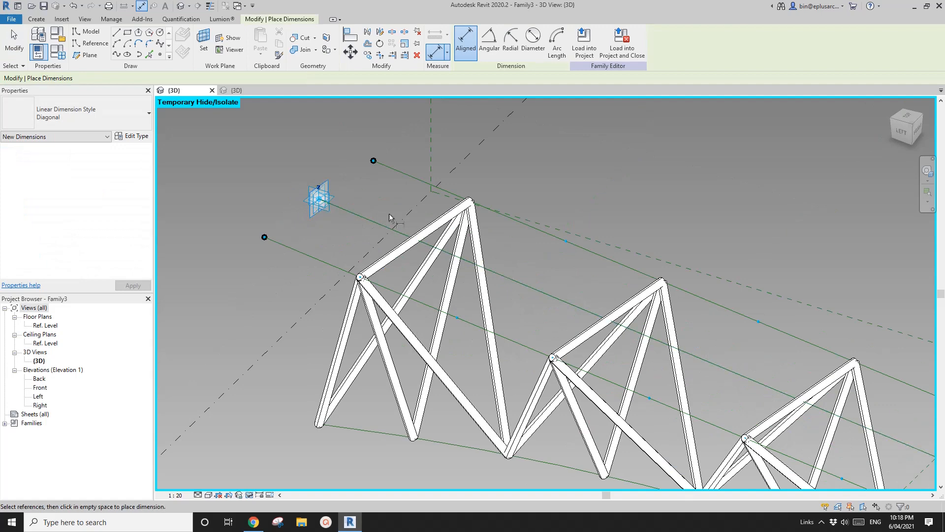
{"action": "scroll", "coordinate": [321, 199], "scroll_direction": "up", "scroll_amount": 3}
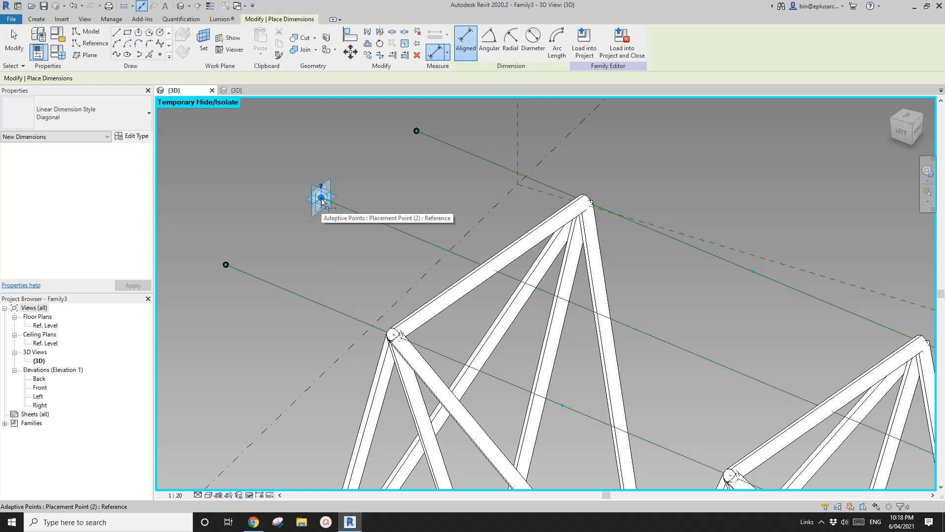
{"action": "left_click", "coordinate": [323, 199]}
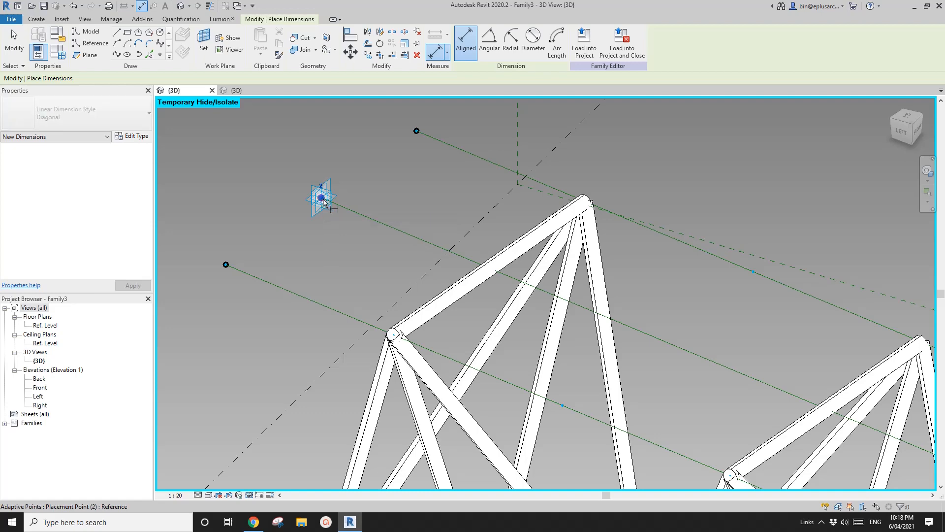
{"action": "scroll", "coordinate": [323, 201], "scroll_direction": "down", "scroll_amount": 5}
{"action": "scroll", "coordinate": [626, 329], "scroll_direction": "up", "scroll_amount": 3}
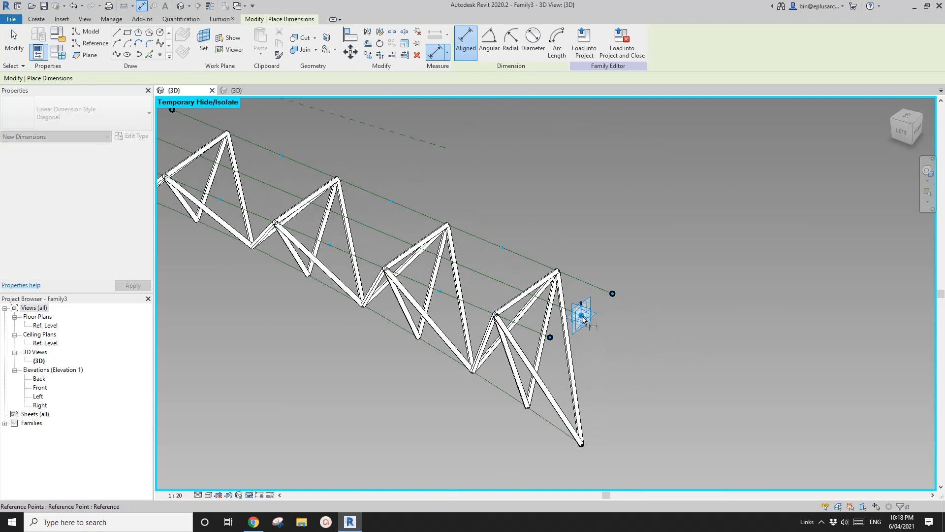
{"action": "key", "text": "Tab"}
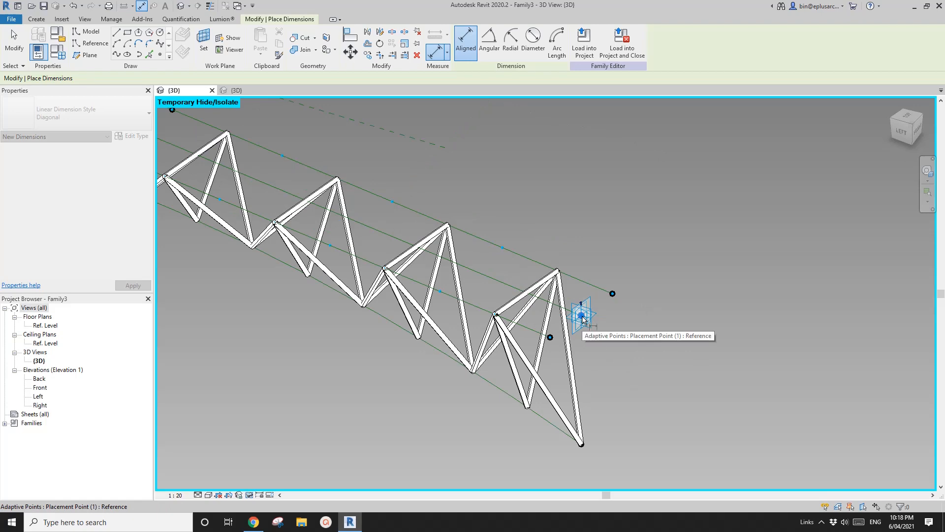
{"action": "left_click", "coordinate": [581, 316]}
{"action": "scroll", "coordinate": [580, 317], "scroll_direction": "down", "scroll_amount": 3}
{"action": "middle_click_drag", "start_coordinate": [583, 295], "coordinate": [638, 336]}
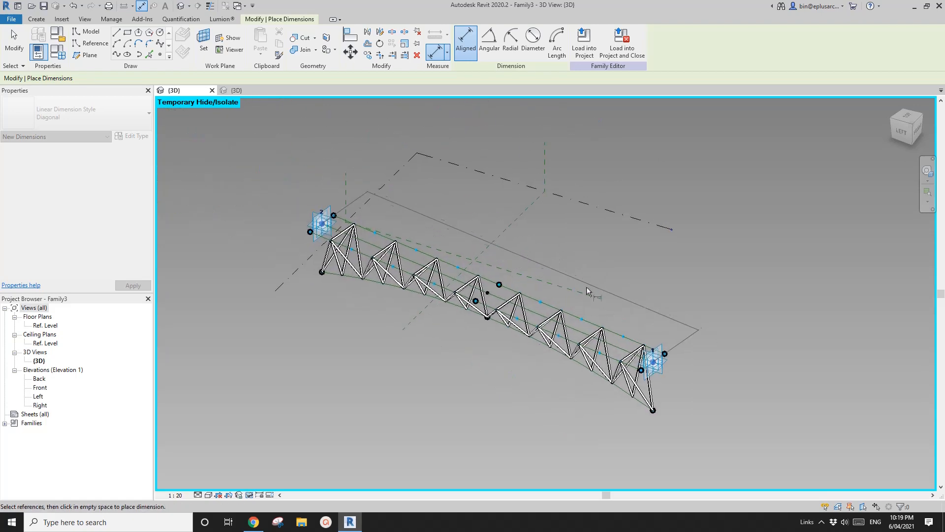
{"action": "left_click", "coordinate": [532, 274]}
{"action": "key", "text": "Escape"}
- Label the dimension between the adaptive points with a new instance reporting family parameter named L
{"action": "left_click", "coordinate": [534, 269]}
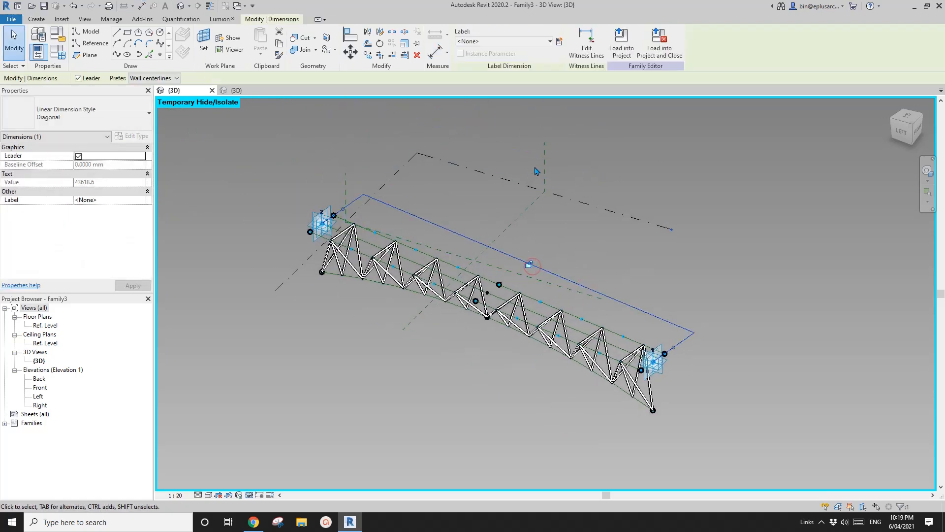
{"action": "left_click", "coordinate": [558, 41]}
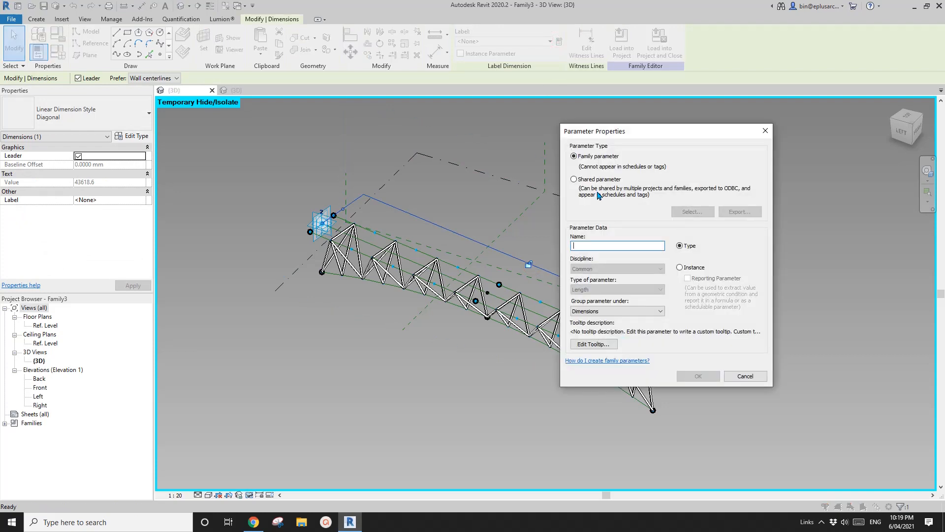
{"action": "type", "text": "l"}
{"action": "left_click_drag", "start_coordinate": [586, 246], "coordinate": [561, 249]}
{"action": "type", "text": "L"}
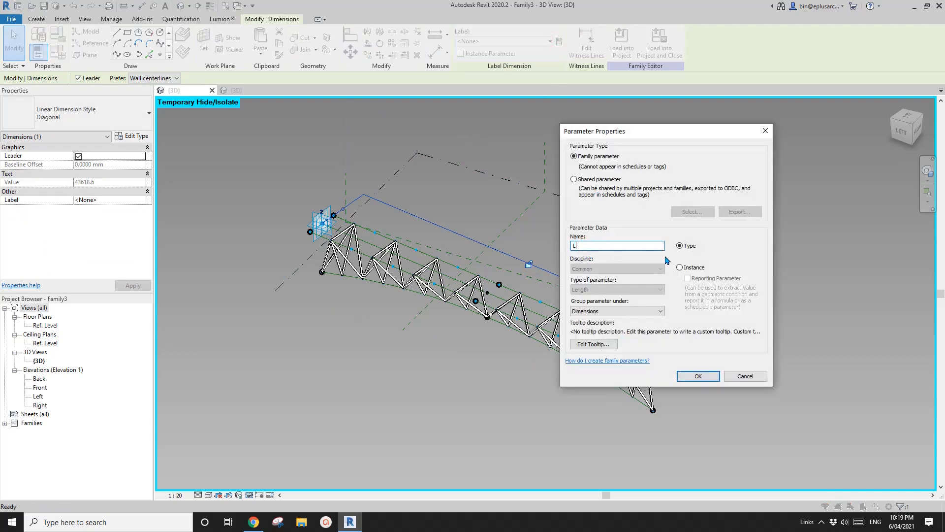
{"action": "left_click", "coordinate": [680, 268]}
{"action": "left_click", "coordinate": [698, 279]}
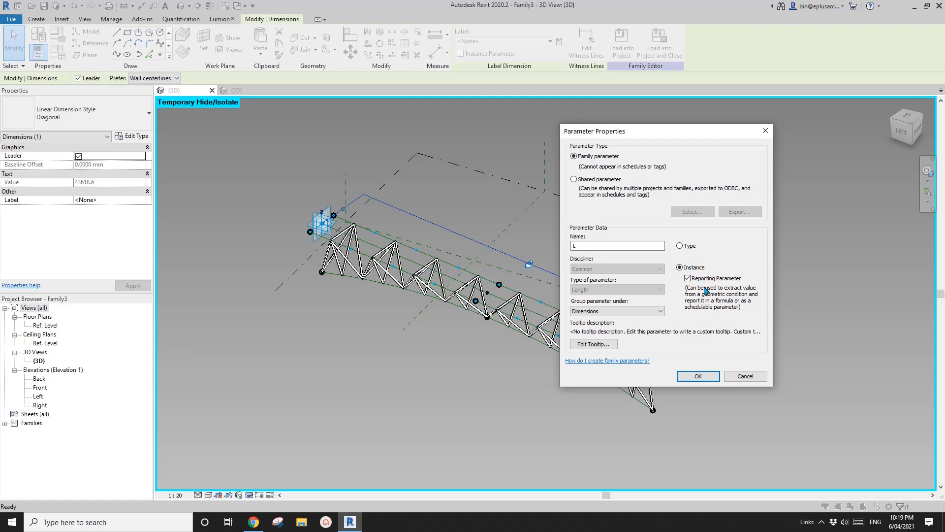
{"action": "left_click", "coordinate": [712, 376]}
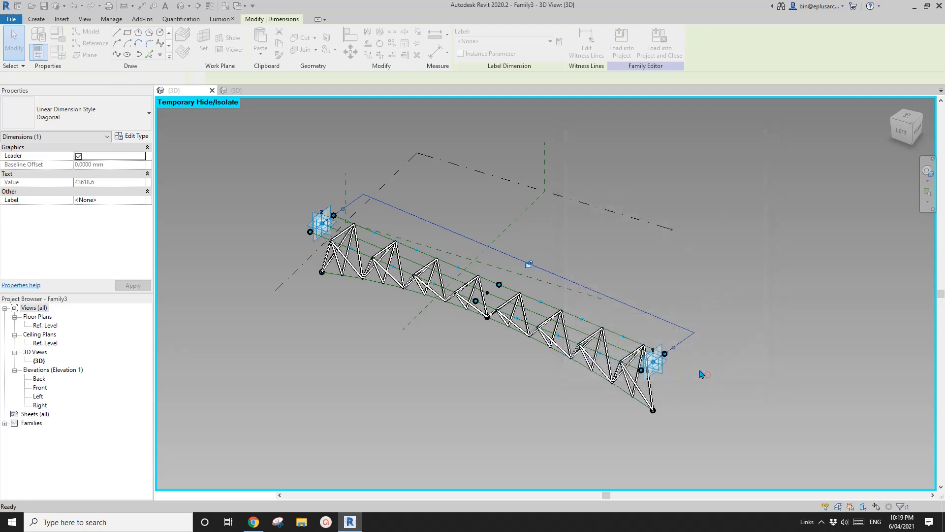
- Create an instance length family parameter called Max. Spacing, grouped under Dimensions, and set its value to 2000
{"action": "scroll", "coordinate": [551, 305], "scroll_direction": "up", "scroll_amount": 1}
{"action": "middle_click_drag", "start_coordinate": [517, 340], "coordinate": [443, 318], "text": "shift"}
{"action": "middle_click_drag", "start_coordinate": [443, 318], "coordinate": [517, 318]}
{"action": "left_click", "coordinate": [492, 319]}
{"action": "scroll", "coordinate": [491, 319], "scroll_direction": "up", "scroll_amount": 1}
{"action": "left_click", "coordinate": [58, 51]}
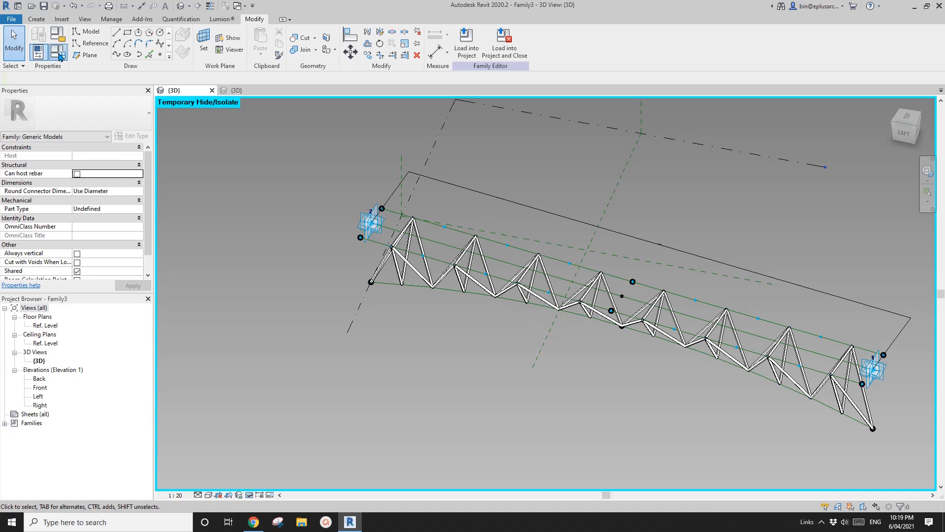
{"action": "left_click_drag", "start_coordinate": [354, 99], "coordinate": [266, 128]}
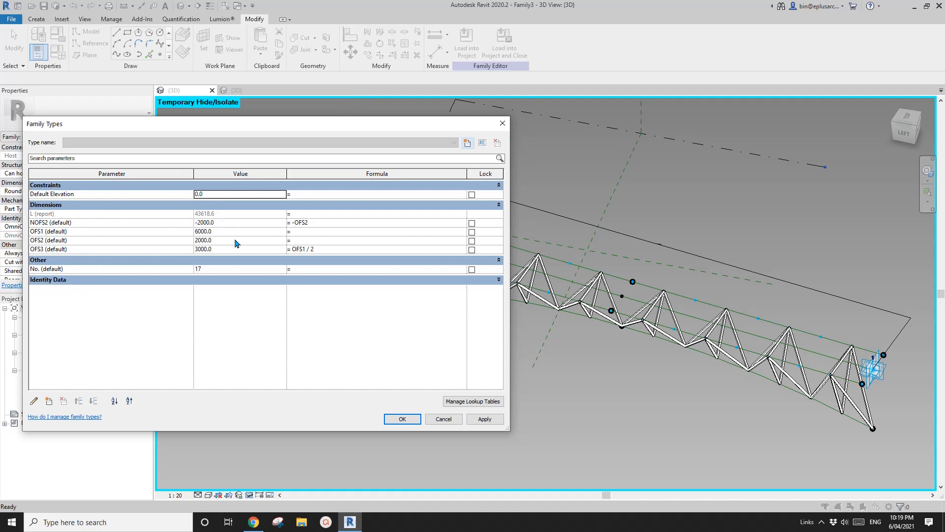
{"action": "left_click", "coordinate": [49, 403]}
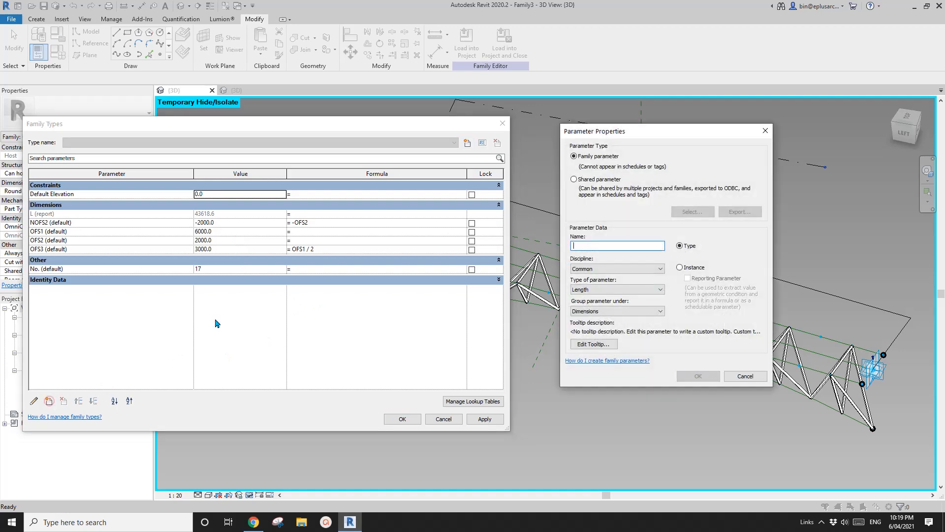
{"action": "left_click_drag", "start_coordinate": [652, 137], "coordinate": [441, 119]}
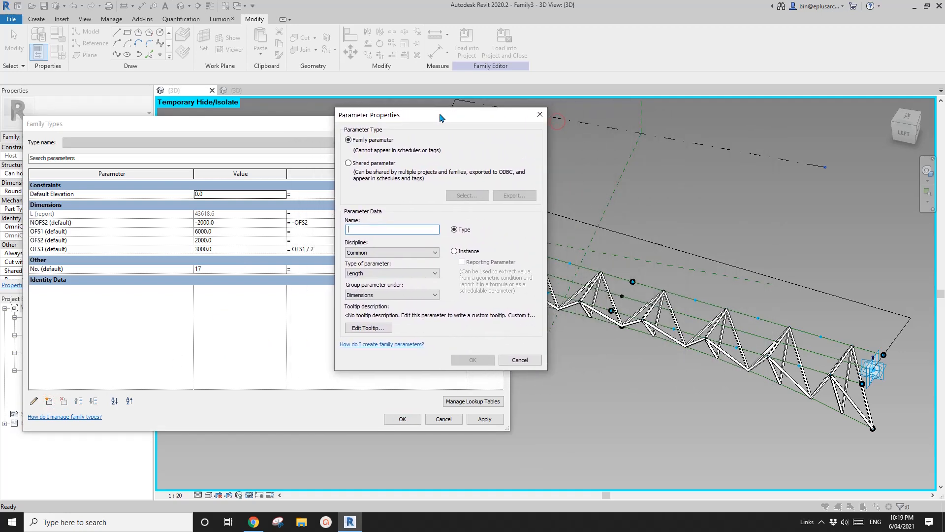
{"action": "type", "text": "Max. Spacing"}
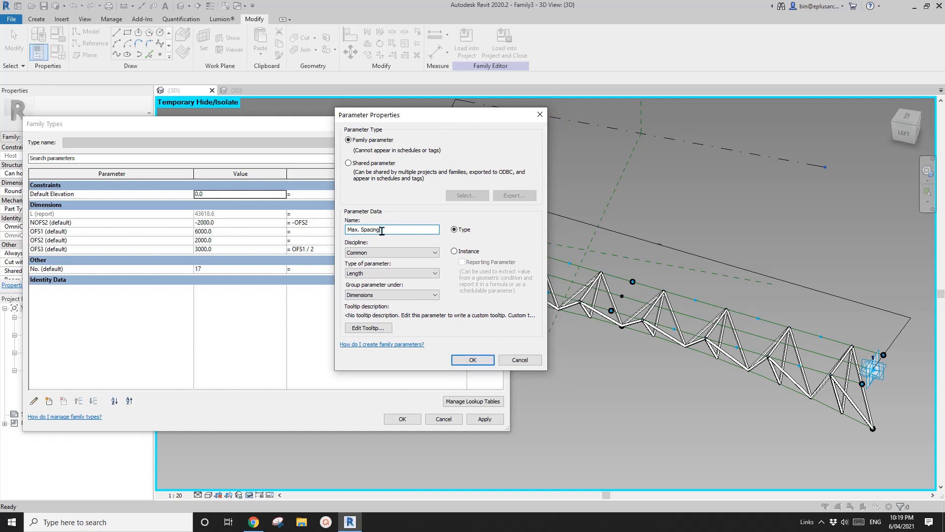
{"action": "left_click", "coordinate": [462, 251]}
{"action": "left_click", "coordinate": [483, 362]}
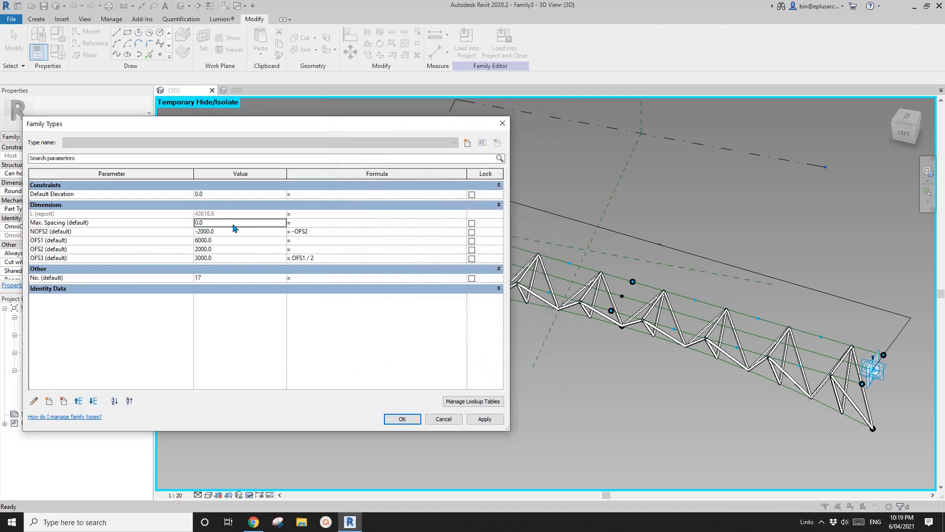
{"action": "left_click", "coordinate": [231, 225]}
{"action": "key", "text": "Return"}
- Give the No. parameter the formula L / Max. Spacing and apply it to the family
{"action": "left_click", "coordinate": [296, 280]}
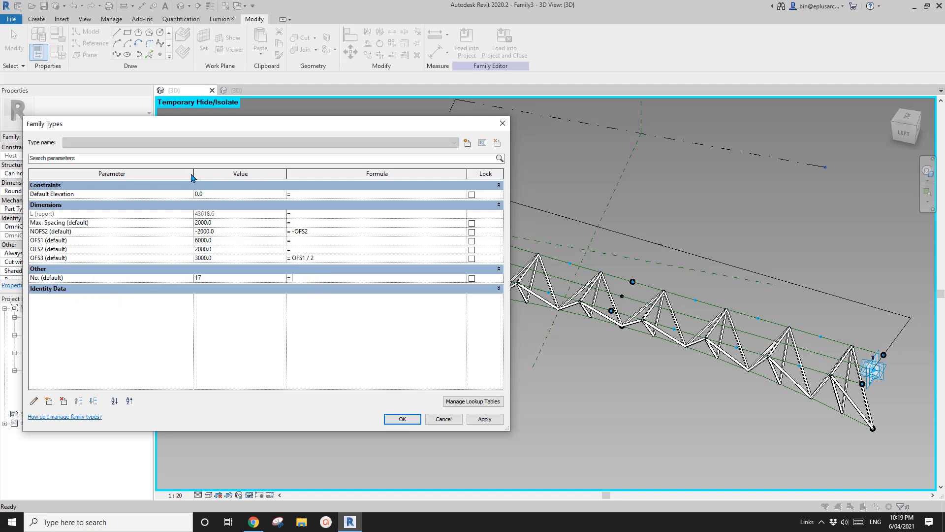
{"action": "left_click_drag", "start_coordinate": [192, 174], "coordinate": [152, 175]}
{"action": "left_click_drag", "start_coordinate": [245, 174], "coordinate": [217, 173]}
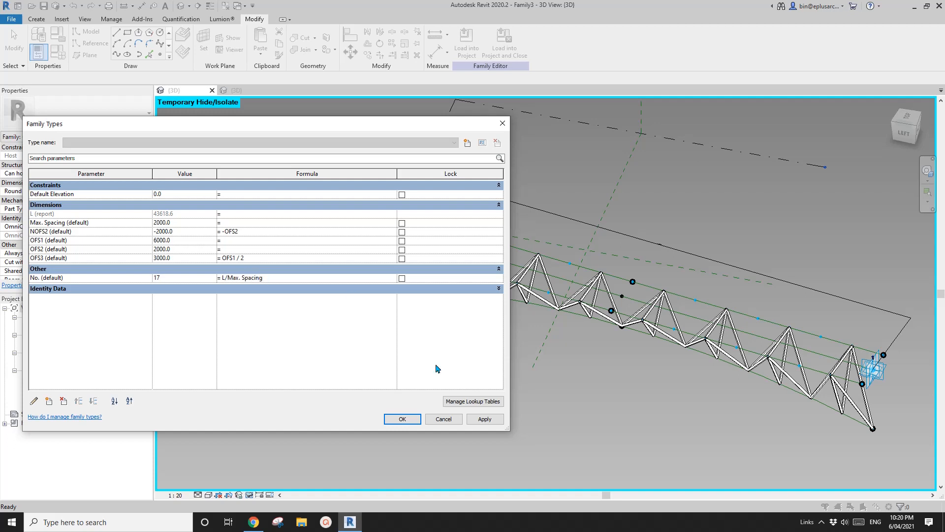
{"action": "left_click", "coordinate": [490, 421]}
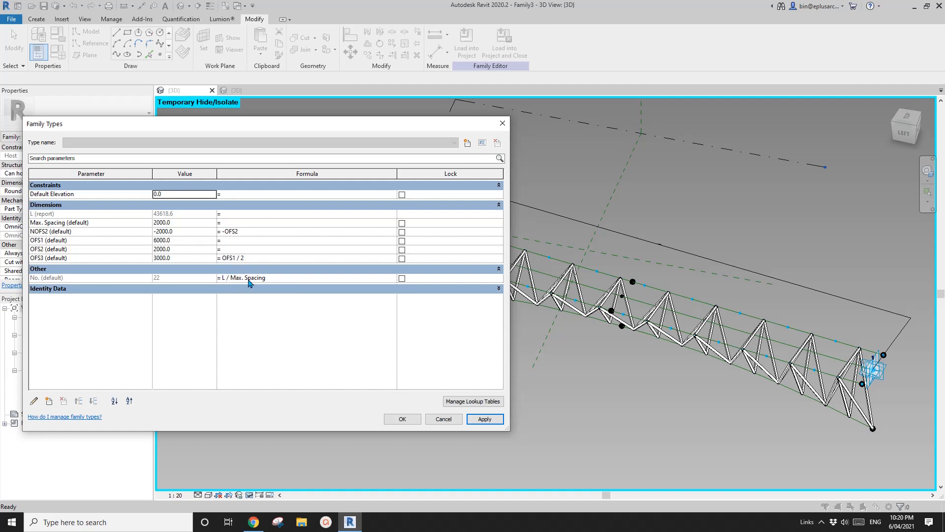
- Wrap the No. formula in a rounding-down function so it reads rounddown(L / Max. Spacing), and apply it
{"action": "left_click_drag", "start_coordinate": [279, 278], "coordinate": [221, 278]}
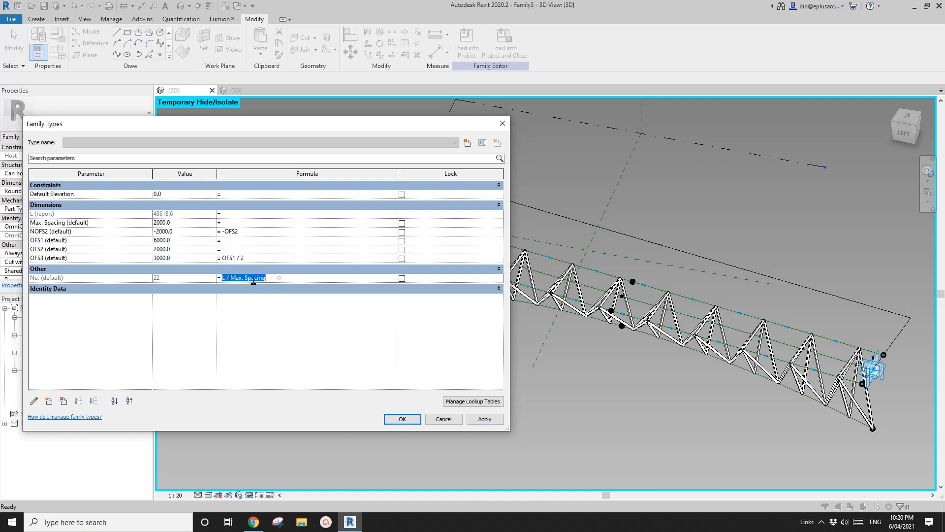
{"action": "left_click", "coordinate": [222, 278]}
{"action": "type", "text": "rounddown("}
{"action": "type", "text": ")"}
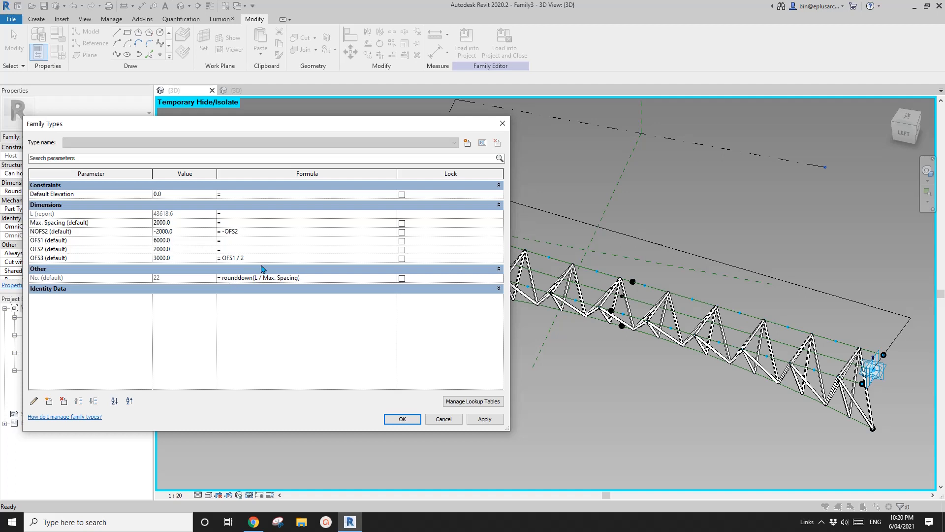
{"action": "left_click", "coordinate": [485, 419]}
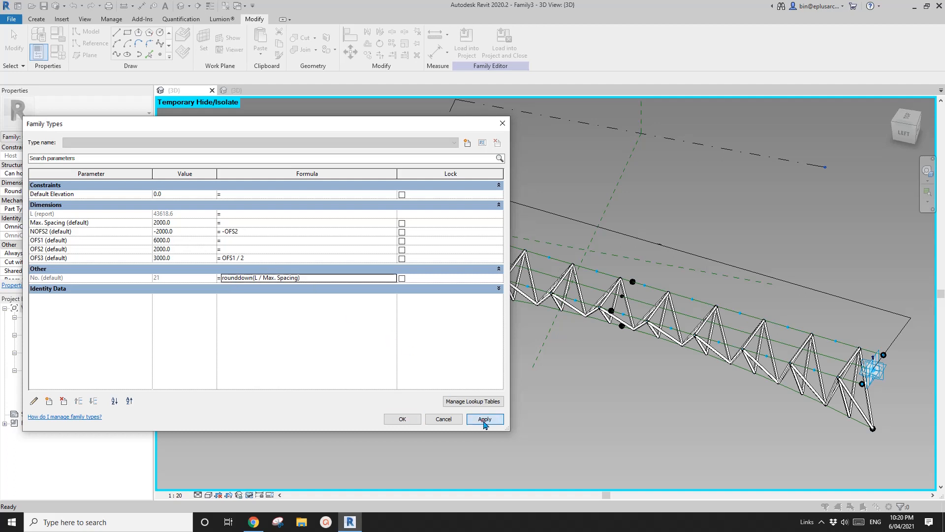
- Change the rounding function in the No. formula so it reads roundup(L / Max. Spacing), and apply it
{"action": "double_click", "coordinate": [253, 279]}
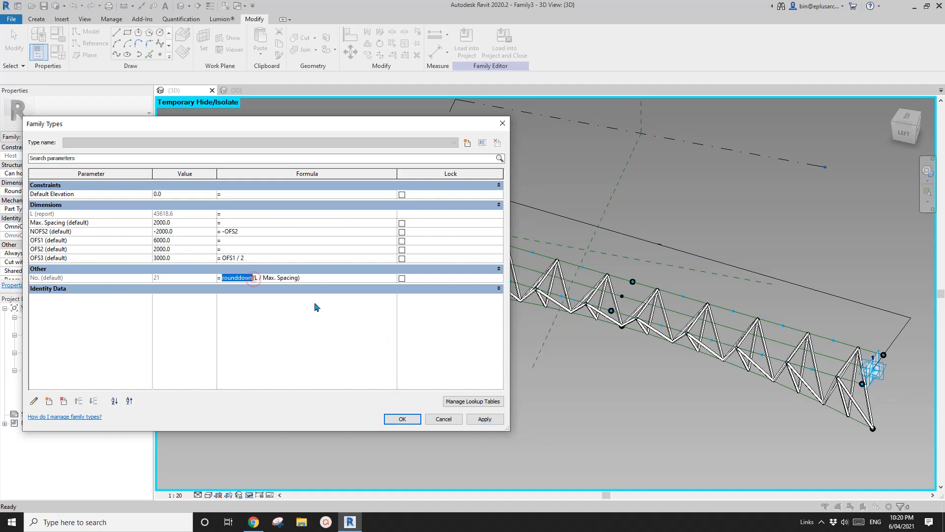
{"action": "key", "text": "Right"}
{"action": "key", "text": "BackSpace"}
{"action": "key", "text": "BackSpace"}
{"action": "key", "text": "BackSpace"}
{"action": "key", "text": "BackSpace"}
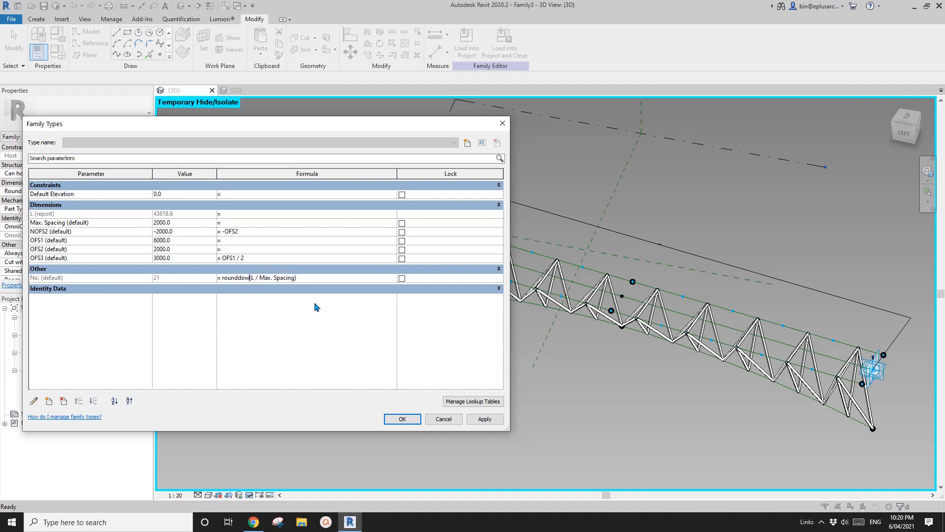
{"action": "type", "text": "up"}
{"action": "left_click", "coordinate": [485, 419]}
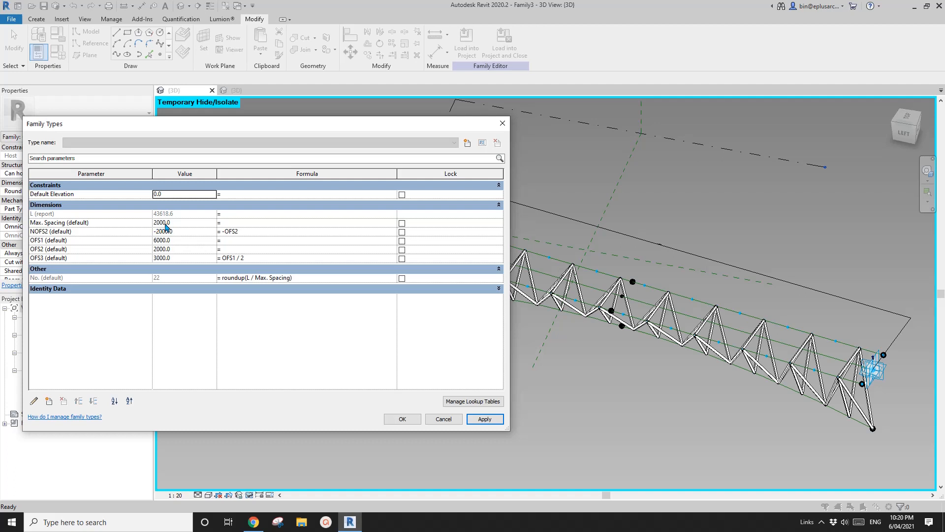
- Extend the No. formula to rounddown(roundup(L / Max. Spacing) / 2) * 2 + 1, apply it and accept the family types
{"action": "left_click", "coordinate": [269, 277]}
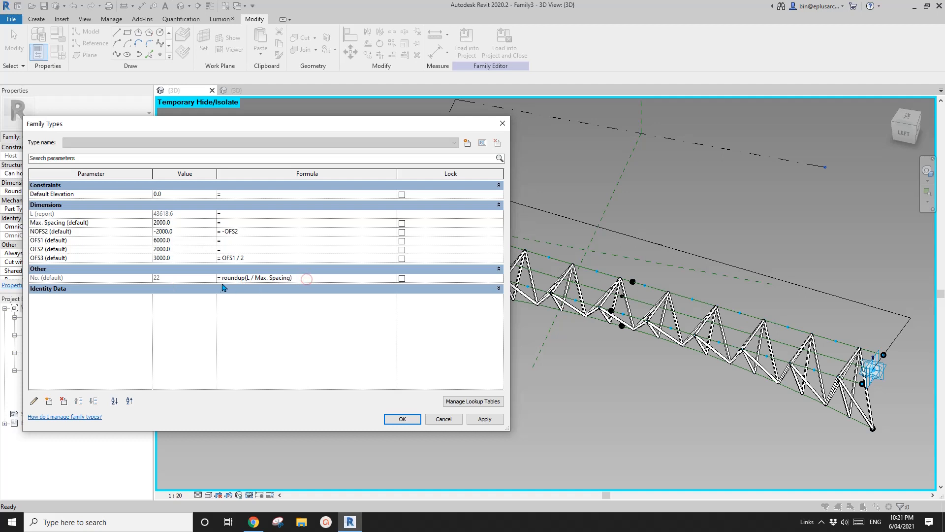
{"action": "left_click", "coordinate": [282, 279]}
{"action": "left_click", "coordinate": [298, 277]}
{"action": "left_click", "coordinate": [223, 277]}
{"action": "type", "text": "rounddown("}
{"action": "left_click", "coordinate": [347, 337]}
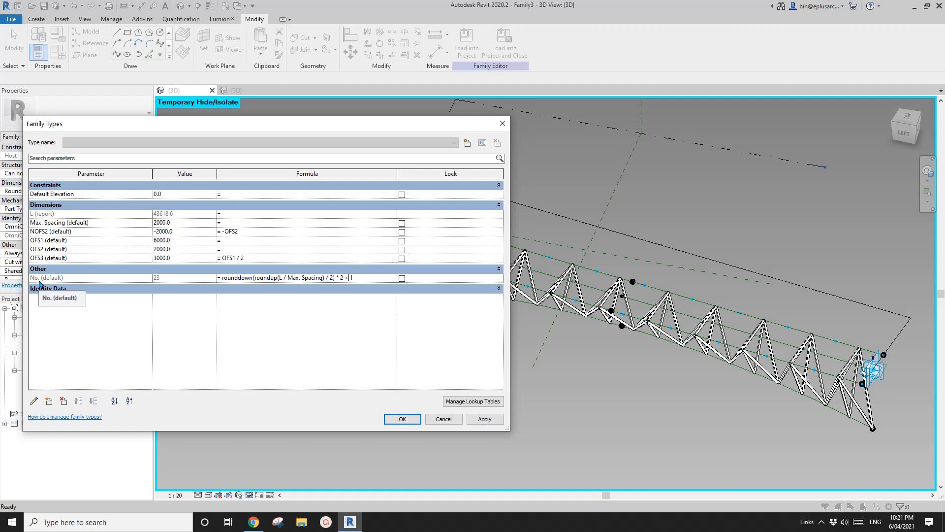
{"action": "left_click", "coordinate": [483, 420]}
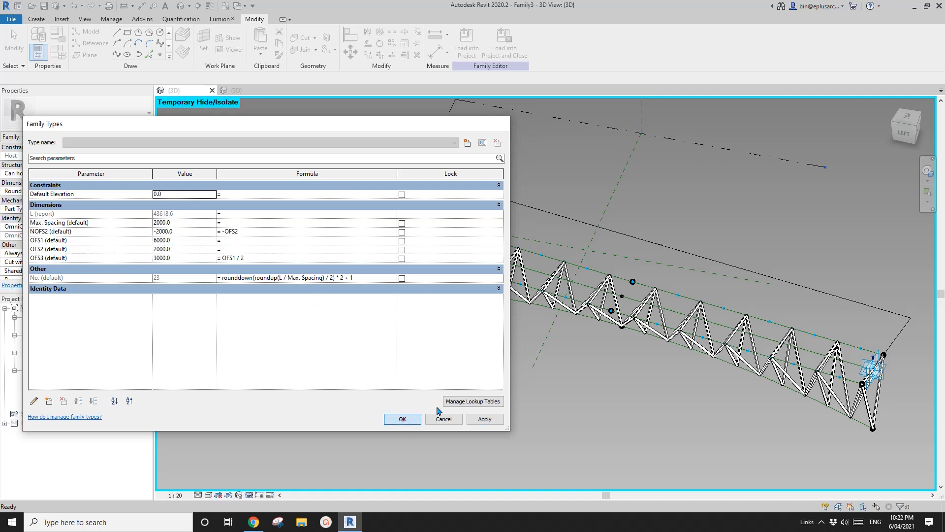
{"action": "left_click", "coordinate": [403, 419]}
- Reset the temporary hide/isolate so that all truss members are displayed in the 3D view
{"action": "scroll", "coordinate": [479, 374], "scroll_direction": "down", "scroll_amount": 4}
{"action": "middle_click_drag", "start_coordinate": [565, 377], "coordinate": [552, 371], "text": "shift"}
{"action": "scroll", "coordinate": [552, 371], "scroll_direction": "up", "scroll_amount": 1}
{"action": "middle_click_drag", "start_coordinate": [551, 371], "coordinate": [546, 369]}
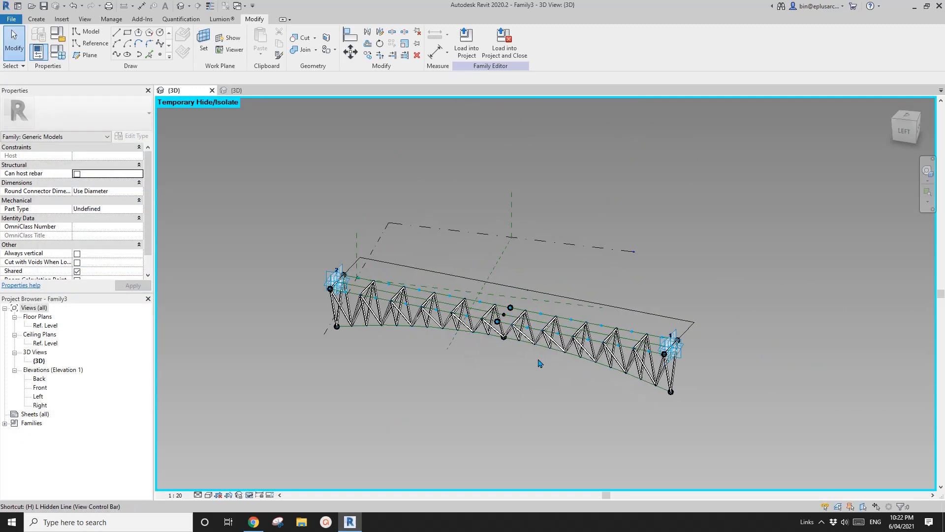
{"action": "key", "text": "r"}
- Move adaptive point 1 toward adaptive point 2, shortening the truss length L to about 34450 mm
{"action": "middle_click_drag", "start_coordinate": [604, 378], "coordinate": [721, 355], "text": "shift"}
{"action": "left_click", "coordinate": [699, 346]}
{"action": "scroll", "coordinate": [700, 347], "scroll_direction": "up", "scroll_amount": 1}
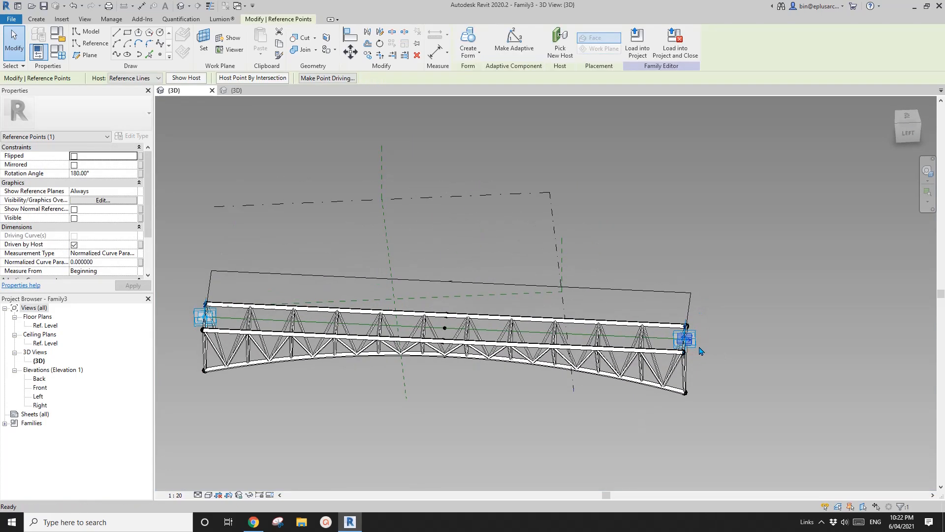
{"action": "key", "text": "Escape"}
{"action": "left_click", "coordinate": [699, 347]}
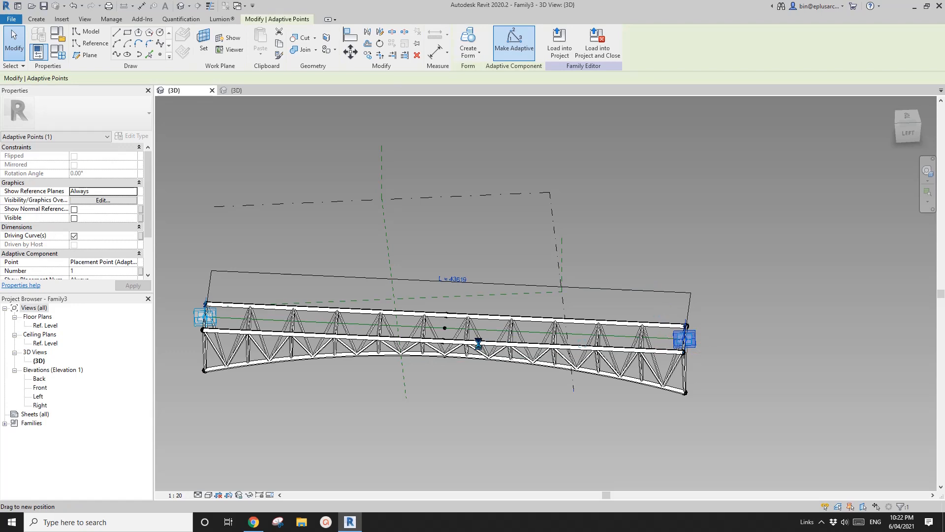
{"action": "left_click_drag", "start_coordinate": [478, 343], "coordinate": [583, 343]}
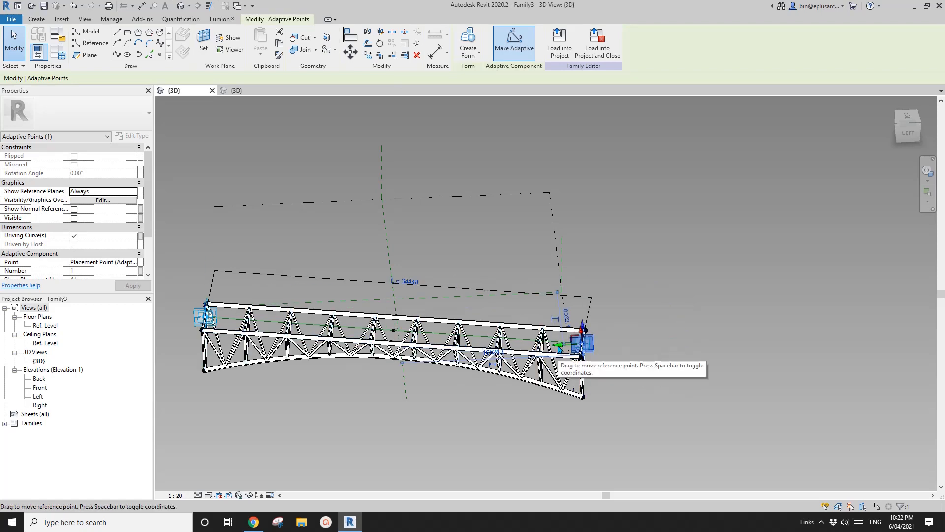
{"action": "scroll", "coordinate": [558, 346], "scroll_direction": "up", "scroll_amount": 1}
{"action": "middle_click_drag", "start_coordinate": [558, 346], "coordinate": [593, 304]}
{"action": "middle_click_drag", "start_coordinate": [593, 304], "coordinate": [600, 298], "text": "shift"}
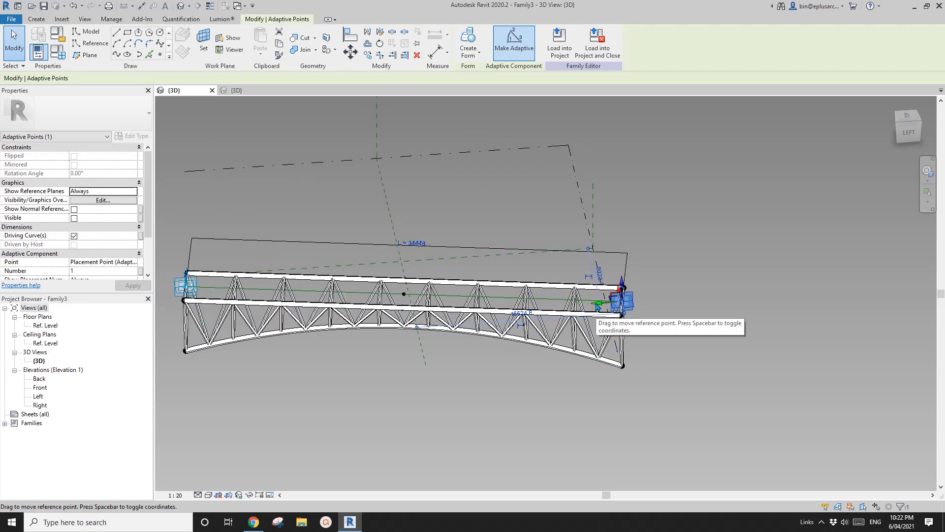
- Move adaptive point 1 inward to shorten L to about 25430 mm and outward to lengthen it to about 40450 mm
{"action": "left_click_drag", "start_coordinate": [595, 307], "coordinate": [484, 302]}
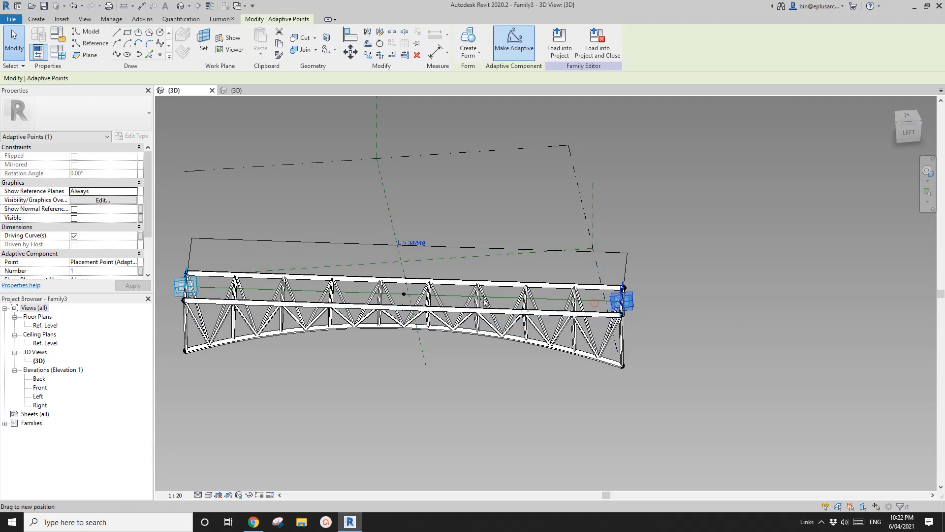
{"action": "left_click_drag", "start_coordinate": [394, 311], "coordinate": [393, 311]}
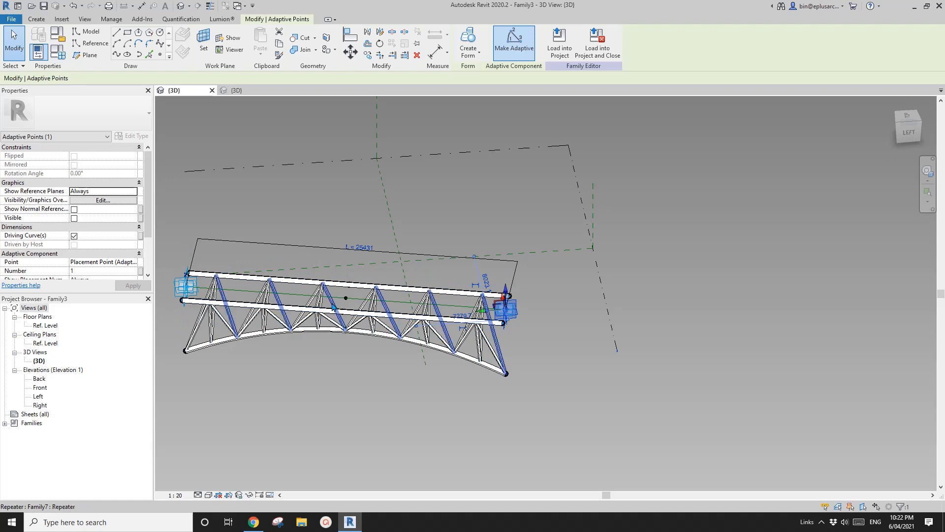
{"action": "left_click_drag", "start_coordinate": [485, 314], "coordinate": [677, 313]}
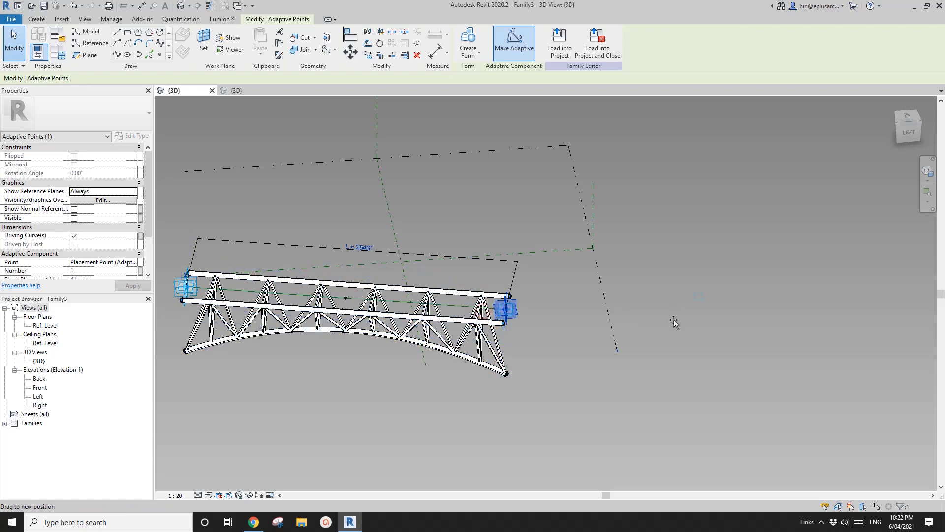
{"action": "scroll", "coordinate": [650, 325], "scroll_direction": "down", "scroll_amount": 2}
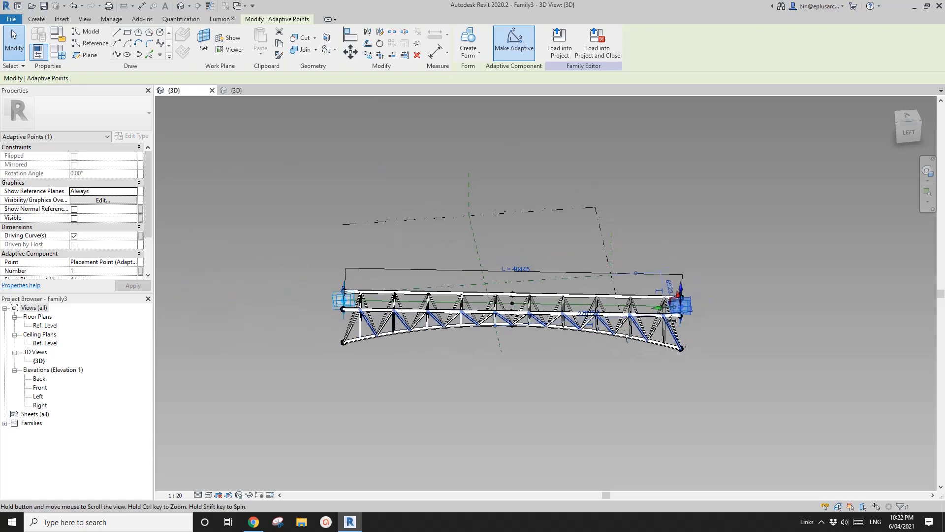
{"action": "key", "text": "Escape"}
{"action": "middle_click_drag", "start_coordinate": [559, 325], "coordinate": [465, 317], "text": "shift"}
- Create a new family from the Metric Generic Model Adaptive.rft template
{"action": "left_click", "coordinate": [247, 91]}
{"action": "scroll", "coordinate": [453, 290], "scroll_direction": "down", "scroll_amount": 3}
{"action": "left_click", "coordinate": [199, 94]}
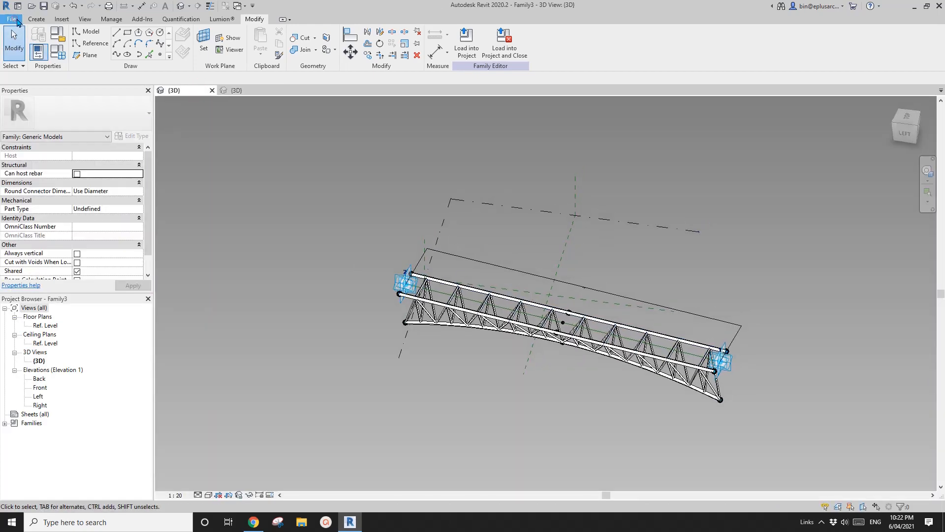
{"action": "left_click", "coordinate": [12, 19]}
{"action": "mouse_move", "coordinate": [22, 43]}
{"action": "left_click", "coordinate": [89, 144]}
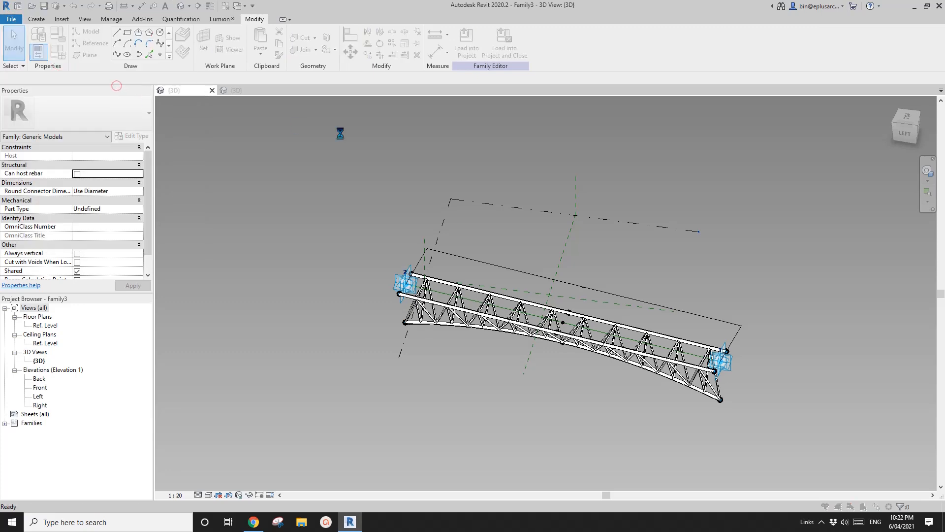
{"action": "scroll", "coordinate": [344, 246], "scroll_direction": "down", "scroll_amount": 5}
{"action": "left_click", "coordinate": [328, 289]}
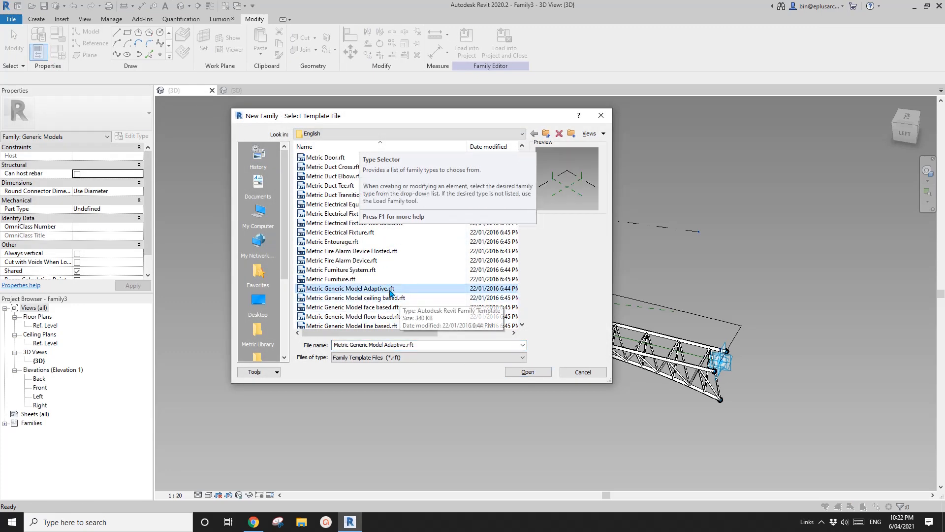
{"action": "left_click", "coordinate": [527, 372]}
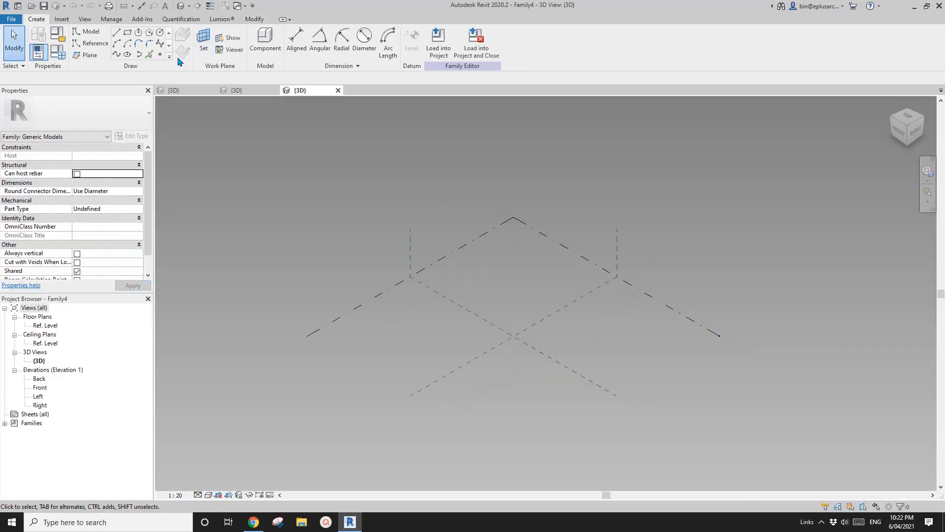
- Place two points on the reference level, one on each side of the center planes, and make both adaptive
{"action": "left_click", "coordinate": [382, 324]}
{"action": "left_click", "coordinate": [609, 326]}
{"action": "key", "text": "Escape"}
{"action": "left_click_drag", "start_coordinate": [293, 256], "coordinate": [675, 369]}
{"action": "left_click", "coordinate": [514, 42]}
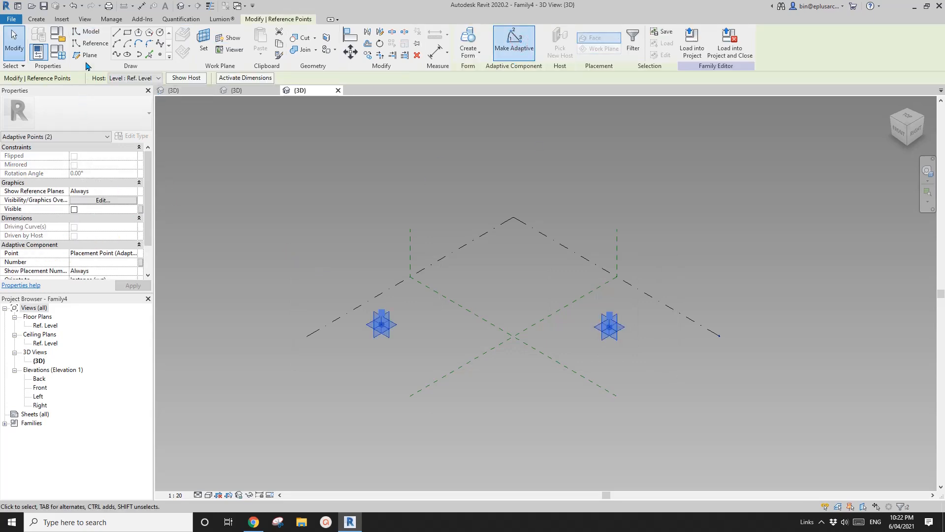
- Connect the two adaptive points with a line through points and make it a reference line
{"action": "left_click", "coordinate": [116, 54]}
{"action": "left_click", "coordinate": [79, 228]}
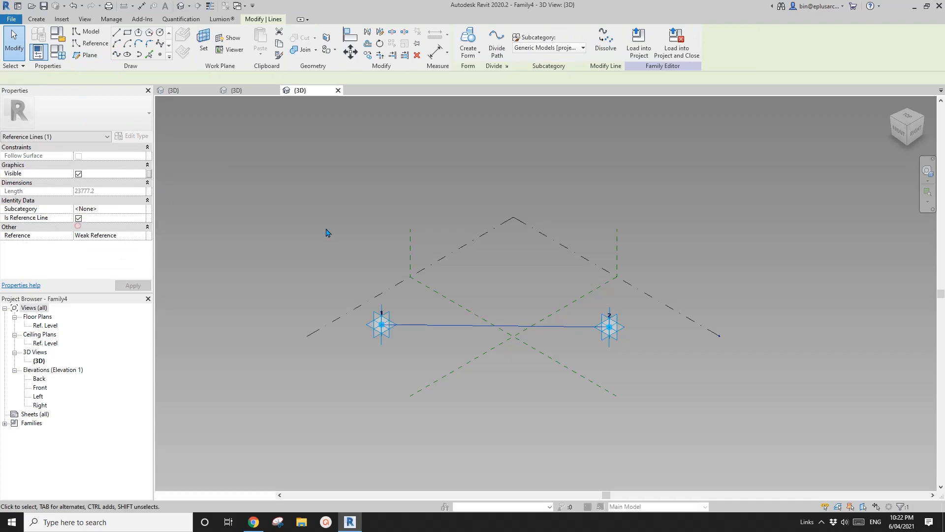
{"action": "middle_click_drag", "start_coordinate": [469, 246], "coordinate": [428, 251], "text": "shift"}
{"action": "key", "text": "Escape"}
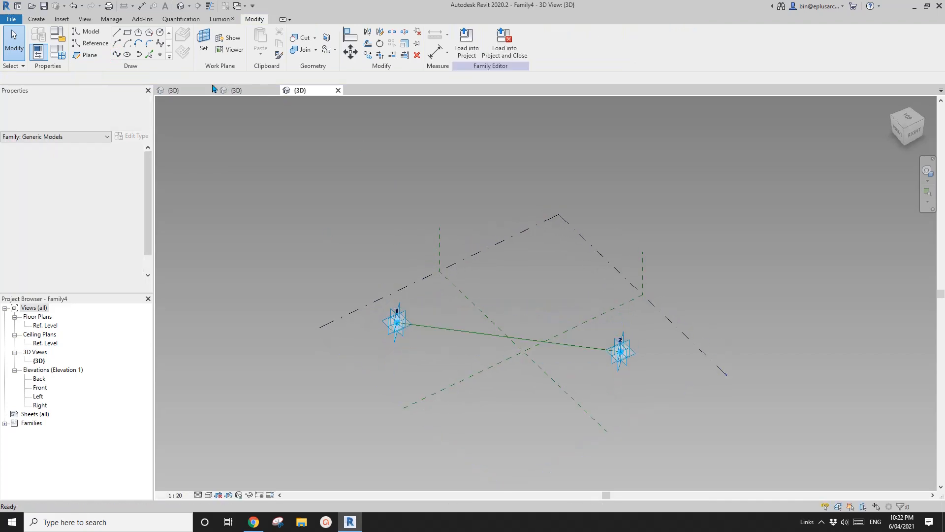
- Load the 20210405 Adaptive Structural Framing family into Family4 only
{"action": "left_click", "coordinate": [194, 91]}
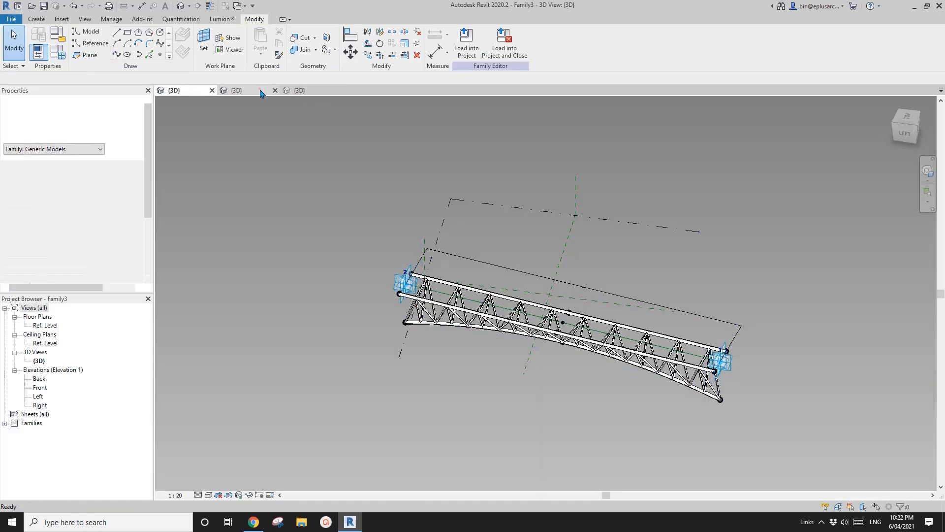
{"action": "left_click", "coordinate": [260, 91]}
{"action": "left_click", "coordinate": [466, 44]}
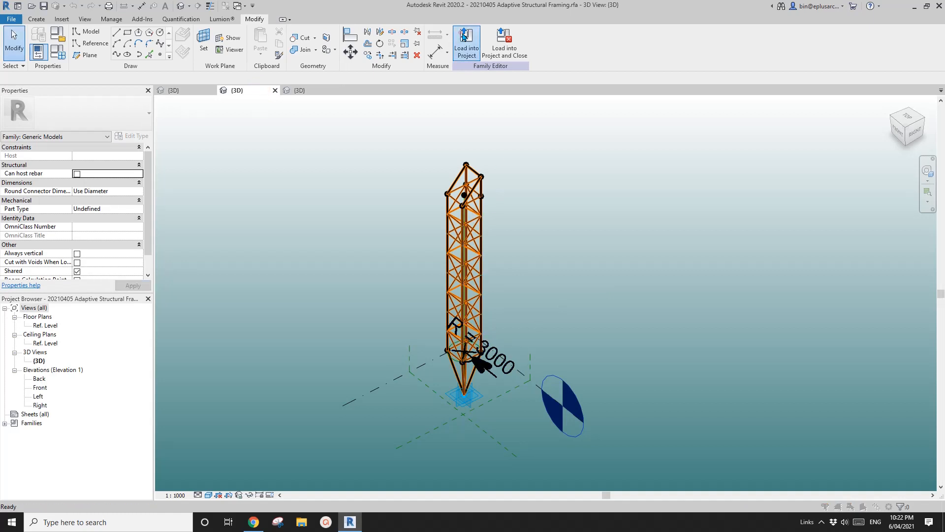
{"action": "left_click", "coordinate": [296, 203]}
{"action": "left_click", "coordinate": [295, 195]}
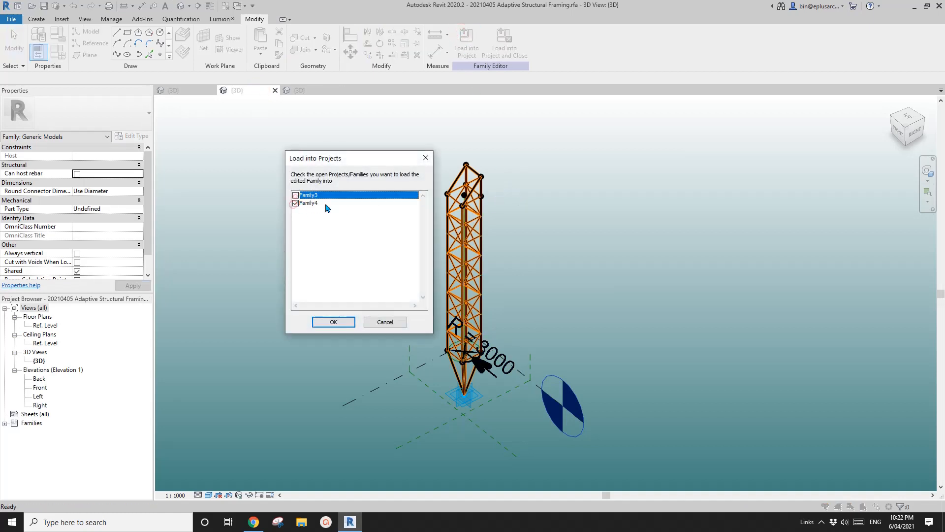
{"action": "left_click", "coordinate": [347, 326]}
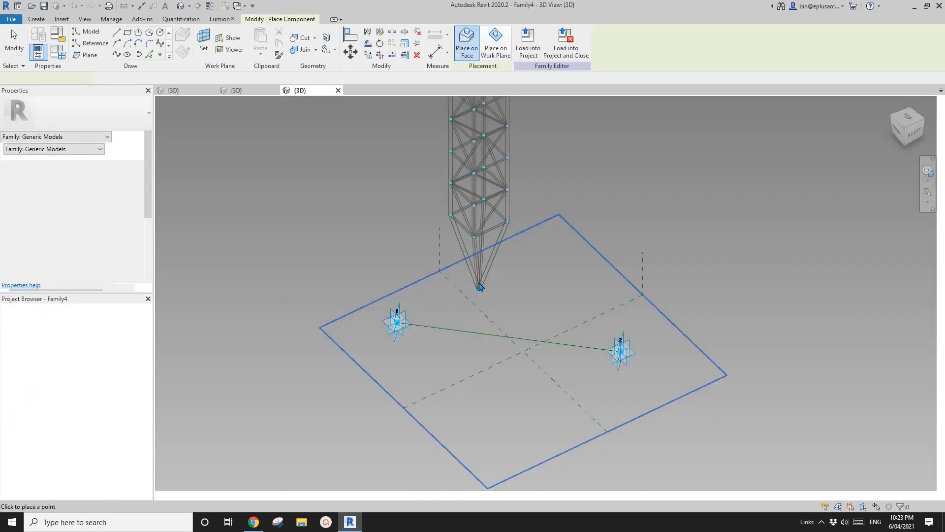
- Place the 20210405 Adaptive Structural Framing column on adaptive point 1, using placement on the work plane
{"action": "middle_click_drag", "start_coordinate": [433, 329], "coordinate": [495, 368], "text": "shift"}
{"action": "scroll", "coordinate": [445, 350], "scroll_direction": "down", "scroll_amount": 1}
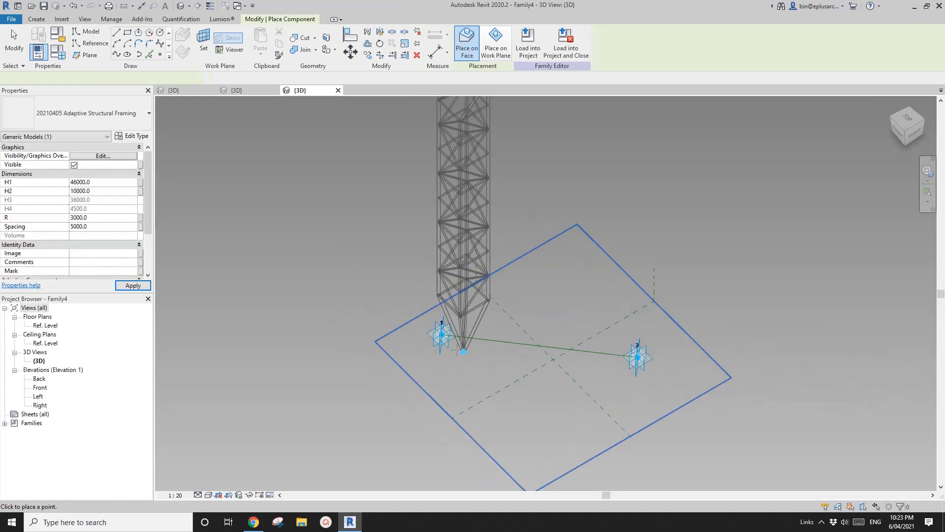
{"action": "scroll", "coordinate": [457, 360], "scroll_direction": "up", "scroll_amount": 1}
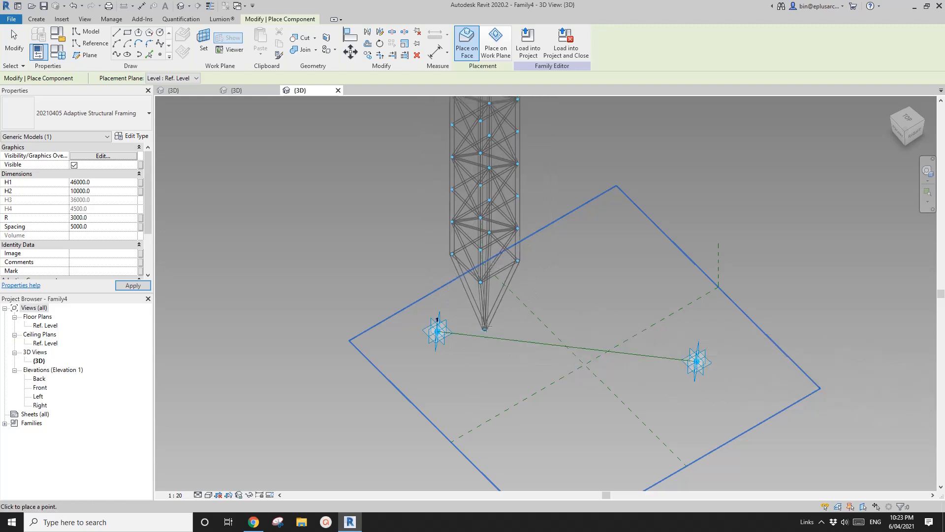
{"action": "left_click", "coordinate": [493, 51]}
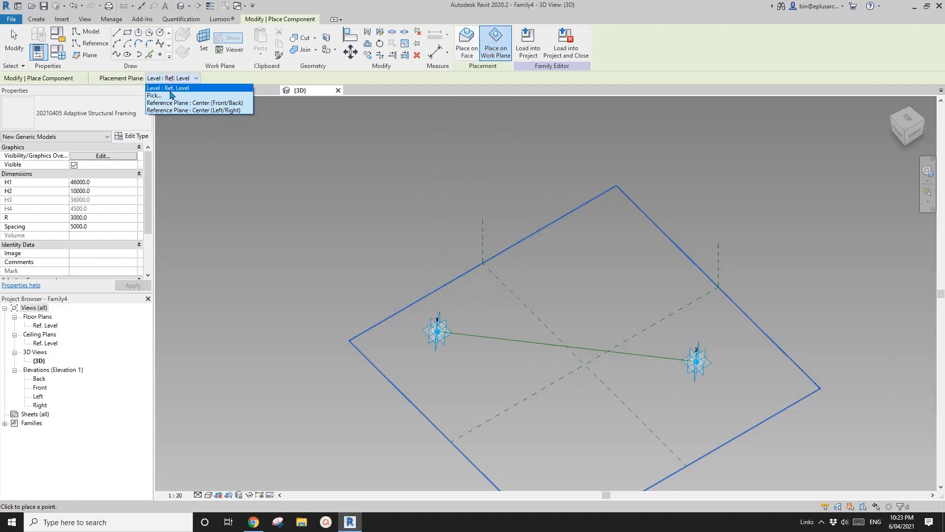
{"action": "key", "text": "Escape"}
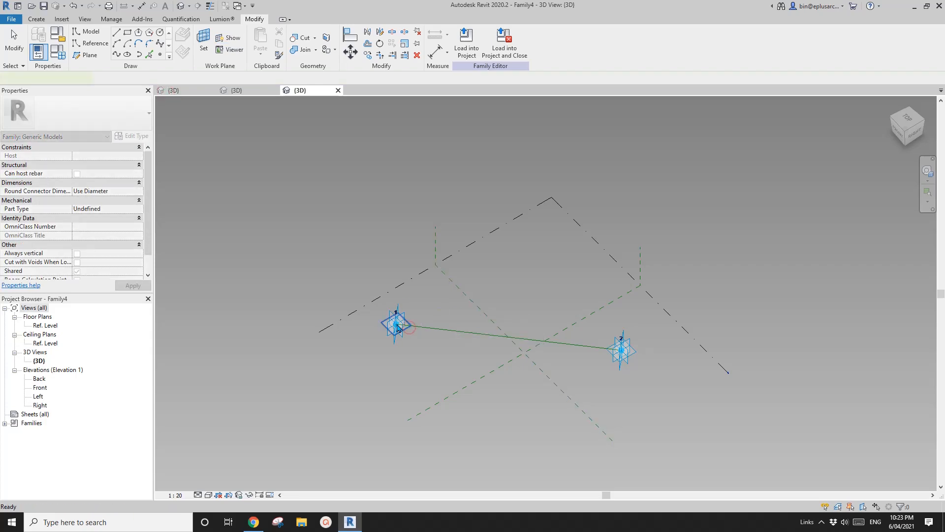
{"action": "key", "text": "Escape"}
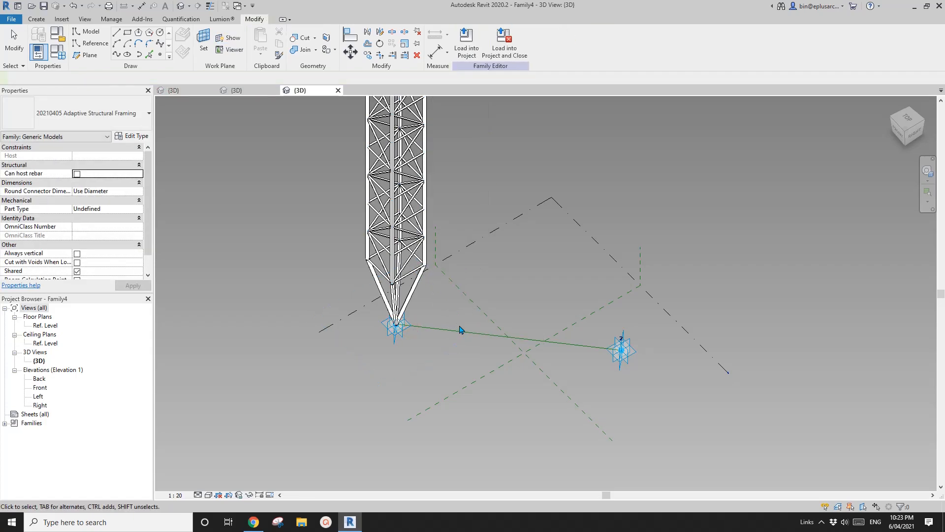
- Move adaptive point 2 away from the column to lengthen the reference line, and shift adaptive point 1
{"action": "middle_click_drag", "start_coordinate": [492, 305], "coordinate": [456, 407], "text": "shift"}
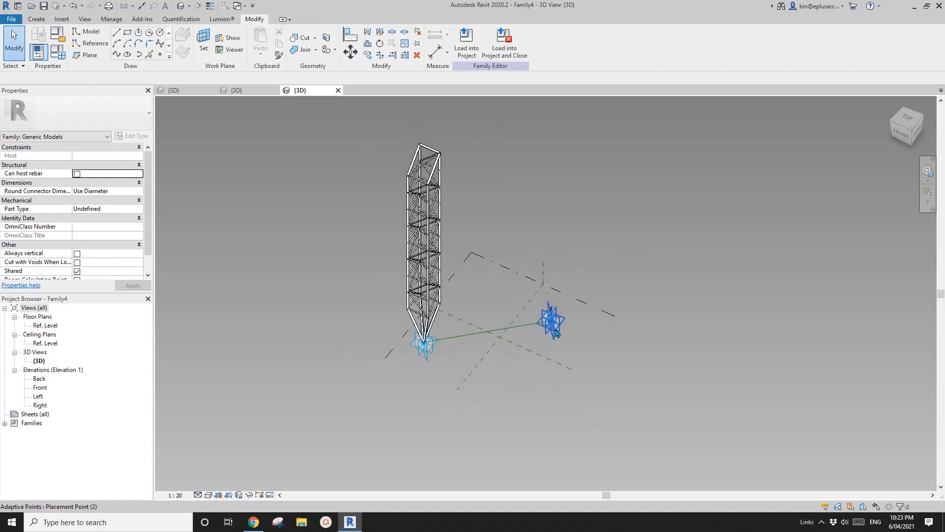
{"action": "left_click_drag", "start_coordinate": [556, 333], "coordinate": [720, 303]}
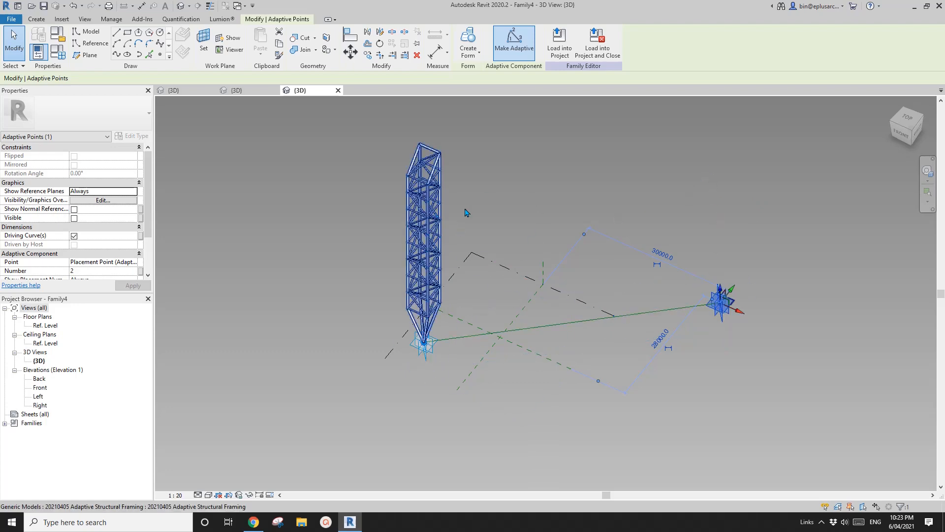
{"action": "middle_click_drag", "start_coordinate": [429, 223], "coordinate": [552, 333], "text": "shift"}
{"action": "left_click_drag", "start_coordinate": [551, 343], "coordinate": [615, 348]}
{"action": "middle_click_drag", "start_coordinate": [656, 237], "coordinate": [485, 289], "text": "shift"}
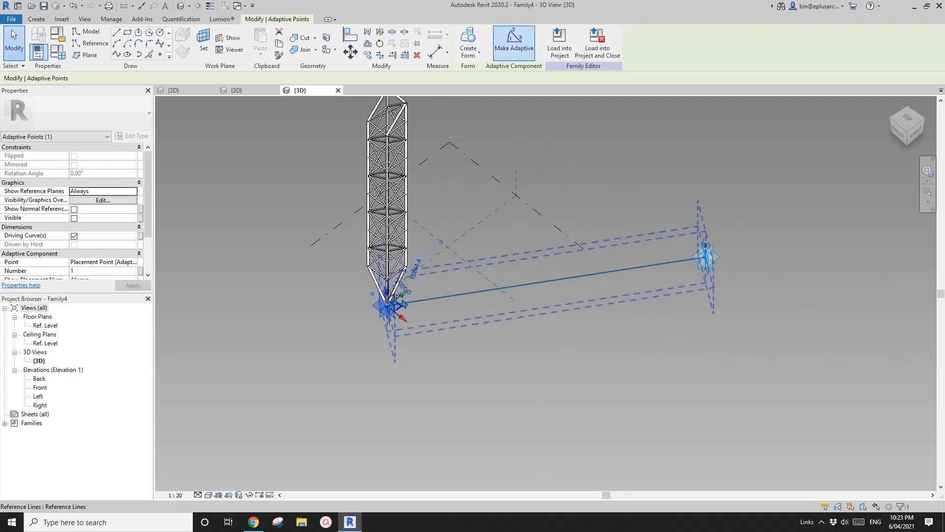
{"action": "middle_click_drag", "start_coordinate": [556, 270], "coordinate": [532, 280], "text": "shift"}
{"action": "key", "text": "Escape"}
- Place a reference point on the reference line between the adaptive points, near point 1
{"action": "left_click", "coordinate": [159, 56]}
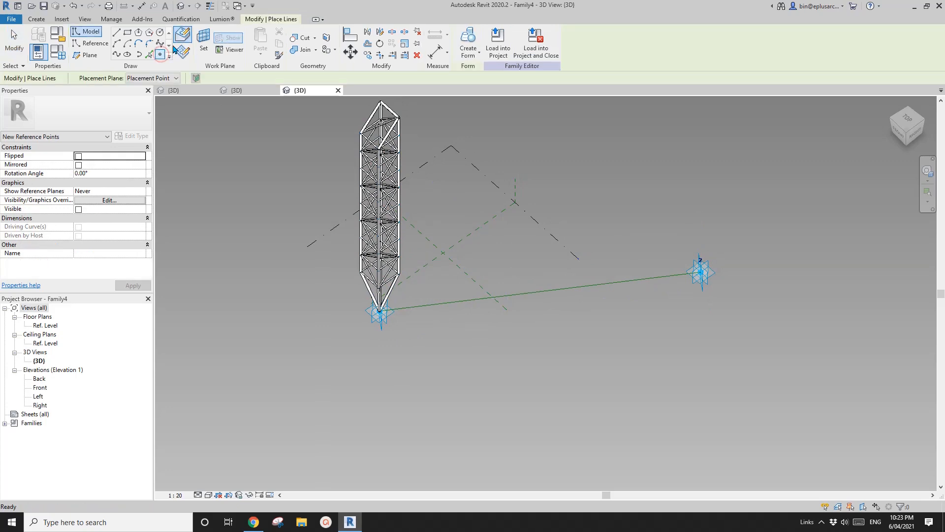
{"action": "left_click", "coordinate": [444, 302]}
{"action": "key", "text": "Escape"}
{"action": "scroll", "coordinate": [443, 303], "scroll_direction": "up", "scroll_amount": 2}
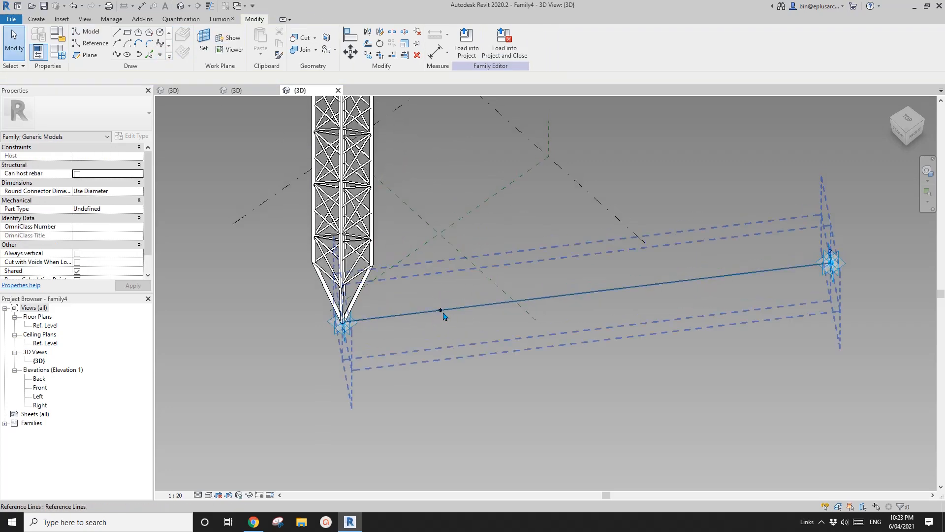
- Set the hosted point's Show Reference Planes to Always and turn off Show Normal Reference Plane Only
{"action": "left_click", "coordinate": [441, 310]}
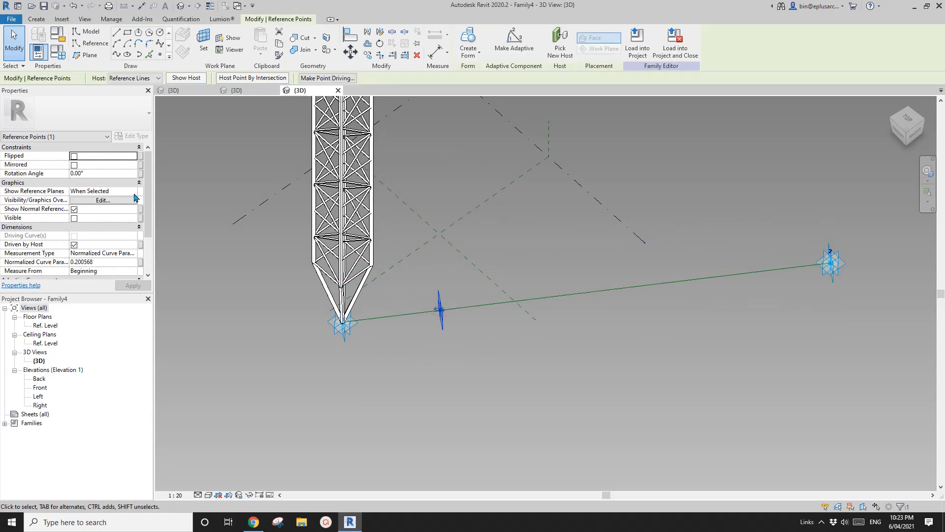
{"action": "left_click", "coordinate": [132, 191]}
{"action": "left_click", "coordinate": [86, 204]}
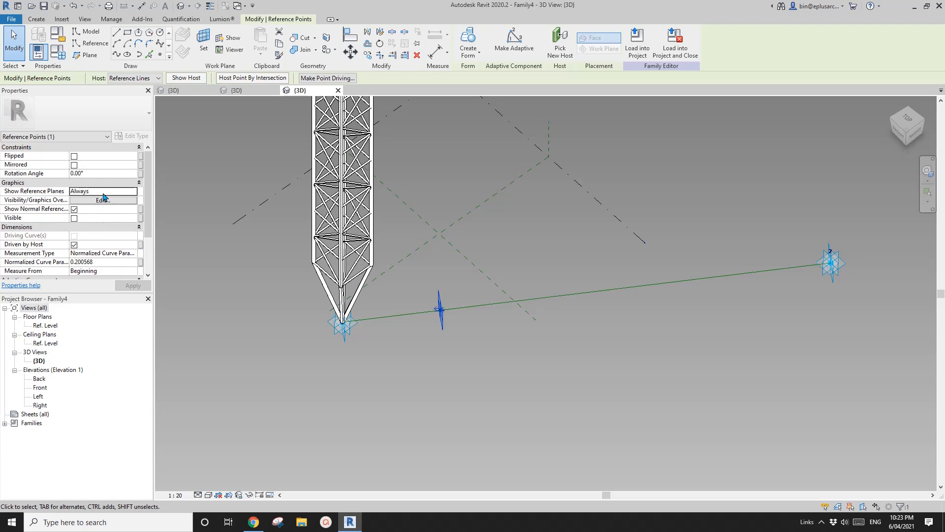
{"action": "left_click", "coordinate": [74, 209]}
{"action": "middle_click_drag", "start_coordinate": [519, 271], "coordinate": [434, 349], "text": "shift"}
{"action": "left_click", "coordinate": [475, 291]}
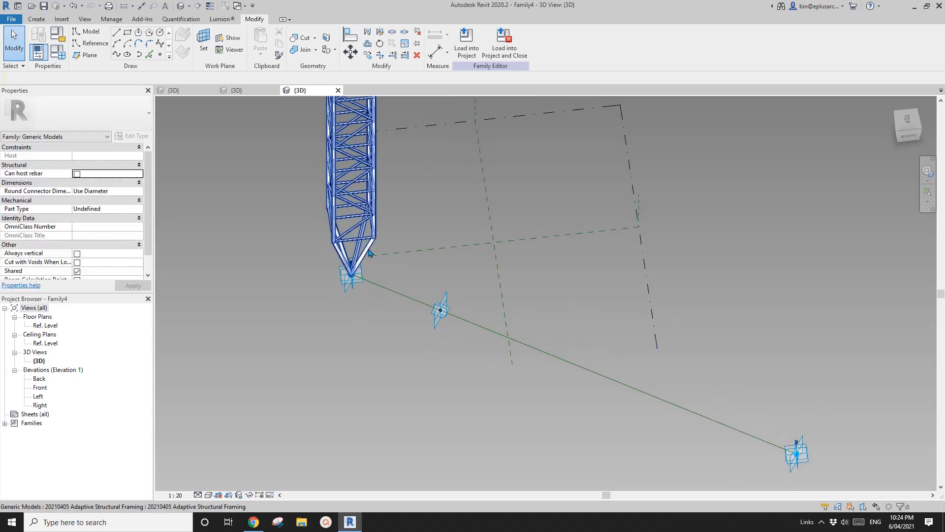
- Rehost the column's base point from adaptive point 1 to the horizontal plane of the reference point on the line
{"action": "left_click", "coordinate": [373, 178]}
{"action": "key", "text": "Escape"}
{"action": "left_click", "coordinate": [351, 279]}
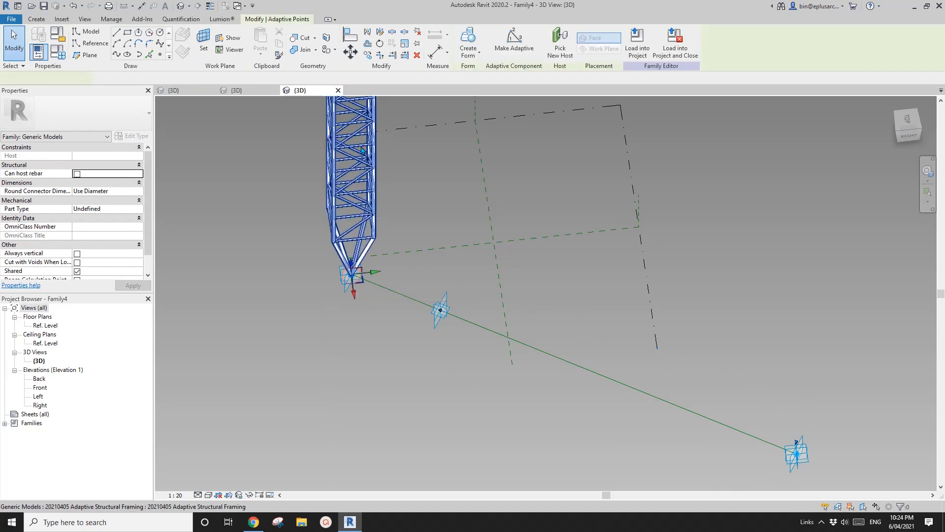
{"action": "left_click", "coordinate": [558, 59]}
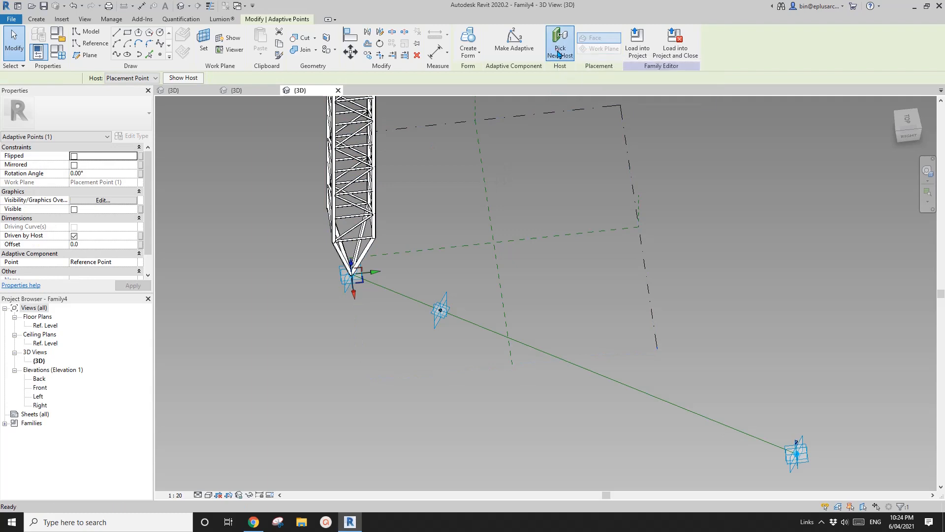
{"action": "left_click", "coordinate": [69, 80]}
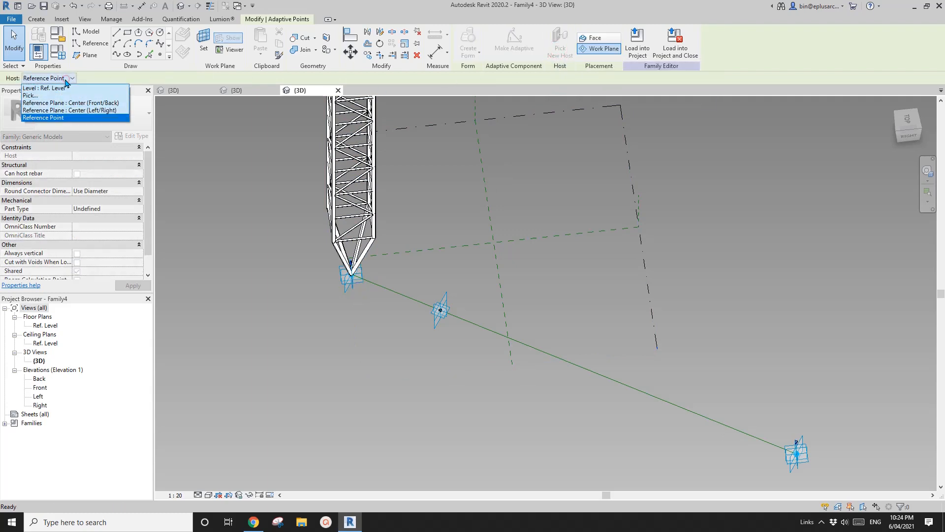
{"action": "left_click", "coordinate": [50, 102]}
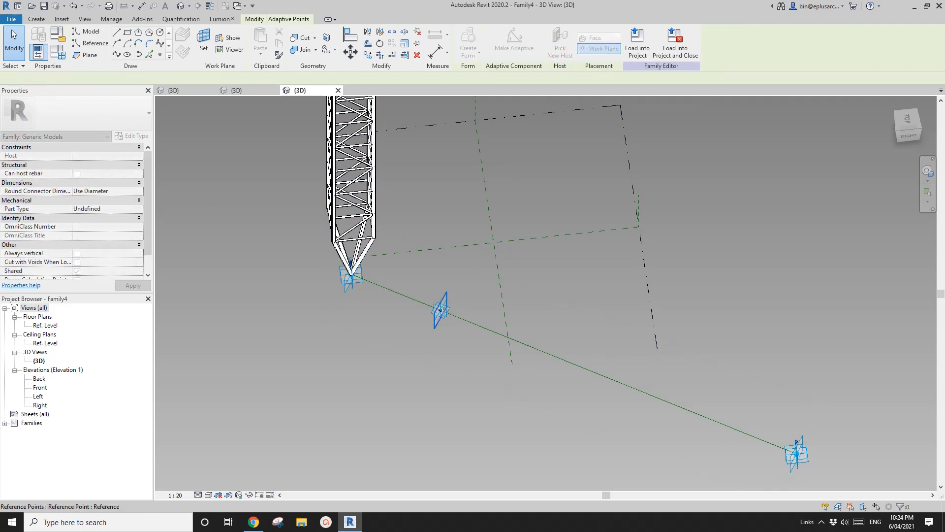
{"action": "left_click", "coordinate": [452, 308]}
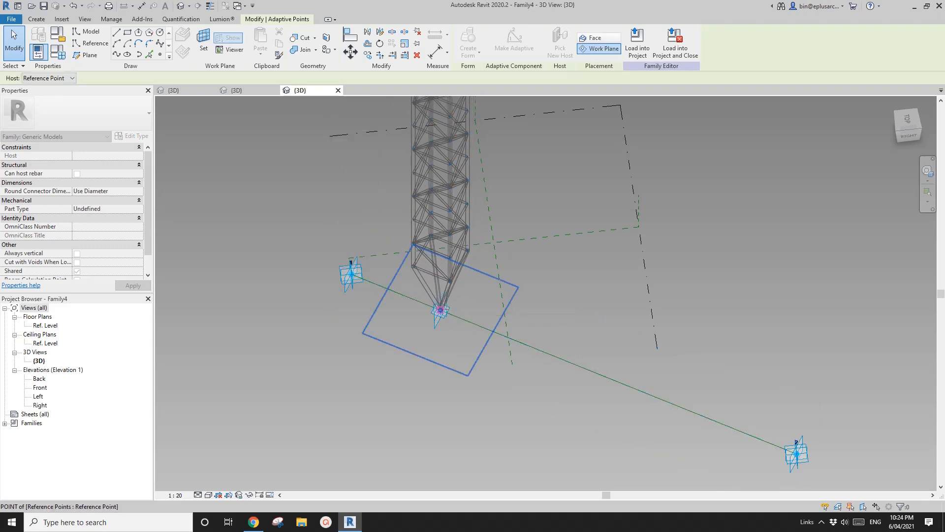
{"action": "left_click", "coordinate": [440, 310]}
{"action": "middle_click_drag", "start_coordinate": [497, 345], "coordinate": [433, 376], "text": "shift"}
{"action": "scroll", "coordinate": [453, 247], "scroll_direction": "up", "scroll_amount": 1}
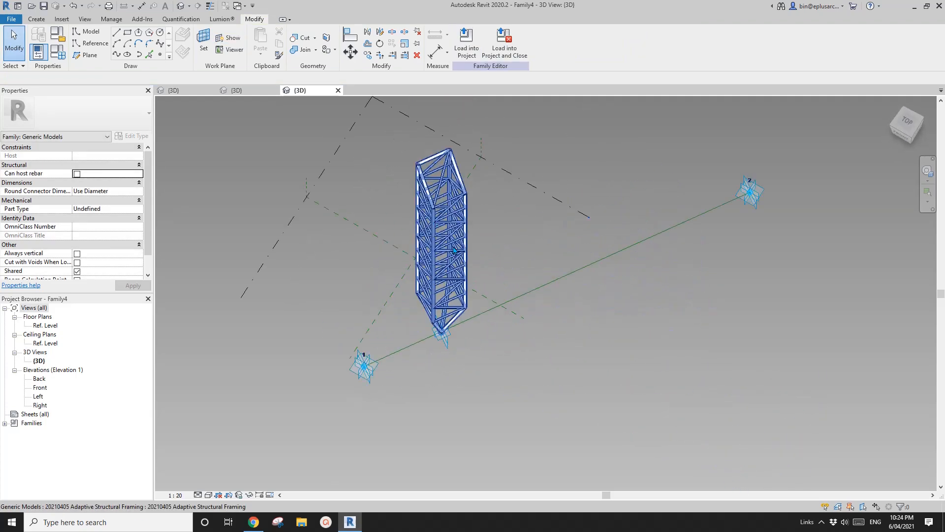
{"action": "scroll", "coordinate": [460, 253], "scroll_direction": "down", "scroll_amount": 2}
{"action": "middle_click_drag", "start_coordinate": [459, 252], "coordinate": [449, 304], "text": "shift"}
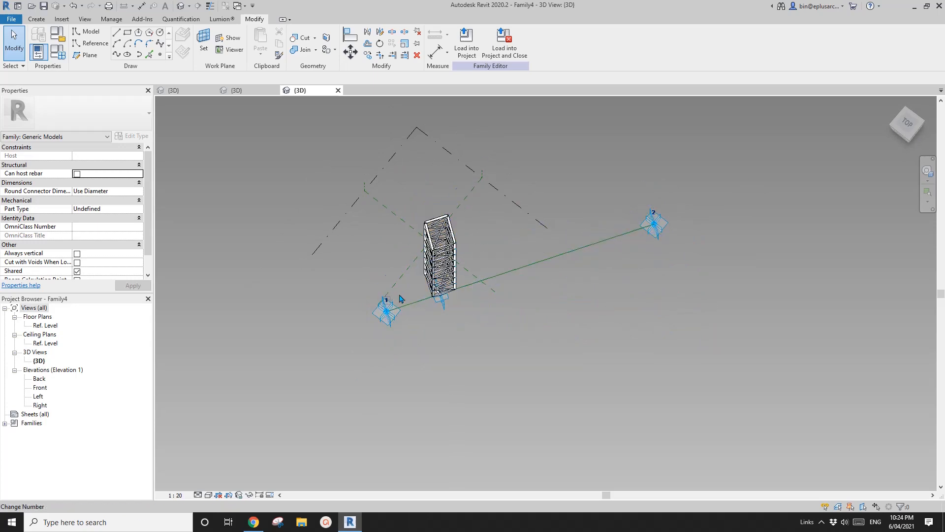
{"action": "mouse_move", "coordinate": [549, 280]}
{"action": "middle_mouse_down", "text": "shift"}
{"action": "mouse_move", "coordinate": [521, 300]}
{"action": "mouse_move", "coordinate": [544, 285]}
{"action": "middle_mouse_up", "text": "shift"}
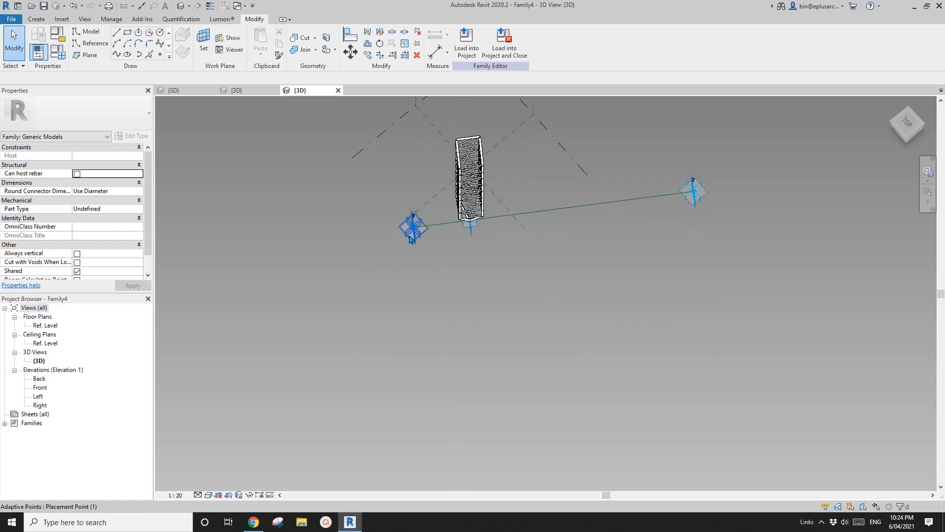
- Drag placement point 1 to a new position to test how the reference line and its hosted truss respond
{"action": "left_click", "coordinate": [410, 239]}
{"action": "left_click_drag", "start_coordinate": [414, 257], "coordinate": [741, 399]}
{"action": "middle_click_drag", "start_coordinate": [757, 415], "coordinate": [655, 399], "text": "shift"}
{"action": "middle_click_drag", "start_coordinate": [715, 402], "coordinate": [415, 301]}
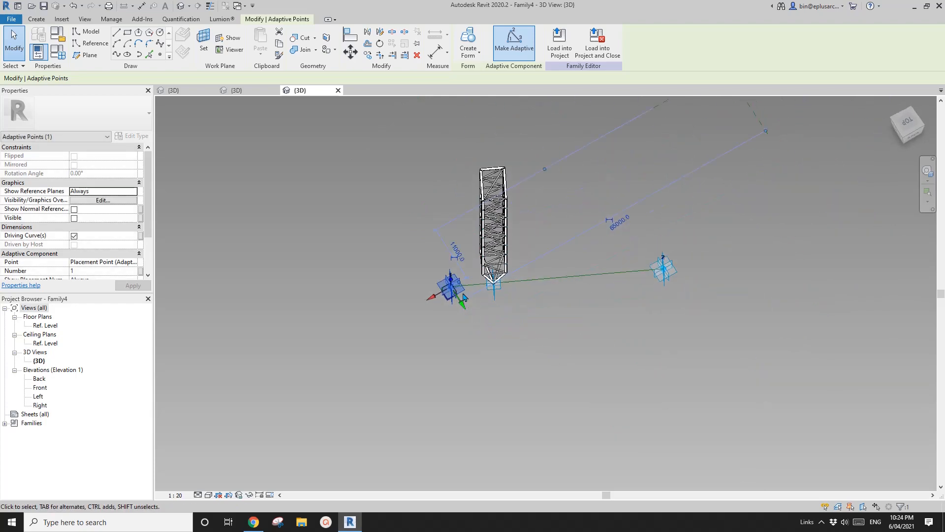
{"action": "left_click", "coordinate": [507, 314]}
- Select the vertical truss standing on the reference line between placement points 1 and 2
{"action": "scroll", "coordinate": [507, 314], "scroll_direction": "up", "scroll_amount": 1}
{"action": "middle_click_drag", "start_coordinate": [507, 314], "coordinate": [371, 267], "text": "shift"}
{"action": "left_click", "coordinate": [422, 169]}
{"action": "middle_click_drag", "start_coordinate": [421, 169], "coordinate": [527, 283], "text": "shift"}
{"action": "scroll", "coordinate": [432, 254], "scroll_direction": "down", "scroll_amount": 1}
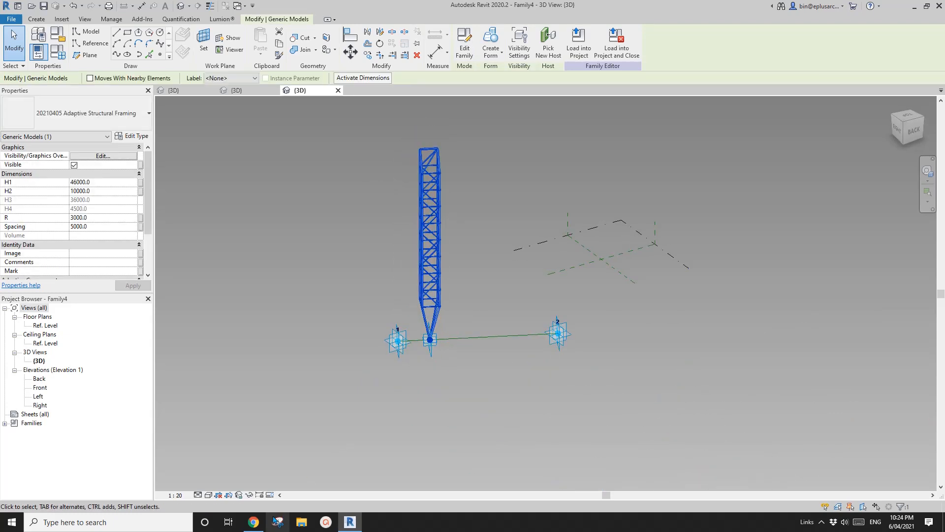
- Switch to Chrome to examine the truss columns in the Tokyo Forum project images, and return to Revit
{"action": "left_click", "coordinate": [253, 521]}
{"action": "scroll", "coordinate": [353, 270], "scroll_direction": "up", "scroll_amount": 15}
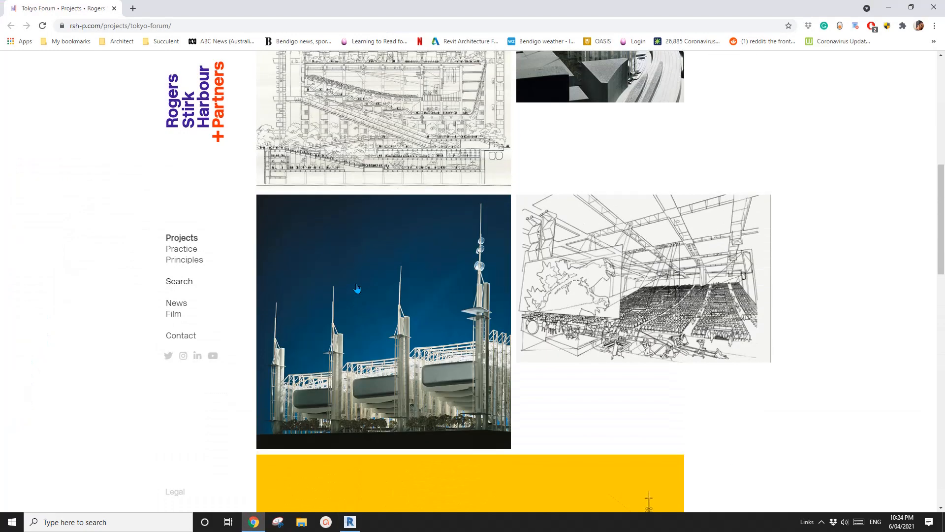
{"action": "scroll", "coordinate": [356, 287], "scroll_direction": "up", "scroll_amount": 1}
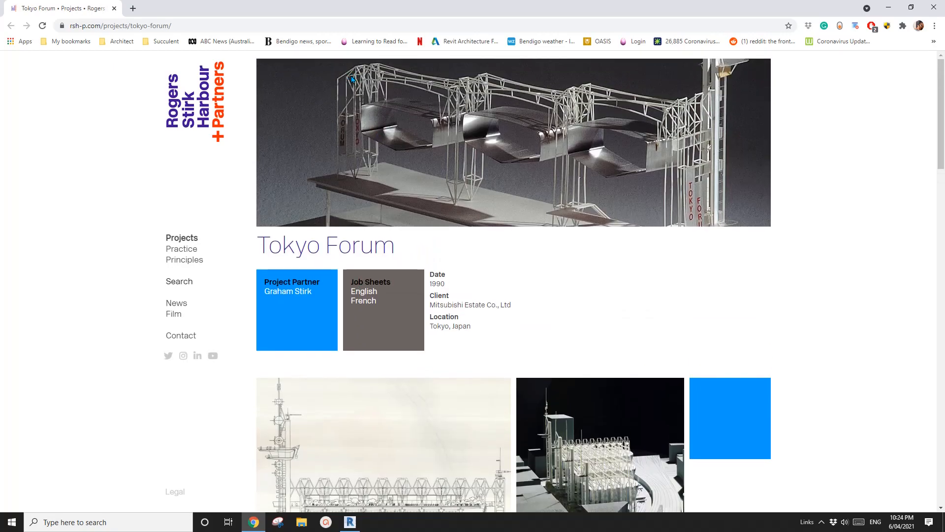
{"action": "scroll", "coordinate": [352, 79], "scroll_direction": "down", "scroll_amount": 9}
{"action": "scroll", "coordinate": [403, 241], "scroll_direction": "up", "scroll_amount": 7}
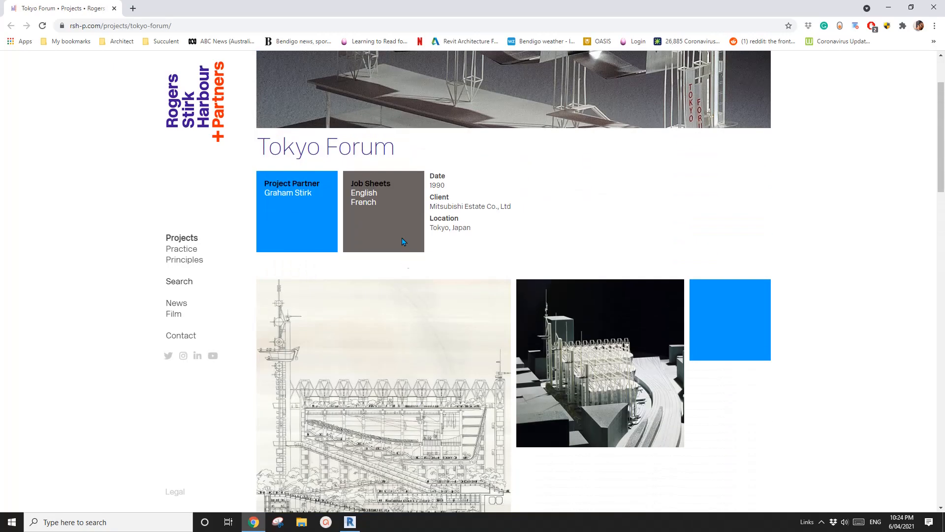
{"action": "scroll", "coordinate": [403, 241], "scroll_direction": "up", "scroll_amount": 2}
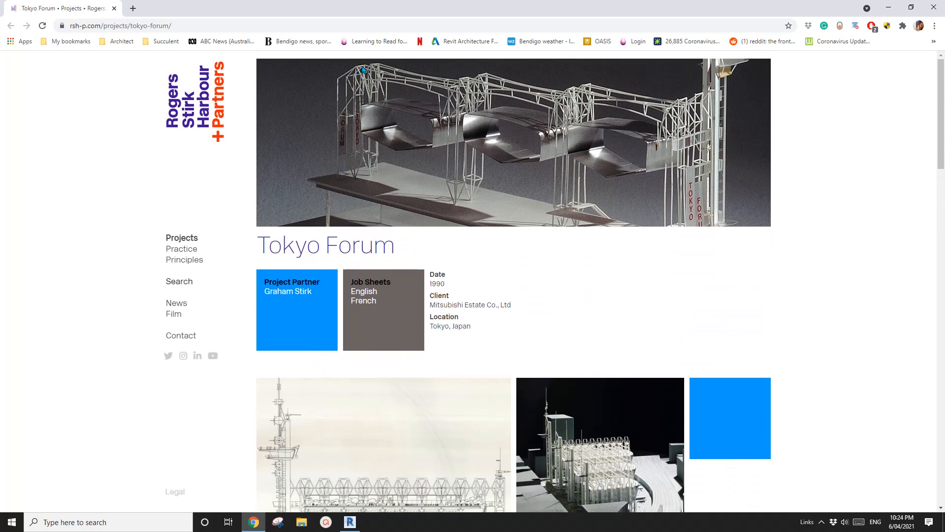
{"action": "left_click", "coordinate": [358, 522]}
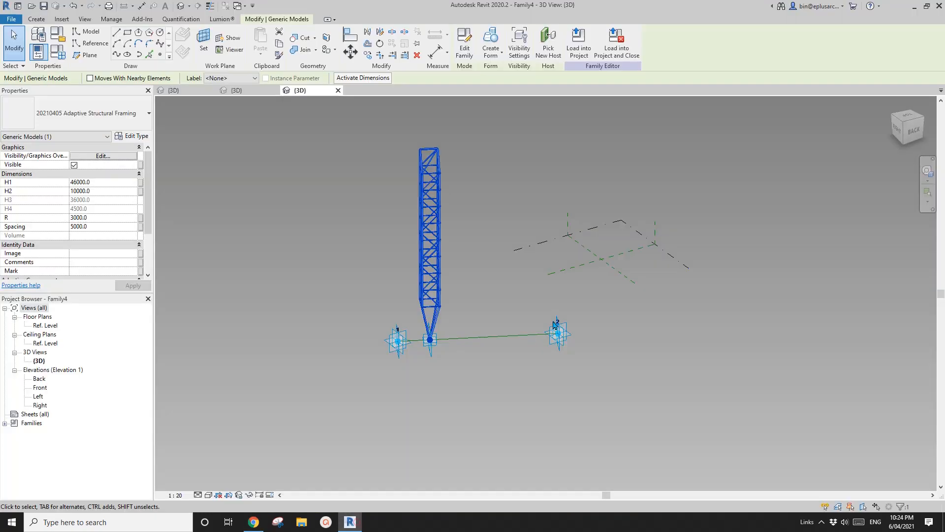
- Drag the truss off its reference point on the line to an open area beyond the reference planes
{"action": "middle_click_drag", "start_coordinate": [593, 389], "coordinate": [453, 218], "text": "shift"}
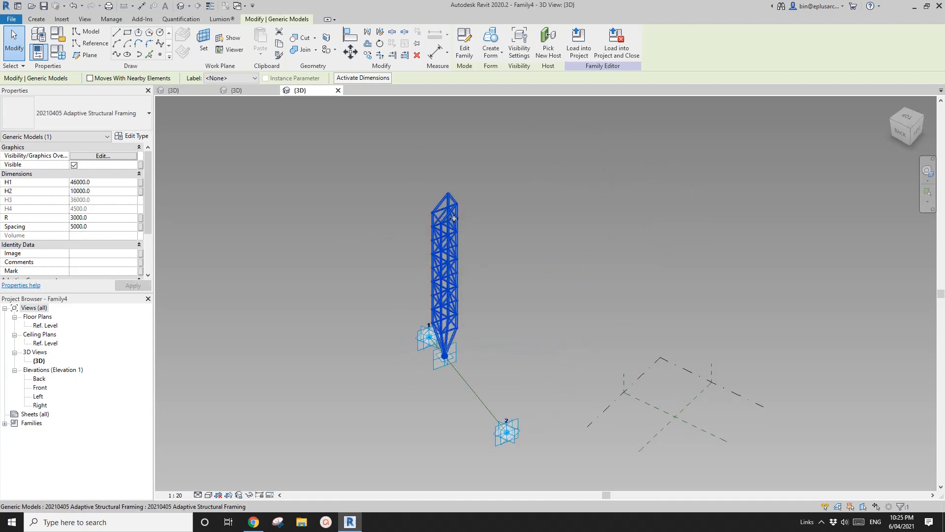
{"action": "middle_click_drag", "start_coordinate": [447, 252], "coordinate": [470, 290], "text": "shift"}
{"action": "scroll", "coordinate": [462, 323], "scroll_direction": "up", "scroll_amount": 1}
{"action": "scroll", "coordinate": [466, 352], "scroll_direction": "up", "scroll_amount": 1}
{"action": "scroll", "coordinate": [476, 358], "scroll_direction": "down", "scroll_amount": 3}
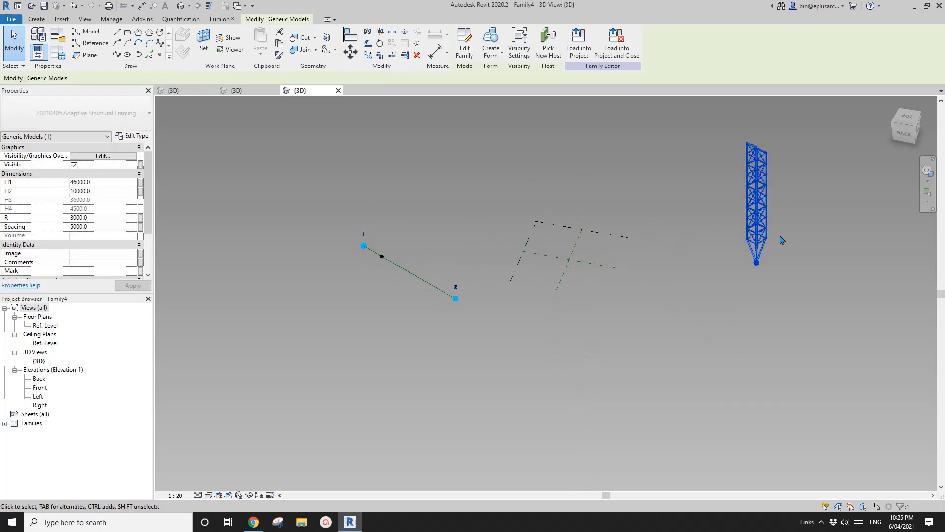
{"action": "middle_click_drag", "start_coordinate": [638, 274], "coordinate": [597, 247], "text": "shift"}
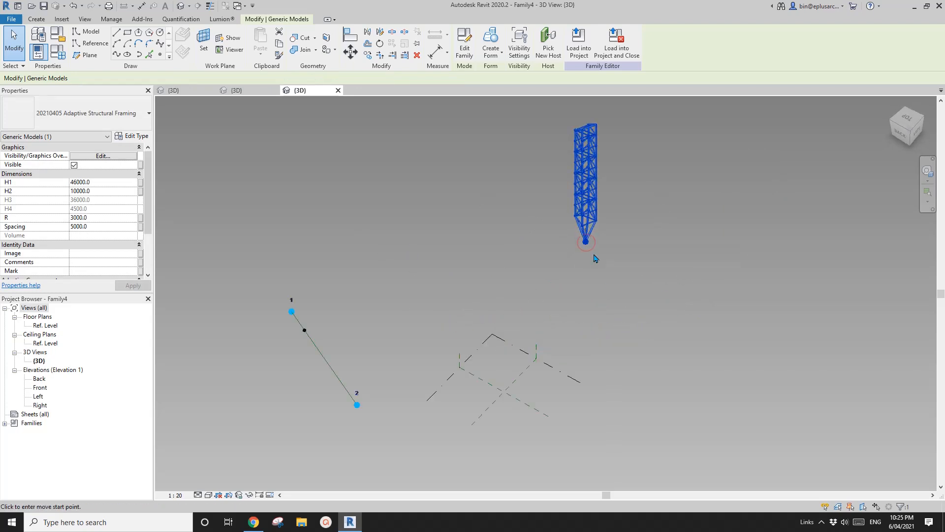
- Move the truss by its base placement point onto the reference point on the line between points 1 and 2
{"action": "key", "text": "m"}
{"action": "key", "text": "v"}
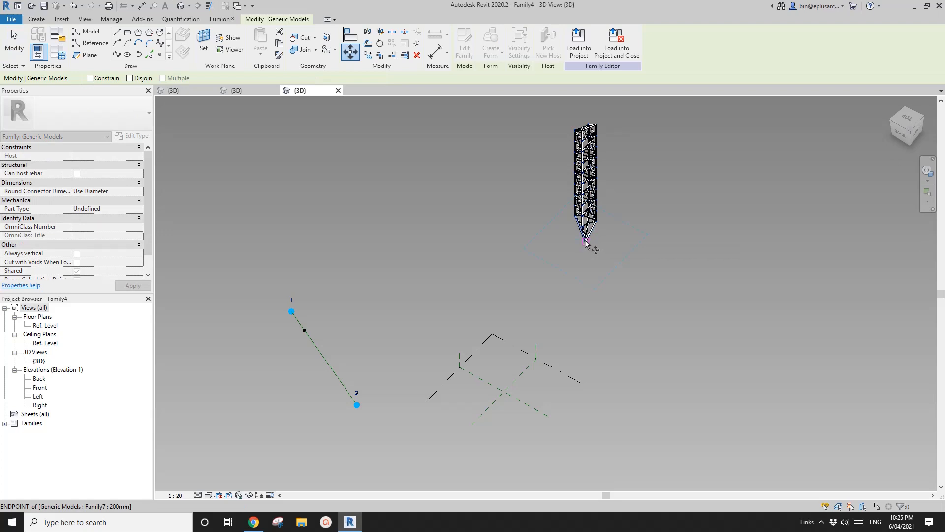
{"action": "scroll", "coordinate": [585, 243], "scroll_direction": "up", "scroll_amount": 3}
{"action": "scroll", "coordinate": [587, 246], "scroll_direction": "up", "scroll_amount": 3}
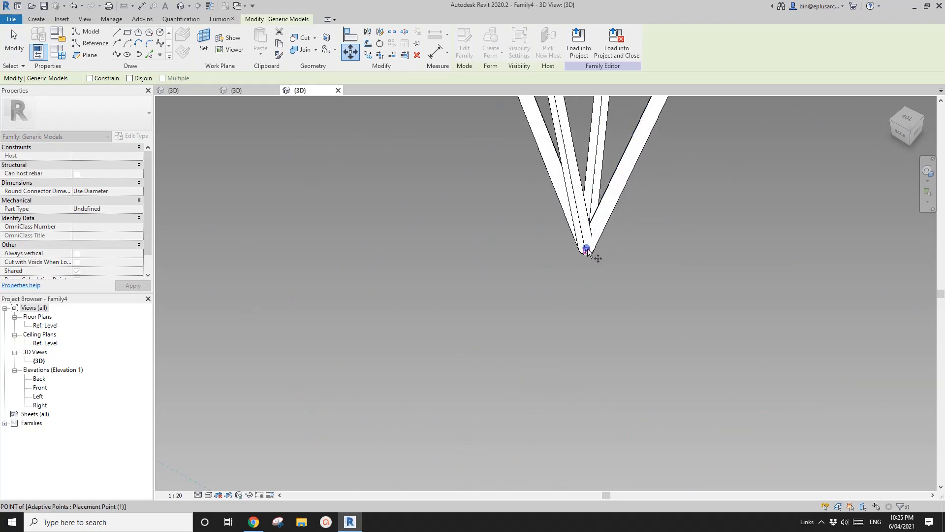
{"action": "left_click", "coordinate": [586, 249]}
{"action": "scroll", "coordinate": [542, 266], "scroll_direction": "down", "scroll_amount": 6}
{"action": "scroll", "coordinate": [480, 274], "scroll_direction": "up", "scroll_amount": 2}
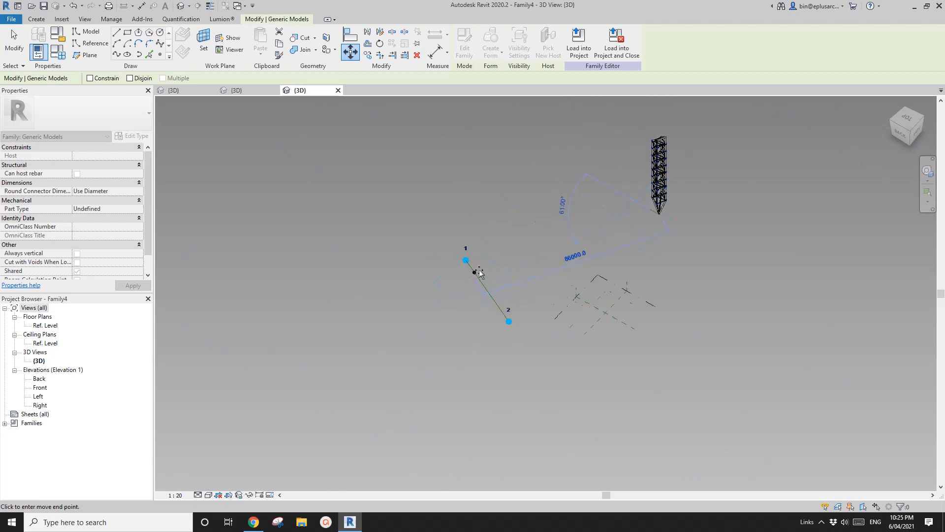
{"action": "scroll", "coordinate": [480, 273], "scroll_direction": "up", "scroll_amount": 5}
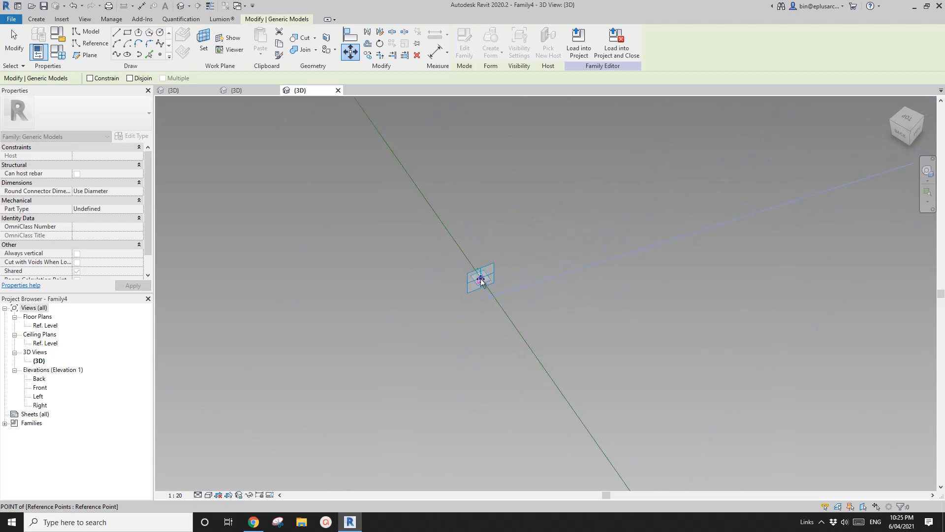
{"action": "left_click", "coordinate": [481, 279]}
{"action": "scroll", "coordinate": [534, 283], "scroll_direction": "down", "scroll_amount": 2}
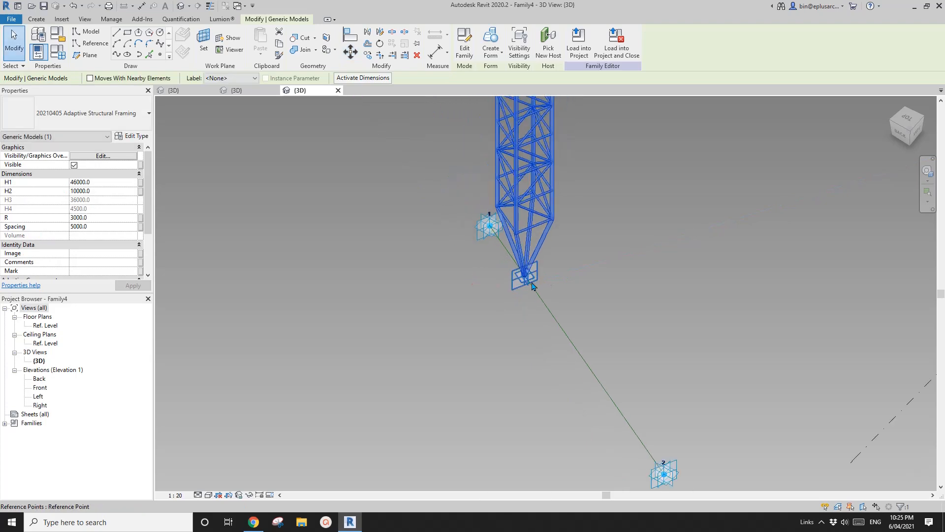
{"action": "middle_click_drag", "start_coordinate": [531, 287], "coordinate": [656, 297], "text": "shift"}
{"action": "left_click", "coordinate": [657, 297]}
- Copy the truss together with its reference point to a free position beside it, near the reference line
{"action": "scroll", "coordinate": [570, 261], "scroll_direction": "down", "scroll_amount": 3}
{"action": "middle_click_drag", "start_coordinate": [569, 261], "coordinate": [565, 341]}
{"action": "scroll", "coordinate": [550, 223], "scroll_direction": "up", "scroll_amount": 1}
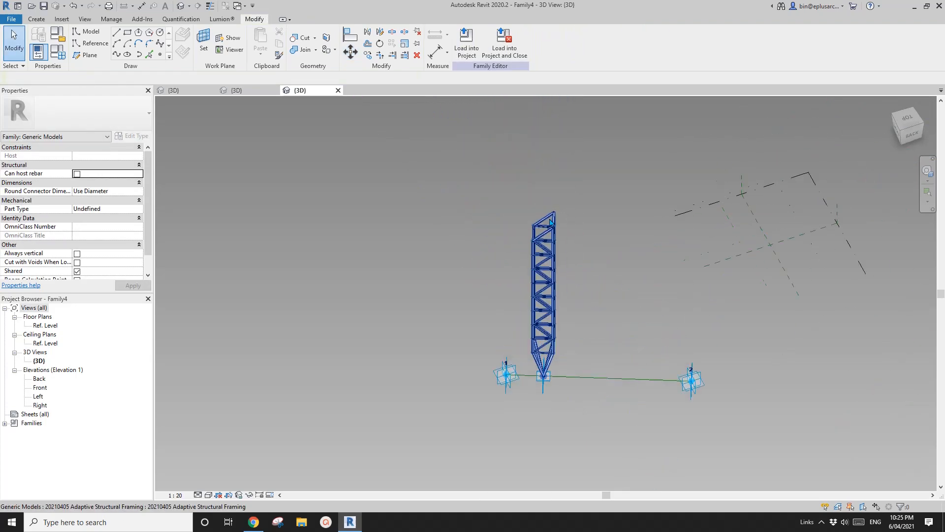
{"action": "scroll", "coordinate": [550, 223], "scroll_direction": "up", "scroll_amount": 1}
{"action": "middle_click_drag", "start_coordinate": [590, 293], "coordinate": [565, 289], "text": "shift"}
{"action": "scroll", "coordinate": [575, 352], "scroll_direction": "down", "scroll_amount": 1}
{"action": "middle_click_drag", "start_coordinate": [575, 352], "coordinate": [550, 291]}
{"action": "middle_click_drag", "start_coordinate": [550, 291], "coordinate": [550, 301], "text": "shift"}
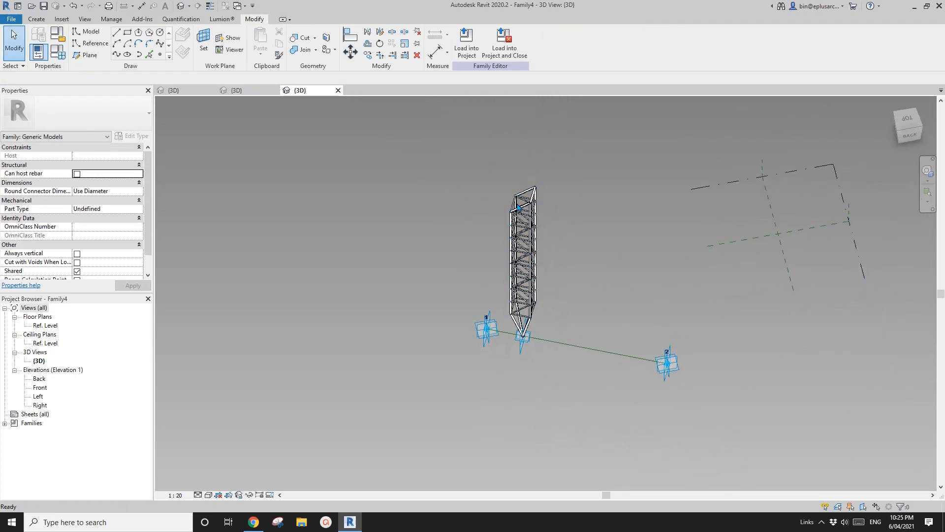
{"action": "left_click_drag", "start_coordinate": [500, 159], "coordinate": [570, 376]}
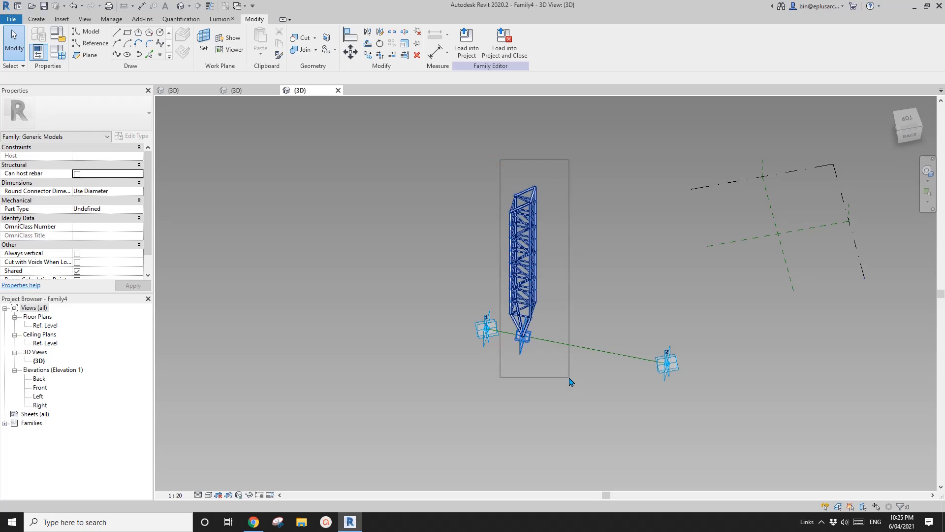
{"action": "key", "text": "c"}
{"action": "key", "text": "o"}
{"action": "left_click", "coordinate": [547, 347]}
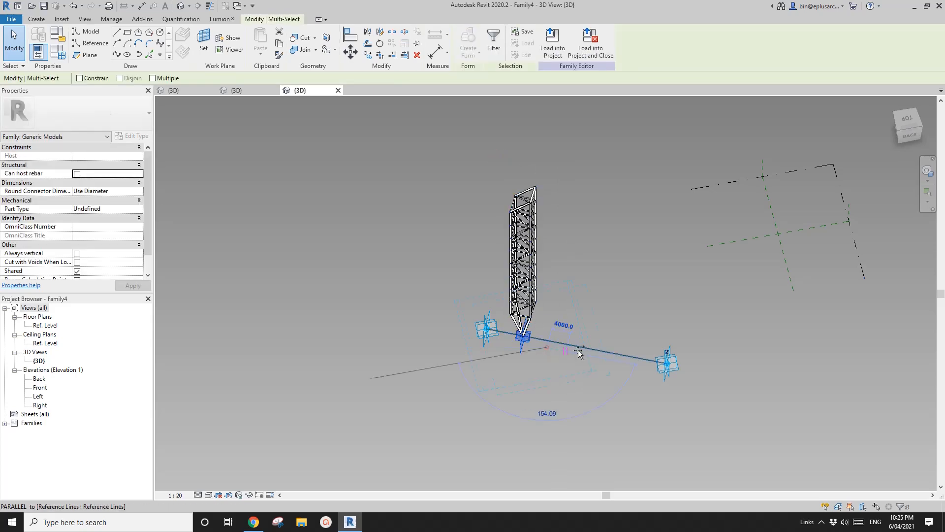
{"action": "left_click", "coordinate": [600, 339]}
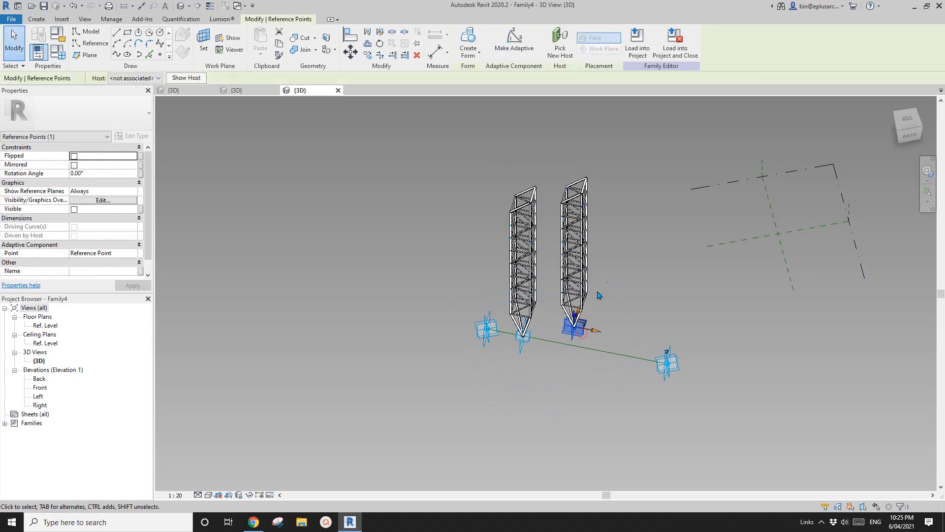
{"action": "left_click", "coordinate": [559, 44]}
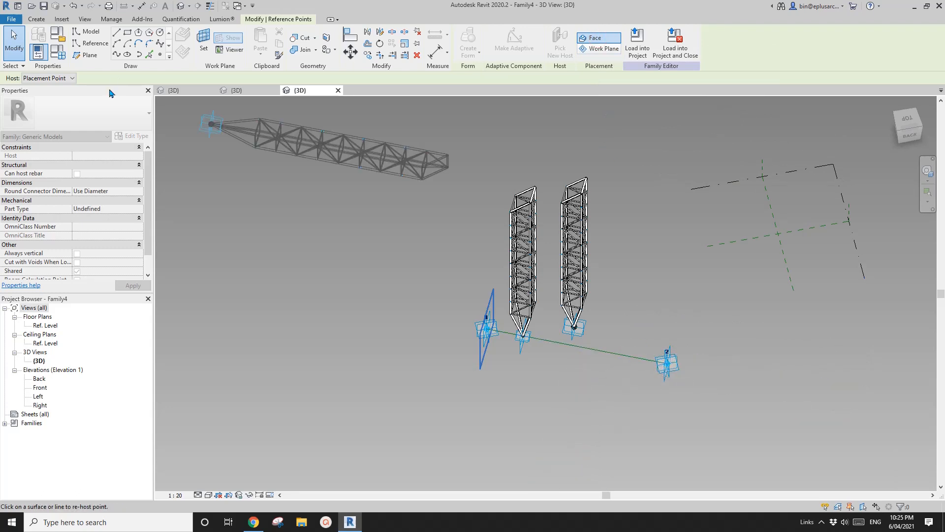
{"action": "left_click", "coordinate": [64, 79]}
{"action": "left_click", "coordinate": [105, 102]}
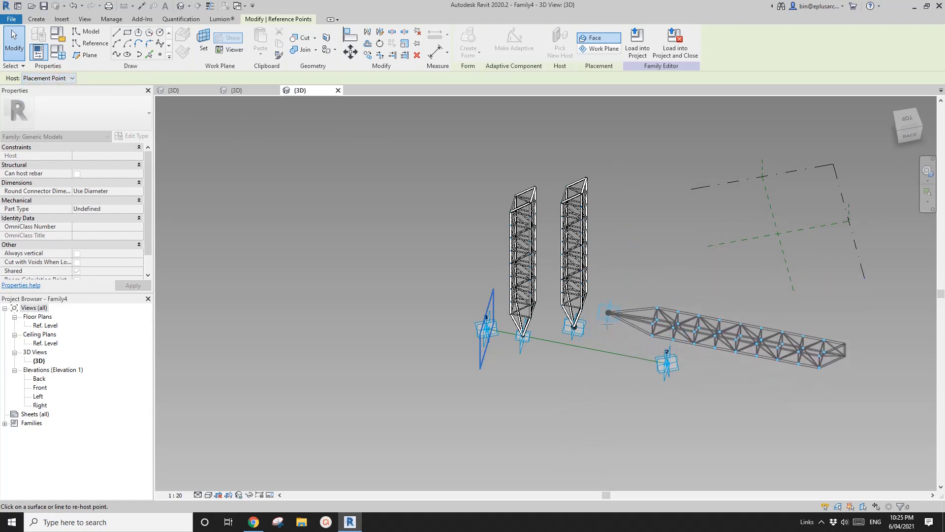
{"action": "scroll", "coordinate": [604, 327], "scroll_direction": "up", "scroll_amount": 1}
{"action": "key", "text": "Escape"}
{"action": "middle_click_drag", "start_coordinate": [604, 327], "coordinate": [635, 199]}
{"action": "left_click", "coordinate": [558, 305]}
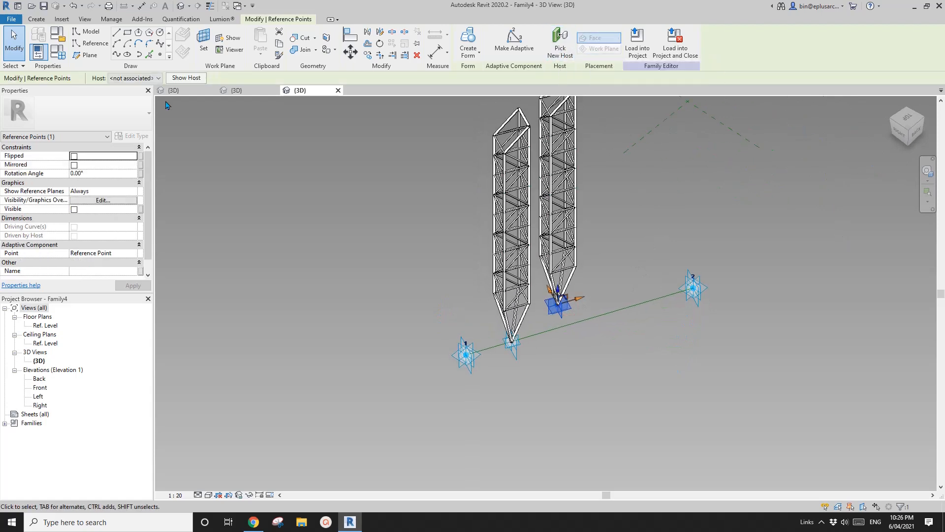
{"action": "left_click", "coordinate": [145, 78]}
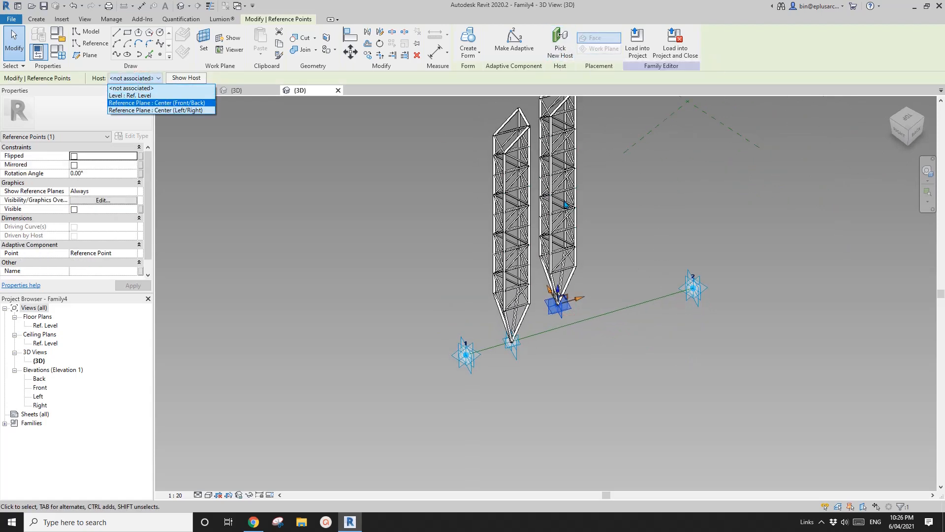
{"action": "left_click", "coordinate": [595, 180]}
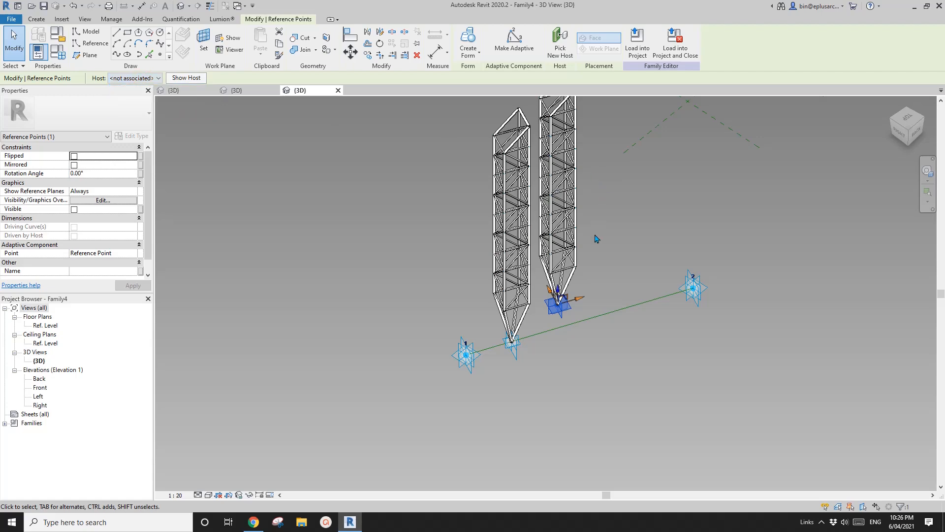
- Rehost the copied truss's reference point onto the reference line, near placement point 2
{"action": "middle_click_drag", "start_coordinate": [602, 244], "coordinate": [591, 280]}
{"action": "left_click", "coordinate": [558, 47]}
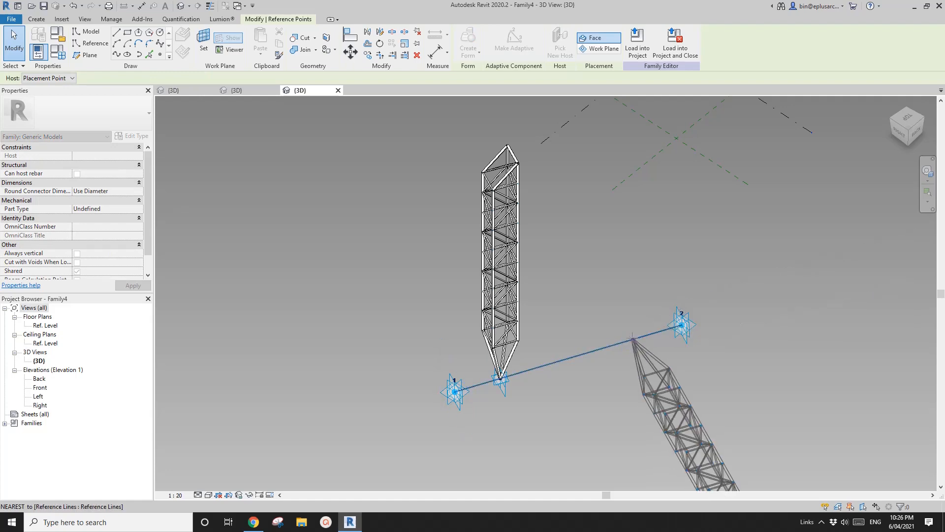
{"action": "left_click", "coordinate": [632, 336]}
- Set the rotation angle of the copied truss's reference point to 90 degrees
{"action": "middle_click_drag", "start_coordinate": [632, 336], "coordinate": [533, 291], "text": "shift"}
{"action": "scroll", "coordinate": [636, 357], "scroll_direction": "up", "scroll_amount": 3}
{"action": "left_click_drag", "start_coordinate": [599, 331], "coordinate": [630, 386]}
{"action": "left_click", "coordinate": [105, 173]}
{"action": "type", "text": "9"}
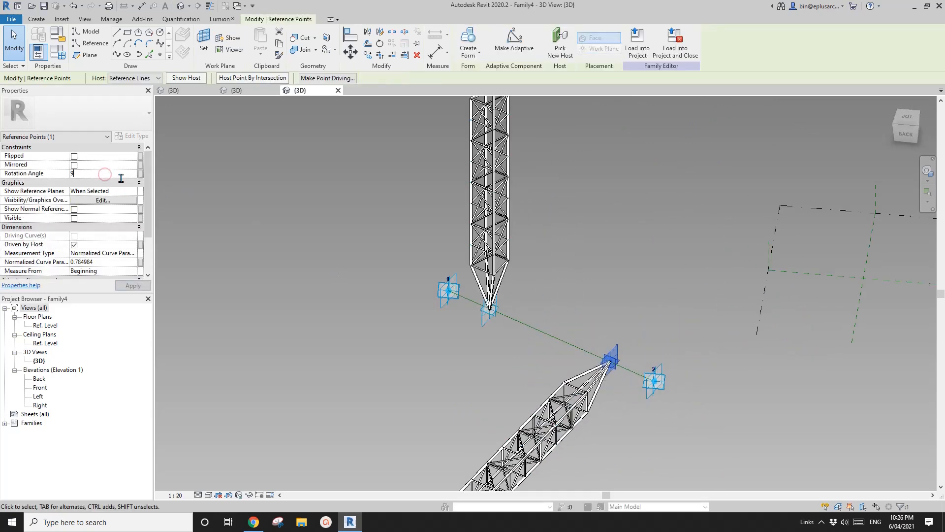
{"action": "type", "text": "0"}
{"action": "scroll", "coordinate": [616, 266], "scroll_direction": "down", "scroll_amount": 2}
{"action": "left_click", "coordinate": [635, 277]}
- Drag placement point 2 to a new position to flex the reference line carrying both trusses
{"action": "middle_click_drag", "start_coordinate": [635, 277], "coordinate": [658, 347], "text": "shift"}
{"action": "scroll", "coordinate": [659, 335], "scroll_direction": "up", "scroll_amount": 2}
{"action": "left_click_drag", "start_coordinate": [663, 326], "coordinate": [660, 257]}
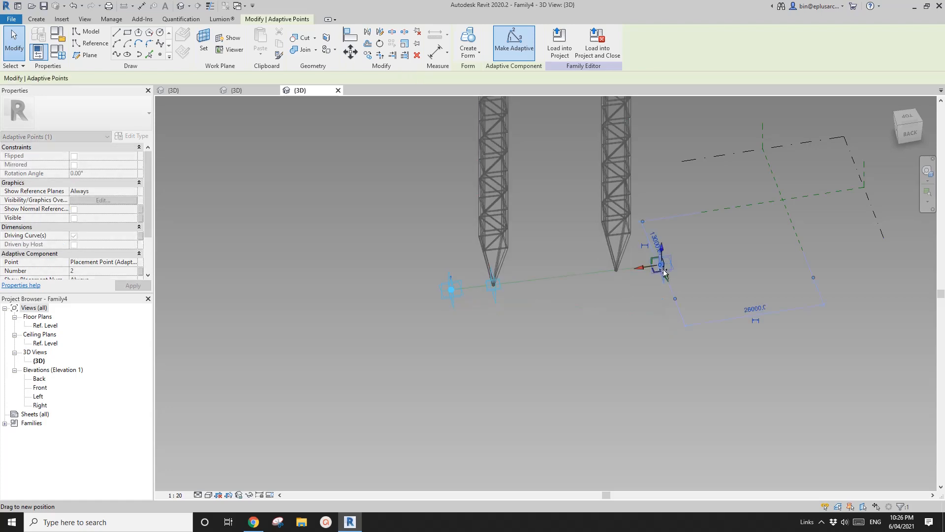
{"action": "middle_click_drag", "start_coordinate": [633, 267], "coordinate": [596, 275]}
{"action": "left_click", "coordinate": [567, 295]}
- Set the H1 height of the truss nearest placement point 1 to 45000
{"action": "scroll", "coordinate": [511, 309], "scroll_direction": "up", "scroll_amount": 1}
{"action": "left_click", "coordinate": [510, 309]}
{"action": "left_click", "coordinate": [458, 295]}
{"action": "scroll", "coordinate": [553, 330], "scroll_direction": "down", "scroll_amount": 1}
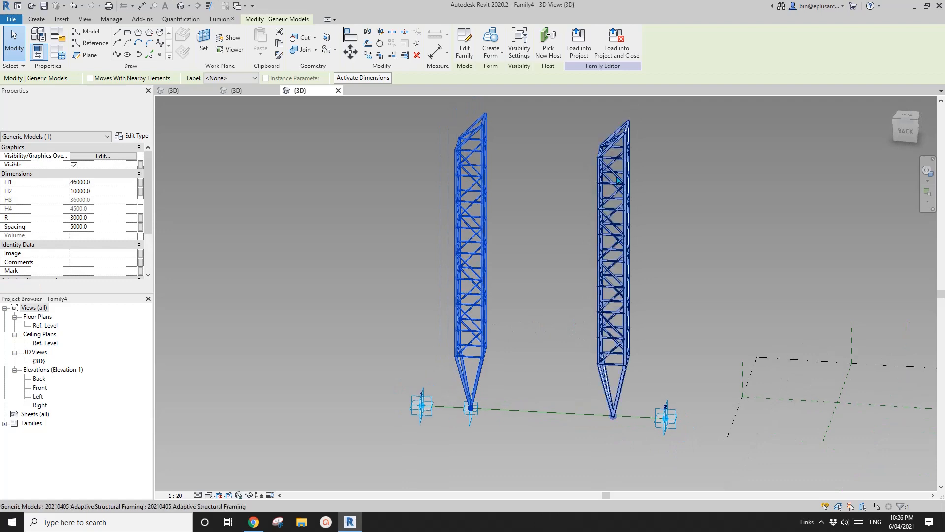
{"action": "left_click", "coordinate": [616, 167]}
{"action": "middle_click_drag", "start_coordinate": [581, 201], "coordinate": [551, 145], "text": "shift"}
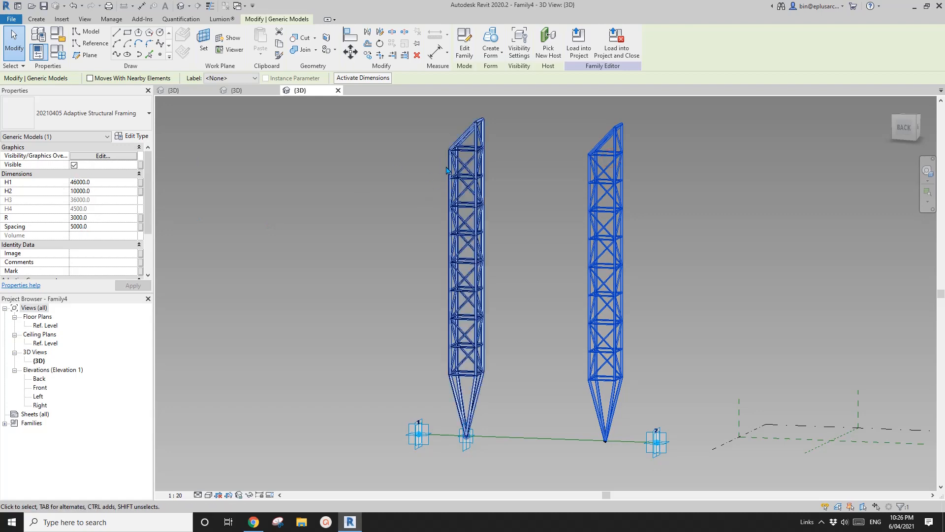
{"action": "left_click", "coordinate": [467, 151]}
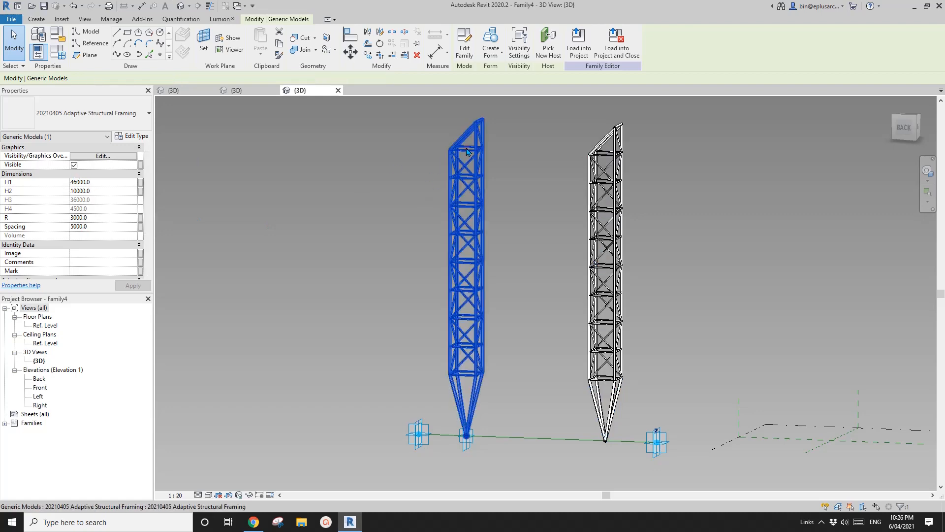
{"action": "left_click", "coordinate": [115, 183]}
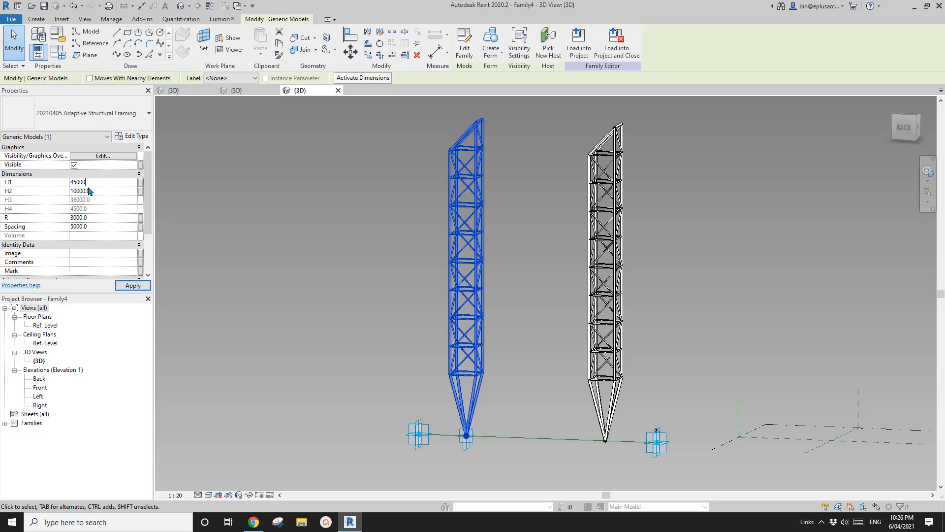
{"action": "key", "text": "Return"}
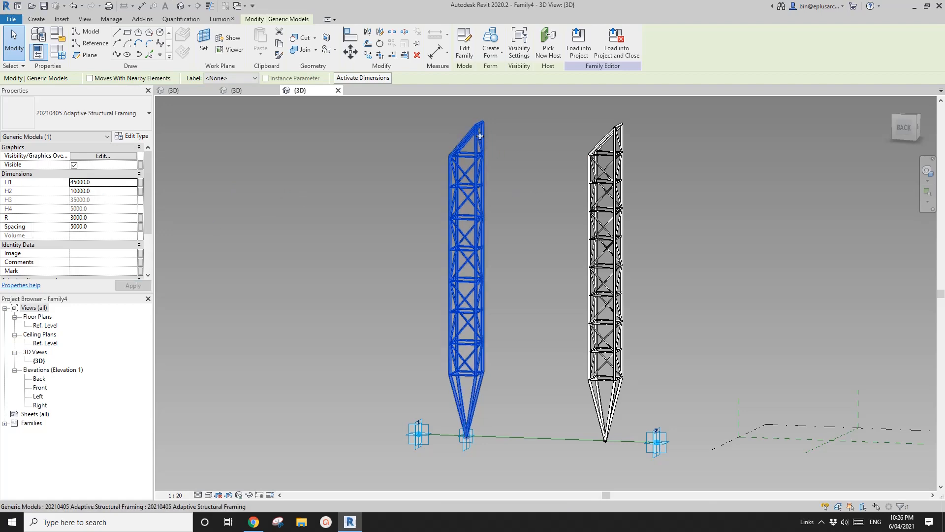
- Set the H1 height of the truss nearest placement point 2 to 50000
{"action": "middle_click_drag", "start_coordinate": [487, 134], "coordinate": [597, 158], "text": "shift"}
{"action": "left_click", "coordinate": [586, 157]}
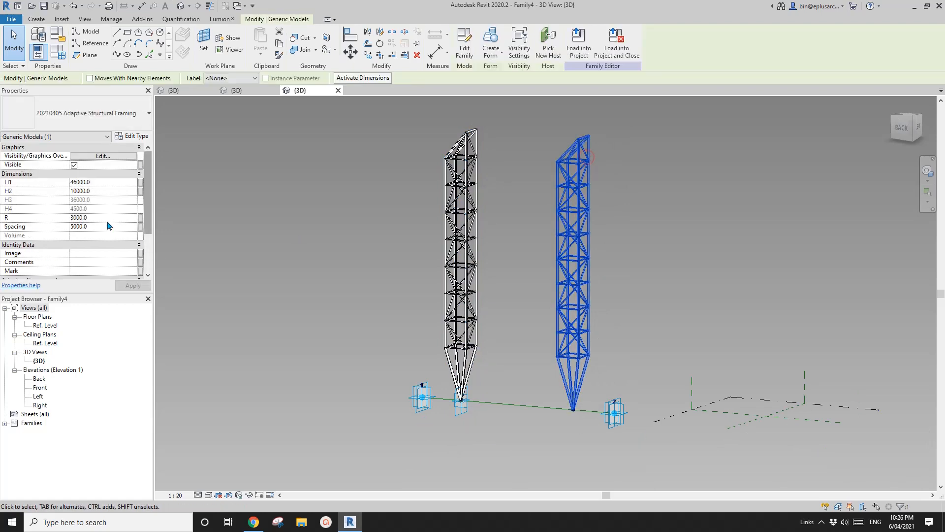
{"action": "left_click", "coordinate": [109, 183]}
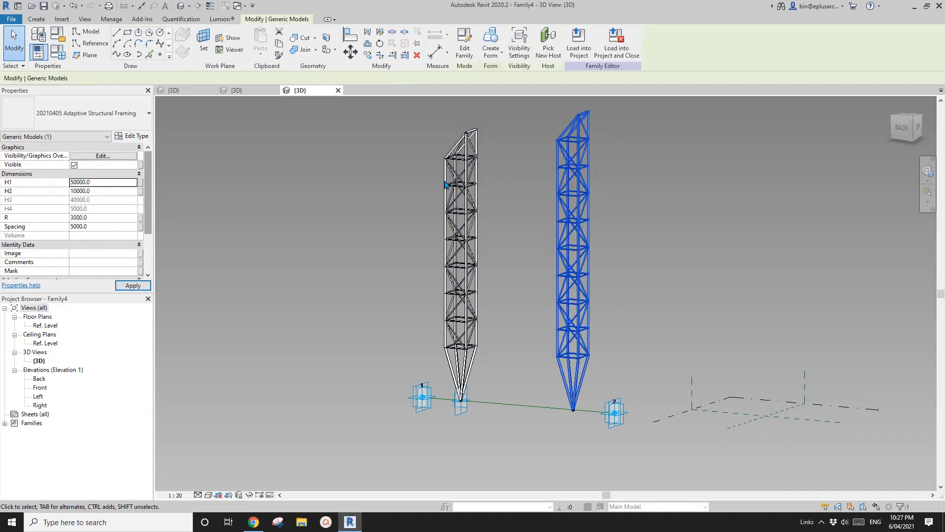
- Associate the H1 height of the truss nearest placement point 1 with a new instance family parameter named H1
{"action": "scroll", "coordinate": [464, 179], "scroll_direction": "down", "scroll_amount": 2}
{"action": "middle_click_drag", "start_coordinate": [463, 178], "coordinate": [442, 254], "text": "shift"}
{"action": "scroll", "coordinate": [487, 240], "scroll_direction": "up", "scroll_amount": 1}
{"action": "left_click", "coordinate": [465, 208]}
{"action": "scroll", "coordinate": [447, 245], "scroll_direction": "up", "scroll_amount": 1}
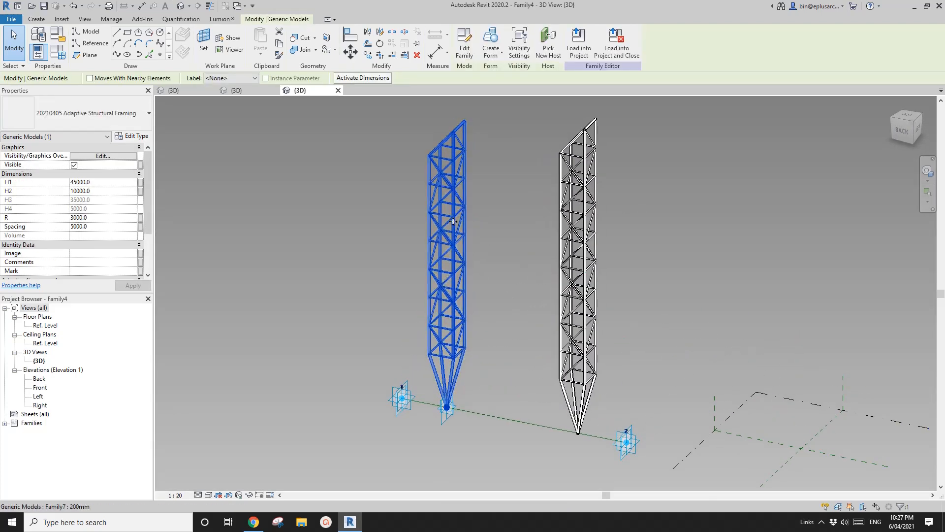
{"action": "left_click", "coordinate": [141, 182]}
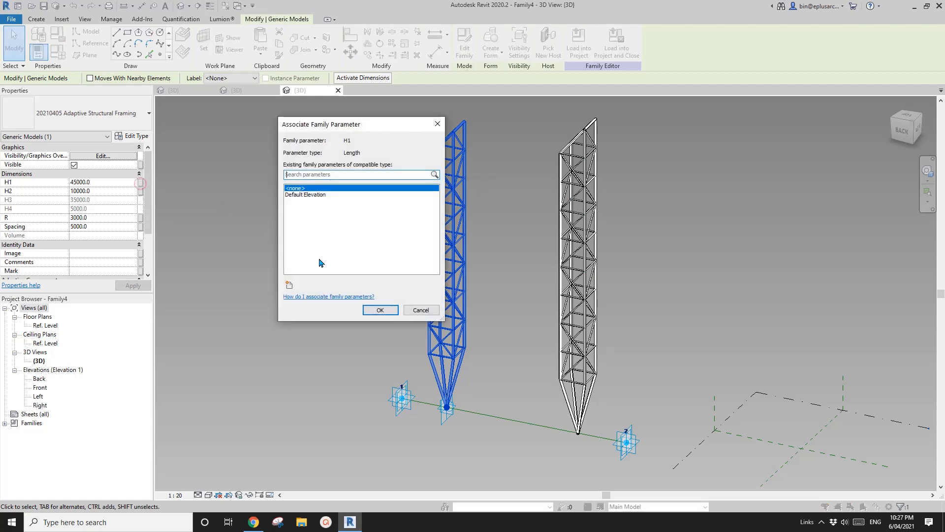
{"action": "left_click", "coordinate": [290, 285]}
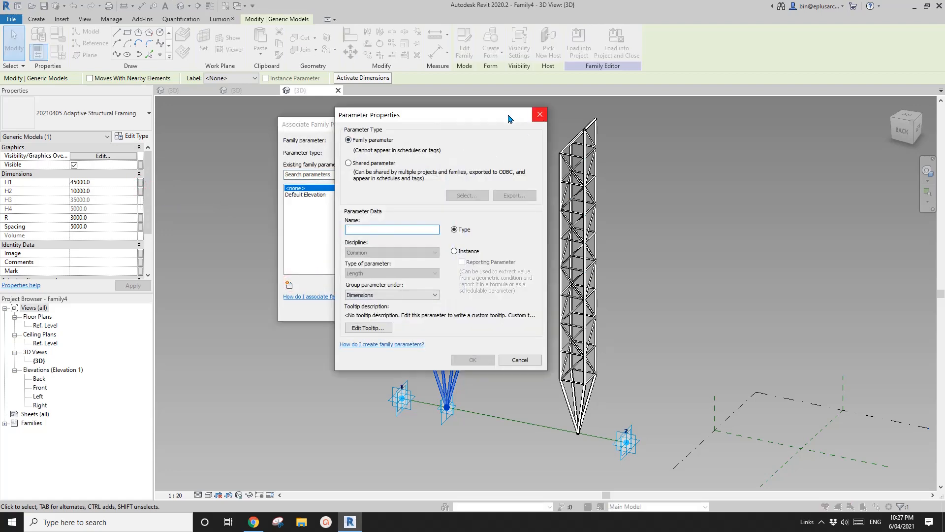
{"action": "left_click", "coordinate": [539, 114]}
{"action": "left_click_drag", "start_coordinate": [384, 124], "coordinate": [331, 143]}
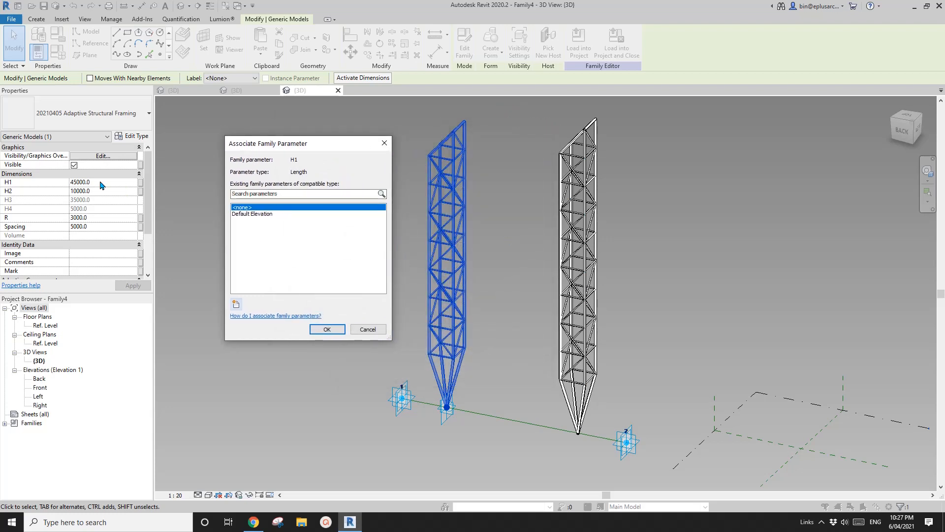
{"action": "left_click", "coordinate": [236, 303]}
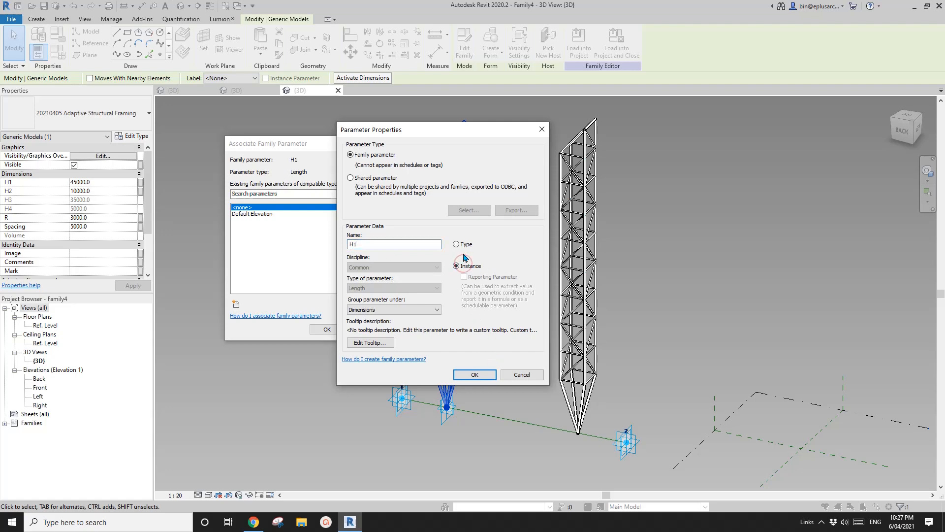
{"action": "left_click", "coordinate": [475, 374]}
{"action": "left_click", "coordinate": [327, 328]}
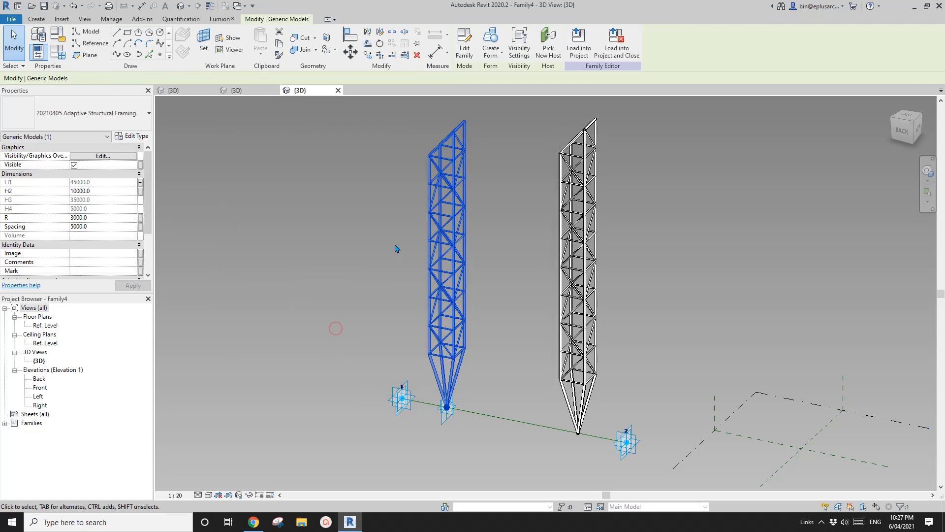
- Associate the H1 height of the truss nearest placement point 2 with a new instance family parameter named H2
{"action": "left_click", "coordinate": [571, 187]}
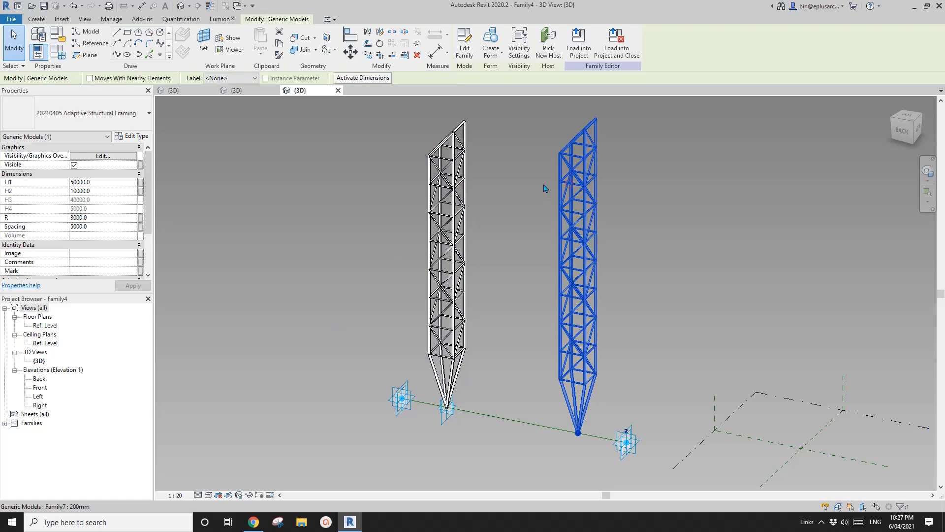
{"action": "left_click", "coordinate": [454, 182]}
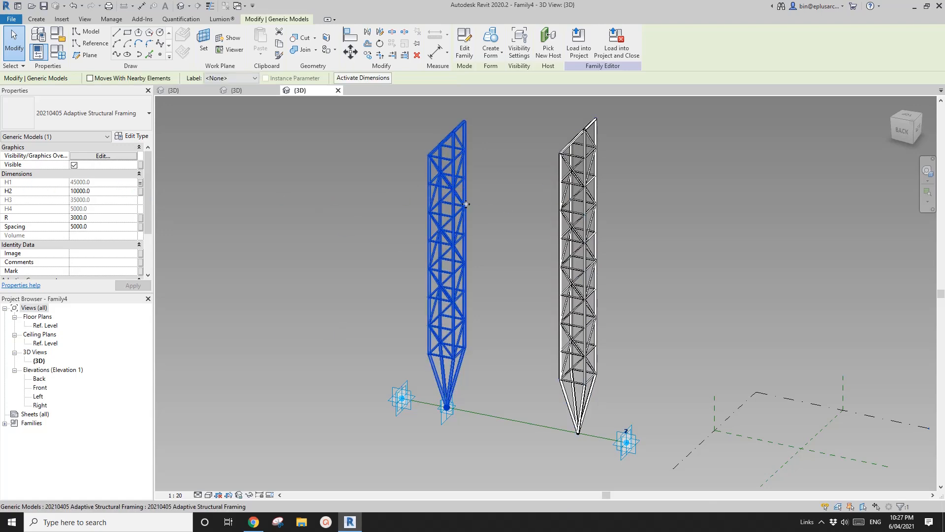
{"action": "left_click", "coordinate": [583, 193]}
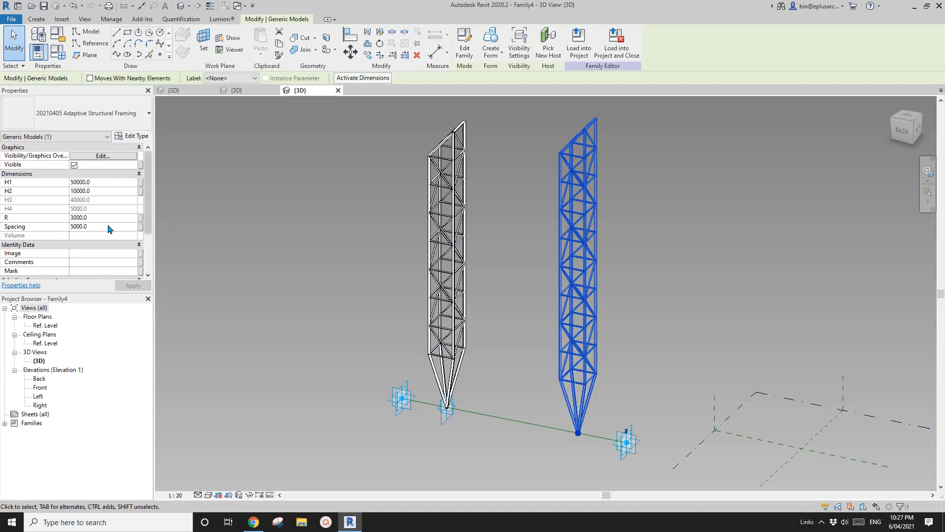
{"action": "left_click", "coordinate": [140, 183]}
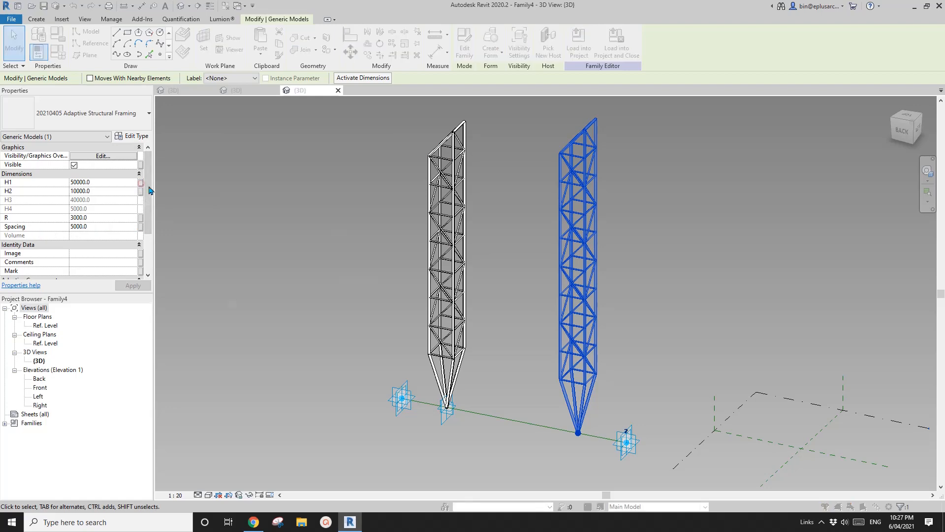
{"action": "left_click", "coordinate": [236, 304]}
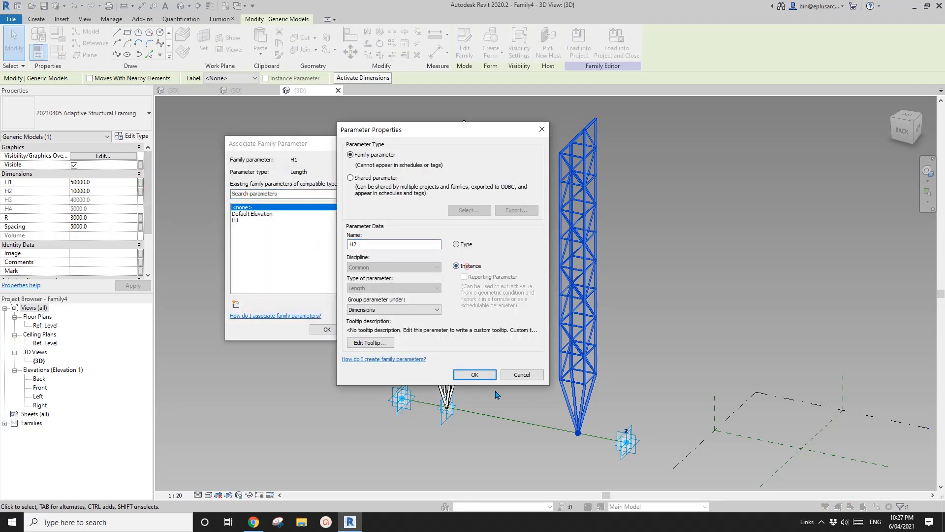
{"action": "left_click", "coordinate": [475, 375]}
{"action": "left_click", "coordinate": [327, 329]}
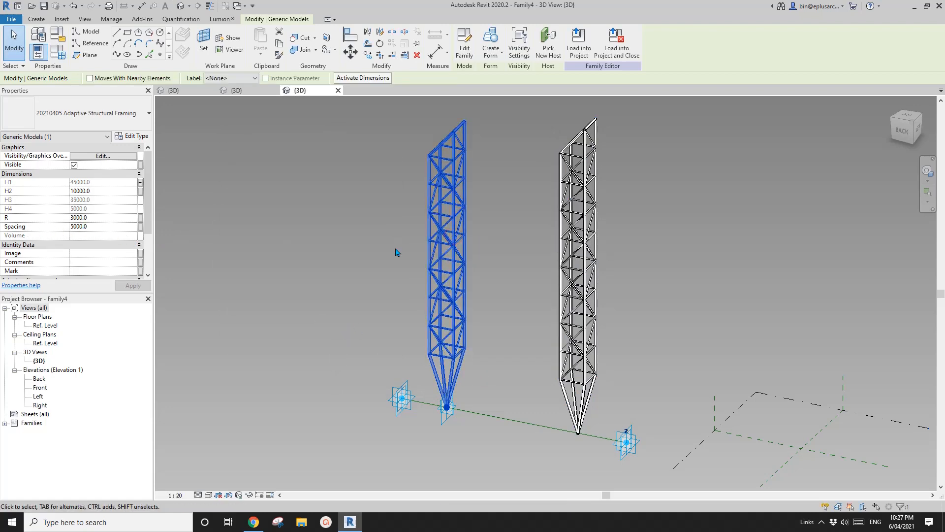
- Associate the Spacing of both trusses with a new instance family parameter named Spacing
{"action": "left_click", "coordinate": [587, 232], "text": "ctrl"}
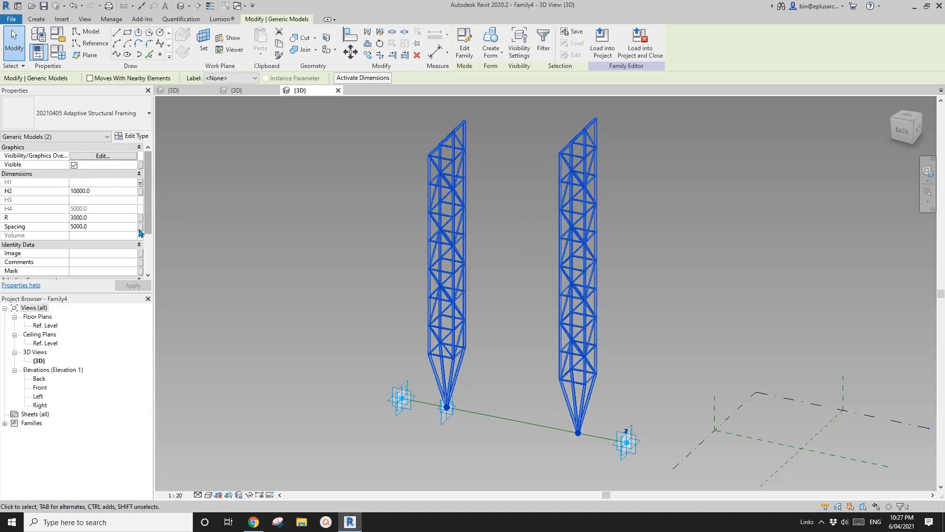
{"action": "left_click", "coordinate": [140, 227]}
{"action": "left_click", "coordinate": [236, 304]}
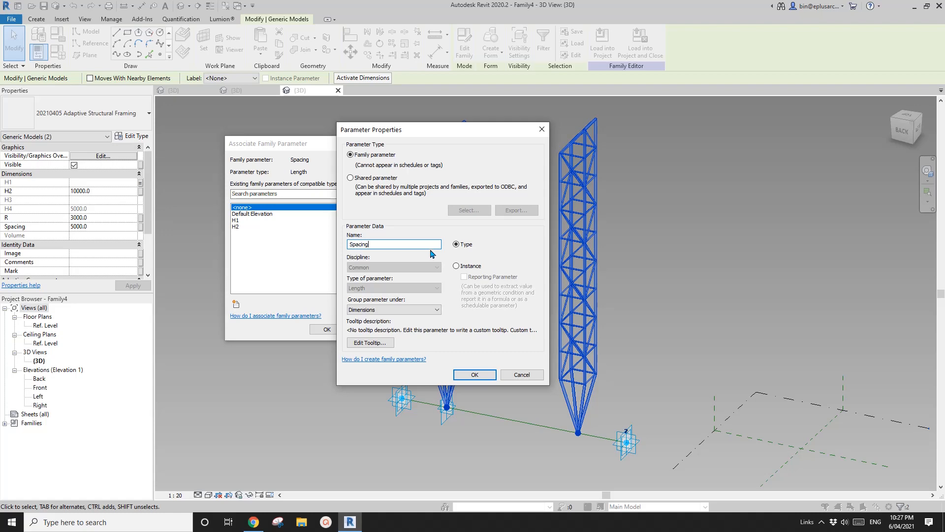
{"action": "left_click", "coordinate": [475, 375]}
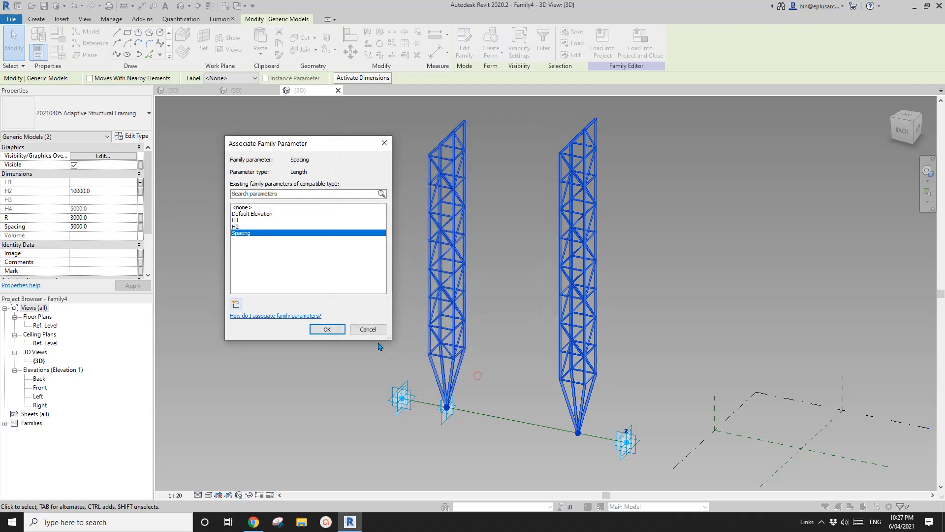
{"action": "left_click", "coordinate": [327, 329]}
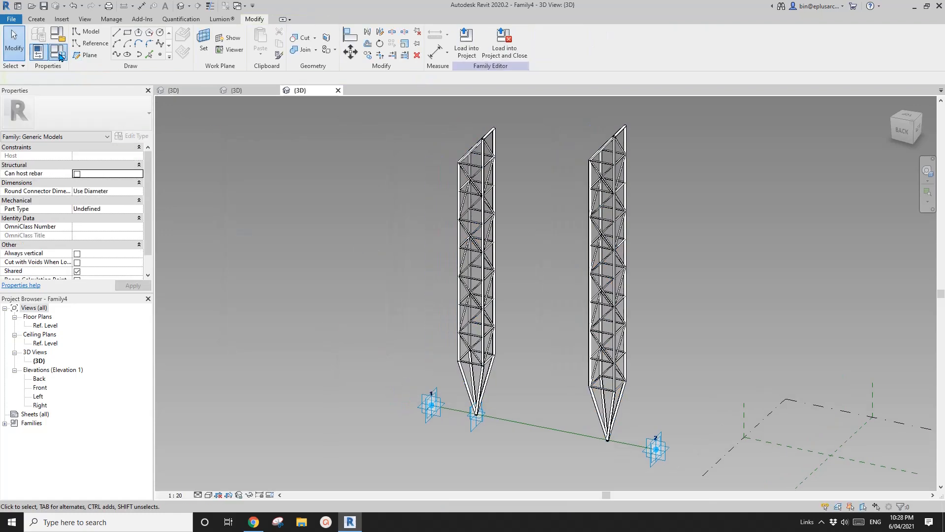
- Give the family parameter H2 the formula H1 + Spacing
{"action": "left_click", "coordinate": [57, 52]}
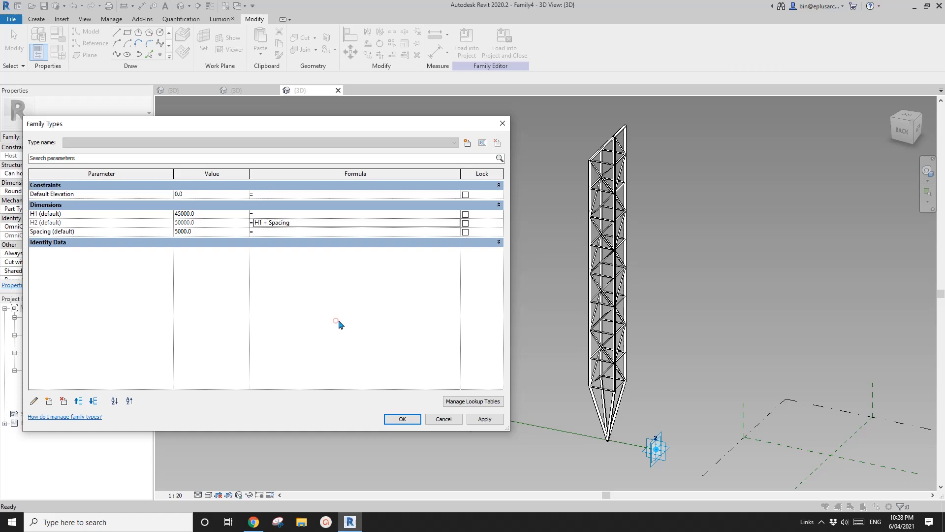
{"action": "left_click", "coordinate": [485, 419]}
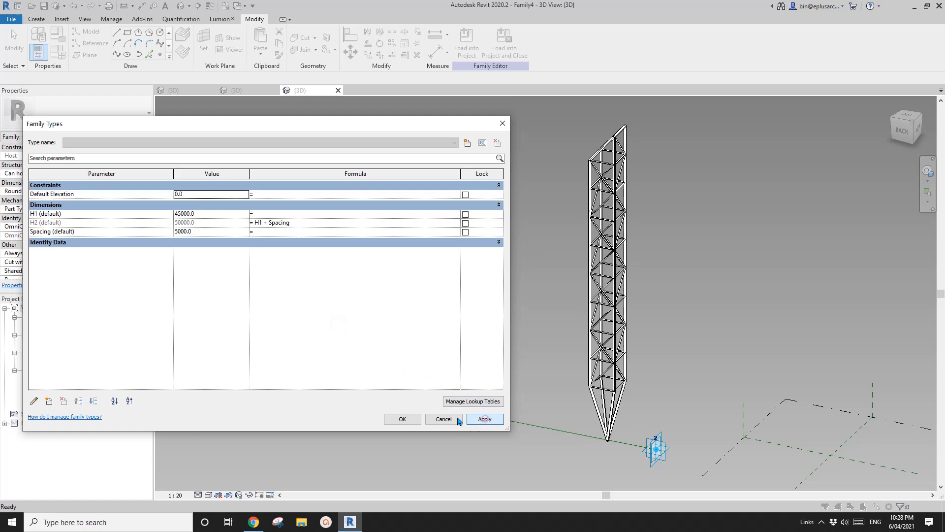
{"action": "left_click", "coordinate": [403, 419]}
- Set the family parameter H1 to 40000 to flex both truss heights
{"action": "middle_click_drag", "start_coordinate": [474, 280], "coordinate": [452, 292], "text": "shift"}
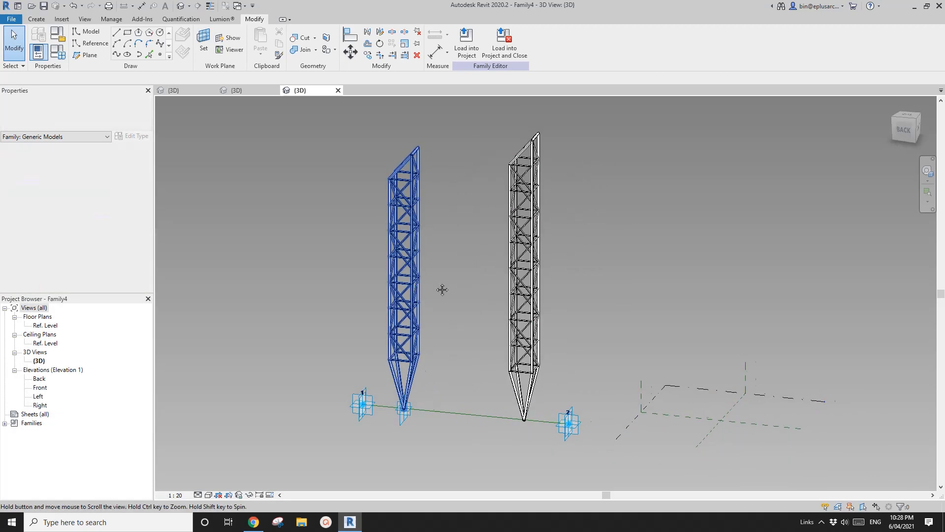
{"action": "left_click", "coordinate": [57, 51]}
{"action": "left_click", "coordinate": [209, 214]}
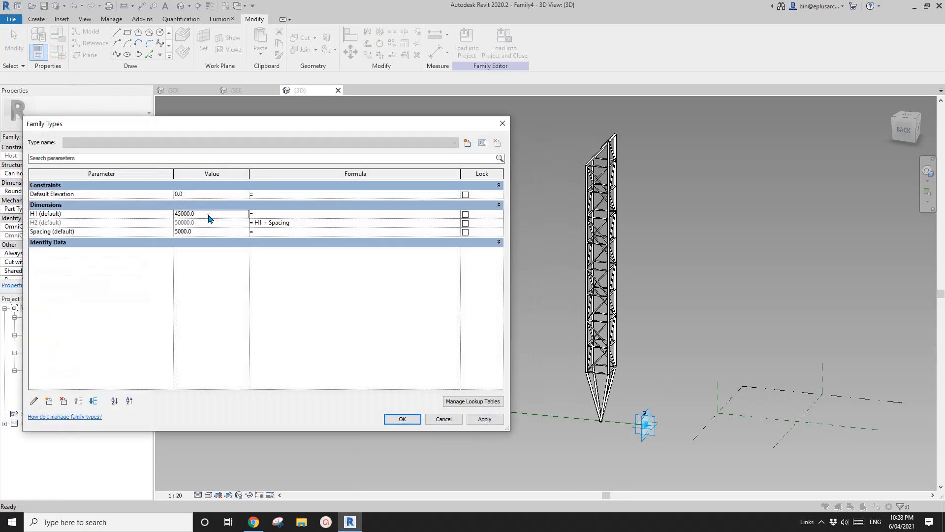
{"action": "type", "text": "40000"}
{"action": "left_click", "coordinate": [485, 419]}
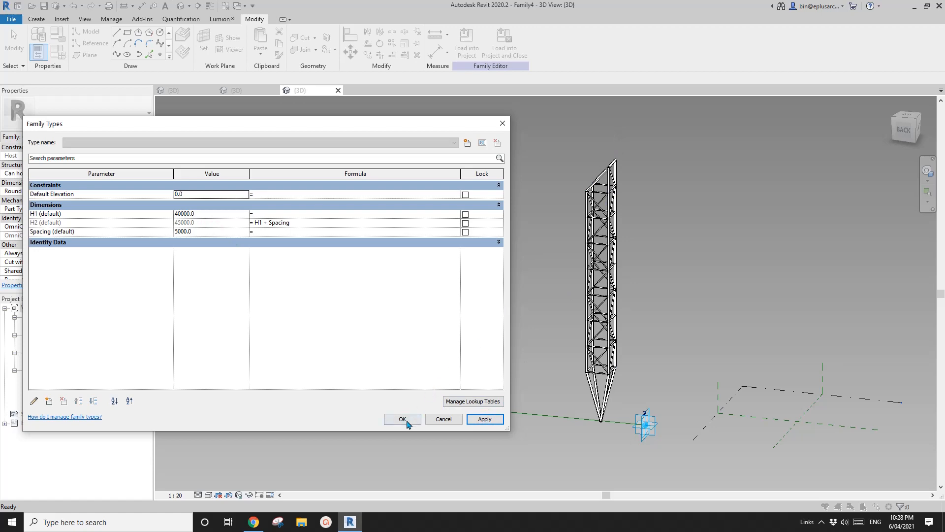
{"action": "left_click", "coordinate": [402, 418]}
{"action": "middle_click_drag", "start_coordinate": [580, 267], "coordinate": [637, 213], "text": "shift"}
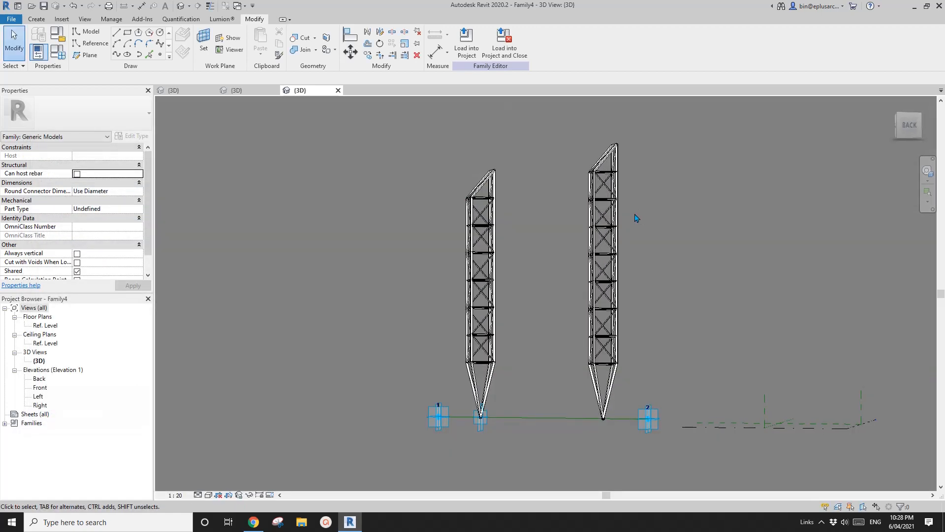
{"action": "middle_click_drag", "start_coordinate": [602, 275], "coordinate": [530, 342], "text": "shift"}
{"action": "scroll", "coordinate": [530, 342], "scroll_direction": "up", "scroll_amount": 1}
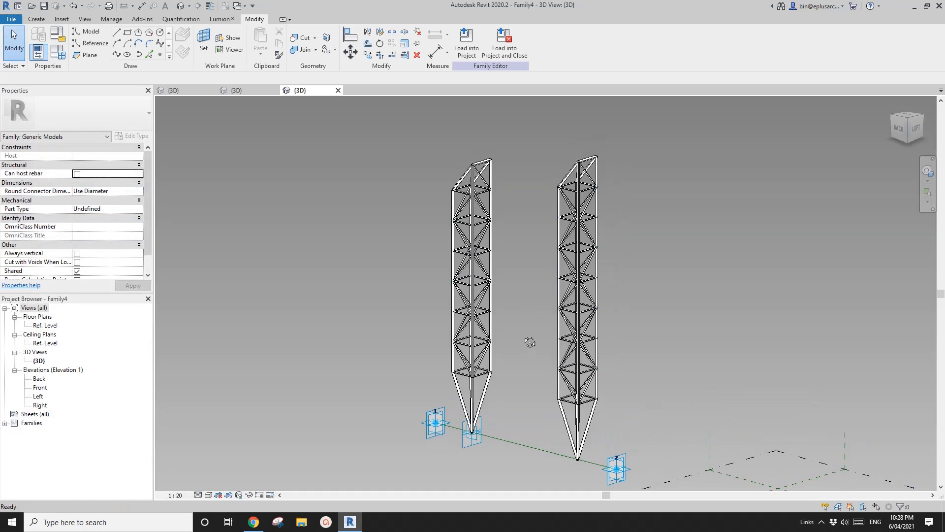
- Associate the H2 dimension of both trusses with a new family parameter named H Base
{"action": "left_click", "coordinate": [459, 209]}
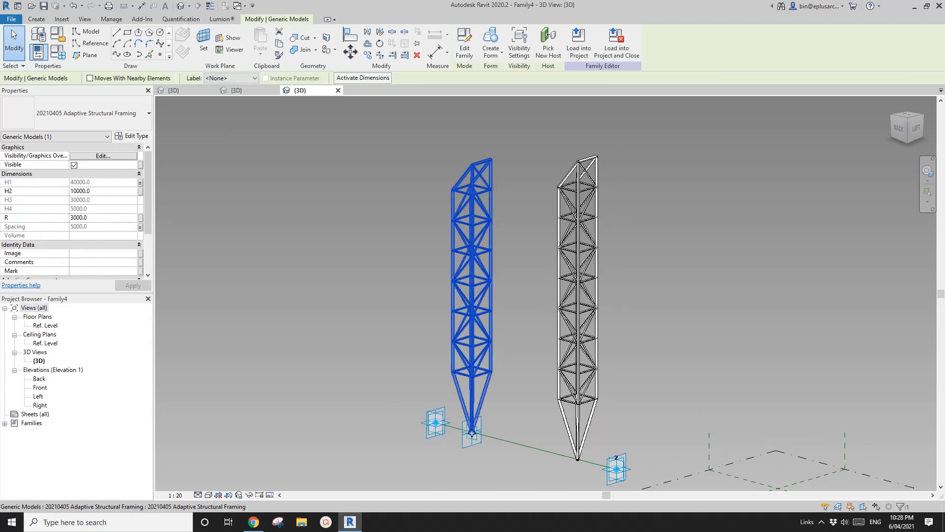
{"action": "left_click", "coordinate": [585, 338]}
{"action": "left_click", "coordinate": [483, 286], "text": "ctrl"}
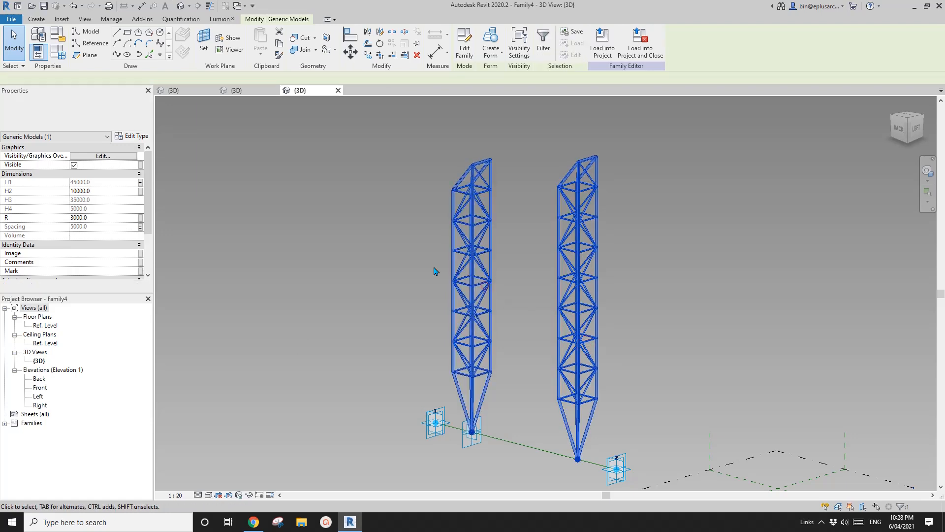
{"action": "left_click", "coordinate": [140, 191]}
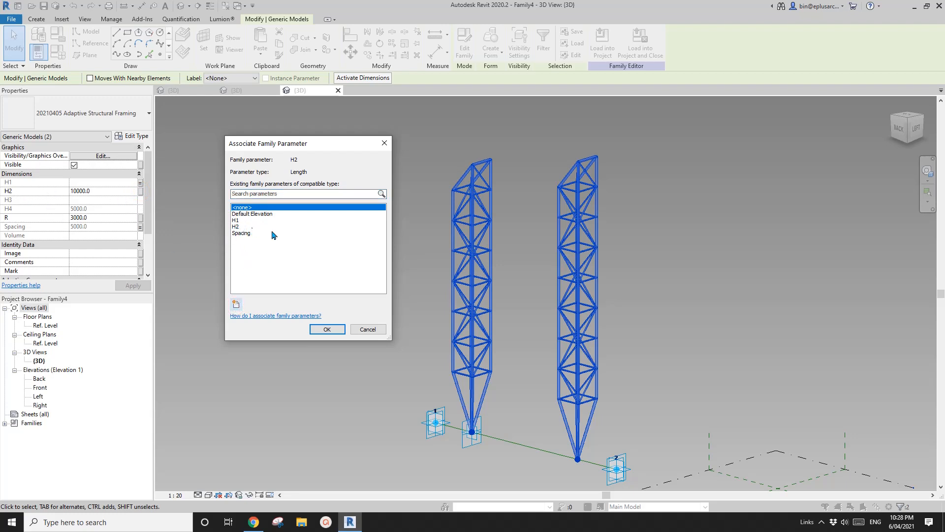
{"action": "left_click", "coordinate": [236, 303]}
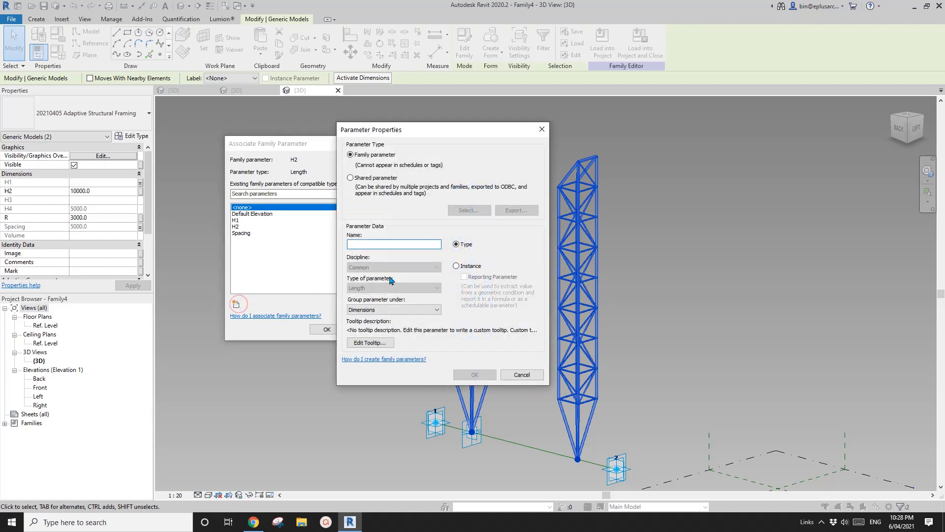
{"action": "type", "text": "h"}
{"action": "key", "text": "BackSpace"}
{"action": "type", "text": "H B"}
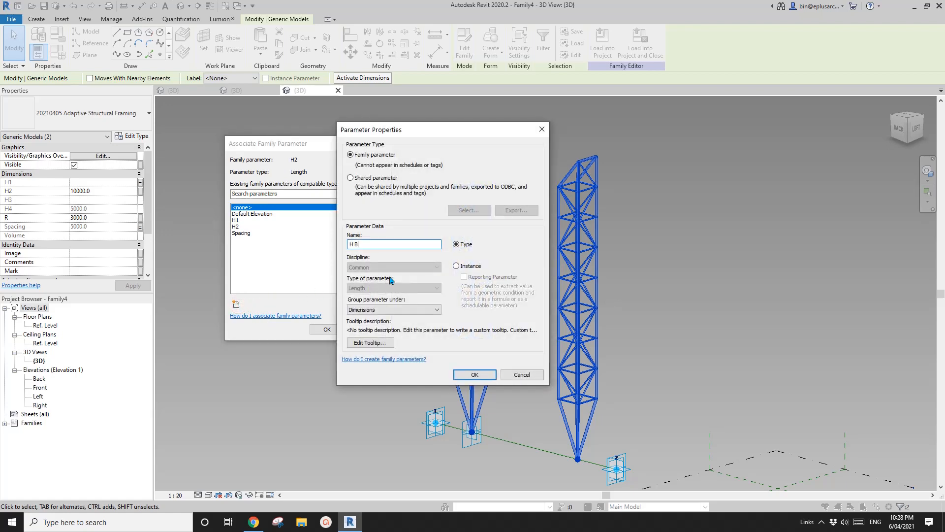
{"action": "type", "text": "ase"}
{"action": "left_click", "coordinate": [474, 374]}
{"action": "left_click", "coordinate": [323, 328]}
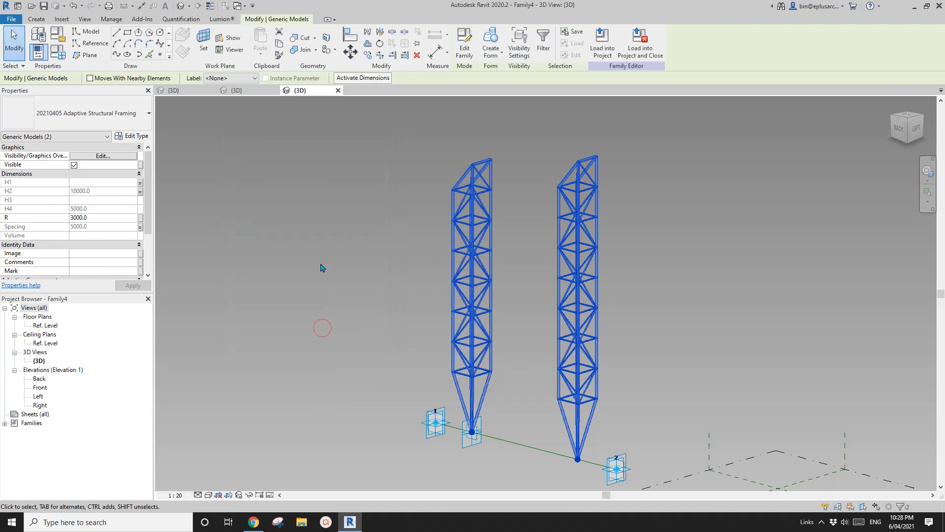
- Open the nested family of the truss nearest placement point 1 for editing
{"action": "scroll", "coordinate": [426, 287], "scroll_direction": "down", "scroll_amount": 1}
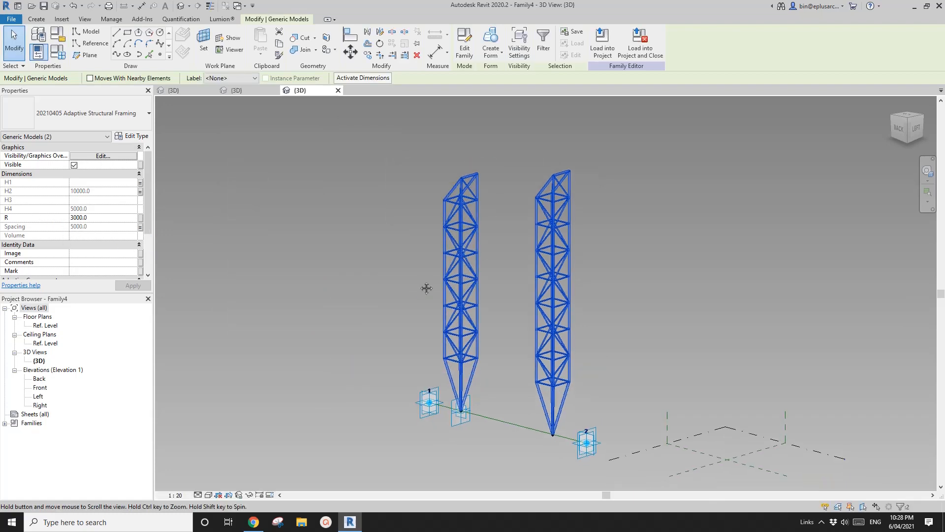
{"action": "middle_click_drag", "start_coordinate": [426, 287], "coordinate": [428, 340], "text": "shift"}
{"action": "left_click", "coordinate": [428, 340]}
{"action": "middle_click_drag", "start_coordinate": [463, 377], "coordinate": [491, 376], "text": "shift"}
{"action": "scroll", "coordinate": [492, 375], "scroll_direction": "up", "scroll_amount": 5}
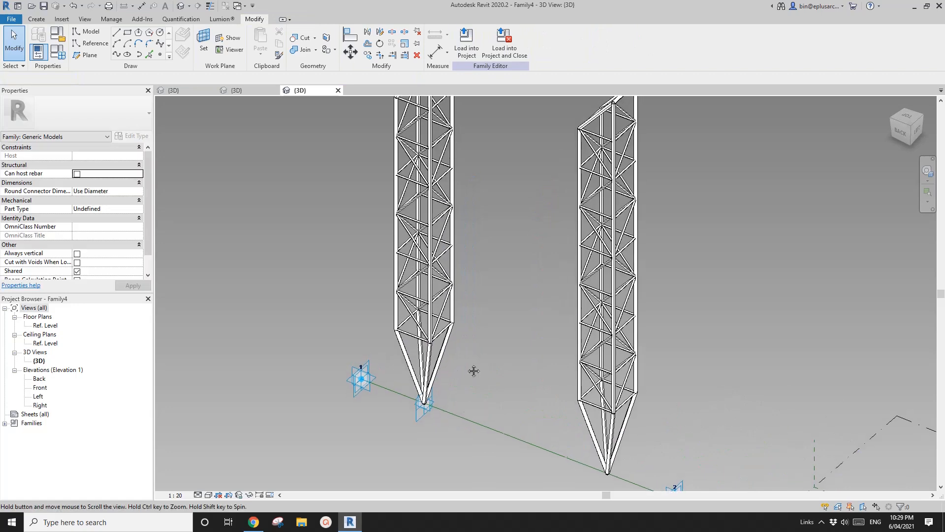
{"action": "middle_click_drag", "start_coordinate": [446, 329], "coordinate": [449, 337]}
{"action": "left_click", "coordinate": [434, 313]}
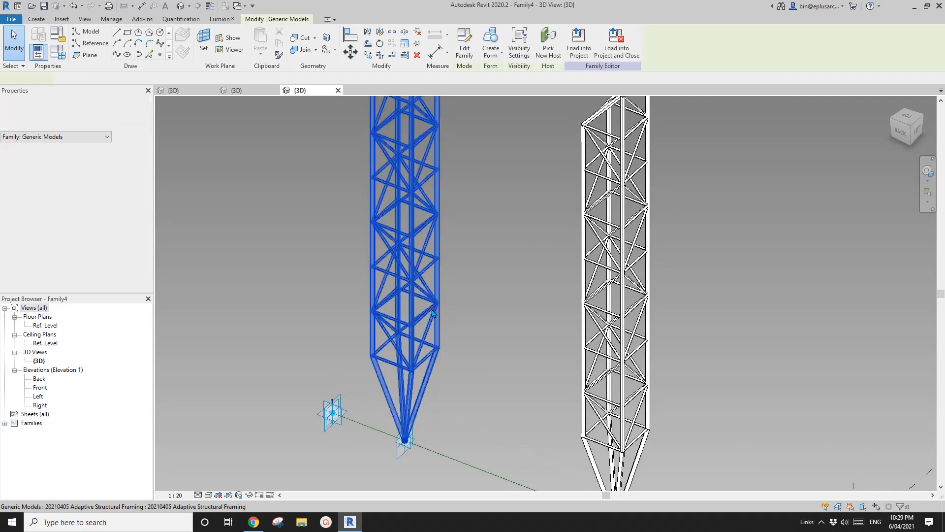
{"action": "scroll", "coordinate": [438, 318], "scroll_direction": "down", "scroll_amount": 3}
{"action": "middle_click_drag", "start_coordinate": [458, 305], "coordinate": [460, 317]}
{"action": "left_click", "coordinate": [465, 47]}
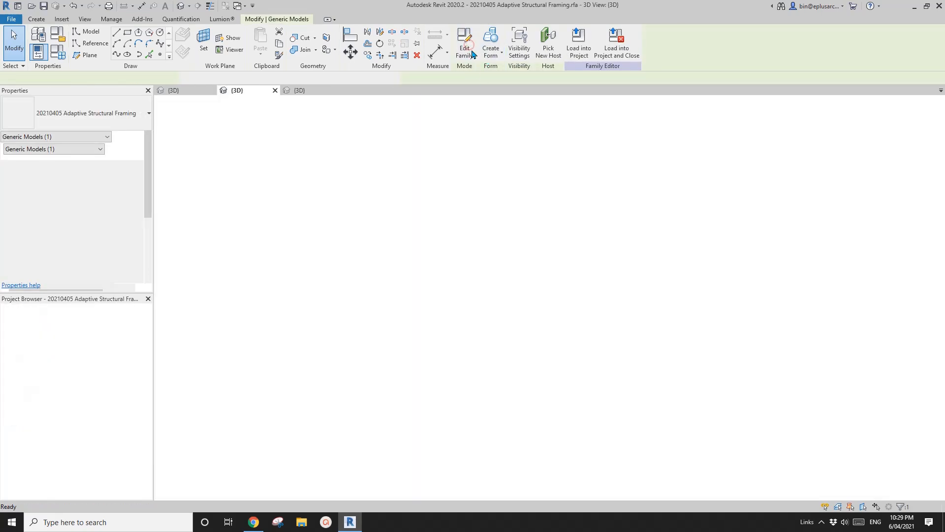
- Capture a rectangular snip of the truss base and its R = 3000 circle with the Snipping Tool
{"action": "scroll", "coordinate": [495, 352], "scroll_direction": "up", "scroll_amount": 5}
{"action": "middle_click_drag", "start_coordinate": [457, 363], "coordinate": [439, 334]}
{"action": "scroll", "coordinate": [474, 316], "scroll_direction": "down", "scroll_amount": 2}
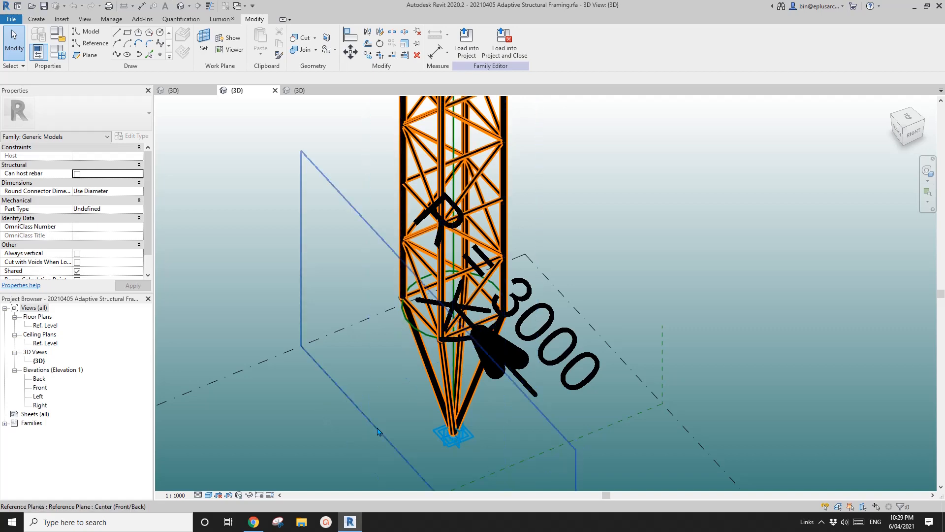
{"action": "key", "text": "super+2"}
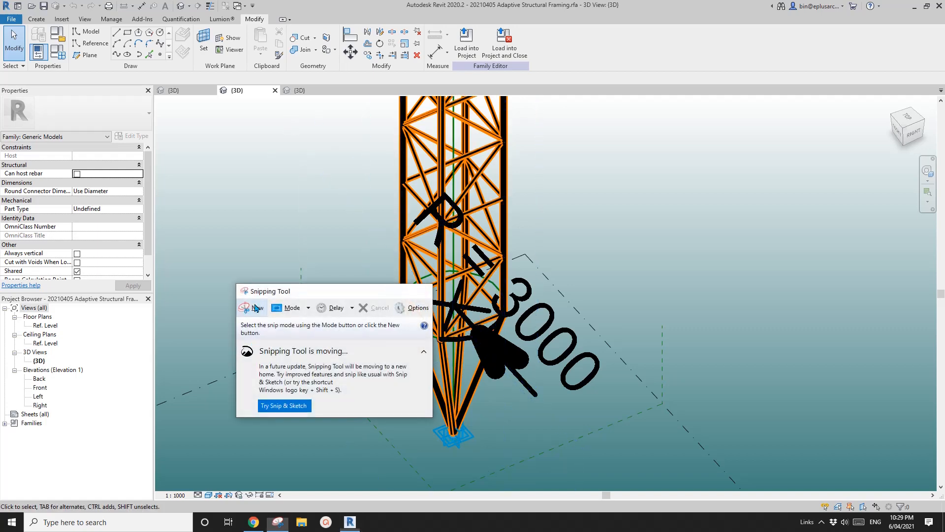
{"action": "left_click", "coordinate": [251, 306]}
{"action": "left_click_drag", "start_coordinate": [260, 148], "coordinate": [737, 460]}
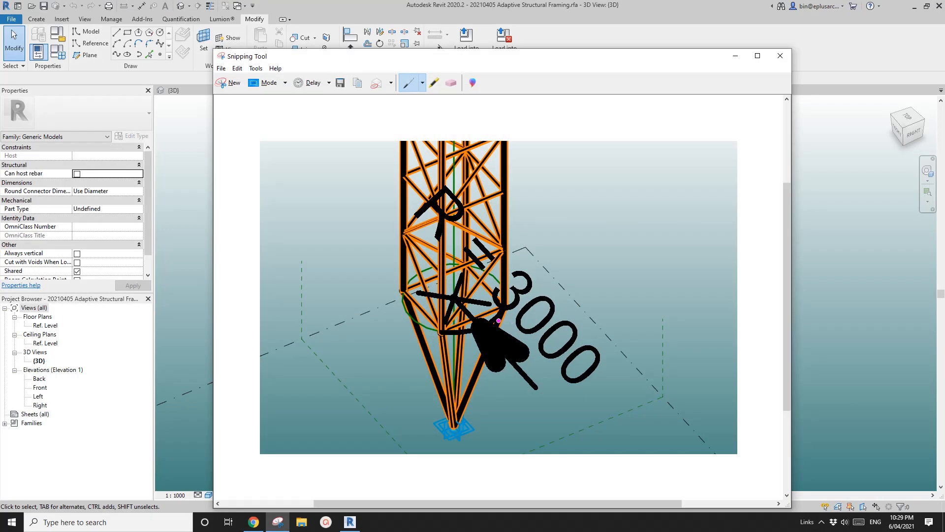
- Annotate the snip with the base circle, its radius R, the side width W and the relation W = √2 * R
{"action": "mouse_move", "coordinate": [477, 270]}
{"action": "left_mouse_down"}
{"action": "mouse_move", "coordinate": [435, 262]}
{"action": "mouse_move", "coordinate": [434, 332]}
{"action": "mouse_move", "coordinate": [504, 302]}
{"action": "mouse_move", "coordinate": [471, 265]}
{"action": "left_mouse_up"}
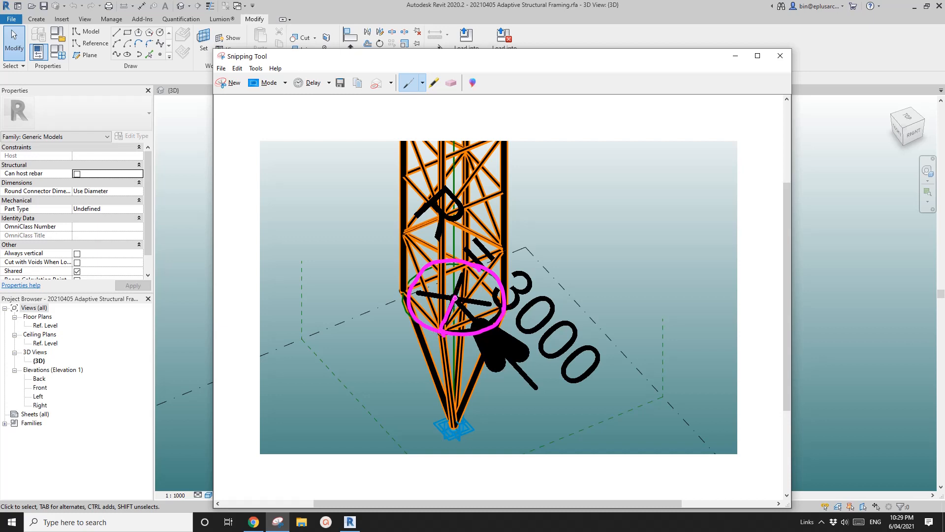
{"action": "mouse_move", "coordinate": [455, 298]}
{"action": "left_mouse_down"}
{"action": "mouse_move", "coordinate": [504, 308]}
{"action": "mouse_move", "coordinate": [457, 325]}
{"action": "mouse_move", "coordinate": [618, 323]}
{"action": "mouse_move", "coordinate": [624, 309]}
{"action": "left_mouse_up"}
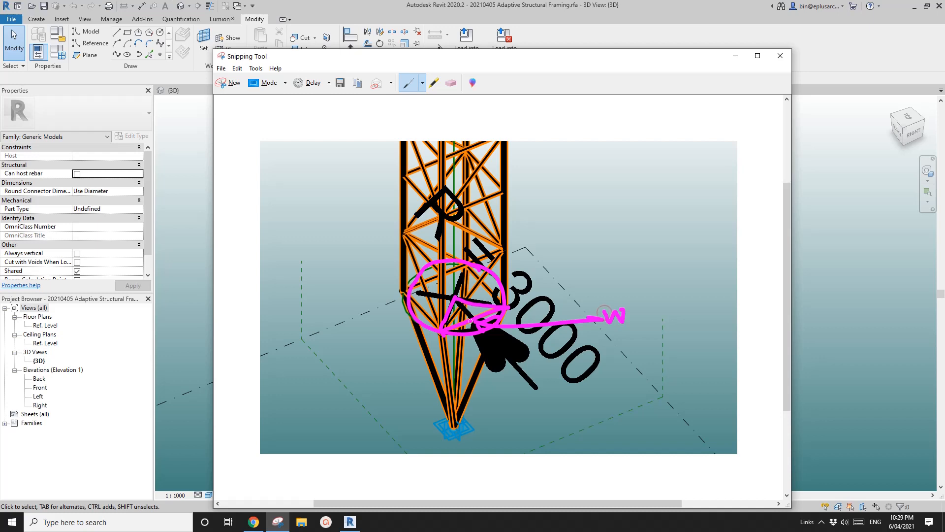
{"action": "left_click_drag", "start_coordinate": [476, 285], "coordinate": [488, 300]}
{"action": "mouse_move", "coordinate": [573, 248]}
{"action": "left_mouse_down"}
{"action": "mouse_move", "coordinate": [618, 253]}
{"action": "mouse_move", "coordinate": [617, 264]}
{"action": "left_mouse_up"}
{"action": "mouse_move", "coordinate": [628, 245]}
{"action": "left_mouse_down"}
{"action": "mouse_move", "coordinate": [652, 244]}
{"action": "mouse_move", "coordinate": [621, 261]}
{"action": "mouse_move", "coordinate": [650, 266]}
{"action": "mouse_move", "coordinate": [663, 257]}
{"action": "left_mouse_up"}
{"action": "mouse_move", "coordinate": [685, 239]}
{"action": "left_mouse_down"}
{"action": "mouse_move", "coordinate": [686, 266]}
{"action": "mouse_move", "coordinate": [703, 261]}
{"action": "left_mouse_up"}
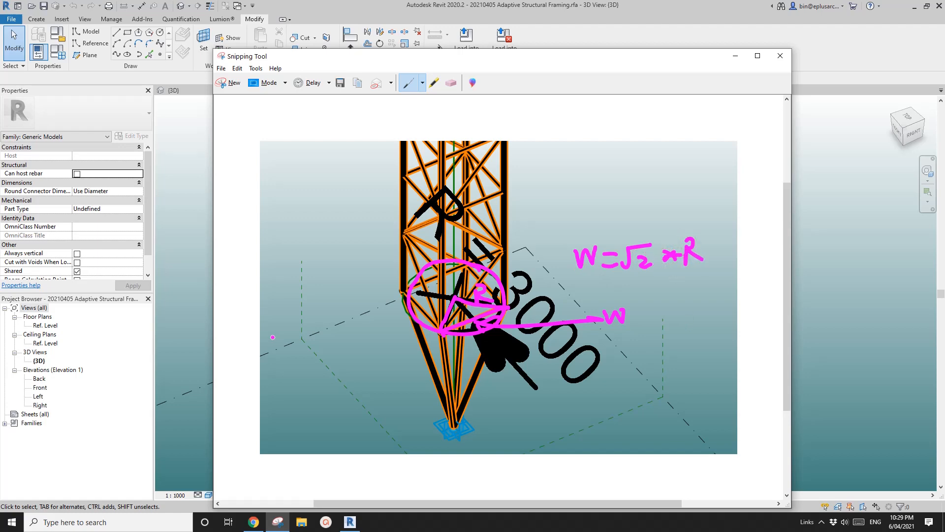
- Switch back to Revit and look over the truss family and the other two open family views
{"action": "left_click", "coordinate": [196, 285]}
{"action": "scroll", "coordinate": [300, 316], "scroll_direction": "down", "scroll_amount": 1}
{"action": "middle_click_drag", "start_coordinate": [446, 311], "coordinate": [475, 305], "text": "shift"}
{"action": "scroll", "coordinate": [426, 332], "scroll_direction": "down", "scroll_amount": 2}
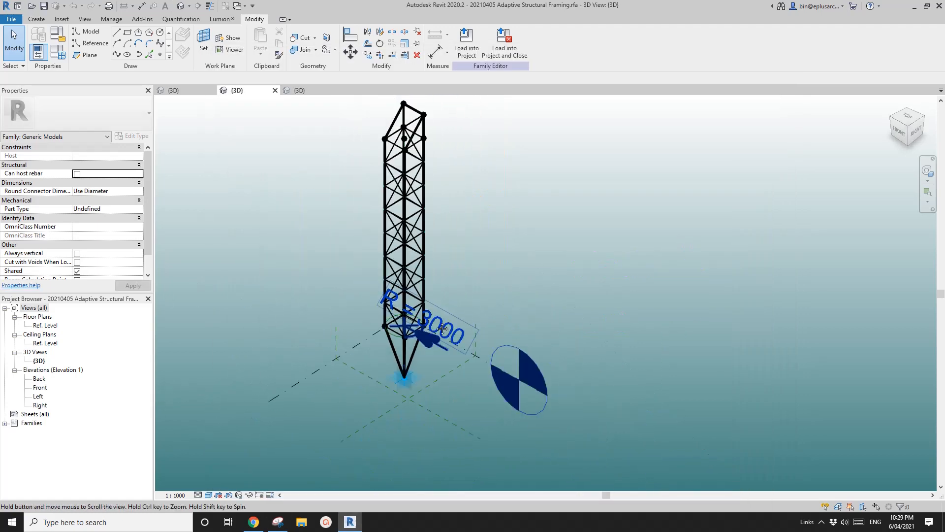
{"action": "middle_click_drag", "start_coordinate": [426, 332], "coordinate": [431, 358]}
{"action": "left_click", "coordinate": [295, 90]}
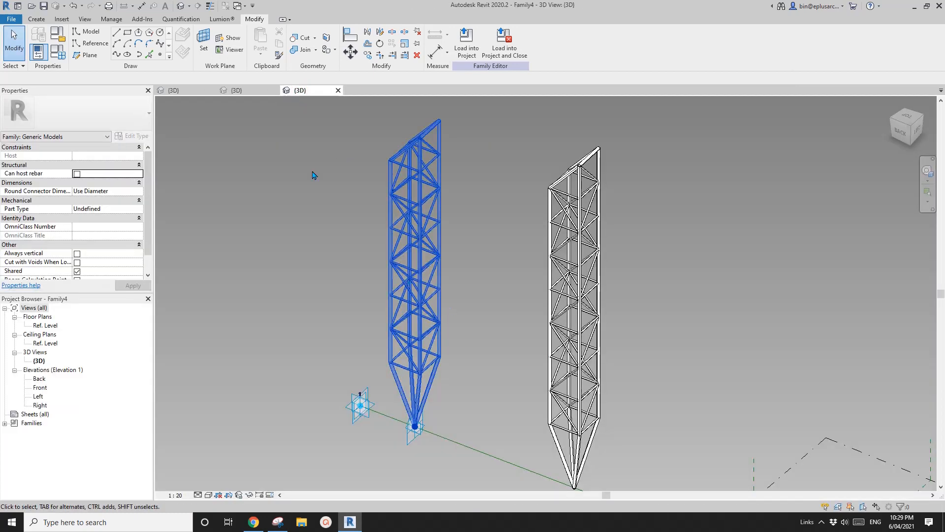
{"action": "left_click", "coordinate": [187, 92]}
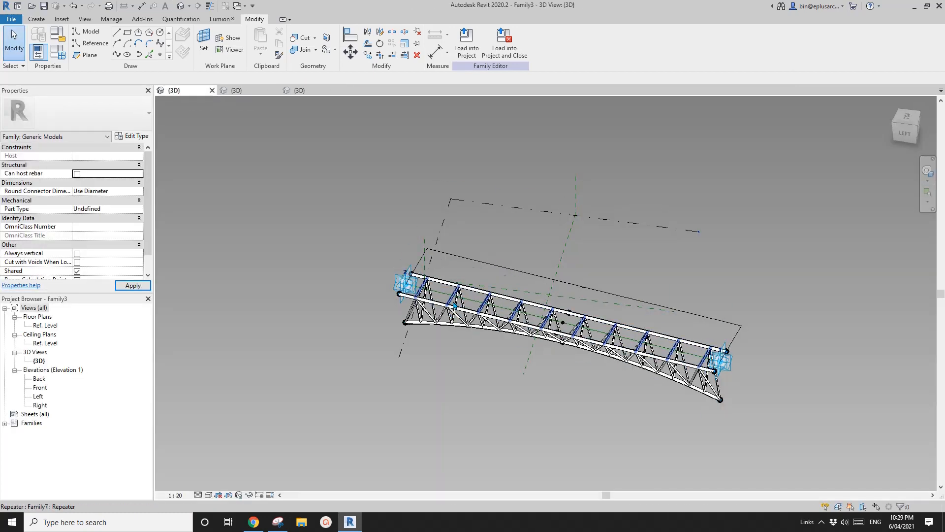
{"action": "left_click", "coordinate": [236, 90]}
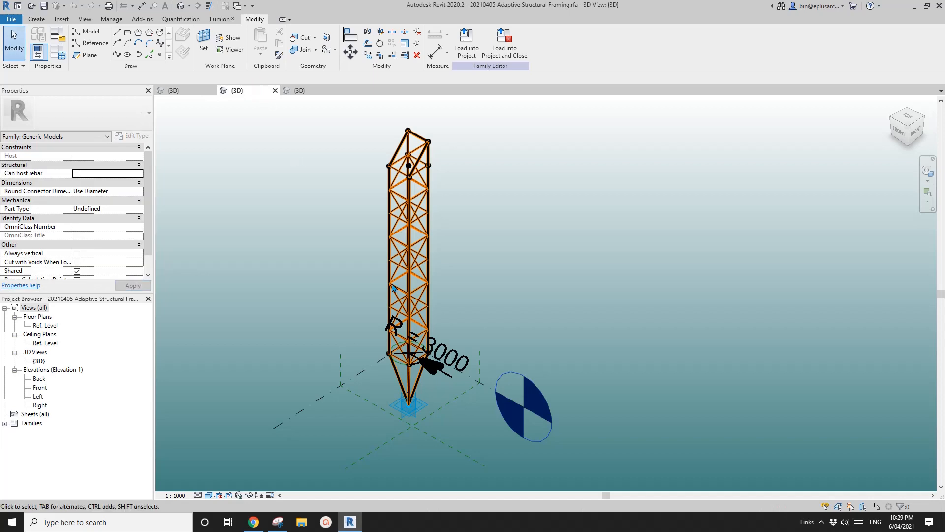
{"action": "middle_click_drag", "start_coordinate": [455, 331], "coordinate": [459, 331], "text": "shift"}
{"action": "scroll", "coordinate": [434, 301], "scroll_direction": "up", "scroll_amount": 1}
{"action": "middle_click_drag", "start_coordinate": [434, 301], "coordinate": [472, 335]}
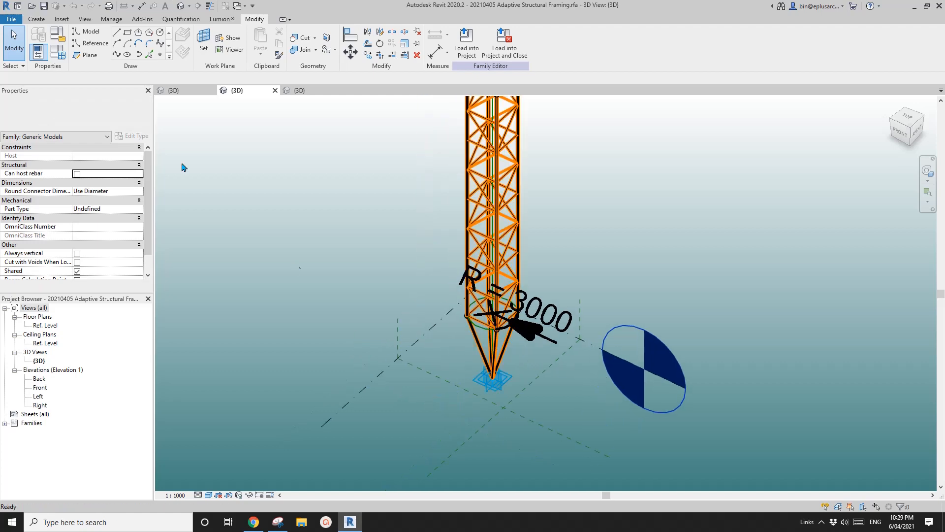
- Add an instance length parameter named W to the truss family, grouped under Dimensions
{"action": "left_click", "coordinate": [57, 52]}
{"action": "left_click_drag", "start_coordinate": [221, 126], "coordinate": [433, 130]}
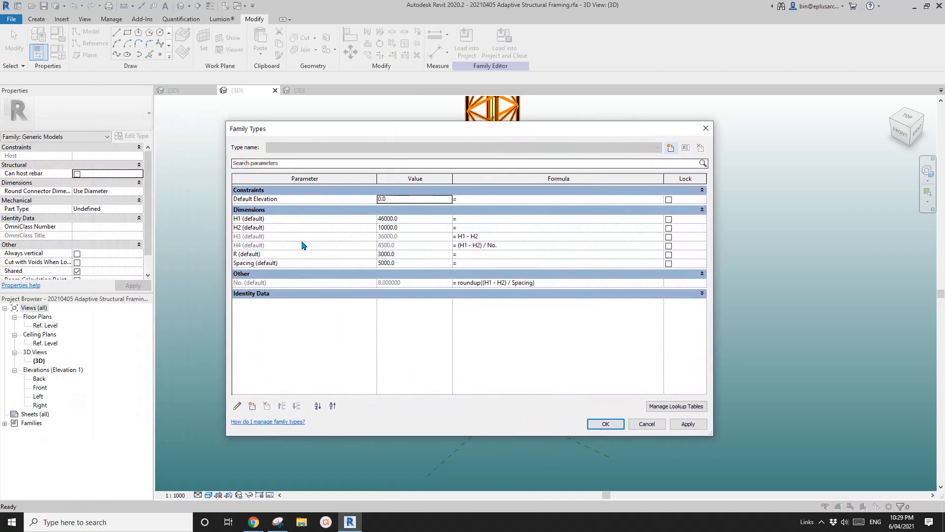
{"action": "left_click", "coordinate": [252, 405]}
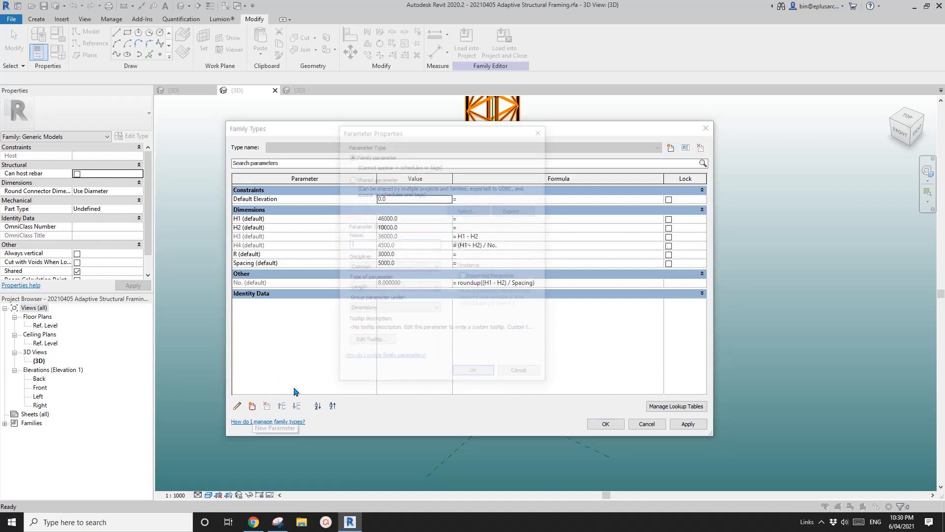
{"action": "type", "text": "W"}
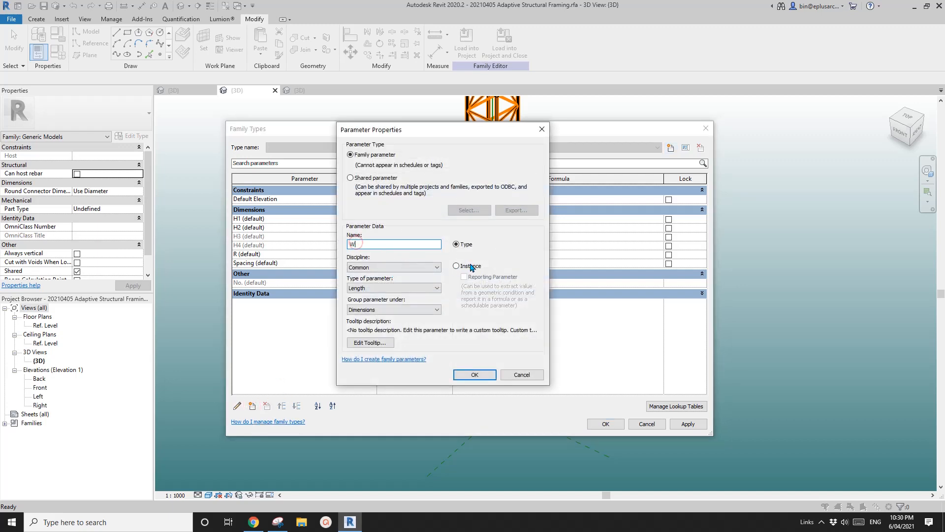
{"action": "left_click", "coordinate": [471, 267]}
{"action": "left_click", "coordinate": [475, 374]}
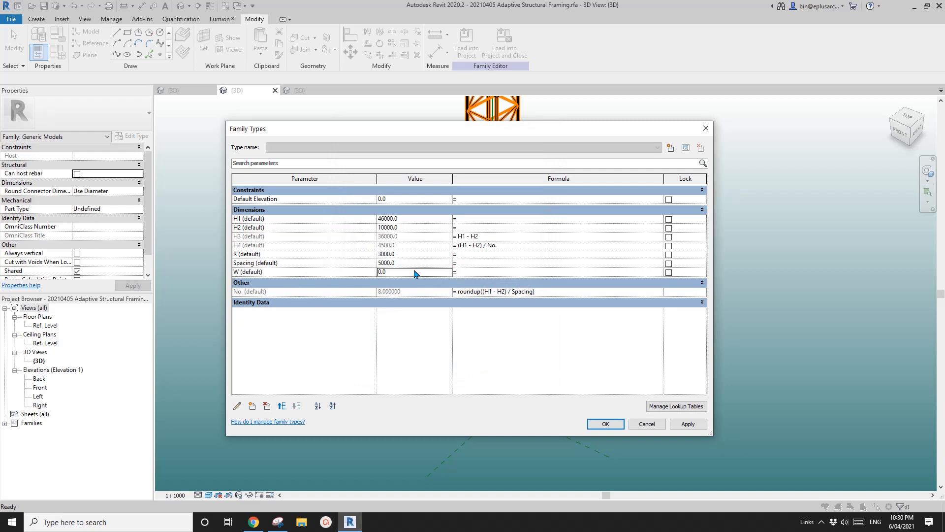
- Fill in the value of W with the temporary formula sqrt(2) * R and clear that formula again
{"action": "left_click", "coordinate": [475, 272]}
{"action": "left_click", "coordinate": [545, 327]}
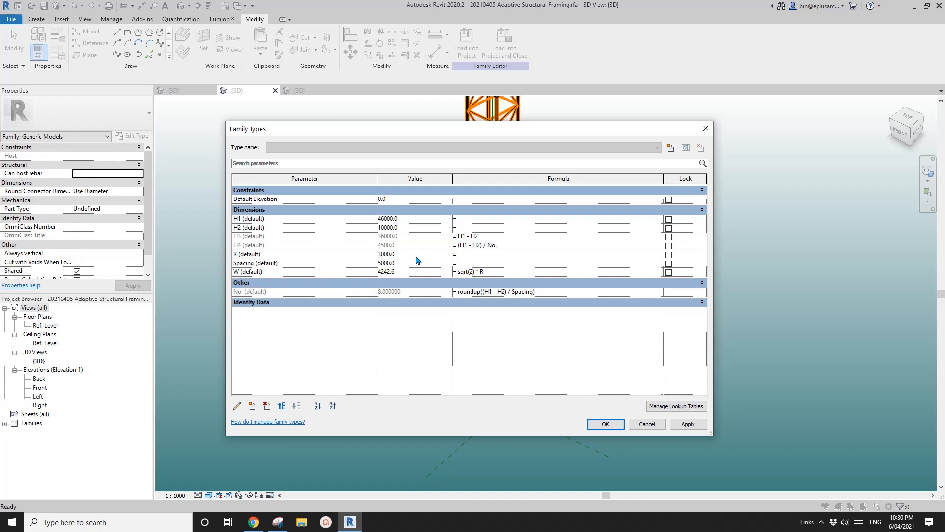
{"action": "left_click_drag", "start_coordinate": [505, 274], "coordinate": [455, 272]}
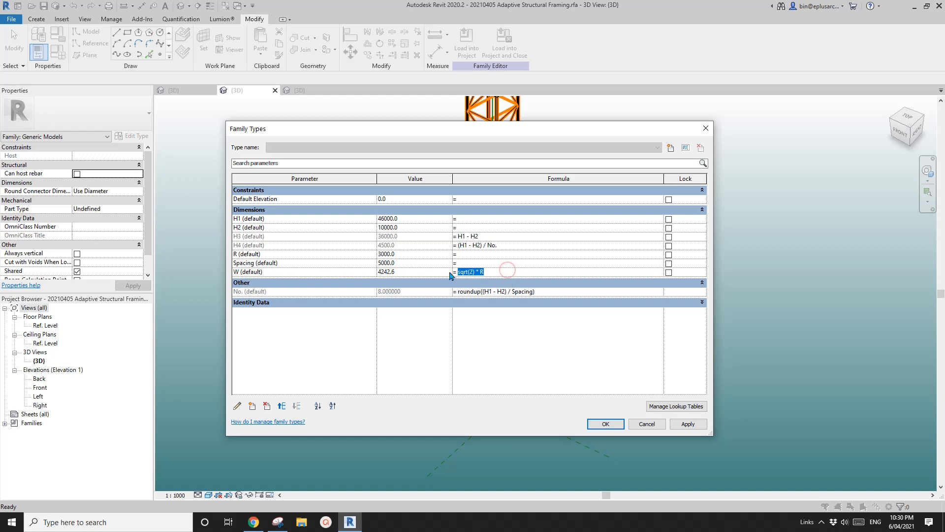
{"action": "key", "text": "Delete"}
- Give the truss family's radius parameter R the formula W / sqrt(2)
{"action": "left_click", "coordinate": [474, 253]}
{"action": "key", "text": "BackSpace"}
{"action": "left_click", "coordinate": [537, 337]}
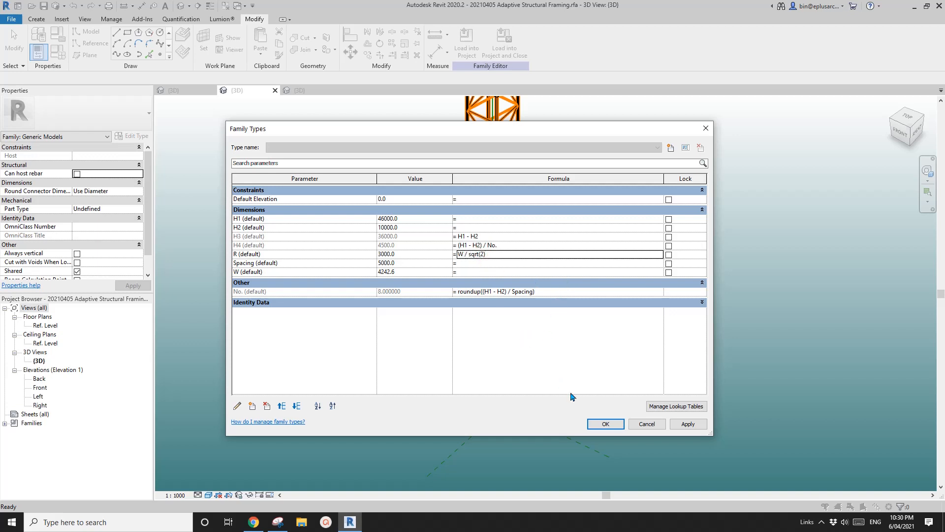
{"action": "left_click", "coordinate": [606, 425]}
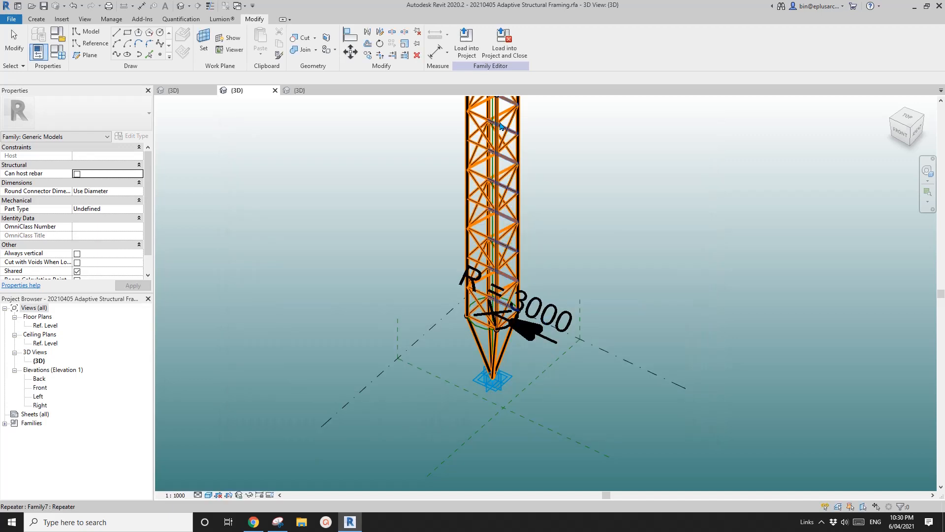
- Load the edited truss family into Family4 only
{"action": "left_click", "coordinate": [467, 45]}
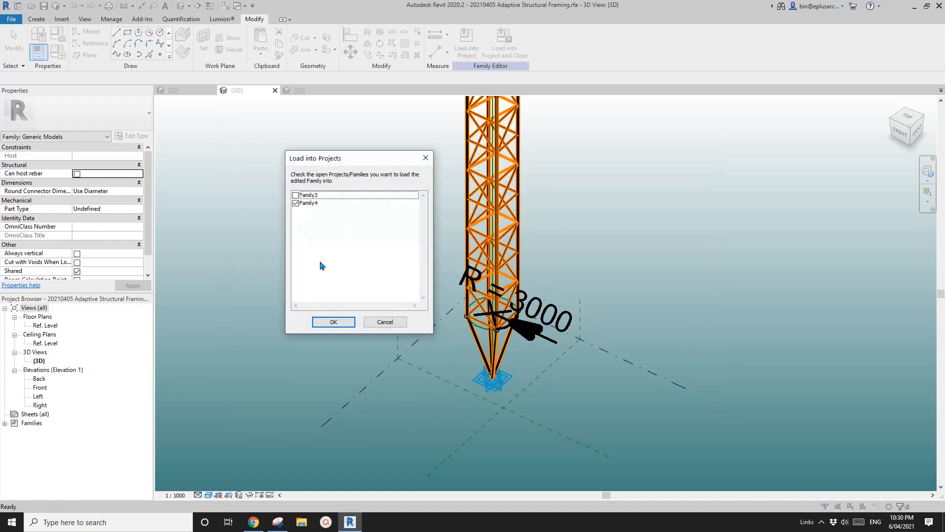
{"action": "left_click", "coordinate": [334, 323]}
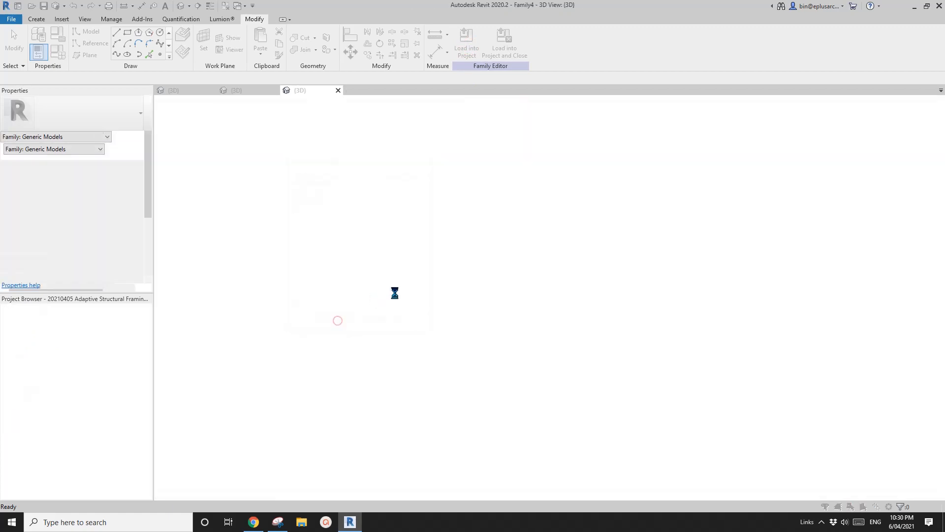
{"action": "left_click", "coordinate": [430, 235]}
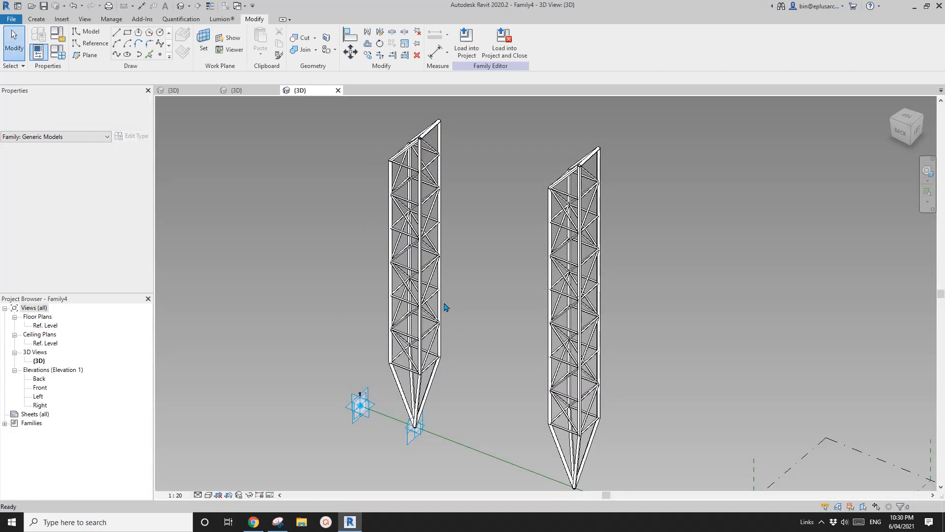
- Set the W dimension of the truss nearest placement point 1 to 3000
{"action": "left_click", "coordinate": [431, 273]}
{"action": "middle_click_drag", "start_coordinate": [417, 266], "coordinate": [436, 237]}
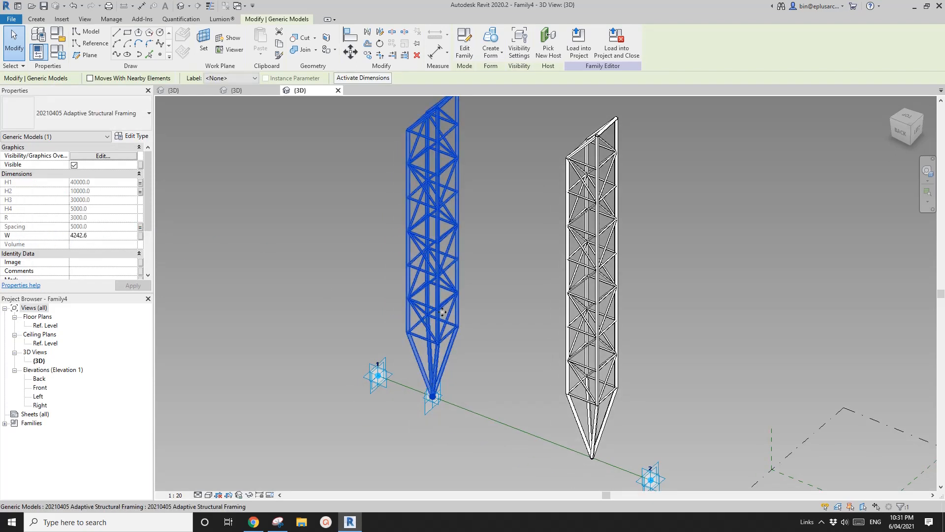
{"action": "middle_click_drag", "start_coordinate": [455, 355], "coordinate": [424, 361]}
{"action": "scroll", "coordinate": [420, 360], "scroll_direction": "up", "scroll_amount": 2}
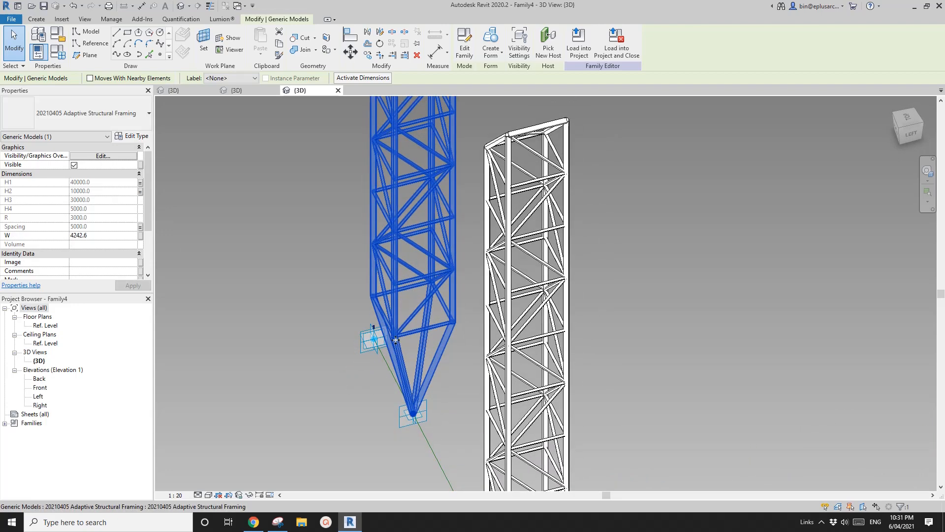
{"action": "scroll", "coordinate": [398, 343], "scroll_direction": "up", "scroll_amount": 2}
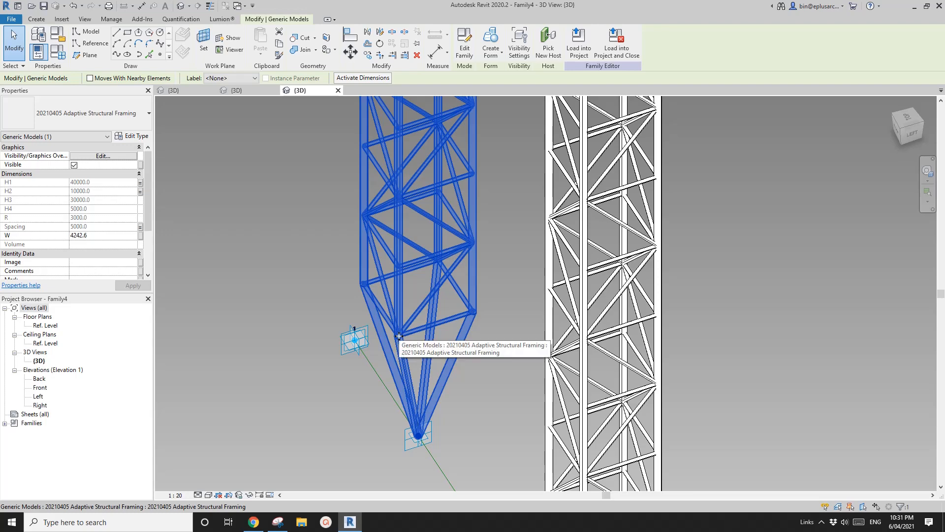
{"action": "scroll", "coordinate": [447, 312], "scroll_direction": "down", "scroll_amount": 2}
{"action": "middle_click_drag", "start_coordinate": [447, 311], "coordinate": [454, 317], "text": "shift"}
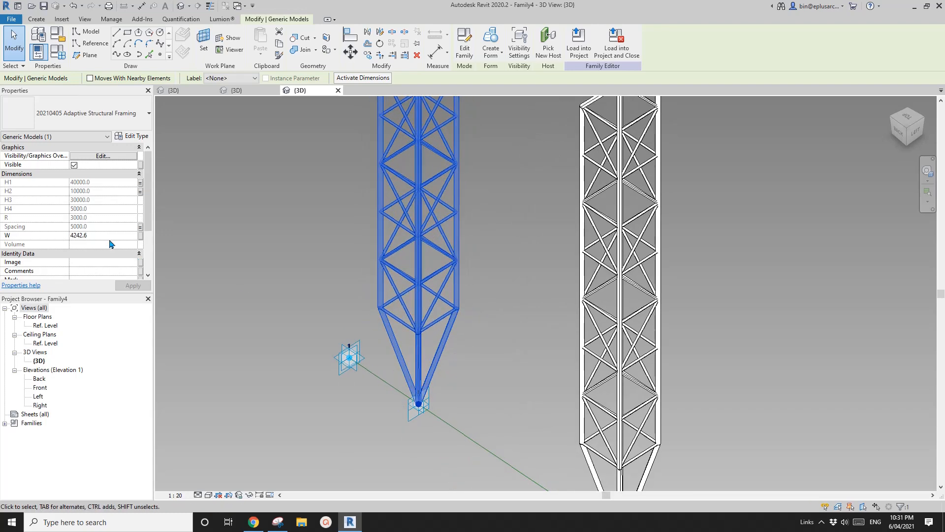
{"action": "left_click", "coordinate": [102, 236]}
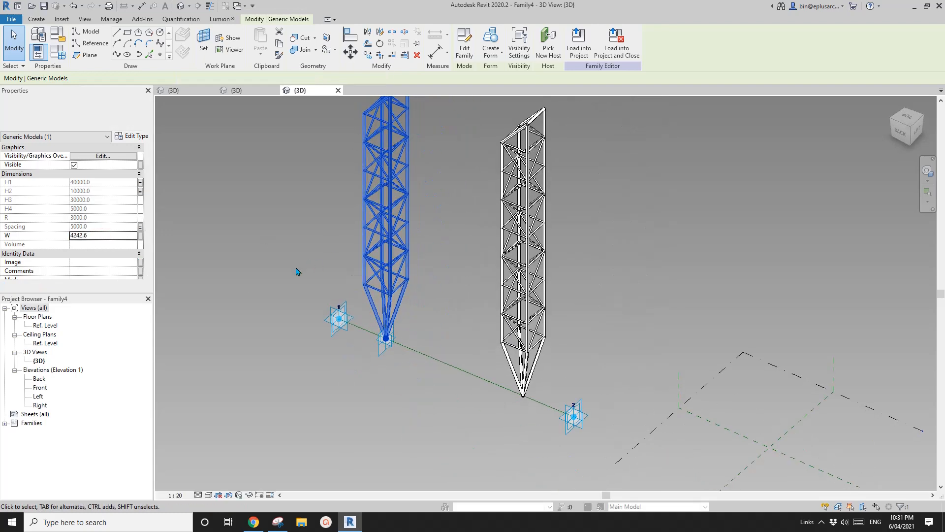
{"action": "type", "text": "3000"}
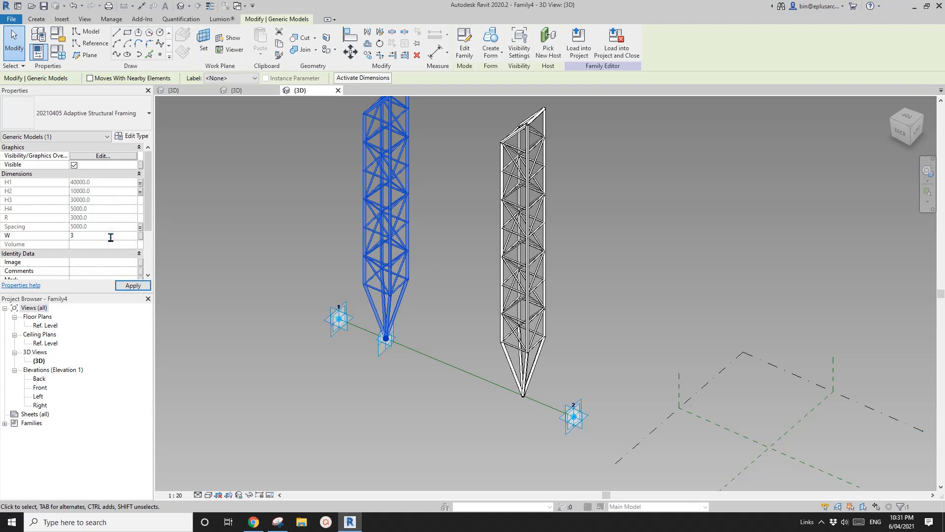
{"action": "left_click", "coordinate": [134, 285]}
- Set the W dimension of the truss nearest placement point 2 to 3000
{"action": "left_click", "coordinate": [540, 274]}
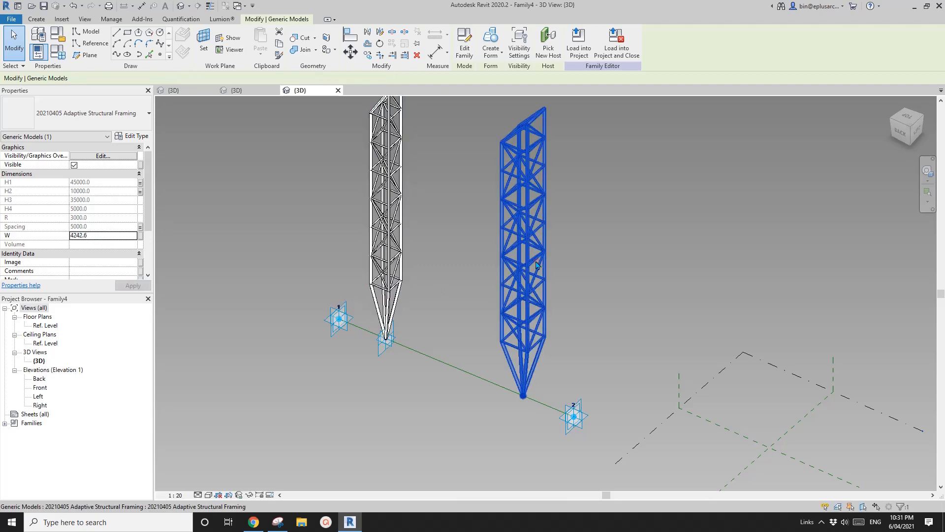
{"action": "left_click", "coordinate": [106, 236]}
{"action": "type", "text": "3000"}
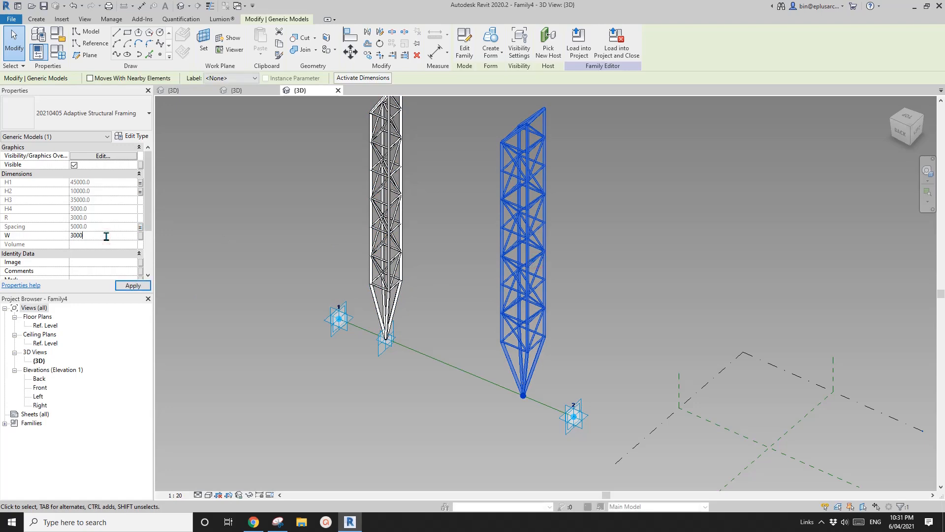
{"action": "left_click", "coordinate": [134, 286]}
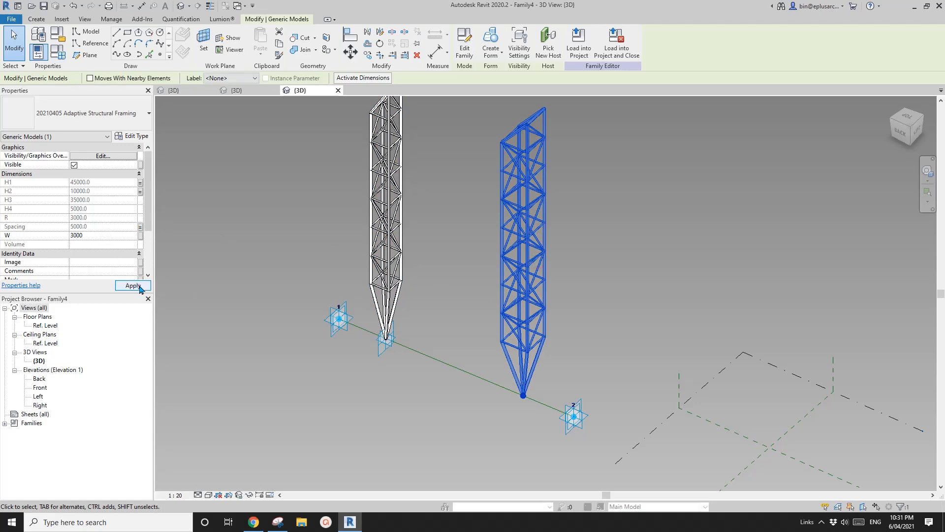
- Associate the W dimension of both trusses with a new instance family parameter named W
{"action": "left_click", "coordinate": [443, 205]}
{"action": "left_click", "coordinate": [520, 226], "text": "ctrl"}
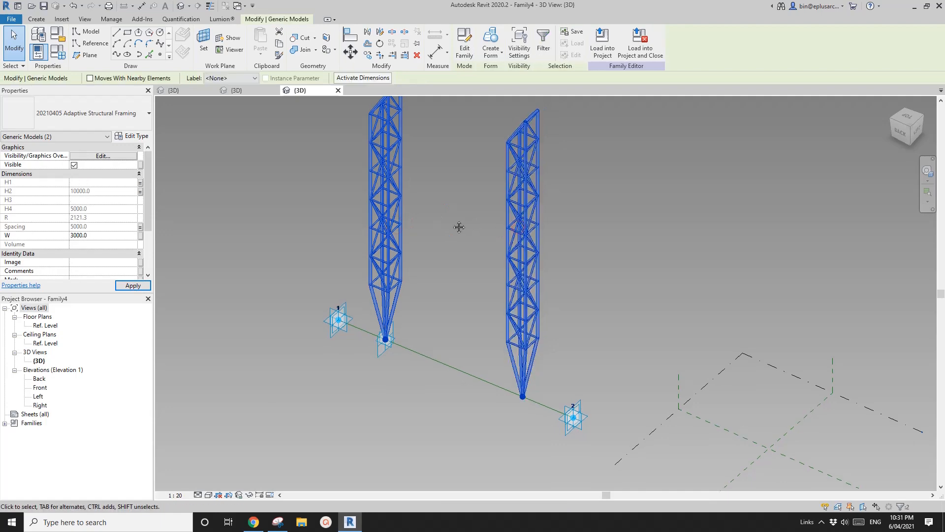
{"action": "left_click", "coordinate": [140, 236]}
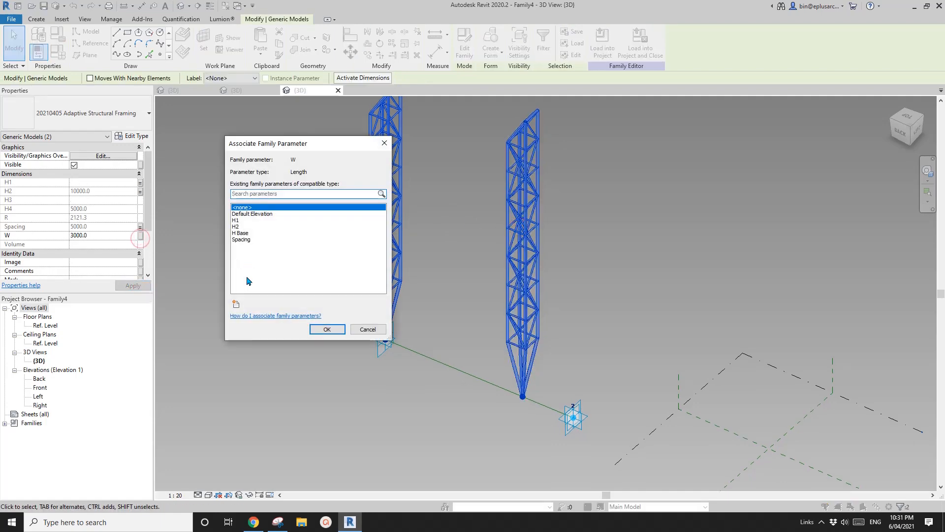
{"action": "left_click", "coordinate": [237, 303]}
{"action": "type", "text": "W"}
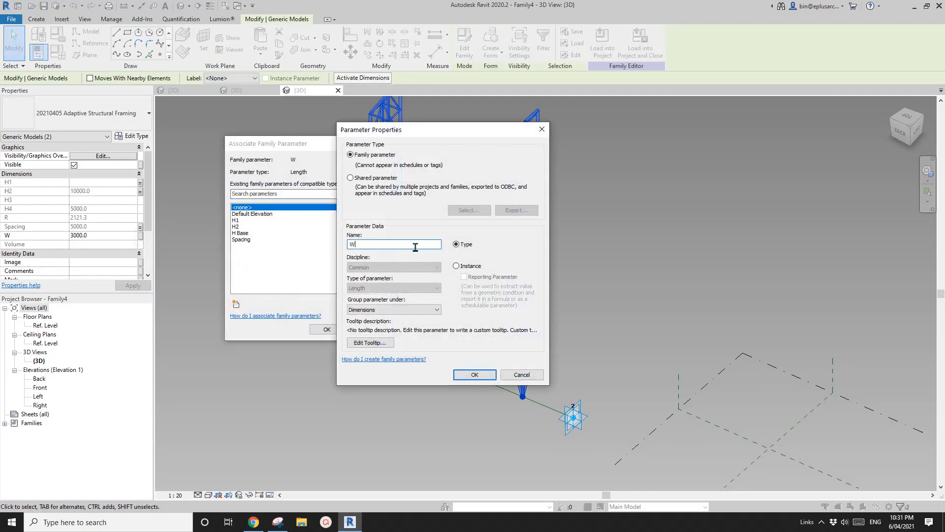
{"action": "left_click", "coordinate": [456, 266]}
{"action": "left_click", "coordinate": [475, 375]}
{"action": "left_click", "coordinate": [330, 328]}
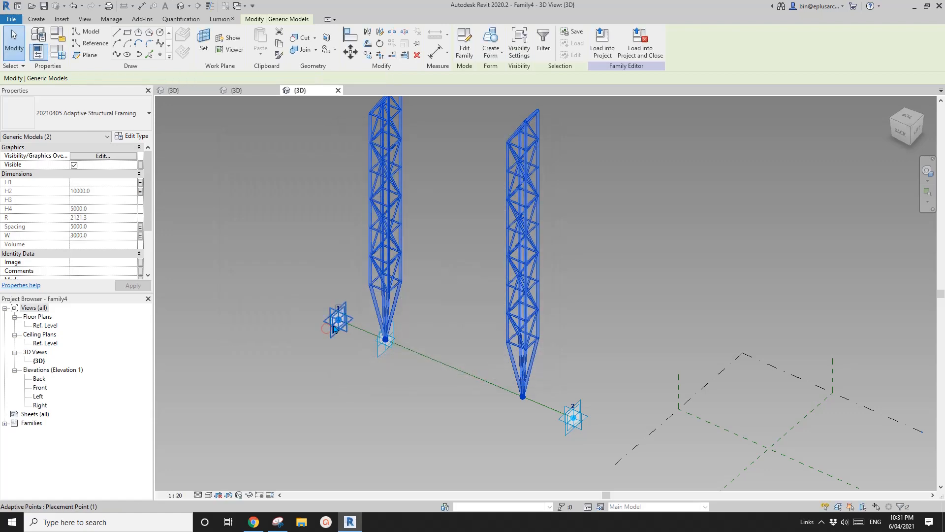
- Examine the dimension parameters of each truss column in turn, checking which ones are linked to family parameters
{"action": "scroll", "coordinate": [316, 263], "scroll_direction": "down", "scroll_amount": 1}
{"action": "middle_click_drag", "start_coordinate": [317, 262], "coordinate": [333, 313]}
{"action": "key", "text": "Escape"}
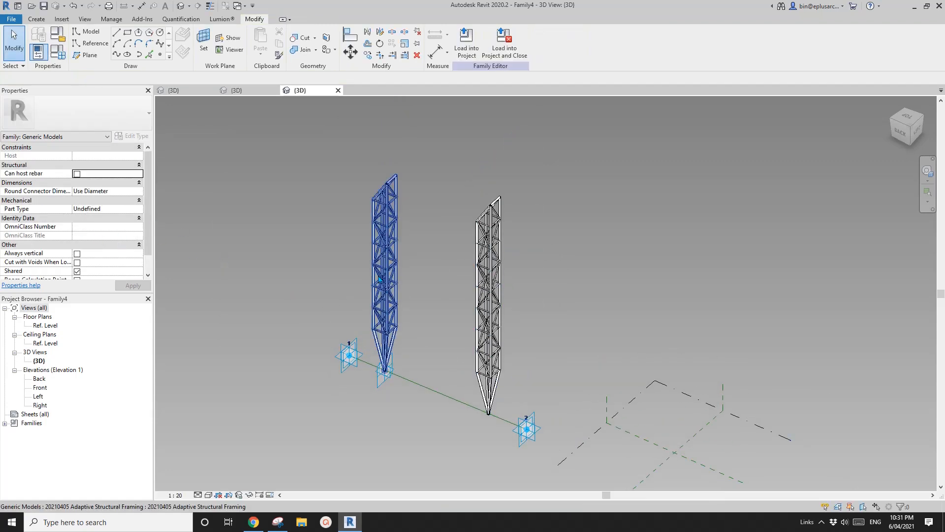
{"action": "left_click", "coordinate": [380, 279]}
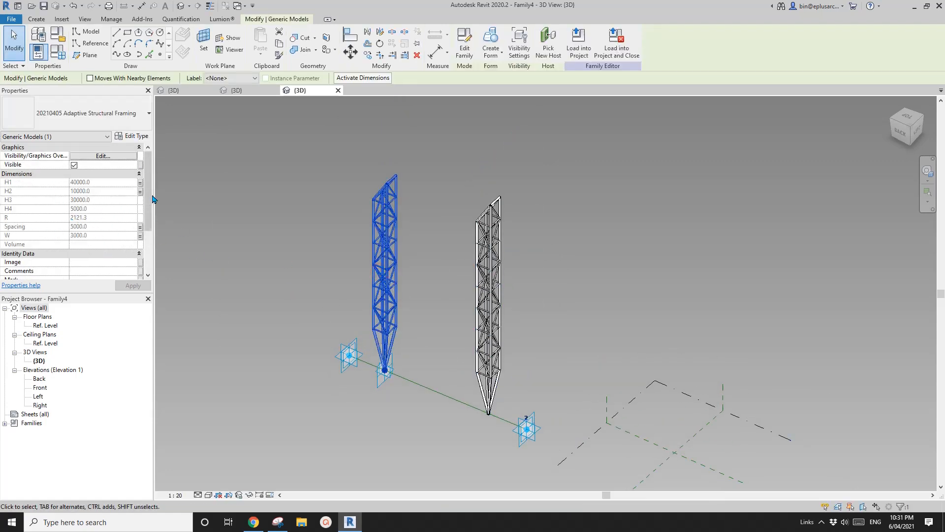
{"action": "scroll", "coordinate": [150, 256], "scroll_direction": "down", "scroll_amount": 2}
{"action": "scroll", "coordinate": [152, 246], "scroll_direction": "up", "scroll_amount": 2}
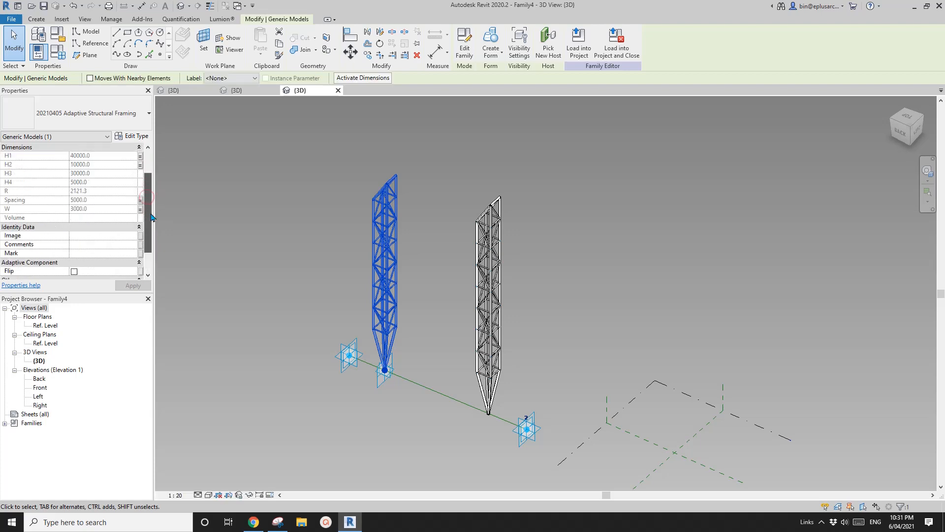
{"action": "left_click", "coordinate": [494, 275]}
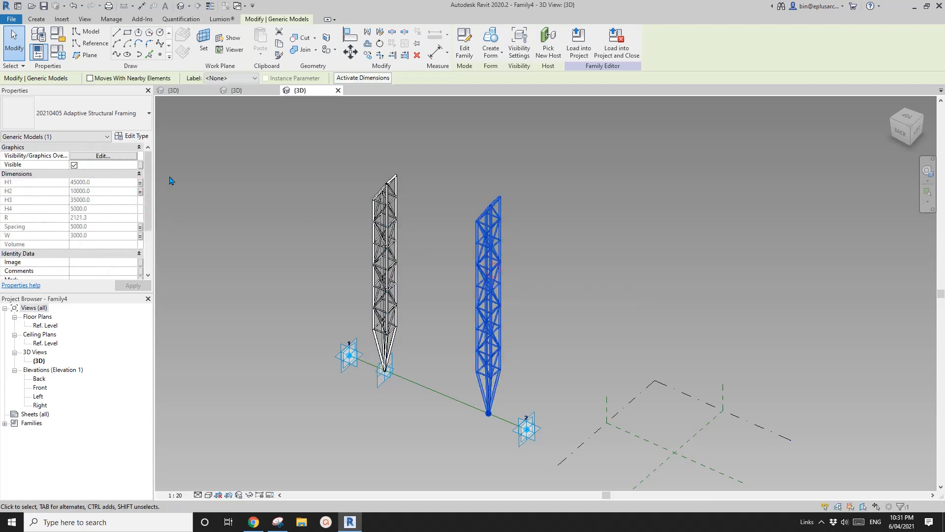
{"action": "left_click", "coordinate": [267, 213]}
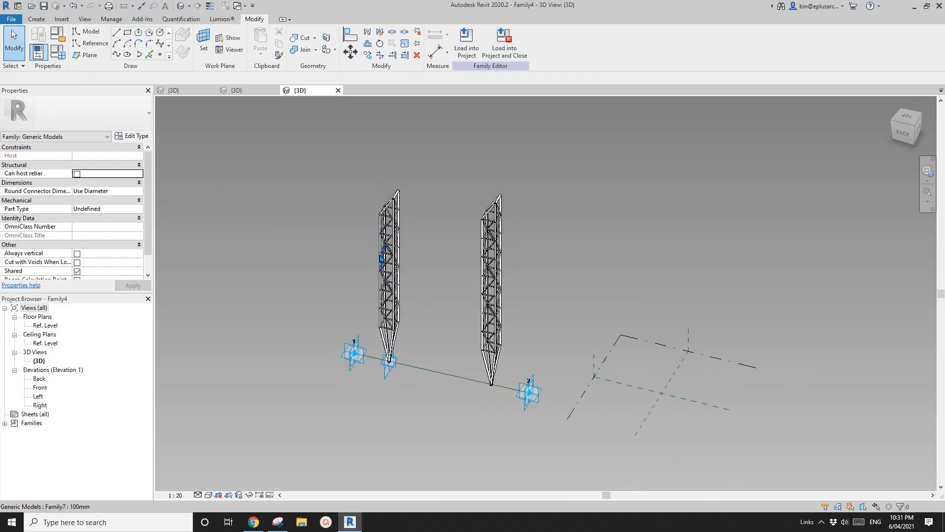
- Load the arched truss family Family3 into Family4 only
{"action": "left_click", "coordinate": [238, 90]}
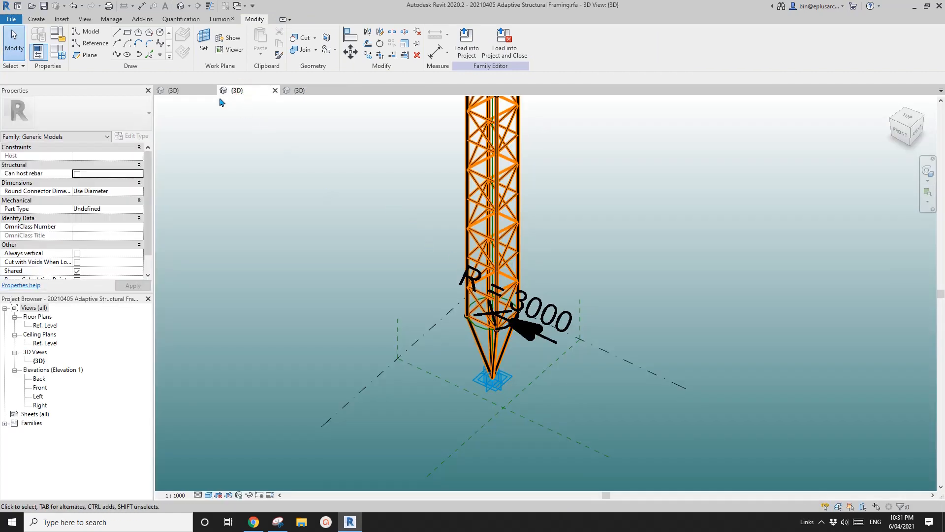
{"action": "left_click", "coordinate": [175, 90]}
{"action": "middle_click_drag", "start_coordinate": [534, 347], "coordinate": [473, 315], "text": "shift"}
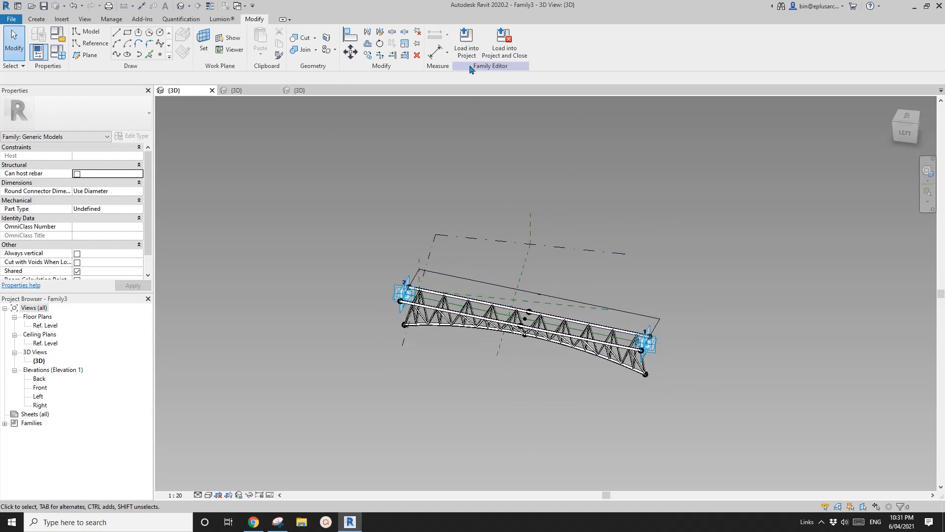
{"action": "left_click", "coordinate": [466, 43]}
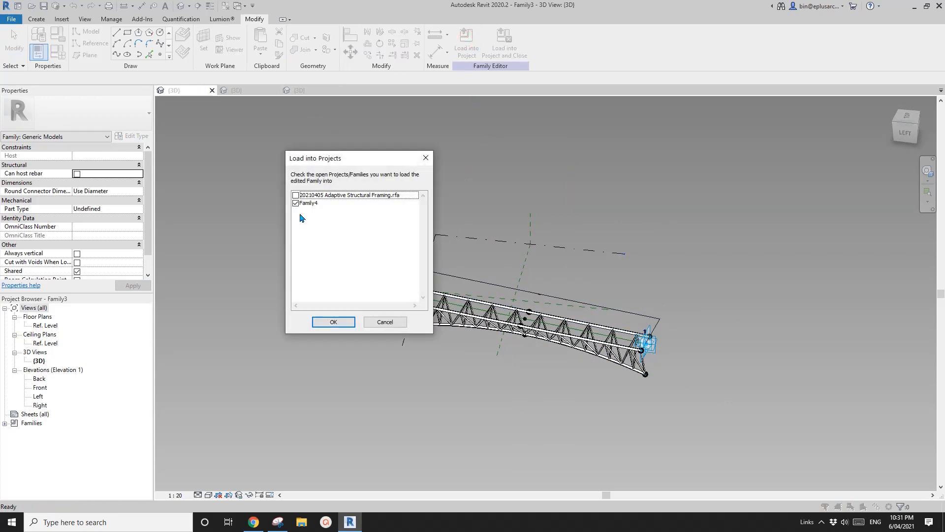
{"action": "left_click", "coordinate": [335, 321]}
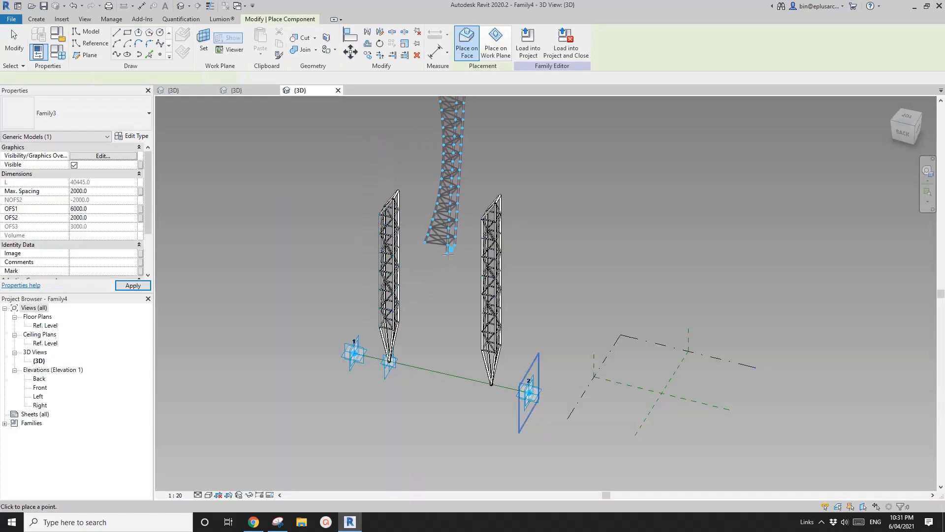
- Switch the view to wireframe and place Family3's first point at the midpoint of a top member on the column nearest placement point 1
{"action": "middle_click_drag", "start_coordinate": [408, 298], "coordinate": [430, 317], "text": "shift"}
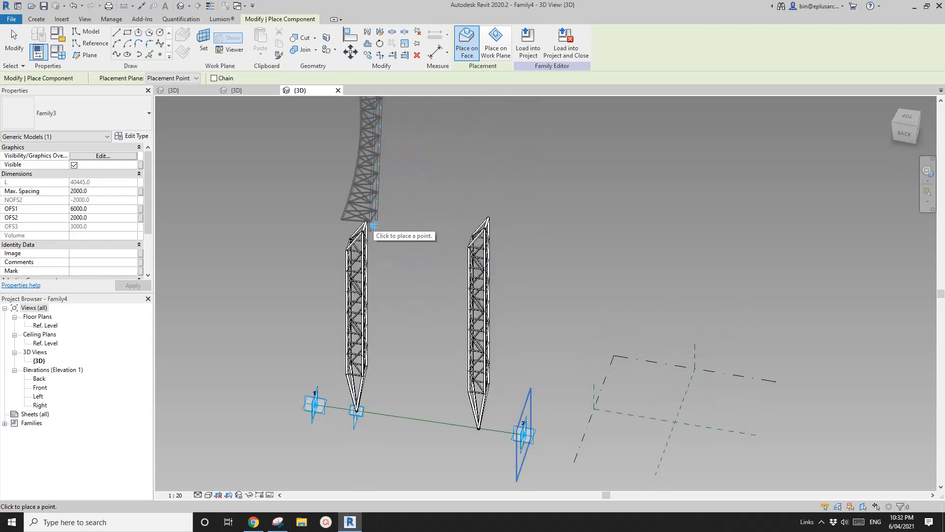
{"action": "mouse_move", "coordinate": [412, 263]}
{"action": "middle_mouse_down", "text": "shift"}
{"action": "mouse_move", "coordinate": [433, 254]}
{"action": "mouse_move", "coordinate": [412, 259]}
{"action": "middle_mouse_up", "text": "shift"}
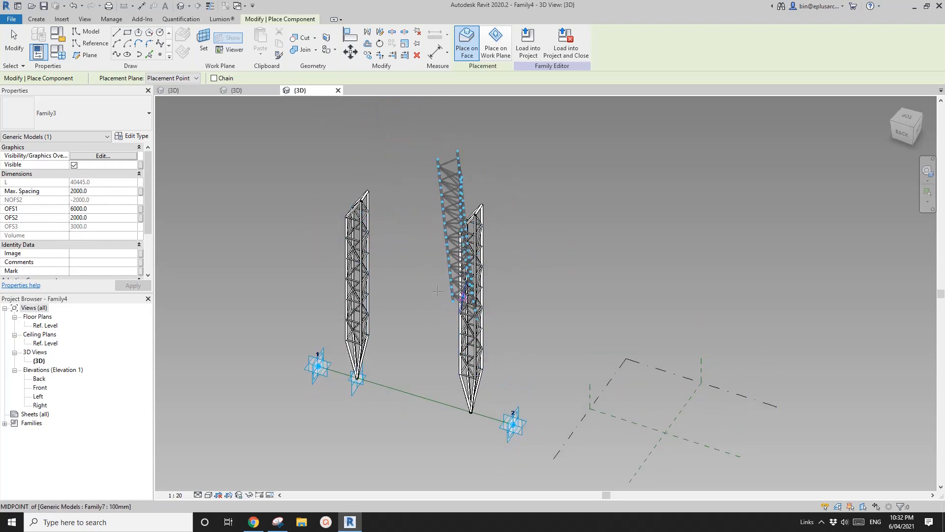
{"action": "mouse_move", "coordinate": [434, 292]}
{"action": "middle_mouse_down", "text": "shift"}
{"action": "mouse_move", "coordinate": [418, 294]}
{"action": "mouse_move", "coordinate": [416, 284]}
{"action": "middle_mouse_up", "text": "shift"}
{"action": "scroll", "coordinate": [363, 173], "scroll_direction": "up", "scroll_amount": 1}
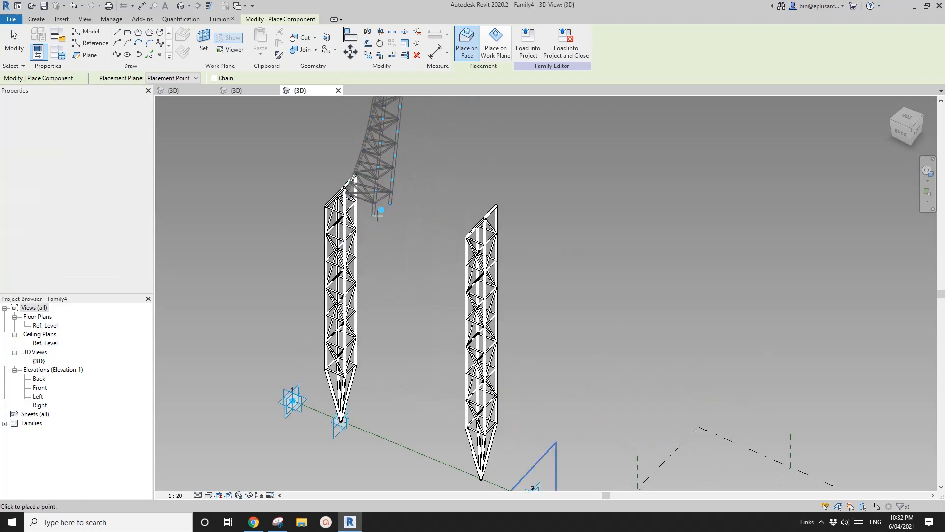
{"action": "middle_click_drag", "start_coordinate": [379, 209], "coordinate": [359, 217], "text": "shift"}
{"action": "scroll", "coordinate": [357, 185], "scroll_direction": "up", "scroll_amount": 2}
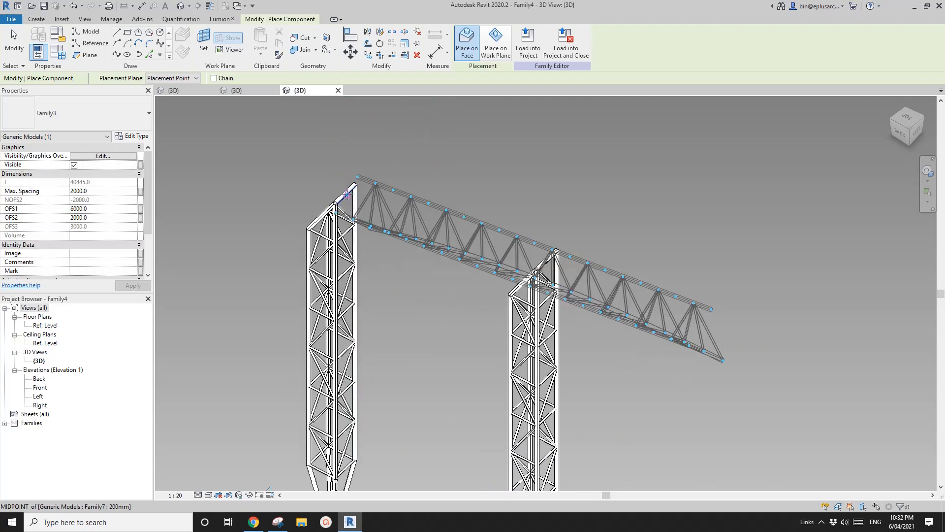
{"action": "scroll", "coordinate": [348, 194], "scroll_direction": "up", "scroll_amount": 1}
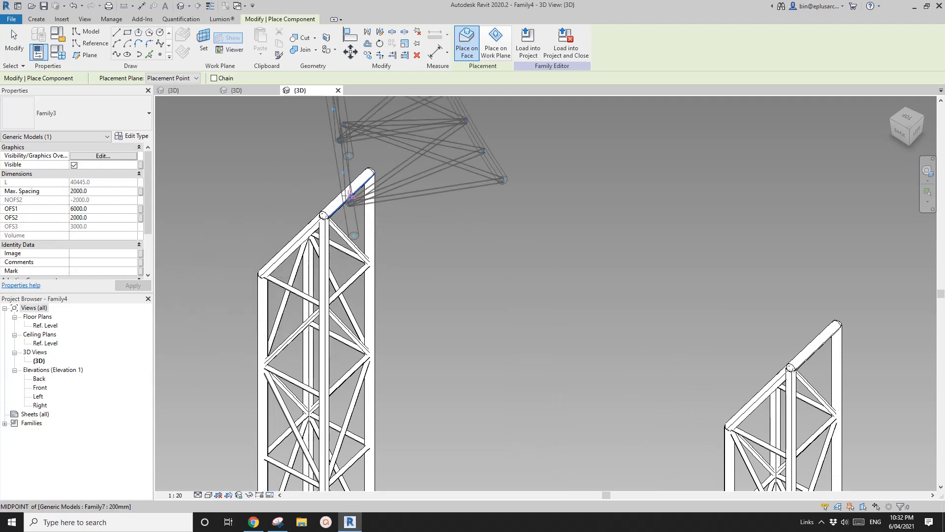
{"action": "key", "text": "w"}
{"action": "key", "text": "f"}
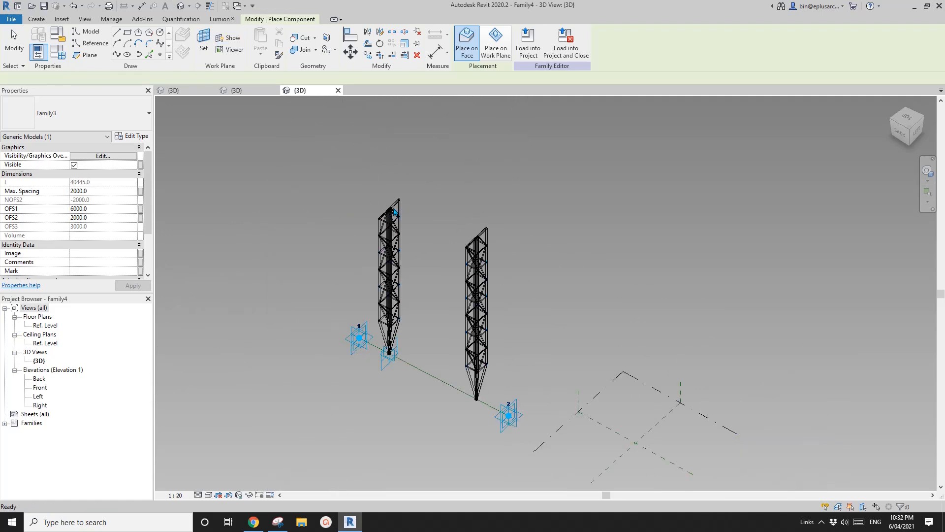
{"action": "scroll", "coordinate": [399, 211], "scroll_direction": "up", "scroll_amount": 5}
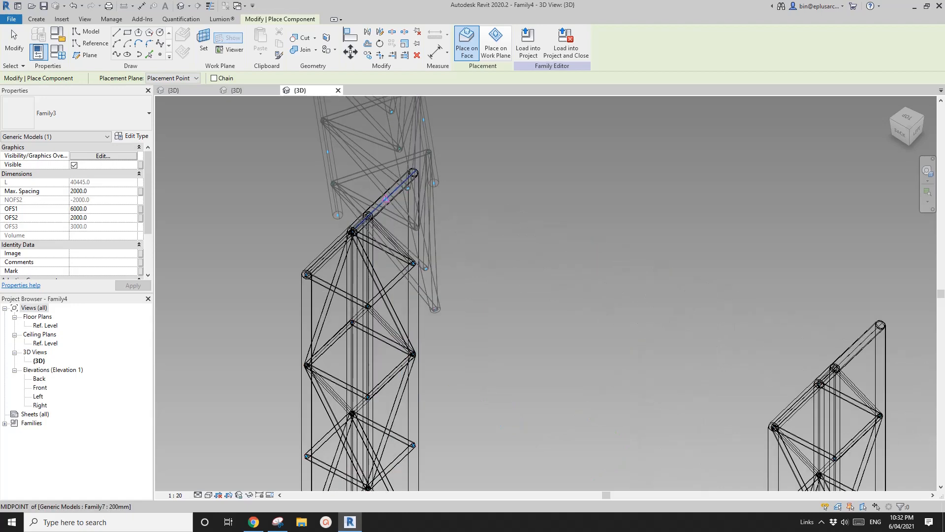
{"action": "scroll", "coordinate": [386, 199], "scroll_direction": "up", "scroll_amount": 2}
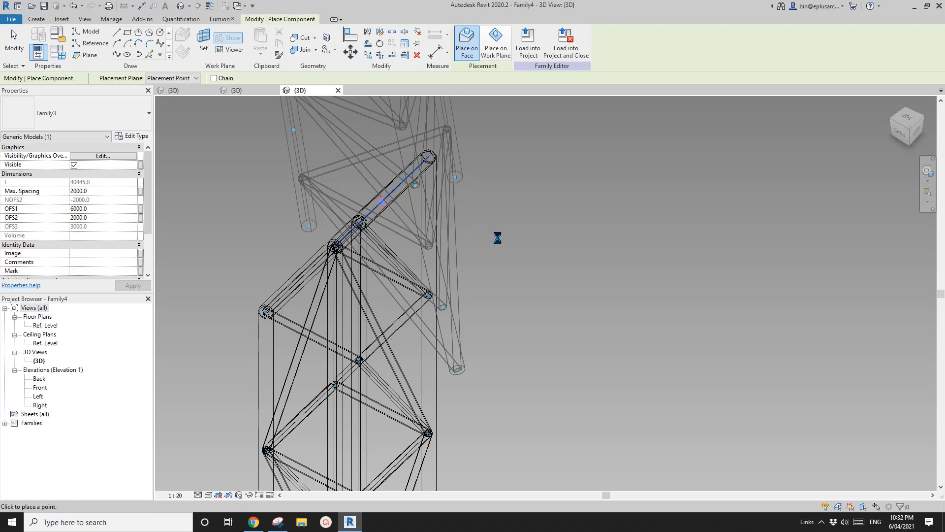
- Place Family3's second point at the midpoint of the matching top member on the column nearest placement point 2, and end placement
{"action": "scroll", "coordinate": [601, 265], "scroll_direction": "down", "scroll_amount": 8}
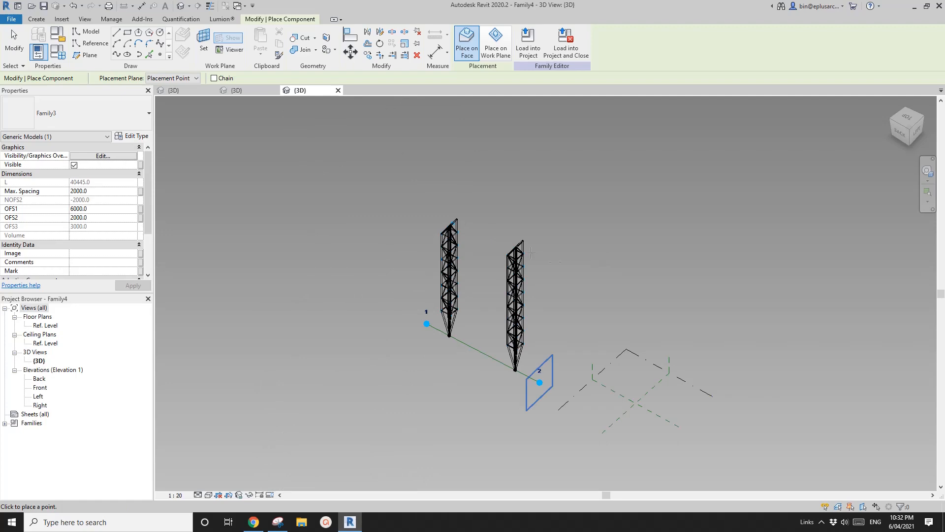
{"action": "scroll", "coordinate": [506, 249], "scroll_direction": "up", "scroll_amount": 5}
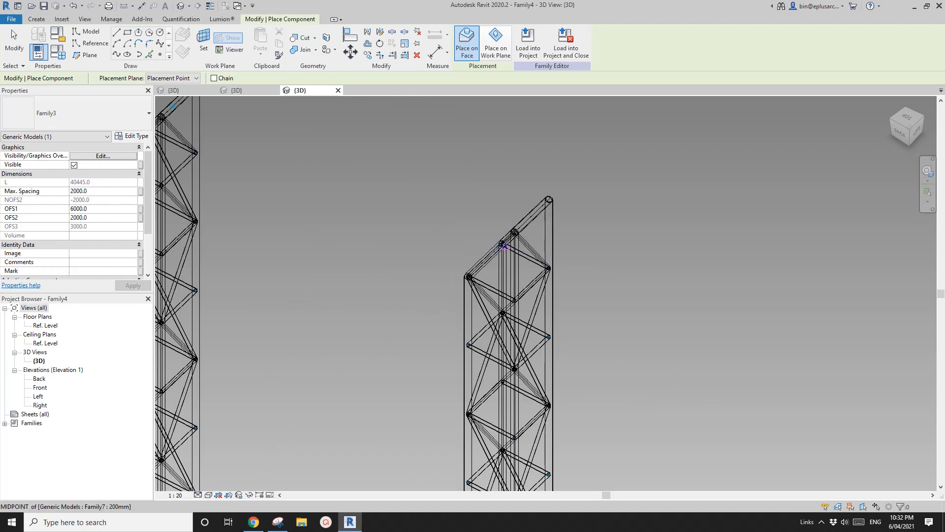
{"action": "scroll", "coordinate": [494, 250], "scroll_direction": "up", "scroll_amount": 2}
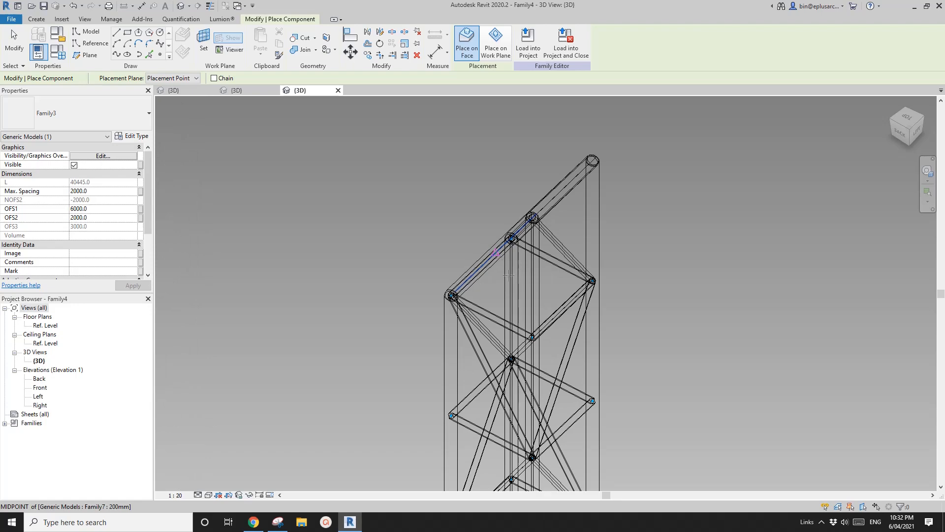
{"action": "middle_click_drag", "start_coordinate": [511, 277], "coordinate": [521, 289], "text": "shift"}
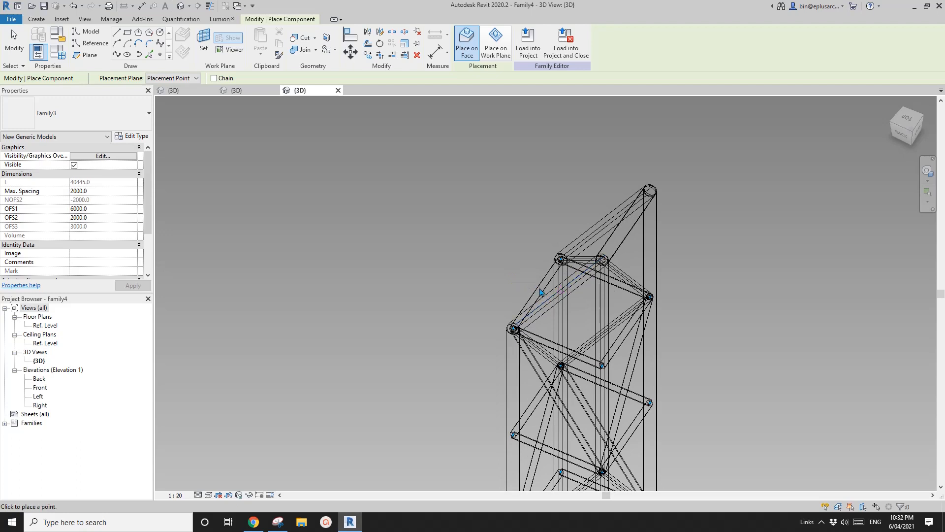
{"action": "left_click", "coordinate": [540, 294]}
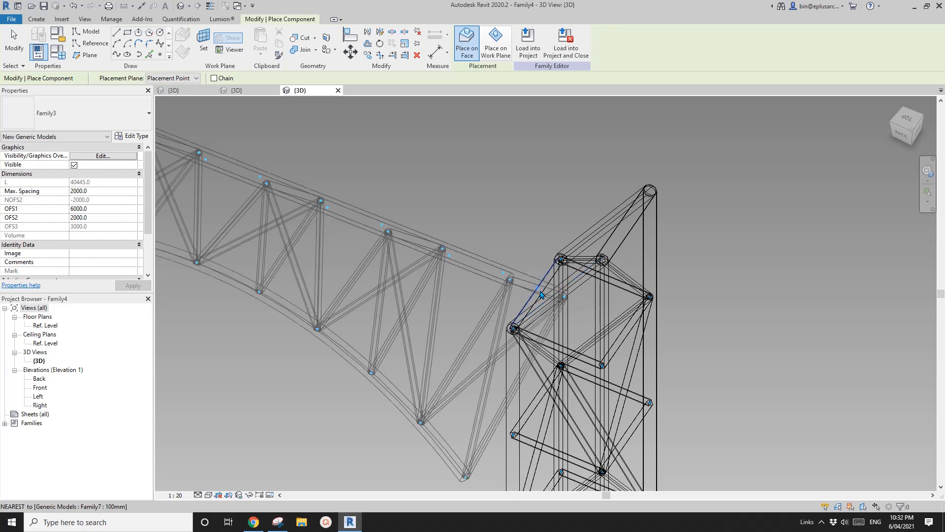
{"action": "left_click", "coordinate": [541, 290]}
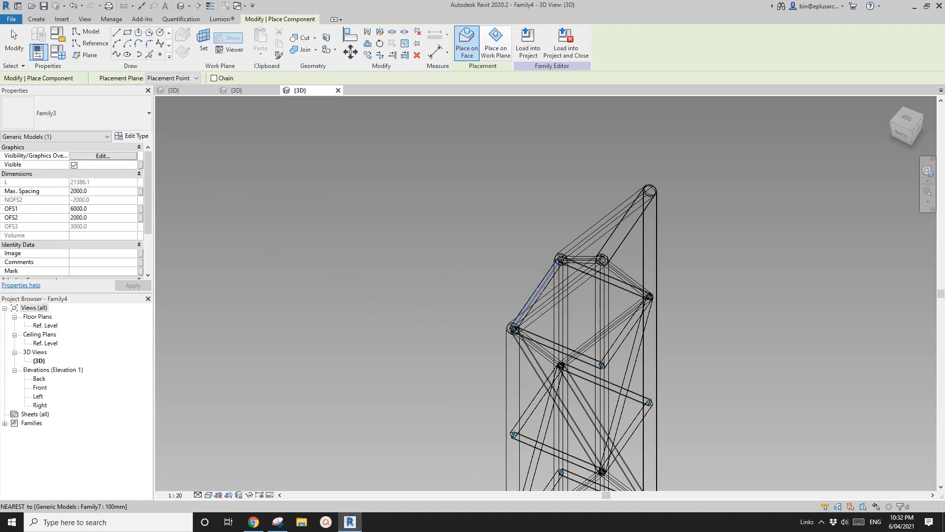
{"action": "left_click", "coordinate": [539, 295]}
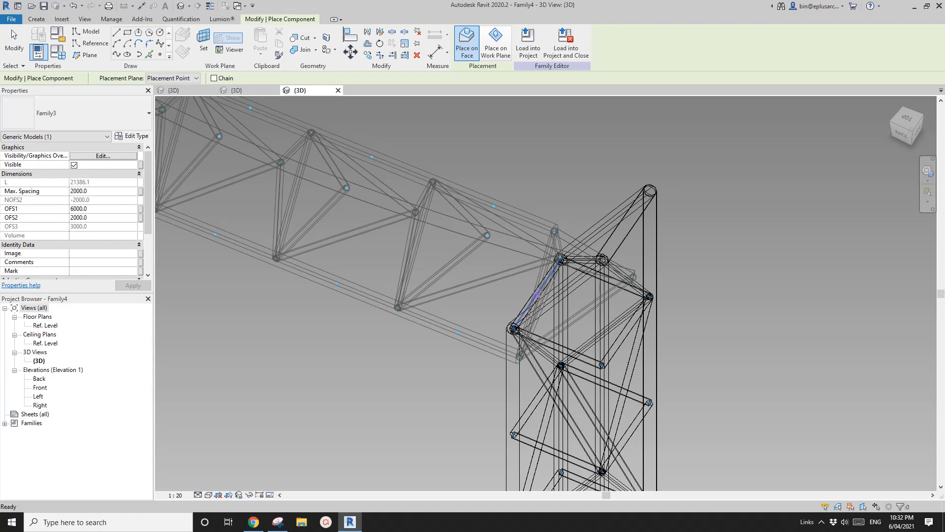
{"action": "left_click", "coordinate": [538, 297]}
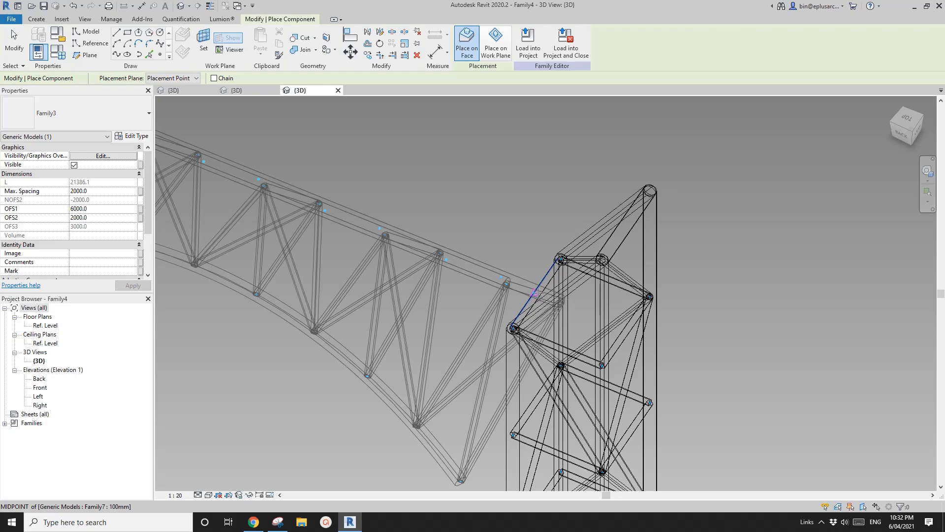
{"action": "key", "text": "space"}
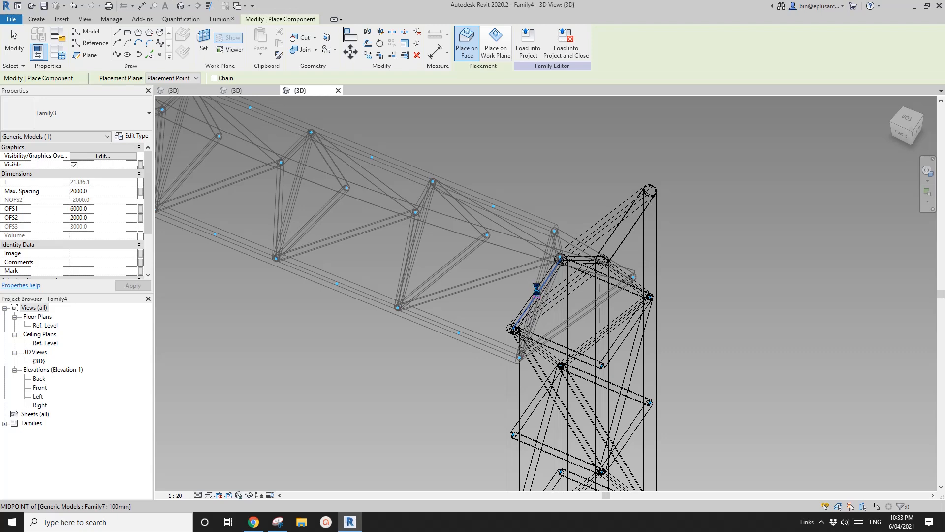
{"action": "key", "text": "Escape"}
- Examine the orientation of the placed Family3 truss between the two column tops
{"action": "scroll", "coordinate": [517, 292], "scroll_direction": "down", "scroll_amount": 7}
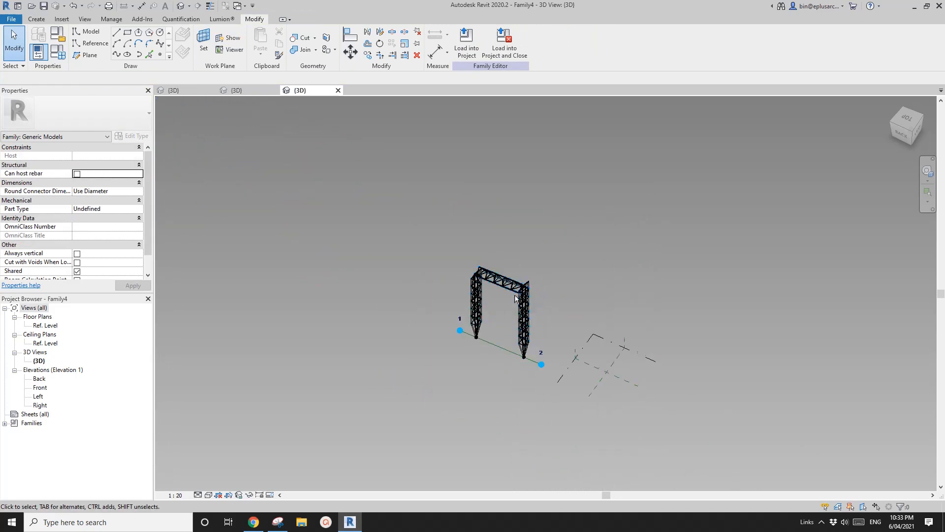
{"action": "scroll", "coordinate": [516, 298], "scroll_direction": "up", "scroll_amount": 4}
{"action": "middle_click_drag", "start_coordinate": [502, 269], "coordinate": [315, 270], "text": "shift"}
{"action": "left_click", "coordinate": [475, 285]}
{"action": "middle_click_drag", "start_coordinate": [478, 286], "coordinate": [571, 314], "text": "shift"}
{"action": "scroll", "coordinate": [421, 298], "scroll_direction": "up", "scroll_amount": 3}
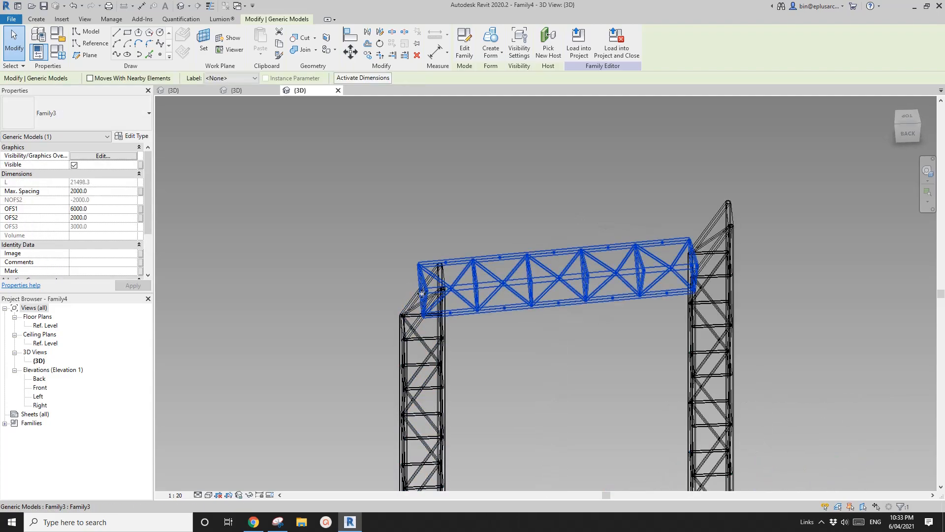
{"action": "scroll", "coordinate": [421, 293], "scroll_direction": "down", "scroll_amount": 3}
{"action": "middle_click_drag", "start_coordinate": [422, 292], "coordinate": [424, 257], "text": "shift"}
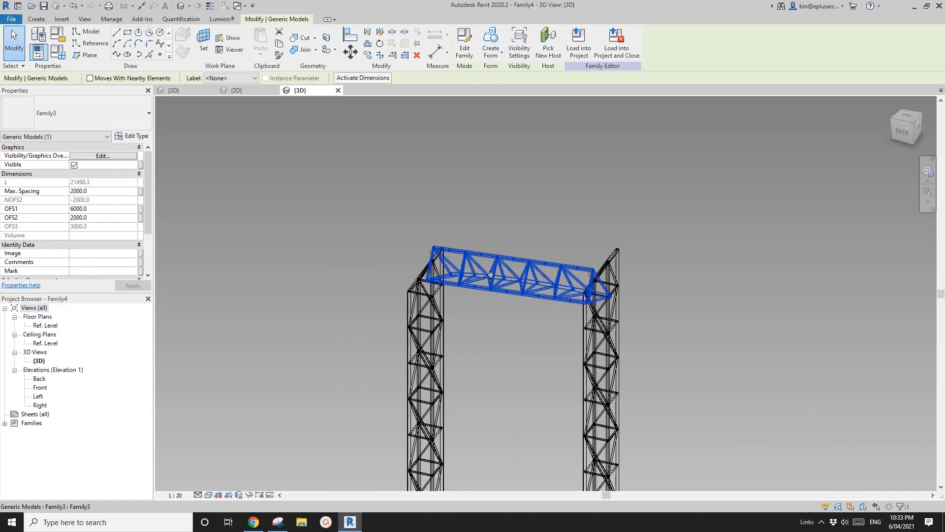
- Enable Always vertical in the Family3 truss family and reload it into Family4
{"action": "left_click", "coordinate": [460, 60]}
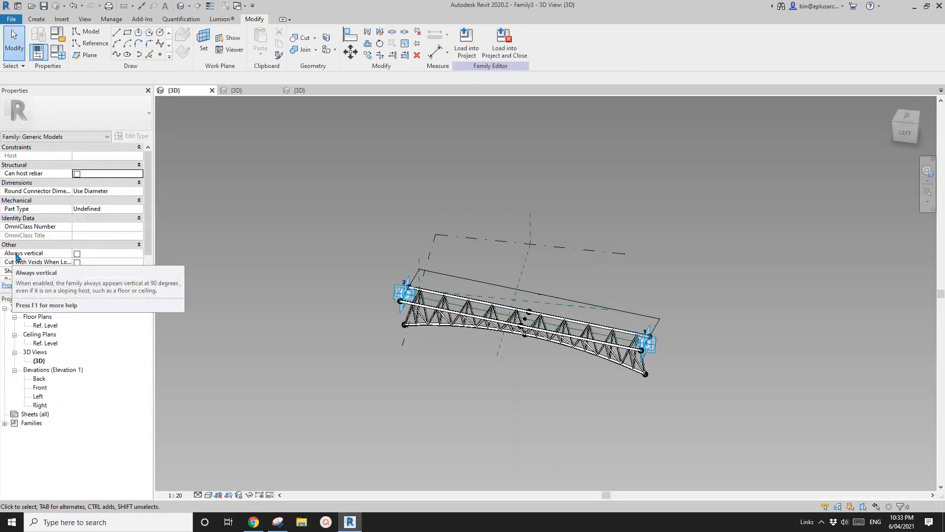
{"action": "left_click", "coordinate": [76, 254]}
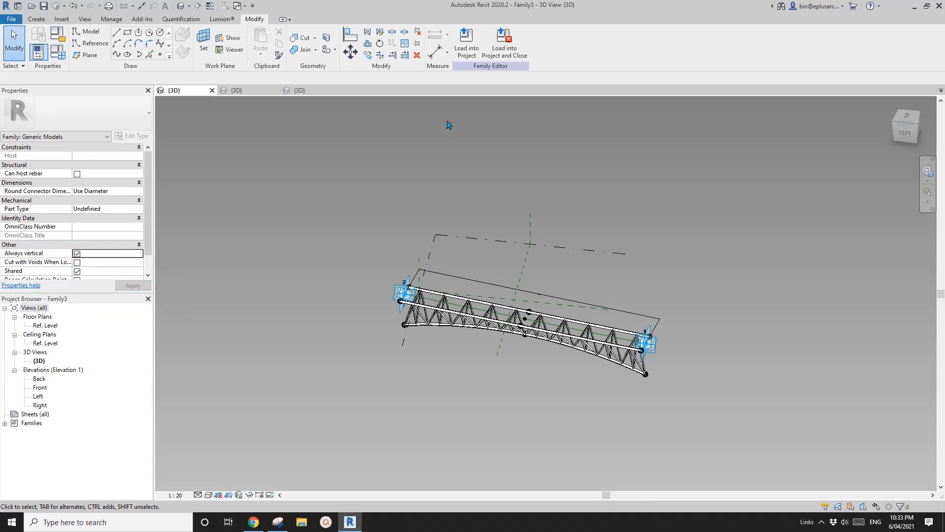
{"action": "left_click", "coordinate": [466, 42]}
{"action": "left_click", "coordinate": [340, 320]}
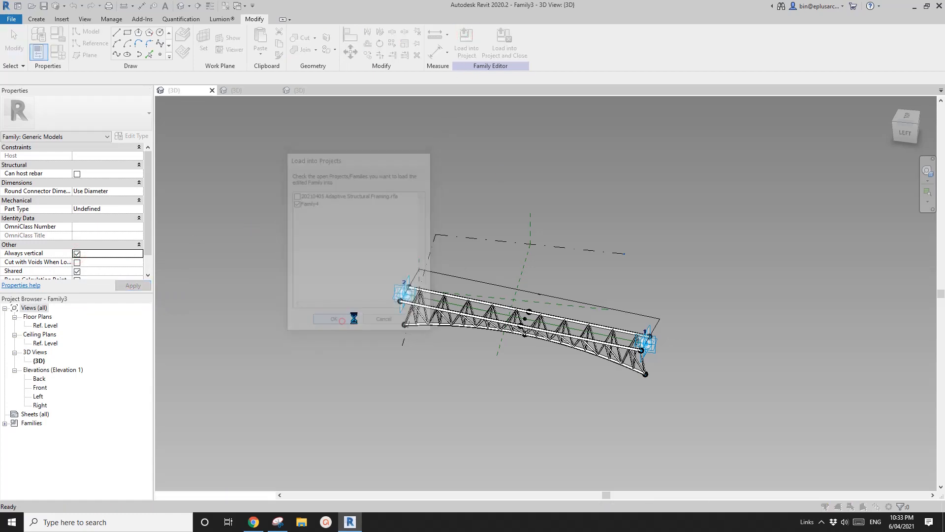
{"action": "left_click", "coordinate": [438, 229]}
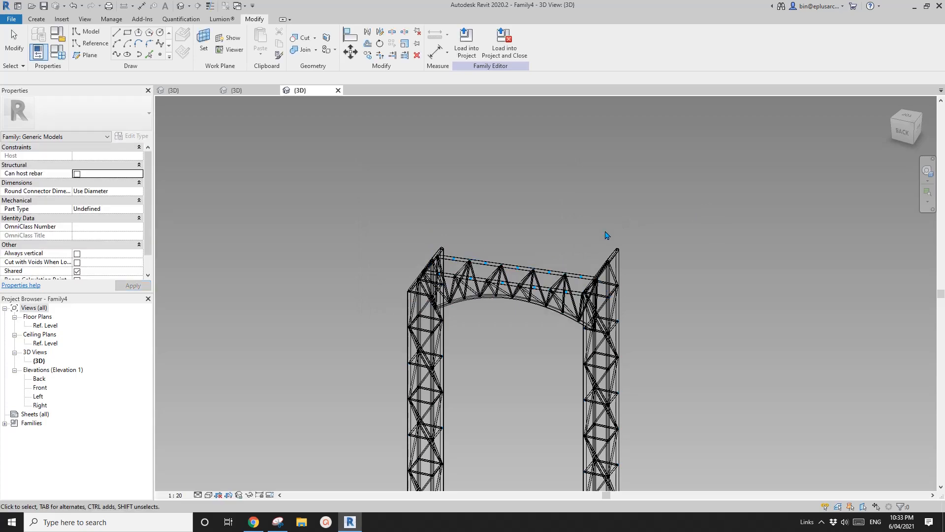
- Inspect how both ends of the reloaded Family3 truss meet the column tops
{"action": "left_click", "coordinate": [517, 280]}
{"action": "middle_click_drag", "start_coordinate": [433, 315], "coordinate": [470, 300], "text": "shift"}
{"action": "left_click", "coordinate": [456, 322]}
{"action": "scroll", "coordinate": [457, 322], "scroll_direction": "up", "scroll_amount": 3}
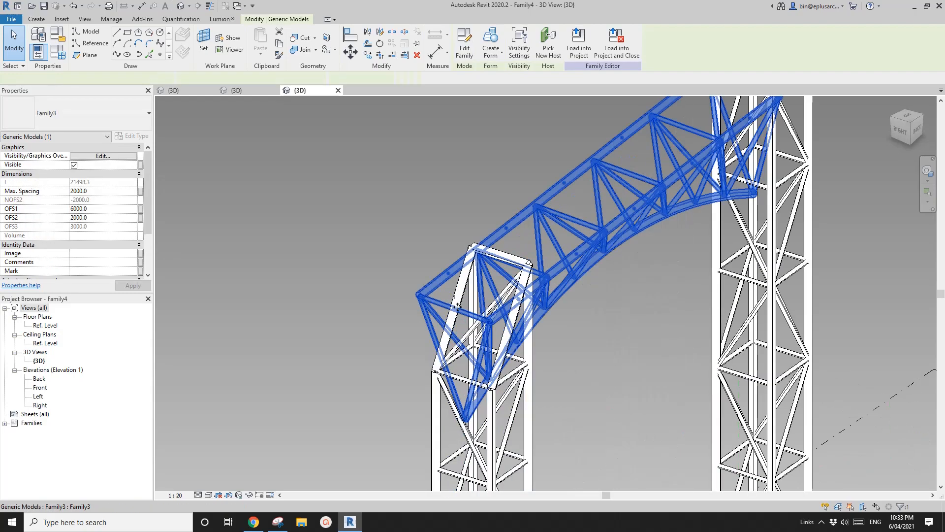
{"action": "scroll", "coordinate": [453, 314], "scroll_direction": "down", "scroll_amount": 4}
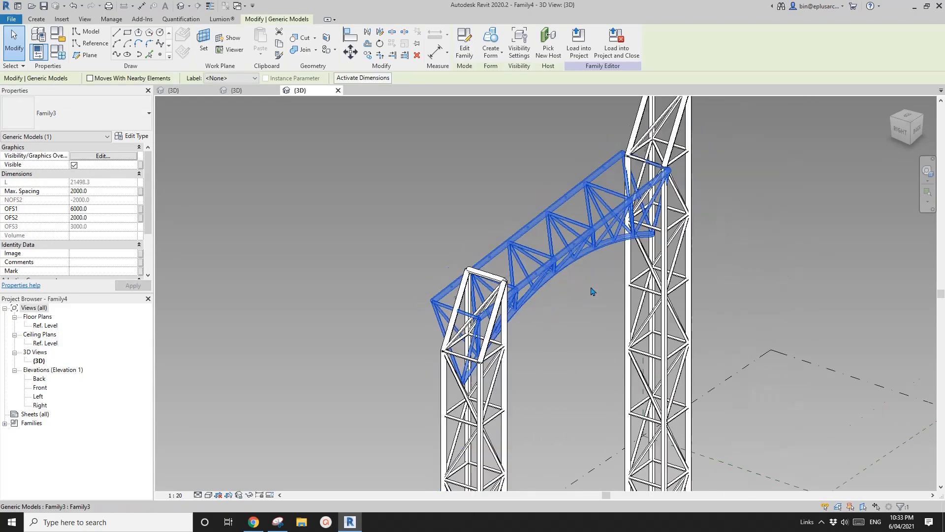
- Examine the whole frame from several angles to check how the arched truss spans between the two columns
{"action": "middle_click_drag", "start_coordinate": [597, 293], "coordinate": [480, 294], "text": "shift"}
{"action": "left_click", "coordinate": [500, 315]}
{"action": "scroll", "coordinate": [500, 315], "scroll_direction": "down", "scroll_amount": 2}
{"action": "middle_click_drag", "start_coordinate": [519, 328], "coordinate": [544, 255]}
{"action": "scroll", "coordinate": [526, 243], "scroll_direction": "down", "scroll_amount": 2}
{"action": "scroll", "coordinate": [518, 283], "scroll_direction": "up", "scroll_amount": 1}
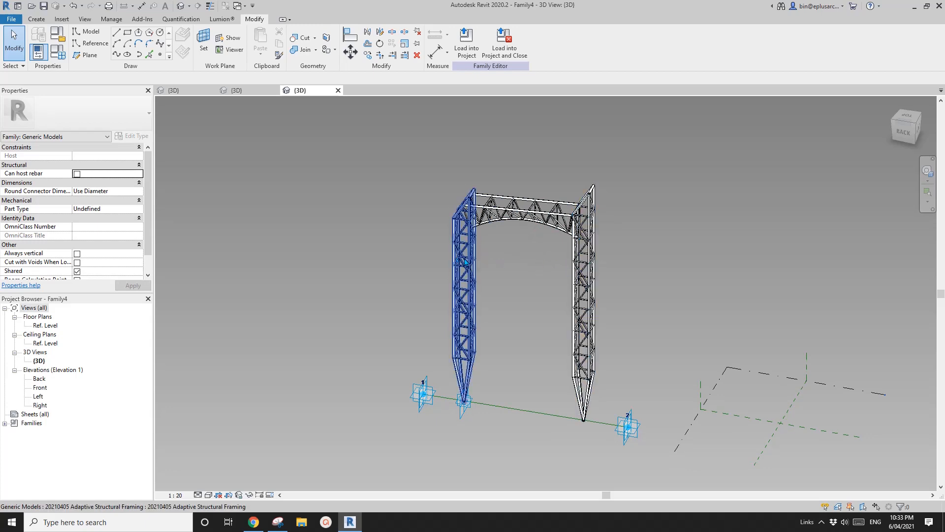
{"action": "scroll", "coordinate": [514, 258], "scroll_direction": "up", "scroll_amount": 2}
{"action": "middle_click_drag", "start_coordinate": [514, 258], "coordinate": [490, 238], "text": "shift"}
{"action": "scroll", "coordinate": [470, 246], "scroll_direction": "down", "scroll_amount": 1}
{"action": "left_click", "coordinate": [465, 244]}
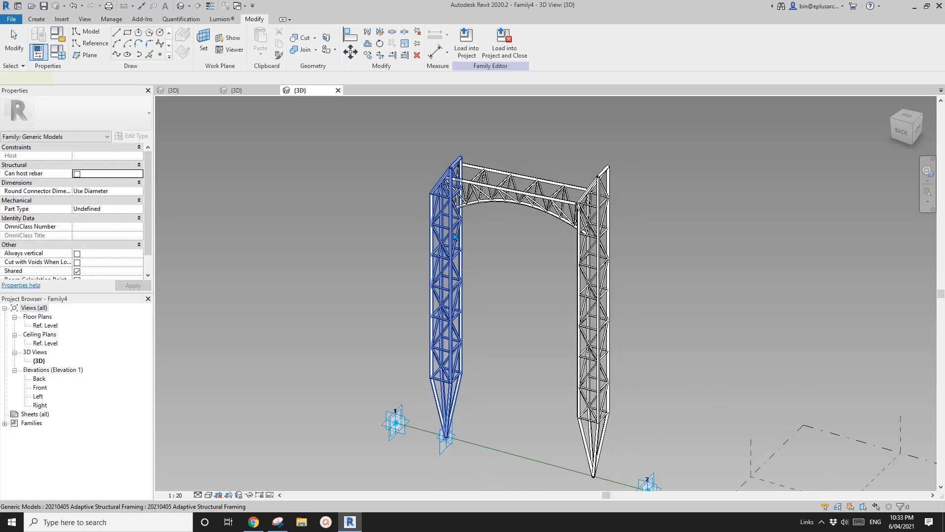
{"action": "middle_click_drag", "start_coordinate": [488, 270], "coordinate": [533, 258]}
{"action": "left_click", "coordinate": [418, 232]}
- Set the H1 family parameter to 30000 and apply it to the frame
{"action": "left_click", "coordinate": [58, 52]}
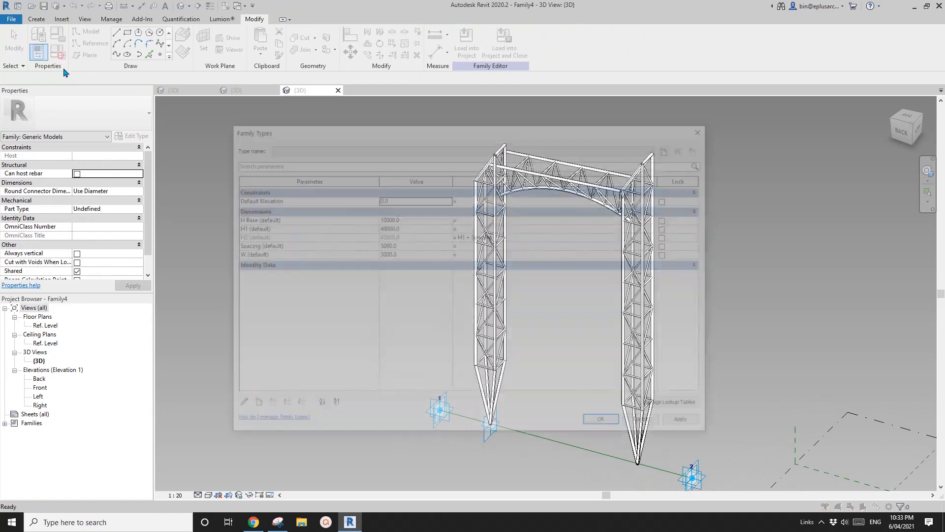
{"action": "left_click_drag", "start_coordinate": [433, 132], "coordinate": [284, 93]}
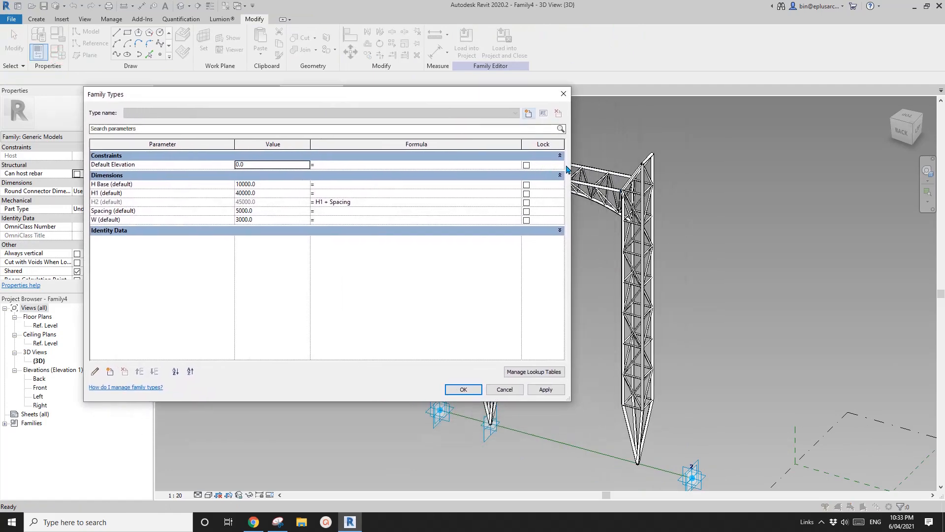
{"action": "left_click_drag", "start_coordinate": [572, 166], "coordinate": [478, 165]}
{"action": "left_click_drag", "start_coordinate": [334, 94], "coordinate": [243, 81]}
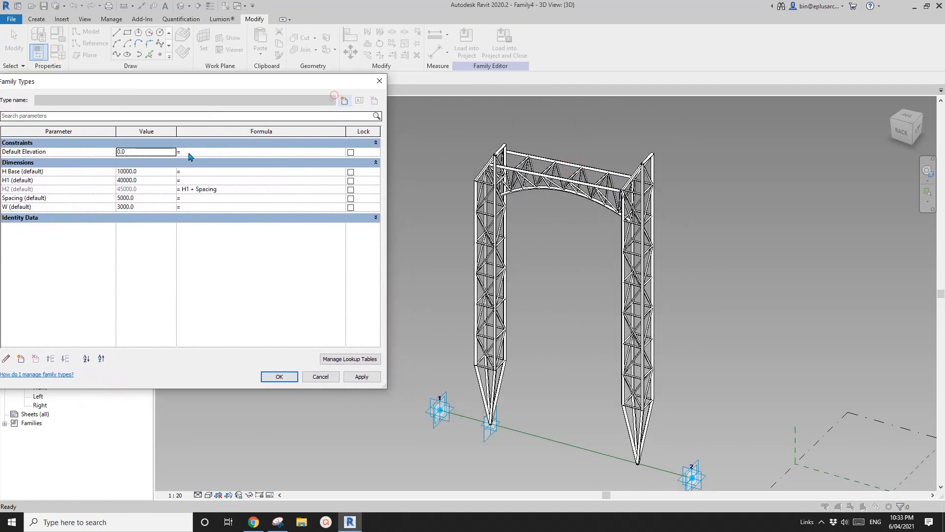
{"action": "left_click", "coordinate": [154, 181]}
{"action": "left_click", "coordinate": [154, 180]}
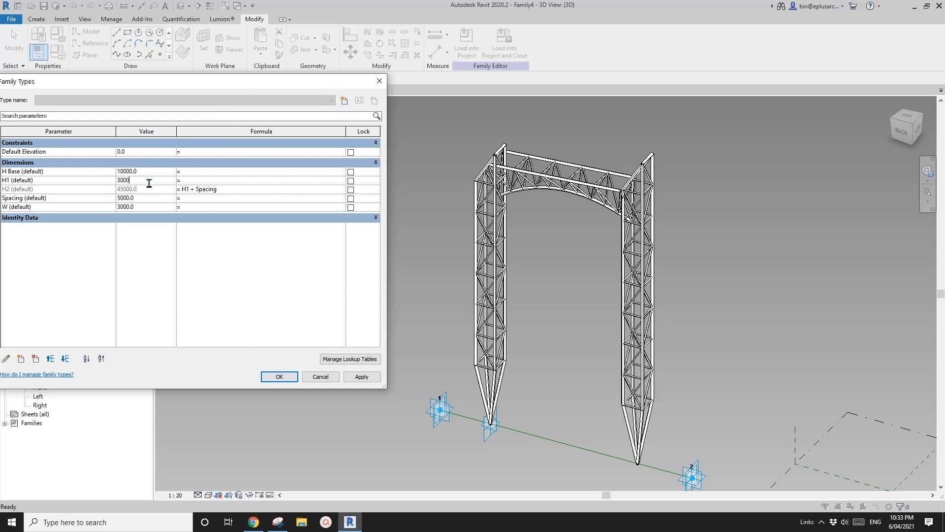
{"action": "left_click", "coordinate": [359, 379]}
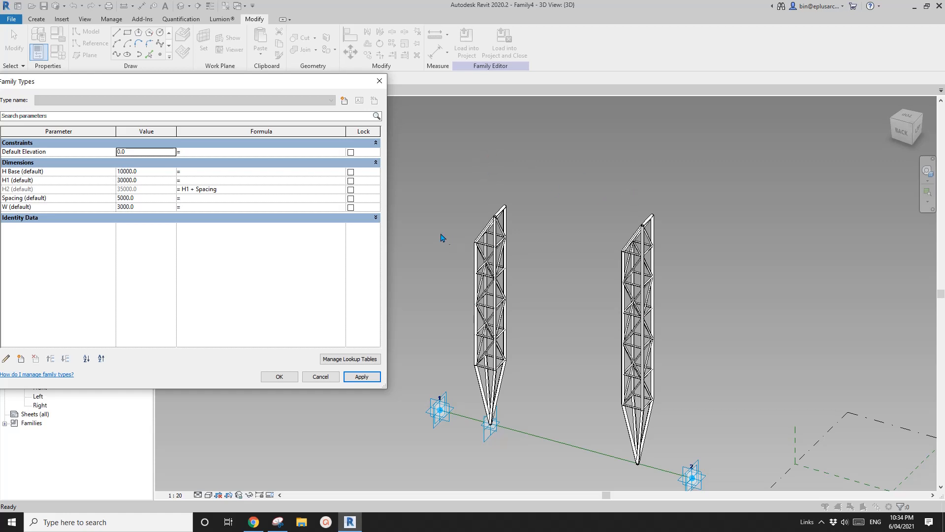
{"action": "left_click_drag", "start_coordinate": [295, 80], "coordinate": [341, 68]}
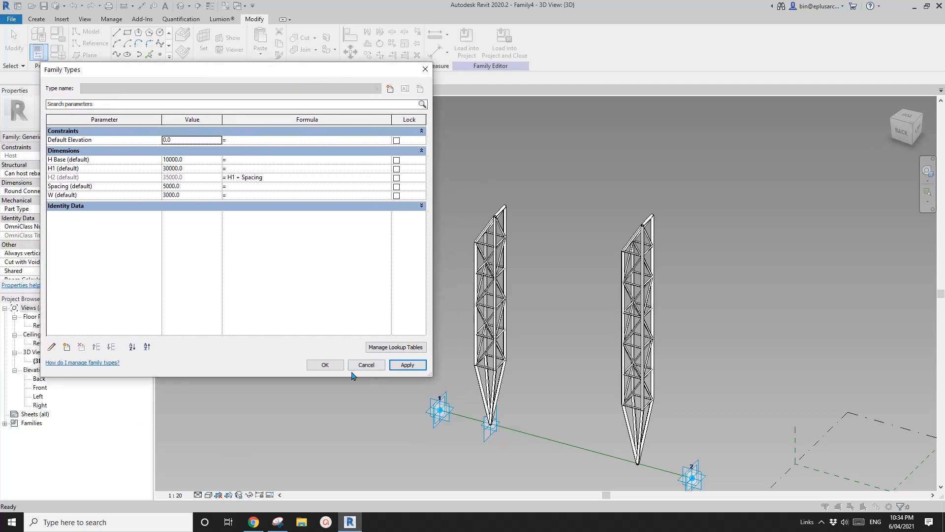
{"action": "left_click", "coordinate": [331, 366]}
- Temporarily hide both truss columns to expose the reference line and its hosted points
{"action": "middle_click_drag", "start_coordinate": [563, 348], "coordinate": [544, 405], "text": "shift"}
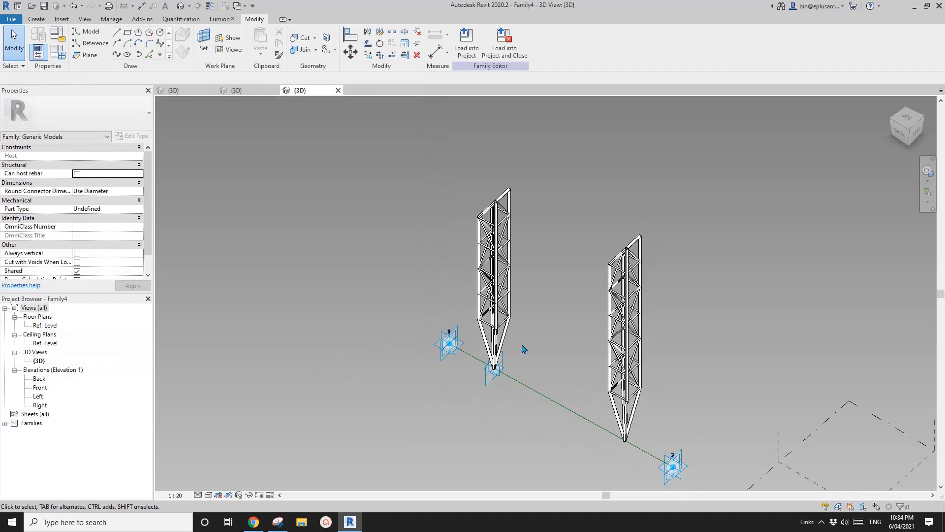
{"action": "scroll", "coordinate": [532, 340], "scroll_direction": "up", "scroll_amount": 1}
{"action": "middle_click_drag", "start_coordinate": [546, 345], "coordinate": [487, 320], "text": "shift"}
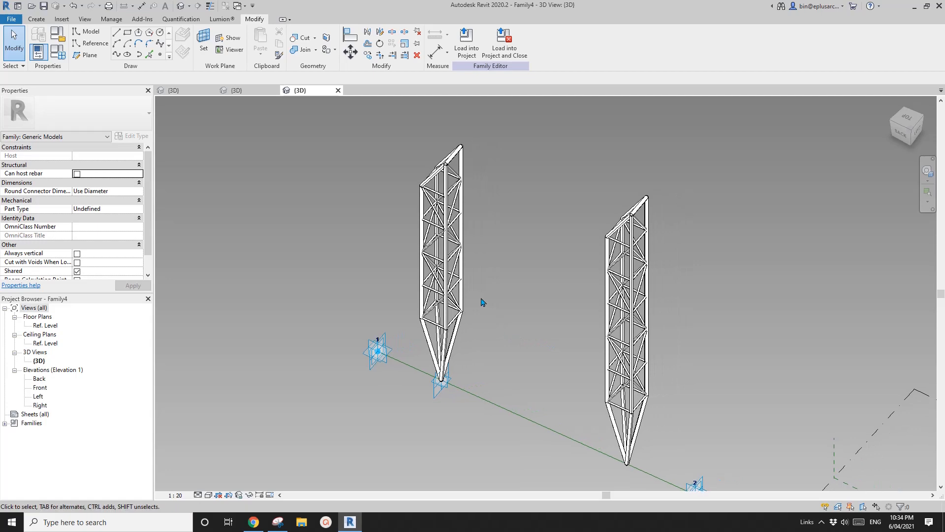
{"action": "left_click", "coordinate": [449, 257]}
{"action": "key", "text": "h"}
{"action": "key", "text": "h"}
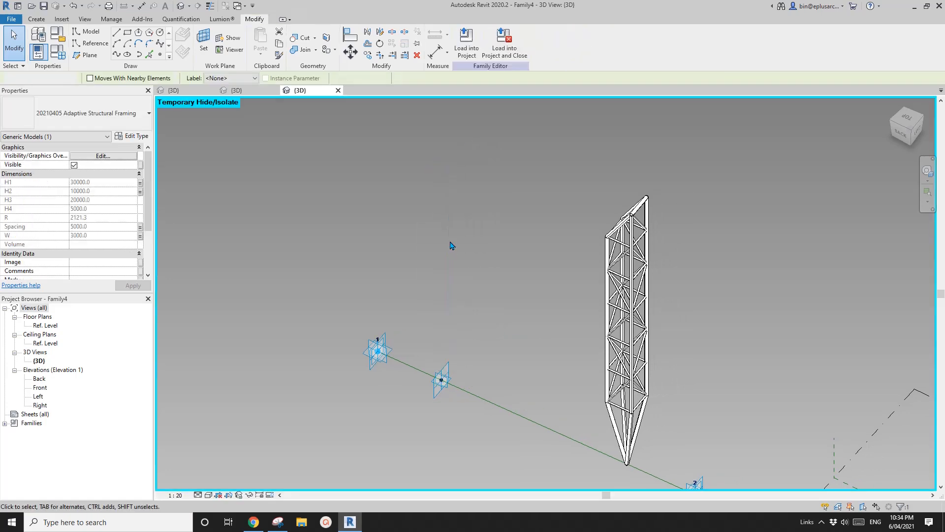
{"action": "left_click", "coordinate": [621, 266]}
{"action": "key", "text": "h"}
{"action": "key", "text": "h"}
{"action": "middle_click_drag", "start_coordinate": [604, 264], "coordinate": [532, 258], "text": "shift"}
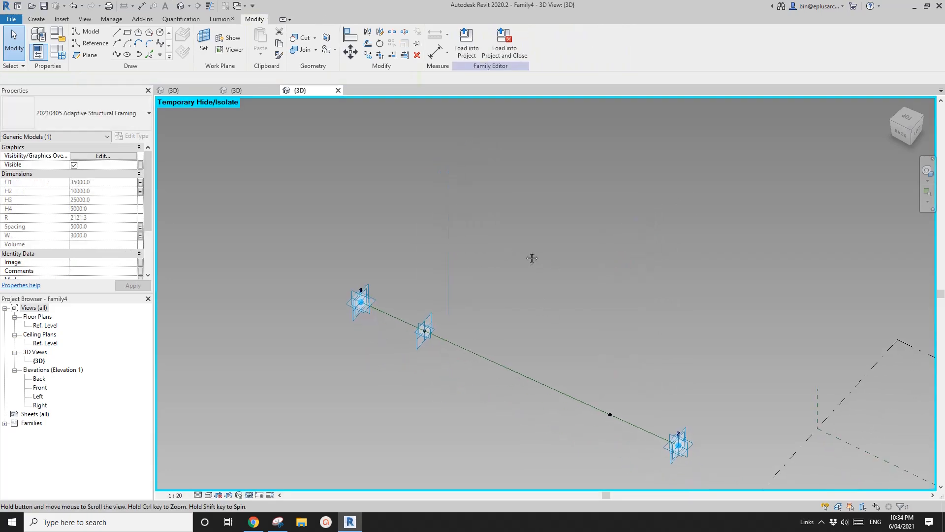
{"action": "left_click", "coordinate": [601, 384]}
{"action": "middle_click_drag", "start_coordinate": [600, 384], "coordinate": [597, 350]}
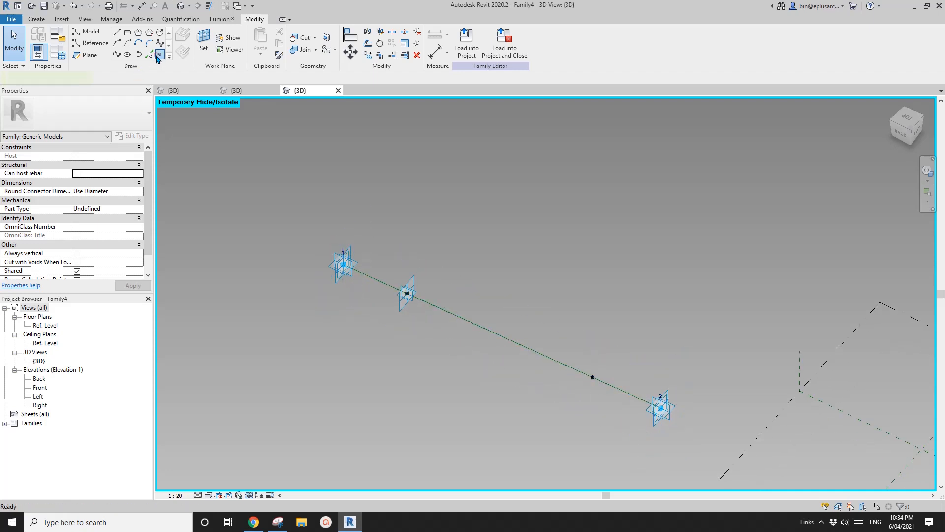
- Place a reference point on the horizontal plane of the hosted point nearest placement point 1, at that same location
{"action": "left_click", "coordinate": [160, 54]}
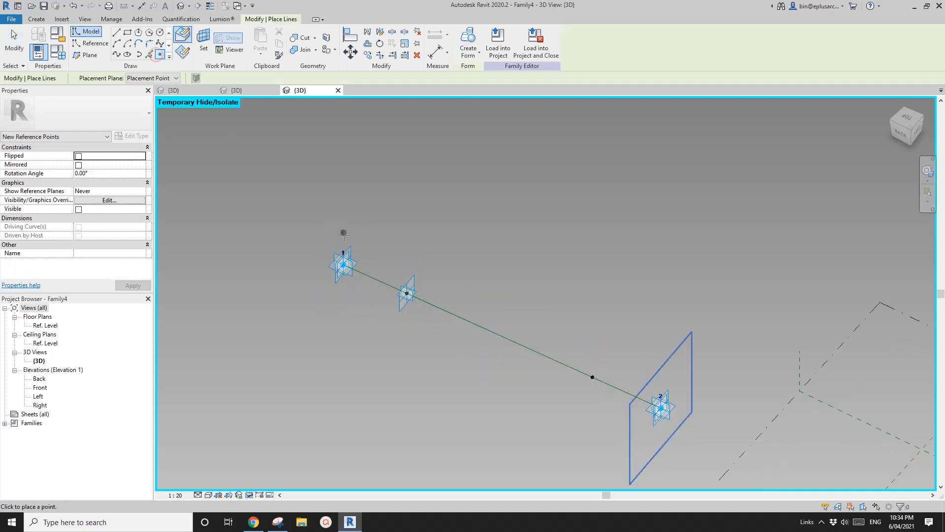
{"action": "left_click", "coordinate": [200, 46]}
{"action": "left_click", "coordinate": [415, 291]}
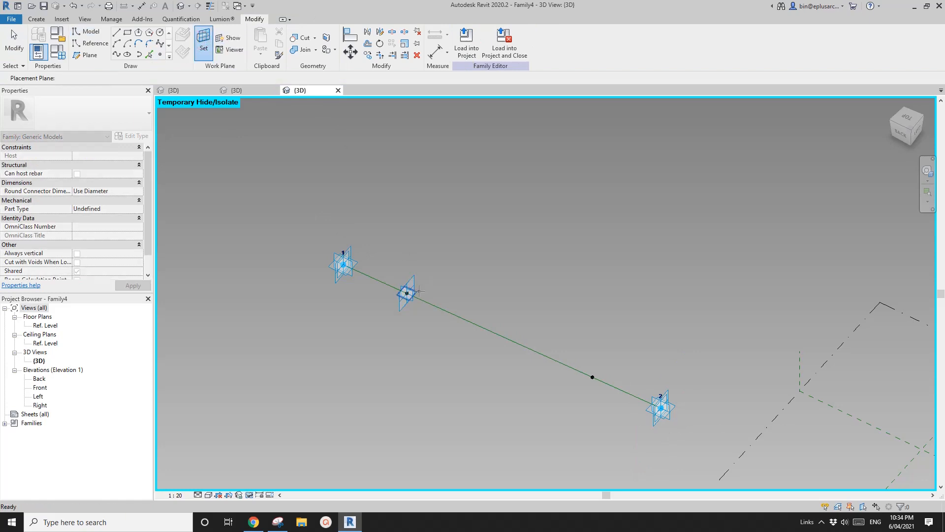
{"action": "left_click", "coordinate": [407, 293]}
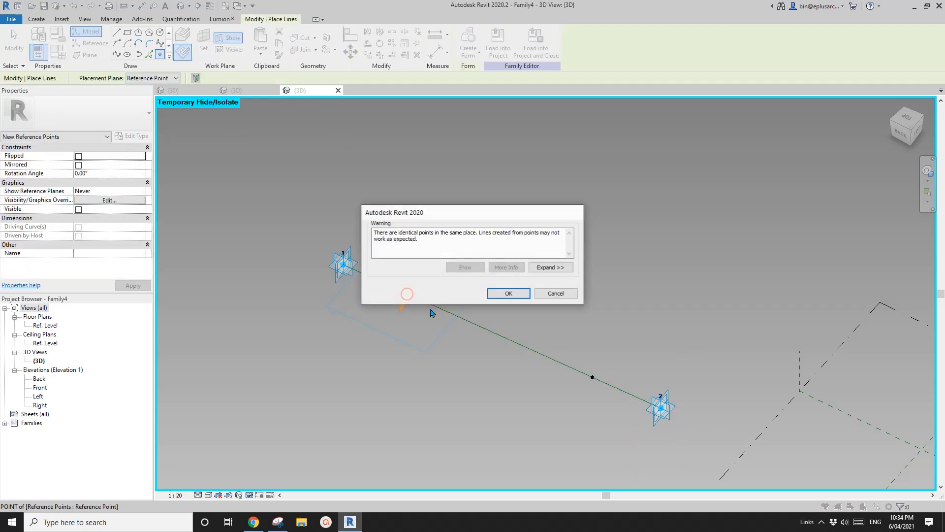
{"action": "left_click", "coordinate": [506, 295]}
- Place another reference point on the horizontal plane of the hosted point nearest placement point 2, and end placement
{"action": "left_click", "coordinate": [202, 42]}
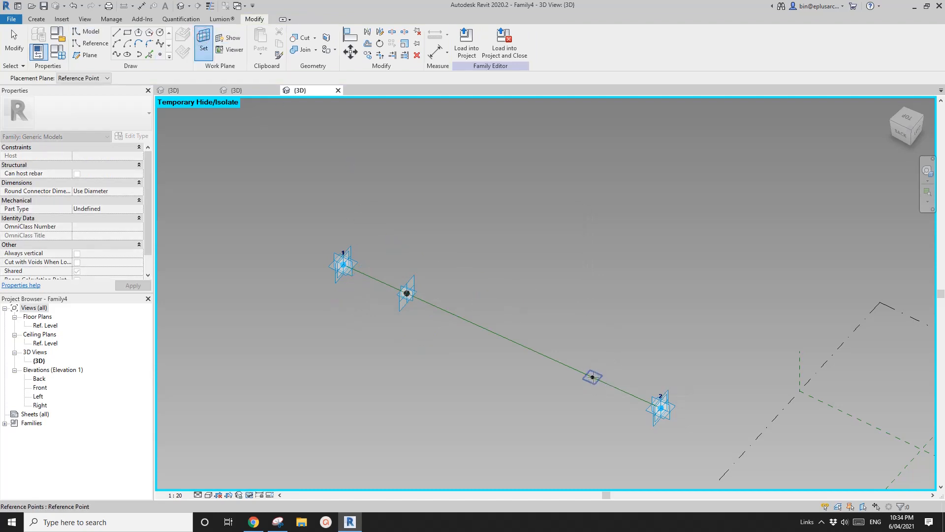
{"action": "left_click", "coordinate": [592, 378]}
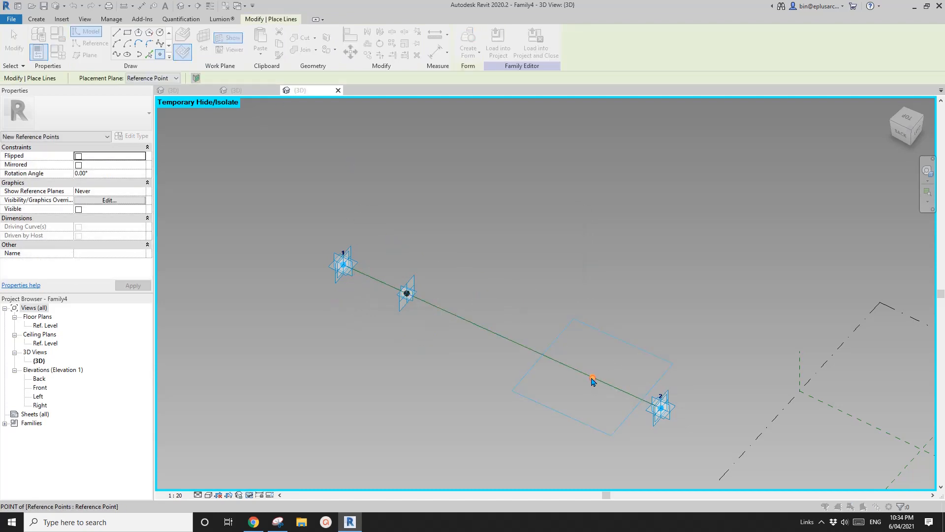
{"action": "left_click", "coordinate": [593, 377]}
{"action": "left_click", "coordinate": [512, 292]}
{"action": "key", "text": "Escape"}
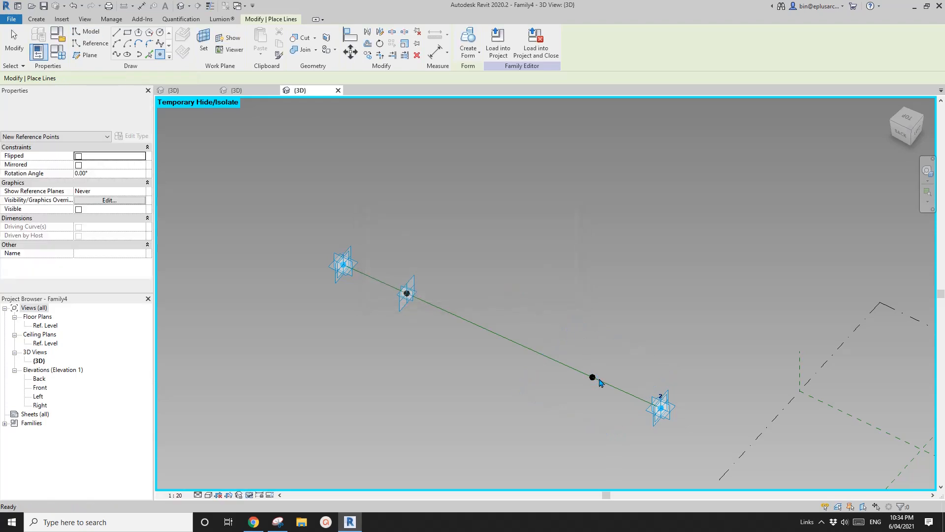
- Raise both new reference points vertically above the line, the one nearest placement point 1 by an offset of about 8000
{"action": "left_click", "coordinate": [592, 378]}
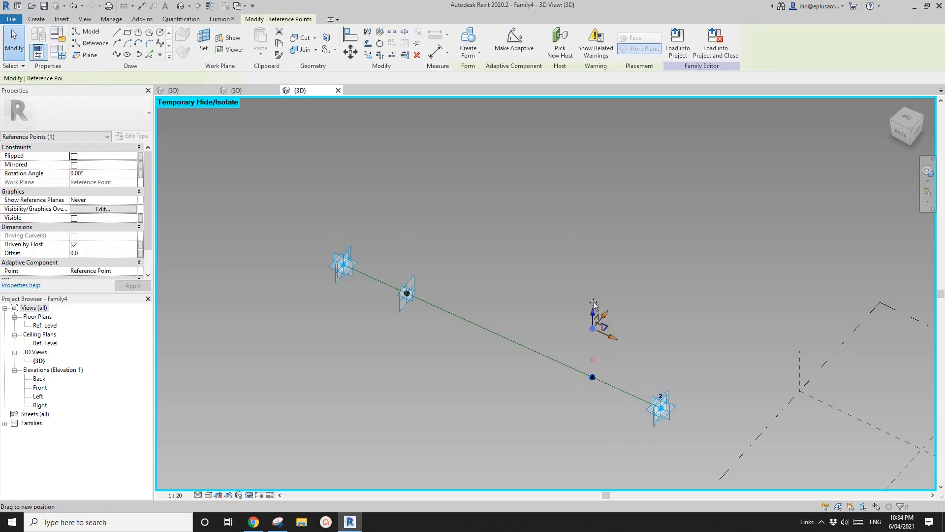
{"action": "left_click", "coordinate": [407, 296]}
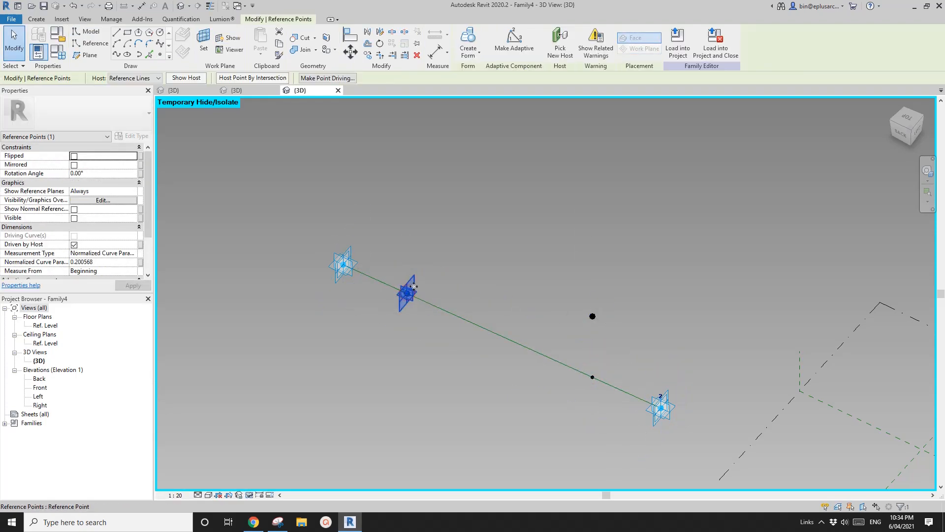
{"action": "key", "text": "Escape"}
{"action": "left_click", "coordinate": [408, 294]}
{"action": "key", "text": "Escape"}
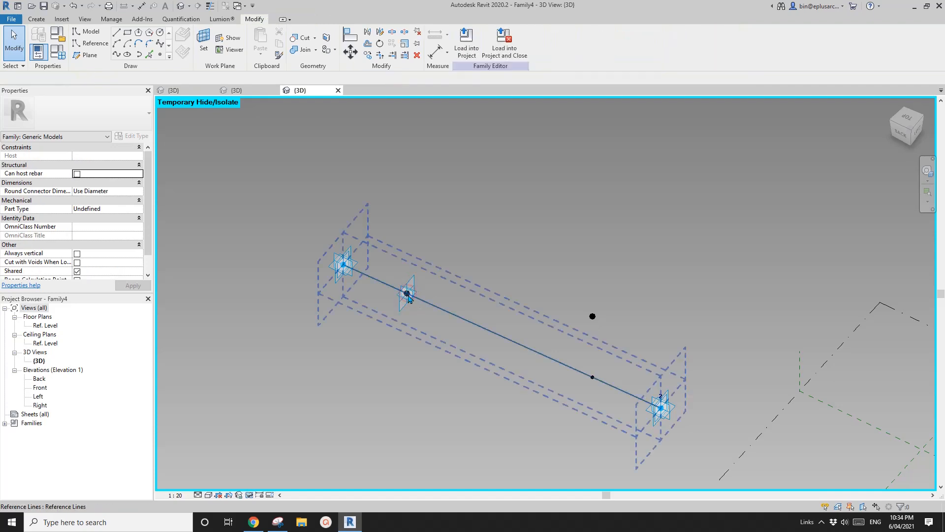
{"action": "left_click", "coordinate": [408, 292]}
{"action": "left_click_drag", "start_coordinate": [408, 295], "coordinate": [407, 240]}
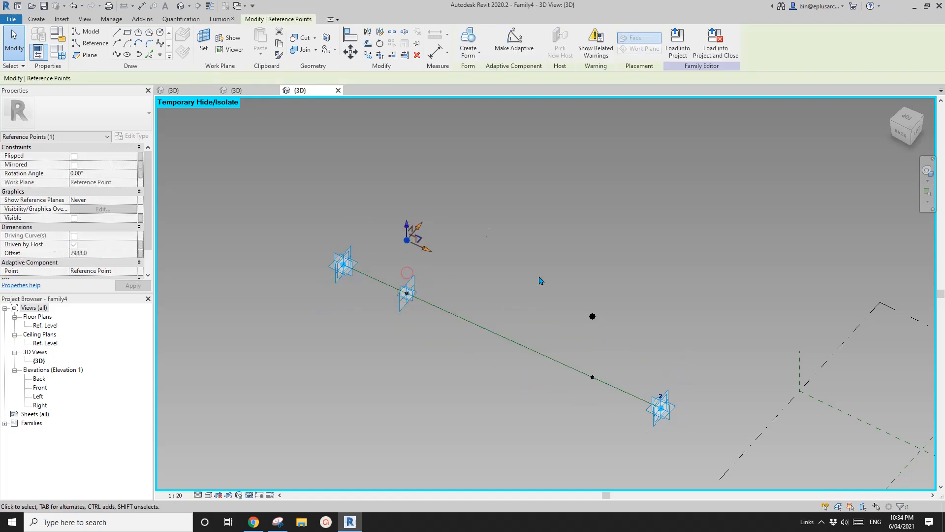
{"action": "left_click_drag", "start_coordinate": [609, 301], "coordinate": [573, 329], "text": "ctrl"}
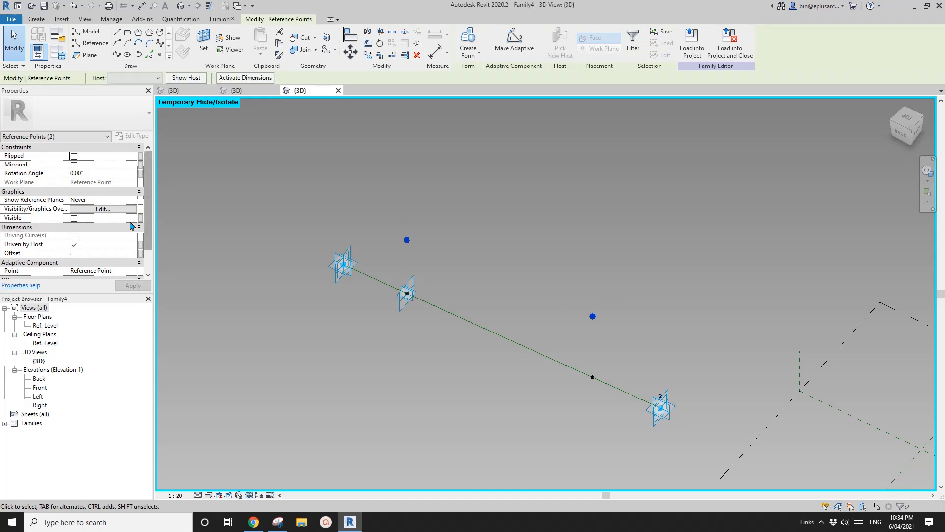
{"action": "left_click", "coordinate": [141, 254]}
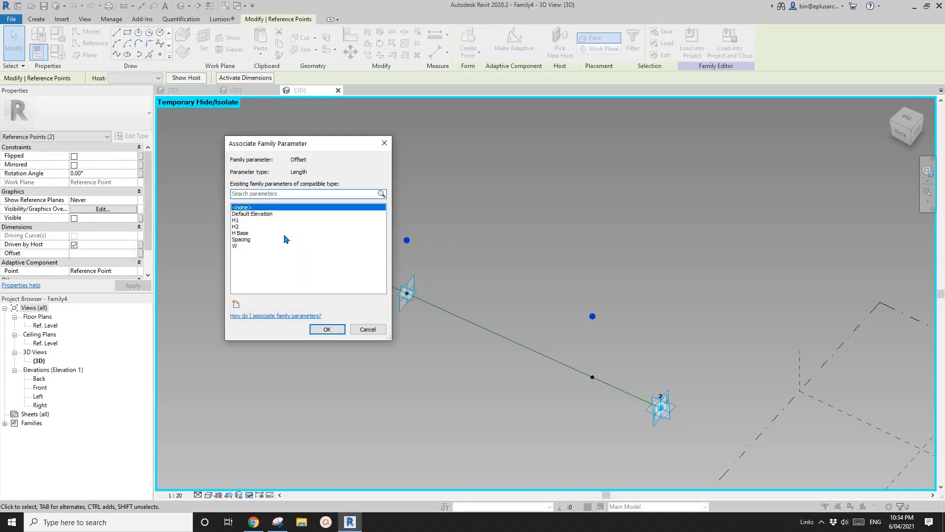
{"action": "left_click", "coordinate": [385, 144]}
- Restore the temporarily hidden columns and check the height parameters of the column nearest placement point 1
{"action": "scroll", "coordinate": [485, 250], "scroll_direction": "down", "scroll_amount": 2}
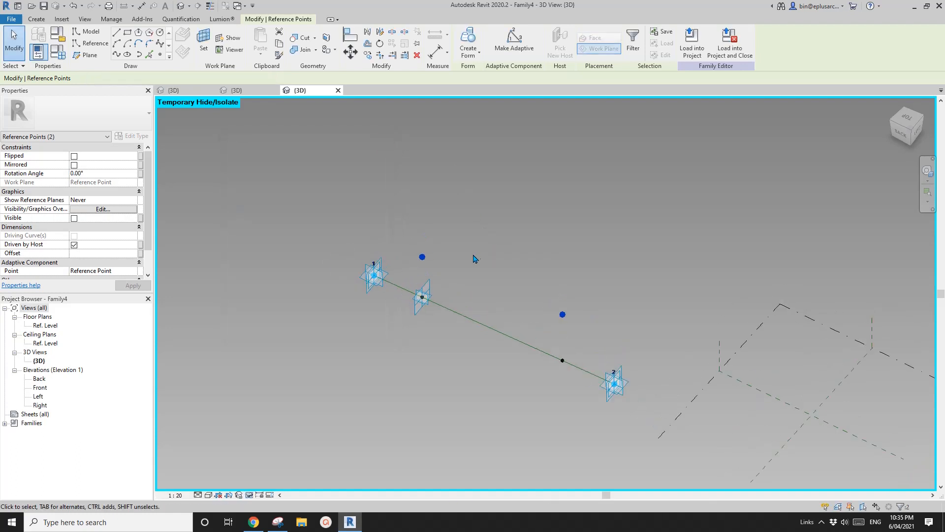
{"action": "key", "text": "r"}
{"action": "middle_click_drag", "start_coordinate": [471, 255], "coordinate": [439, 204], "text": "shift"}
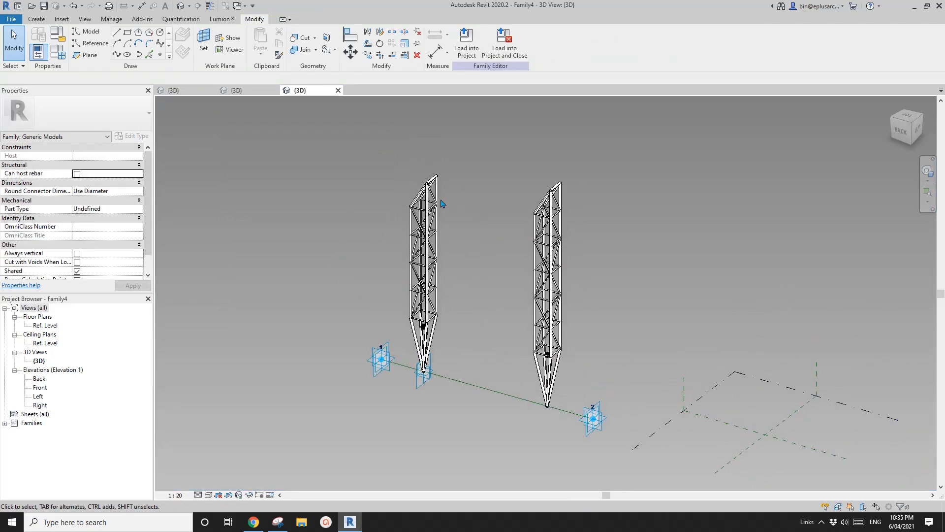
{"action": "left_click", "coordinate": [435, 206]}
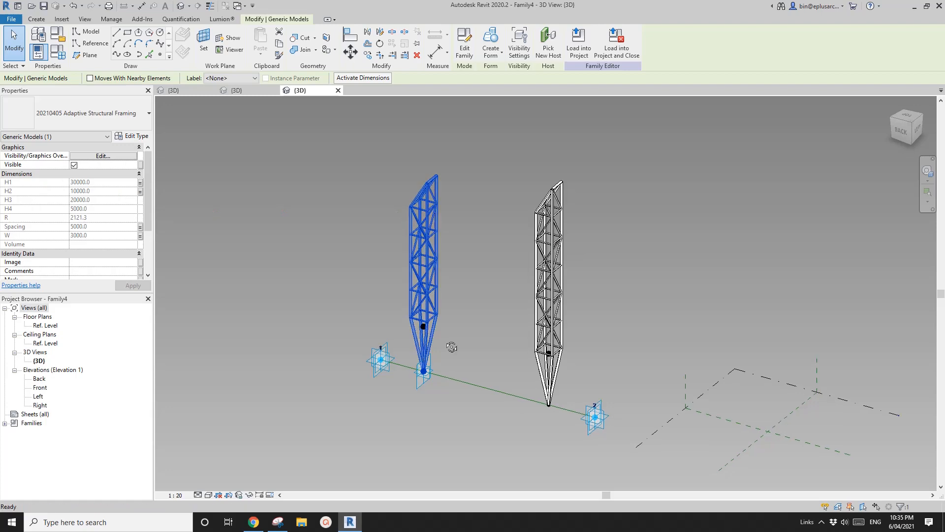
{"action": "middle_click_drag", "start_coordinate": [425, 379], "coordinate": [483, 148], "text": "shift"}
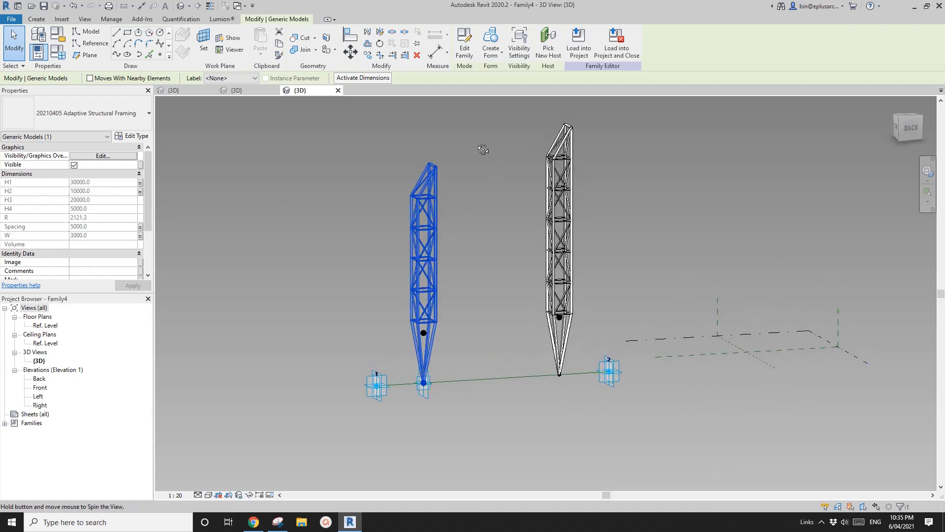
{"action": "middle_click_drag", "start_coordinate": [426, 192], "coordinate": [428, 332], "text": "shift"}
- Link the Offset of the raised reference point in the column nearest placement point 1 to parameter H1
{"action": "left_click", "coordinate": [426, 326]}
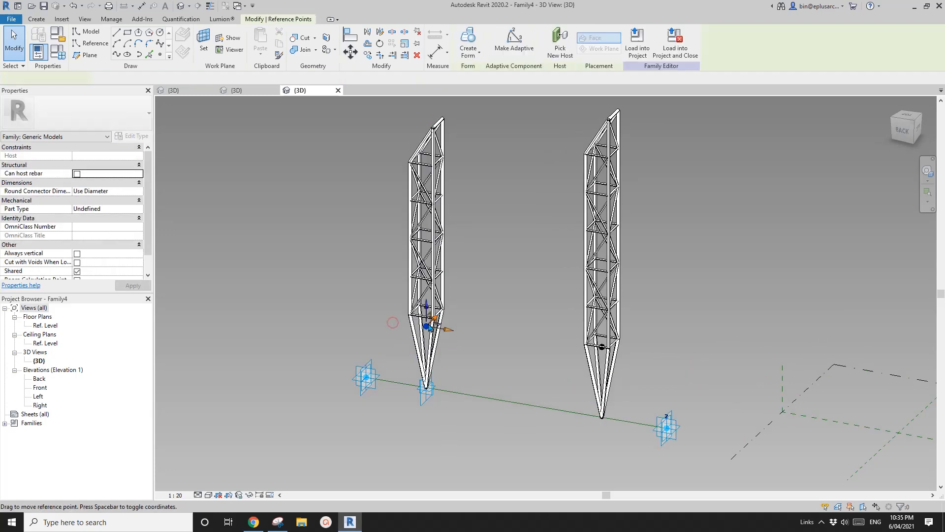
{"action": "left_click", "coordinate": [141, 253]}
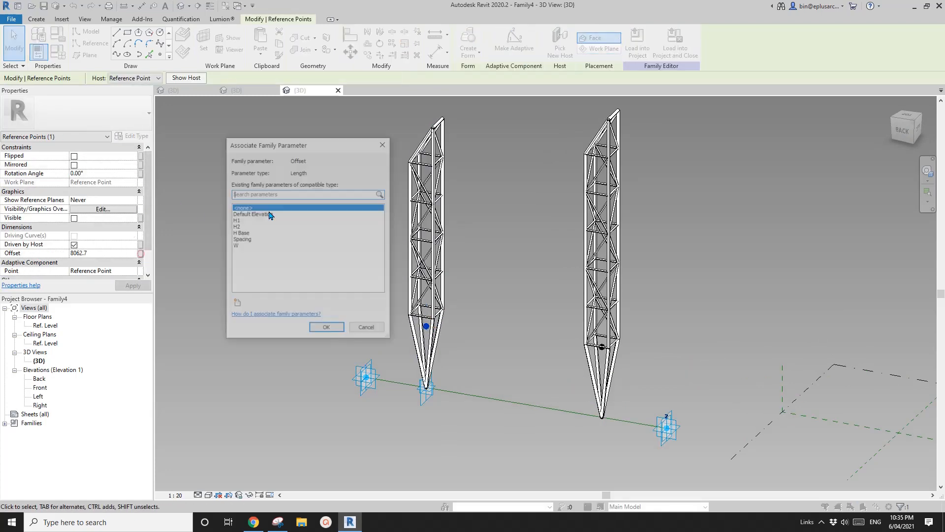
{"action": "left_click", "coordinate": [239, 220]}
{"action": "left_click", "coordinate": [335, 329]}
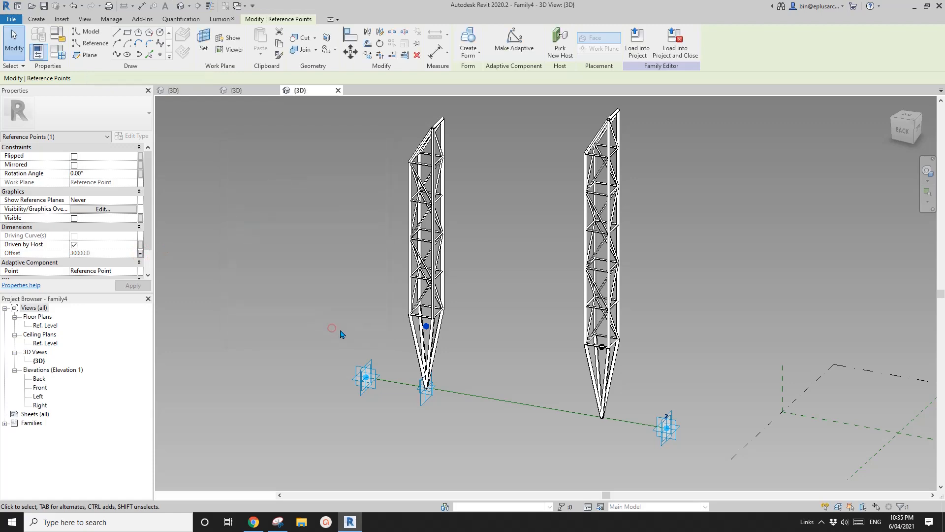
{"action": "middle_click_drag", "start_coordinate": [468, 238], "coordinate": [566, 157], "text": "shift"}
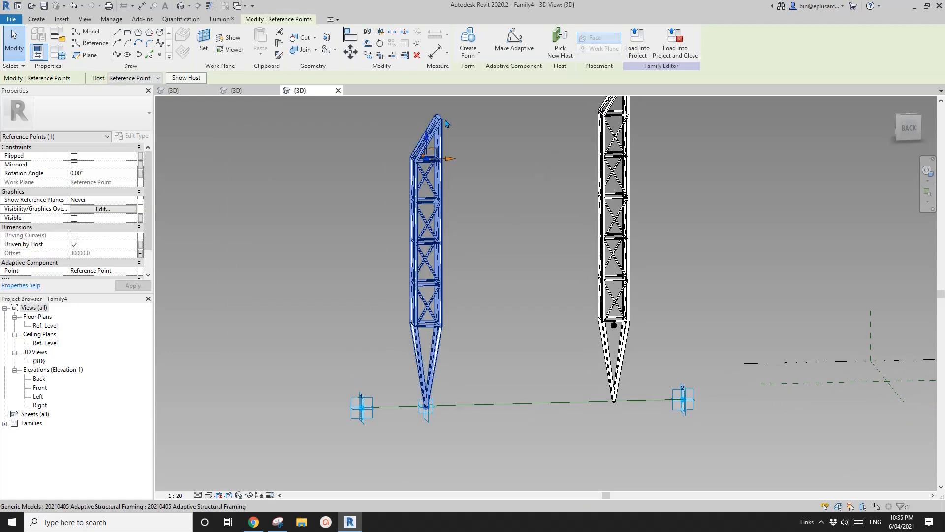
{"action": "middle_click_drag", "start_coordinate": [442, 150], "coordinate": [241, 226], "text": "shift"}
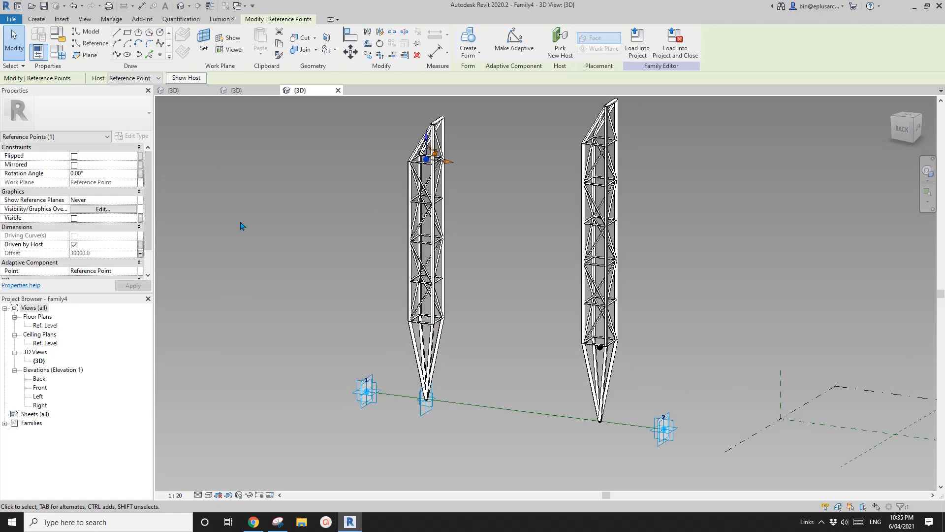
- Link the Offset of the raised reference point in the column nearest placement point 1 to a new instance parameter H3
{"action": "left_click", "coordinate": [140, 253]}
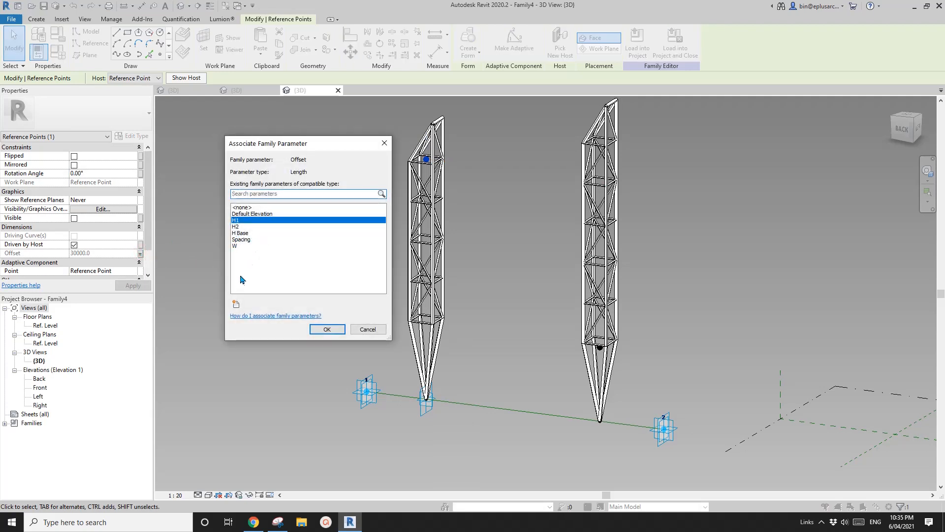
{"action": "left_click", "coordinate": [236, 304]}
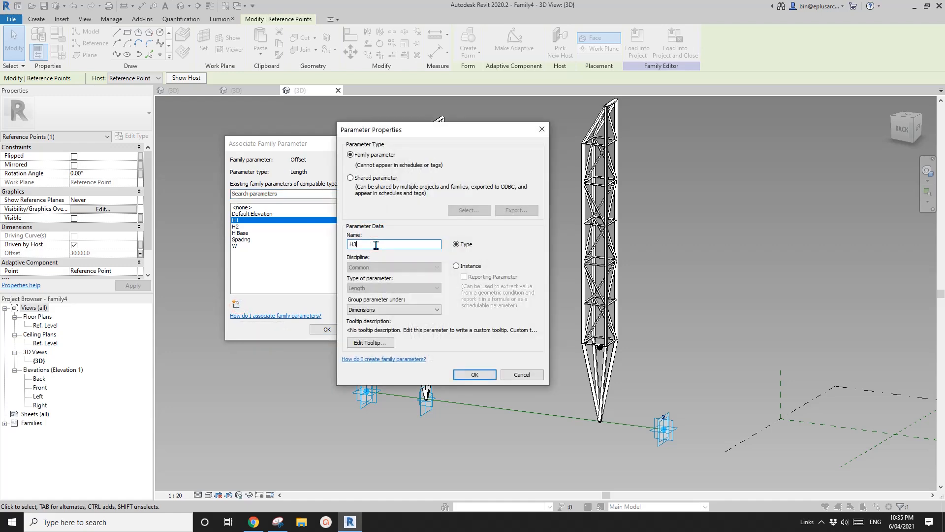
{"action": "left_click", "coordinate": [475, 374]}
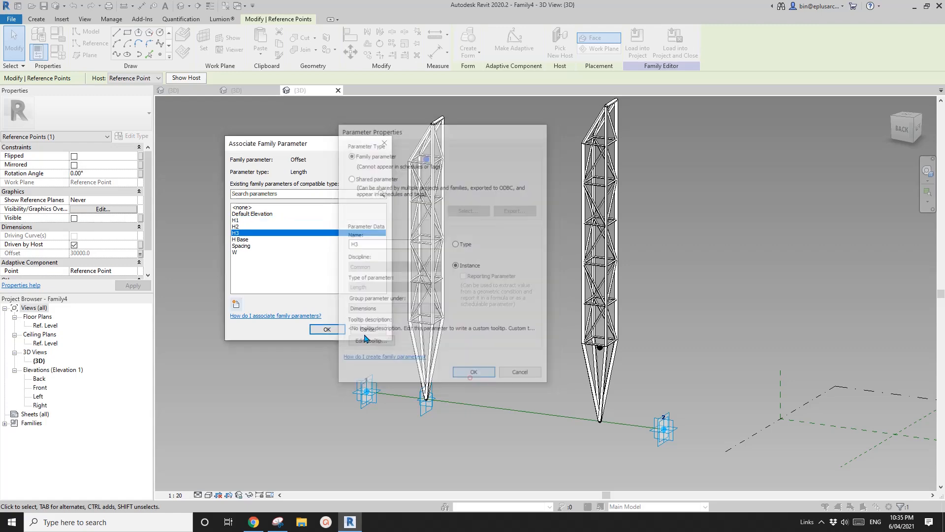
{"action": "left_click", "coordinate": [327, 329]}
- Delete the H3 parameter from the family types
{"action": "left_click", "coordinate": [57, 52]}
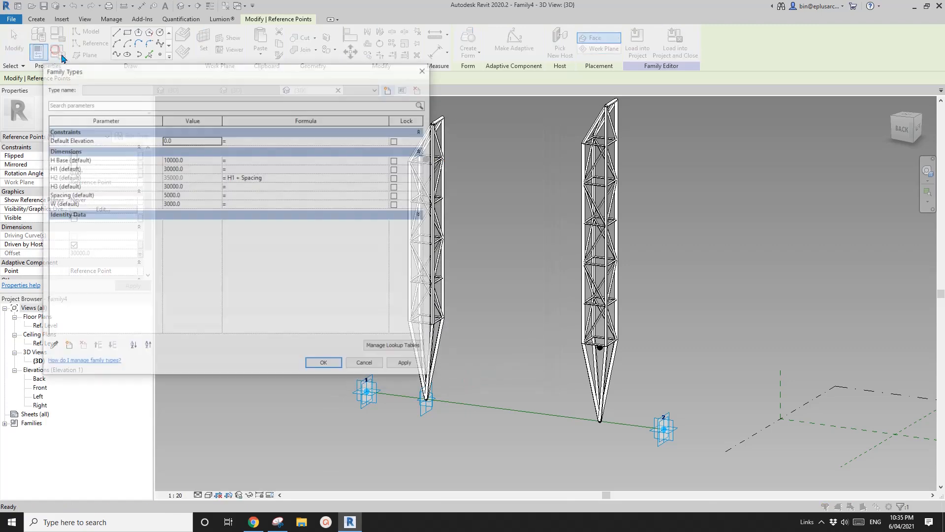
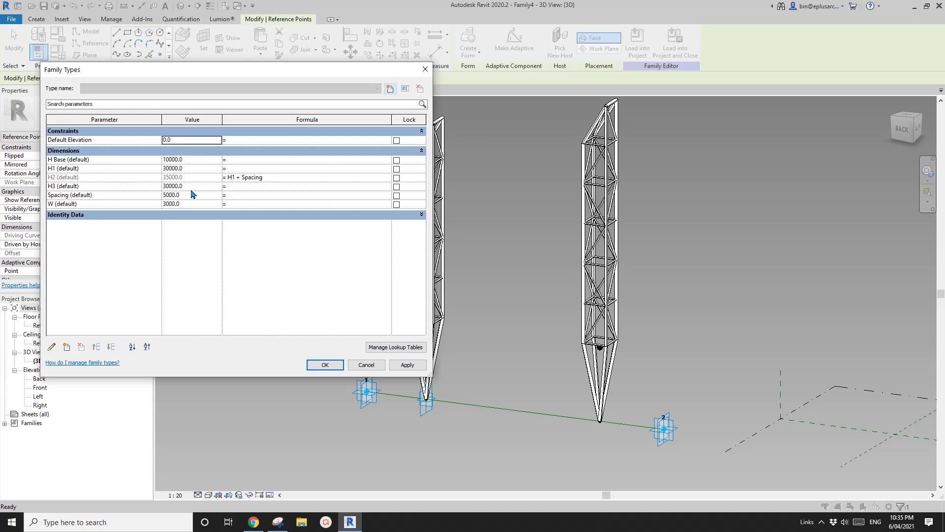
{"action": "left_click", "coordinate": [89, 187]}
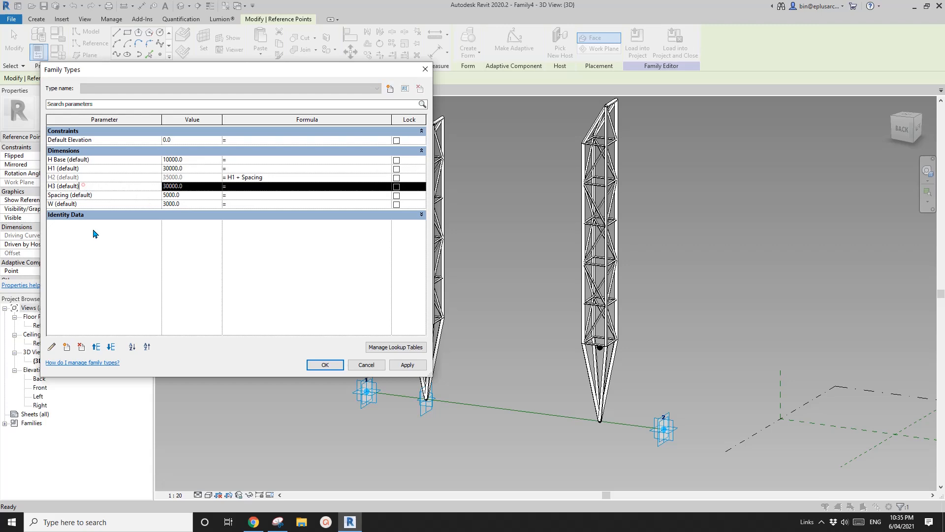
{"action": "left_click", "coordinate": [81, 347]}
{"action": "left_click", "coordinate": [500, 277]}
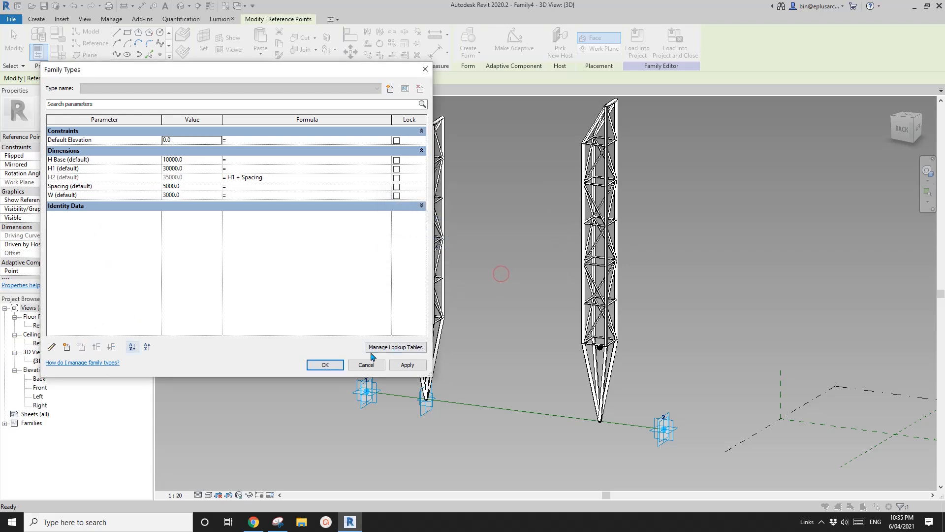
{"action": "left_click", "coordinate": [325, 364]}
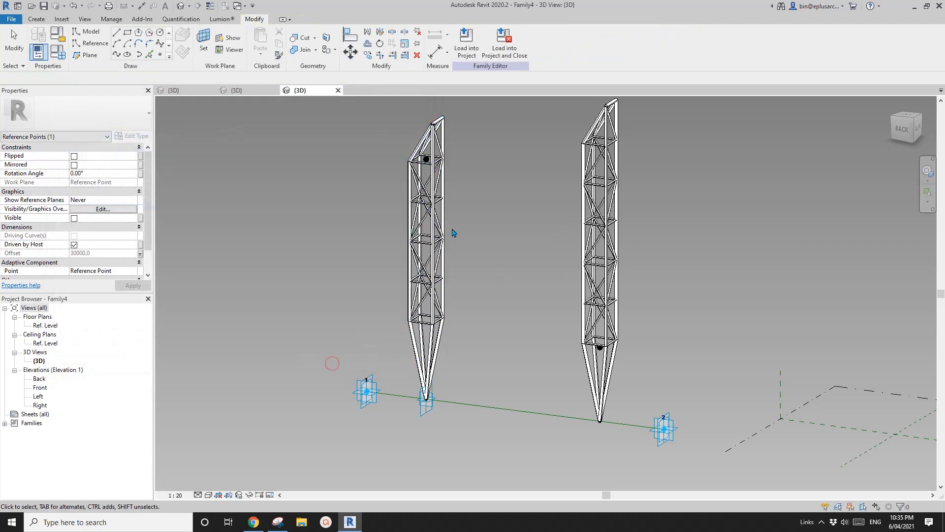
- Link the Offset of the raised reference point nearest placement point 1 to parameter H2
{"action": "left_click", "coordinate": [426, 159]}
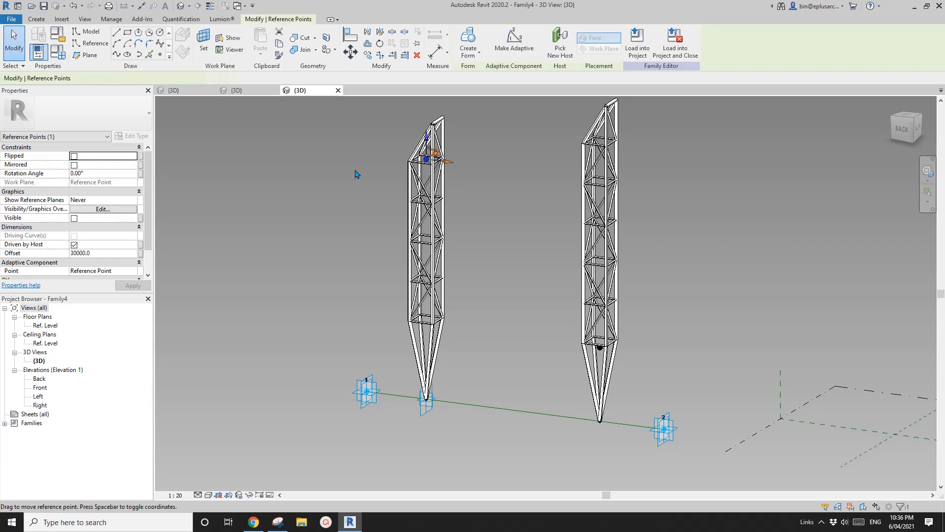
{"action": "left_click", "coordinate": [141, 255]}
{"action": "left_click", "coordinate": [237, 226]}
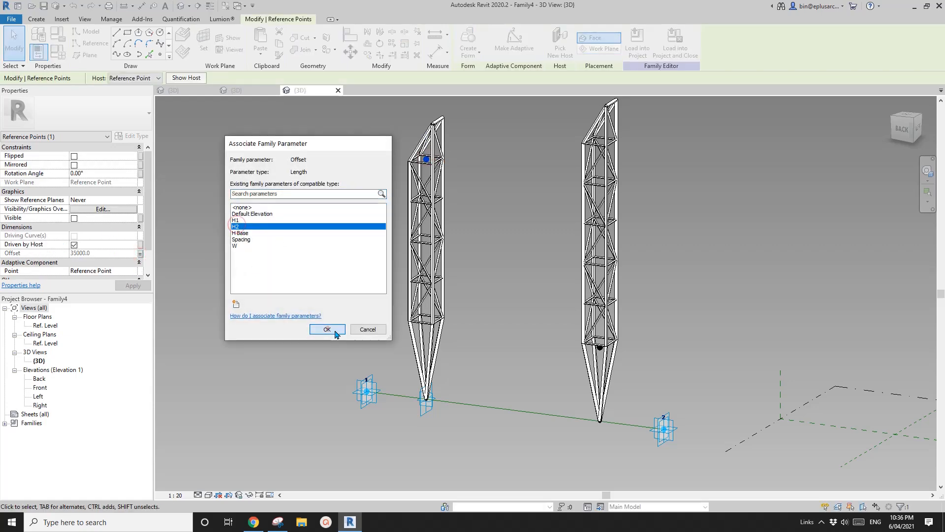
{"action": "left_click", "coordinate": [326, 330]}
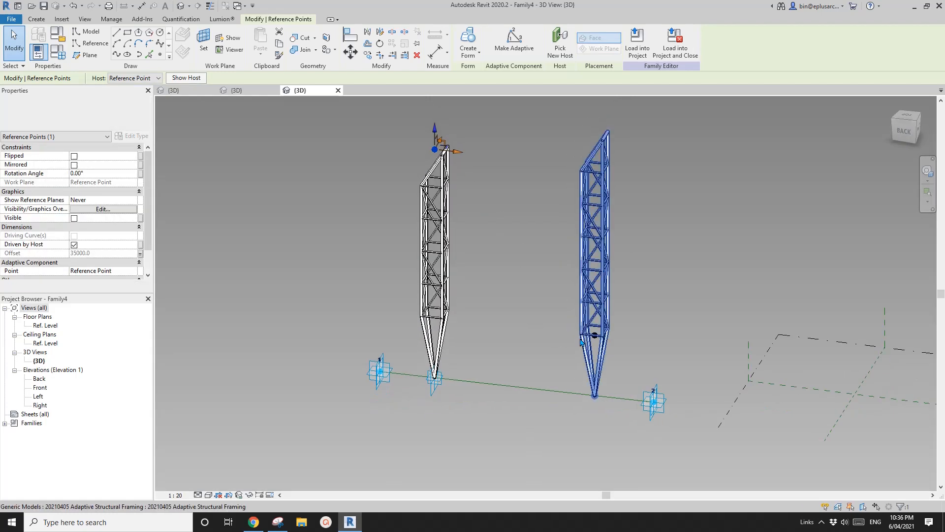
- Link the Offset of the raised reference point in the column nearest placement point 2 to parameter H2
{"action": "left_click_drag", "start_coordinate": [556, 321], "coordinate": [606, 346]}
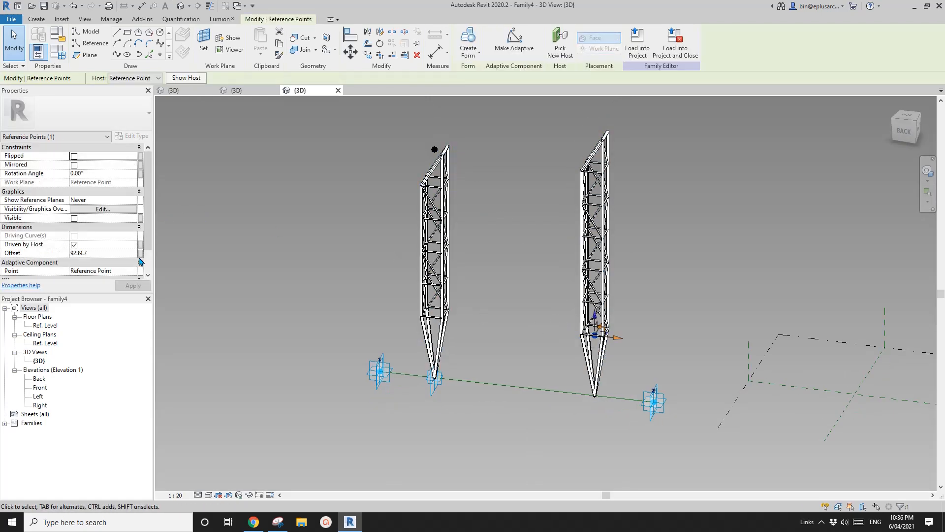
{"action": "left_click", "coordinate": [141, 254]}
{"action": "left_click", "coordinate": [241, 227]}
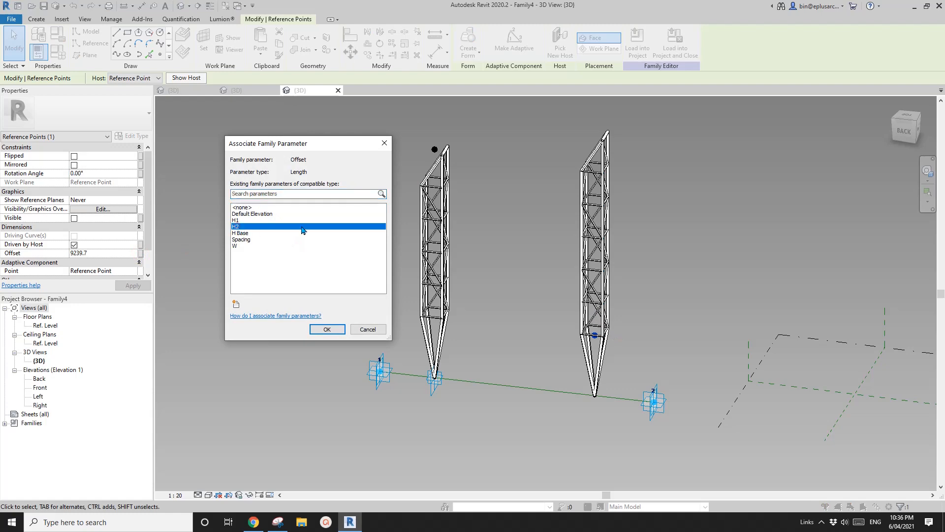
{"action": "left_click", "coordinate": [326, 330]}
- Place a reference point on the vertical plane of the raised point nearest placement point 1, perpendicular to the line, and end placement
{"action": "middle_click_drag", "start_coordinate": [510, 248], "coordinate": [515, 258], "text": "shift"}
{"action": "scroll", "coordinate": [443, 187], "scroll_direction": "up", "scroll_amount": 3}
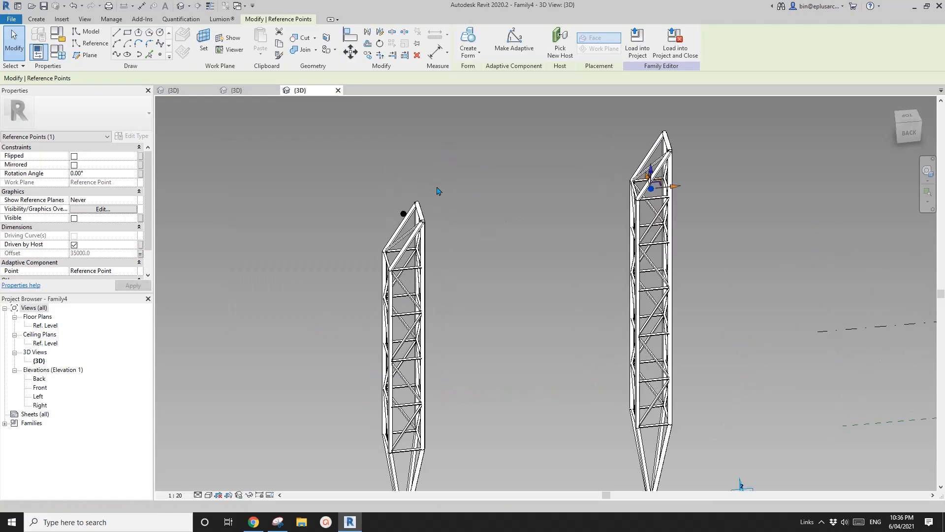
{"action": "scroll", "coordinate": [424, 174], "scroll_direction": "up", "scroll_amount": 2}
{"action": "left_click", "coordinate": [160, 55]}
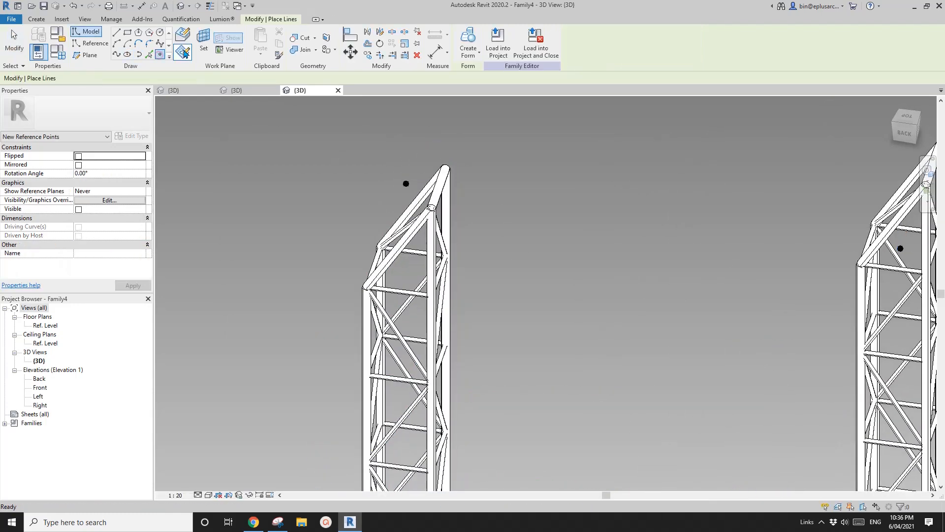
{"action": "key", "text": "Escape"}
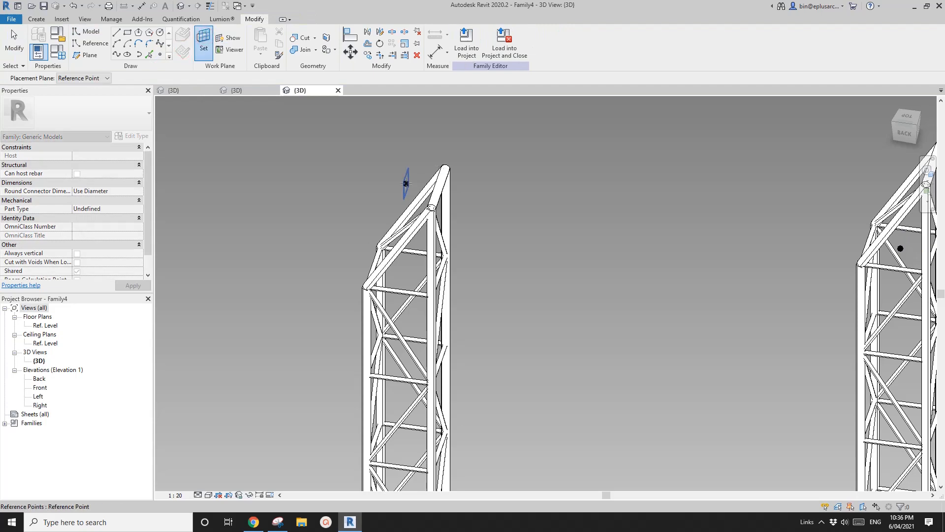
{"action": "left_click", "coordinate": [406, 184]}
{"action": "middle_click_drag", "start_coordinate": [428, 185], "coordinate": [408, 192], "text": "shift"}
{"action": "scroll", "coordinate": [428, 185], "scroll_direction": "up", "scroll_amount": 1}
{"action": "middle_click_drag", "start_coordinate": [455, 121], "coordinate": [428, 177]}
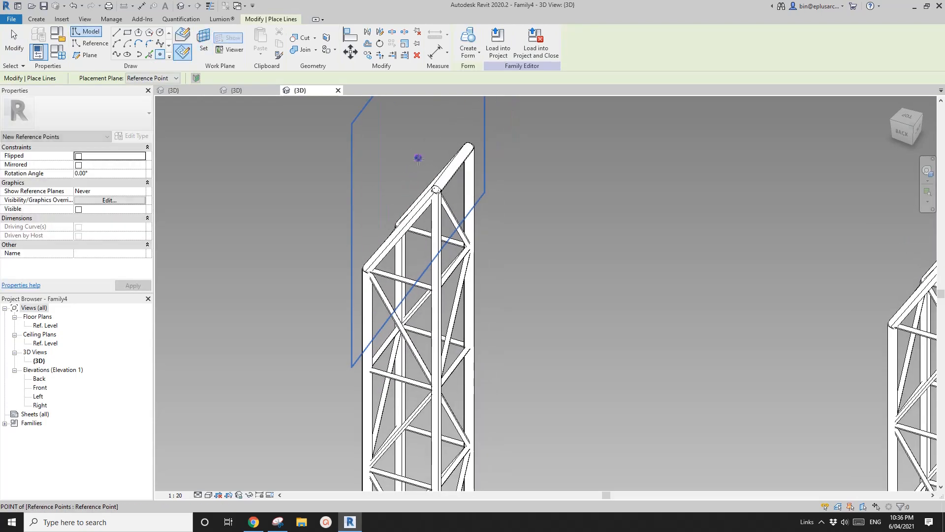
{"action": "left_click", "coordinate": [418, 158]}
{"action": "left_click", "coordinate": [514, 292]}
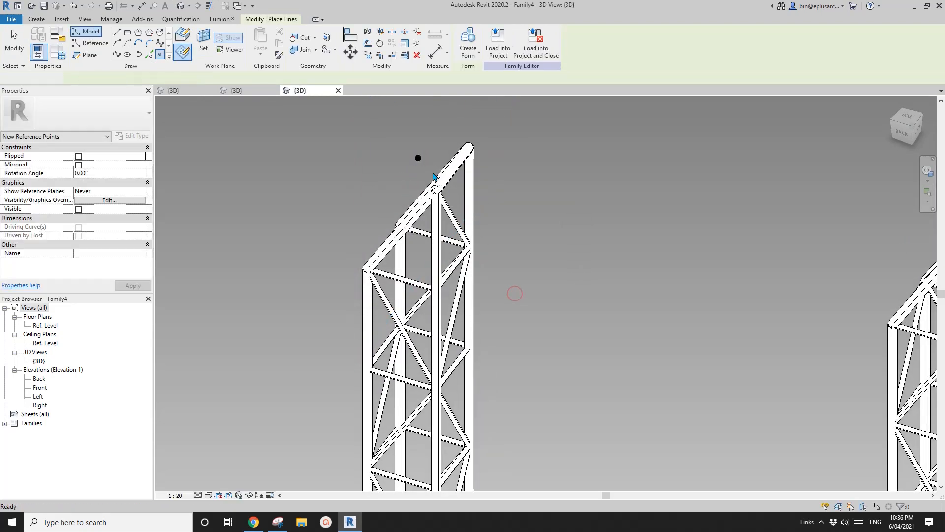
{"action": "key", "text": "Escape"}
- Move the new reference point horizontally toward the other column, to an offset of about 680 from its host point
{"action": "left_click", "coordinate": [418, 158]}
{"action": "middle_click_drag", "start_coordinate": [475, 199], "coordinate": [470, 219]}
{"action": "left_click_drag", "start_coordinate": [436, 185], "coordinate": [454, 190]}
{"action": "scroll", "coordinate": [494, 226], "scroll_direction": "down", "scroll_amount": 1}
{"action": "middle_click_drag", "start_coordinate": [494, 225], "coordinate": [541, 322]}
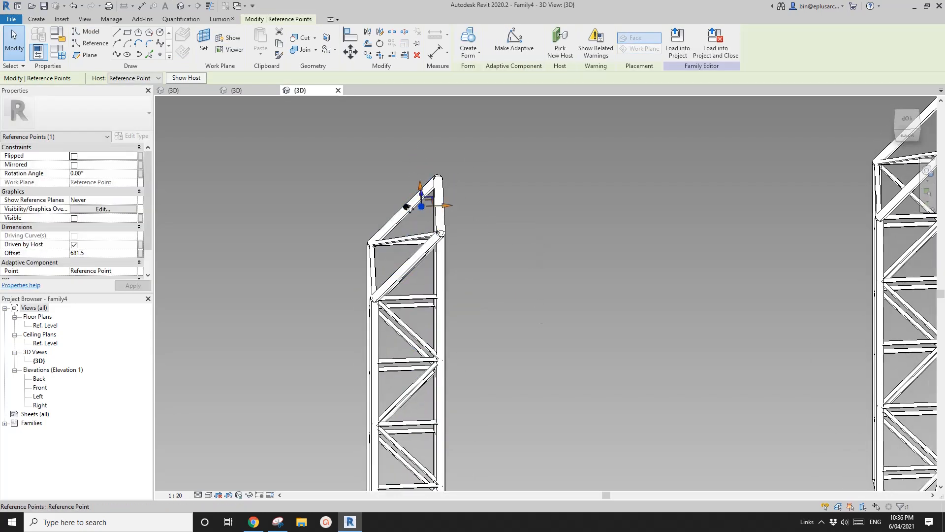
{"action": "mouse_move", "coordinate": [405, 207]}
{"action": "middle_mouse_down", "text": "shift"}
{"action": "mouse_move", "coordinate": [333, 255]}
{"action": "mouse_move", "coordinate": [415, 202]}
{"action": "middle_mouse_up", "text": "shift"}
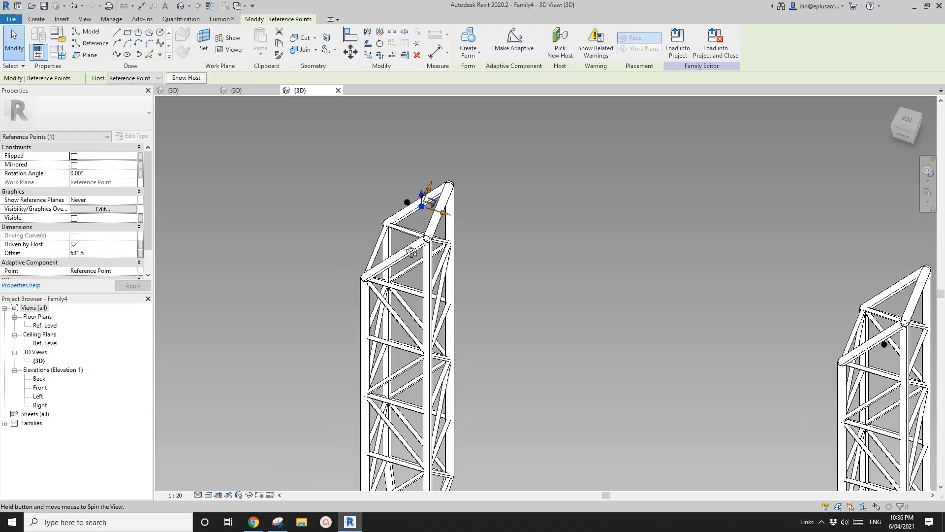
- Link the Offset of the horizontally shifted reference point to a new instance parameter HH
{"action": "left_click", "coordinate": [140, 253]}
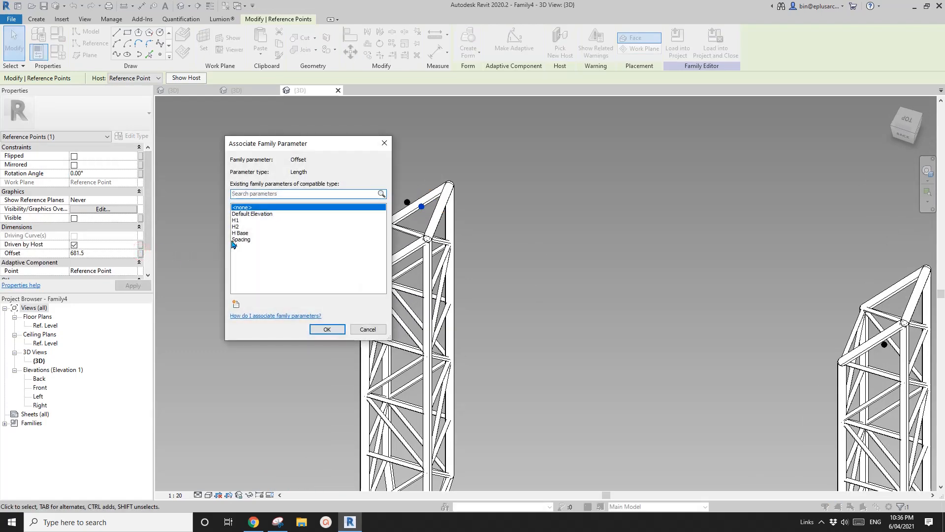
{"action": "left_click", "coordinate": [236, 304]}
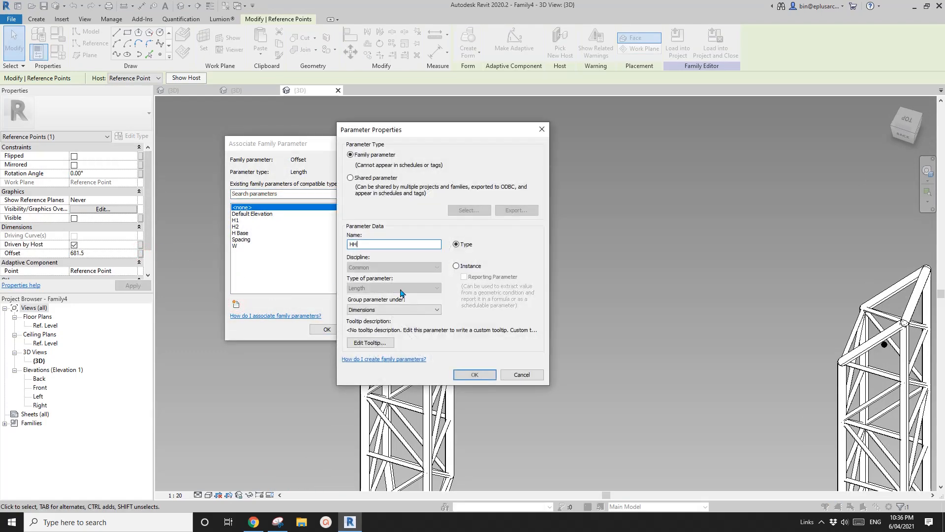
{"action": "left_click", "coordinate": [475, 374]}
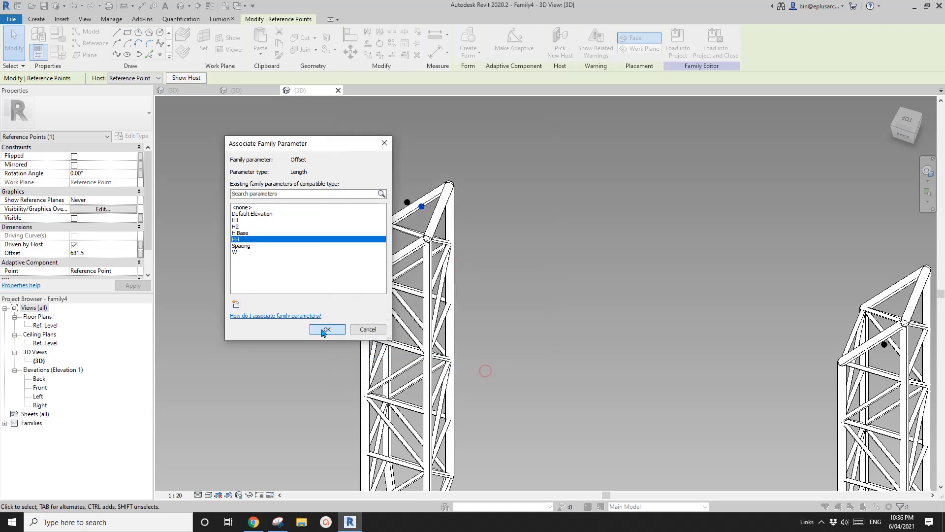
{"action": "left_click", "coordinate": [327, 330]}
- Rename parameter HH to HW and set its formula to W/2
{"action": "left_click", "coordinate": [58, 53]}
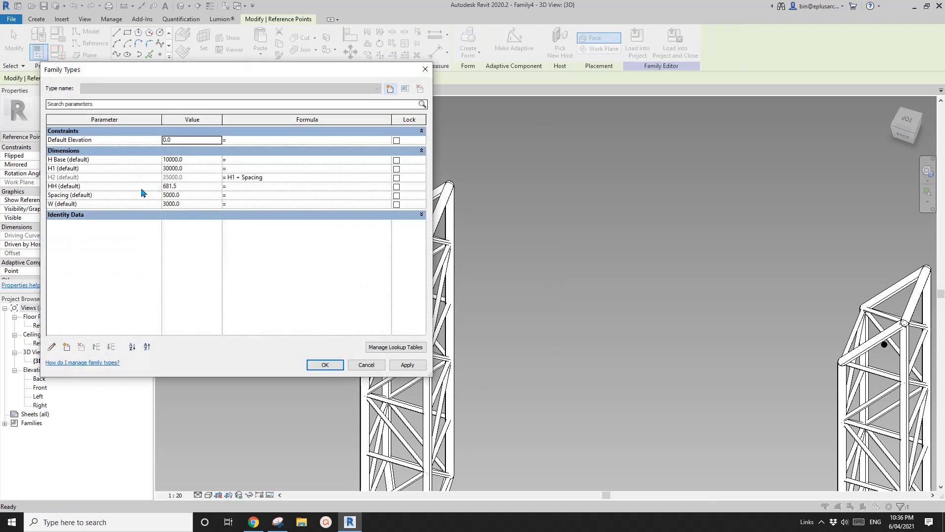
{"action": "left_click", "coordinate": [66, 186]}
{"action": "left_click", "coordinate": [53, 348]}
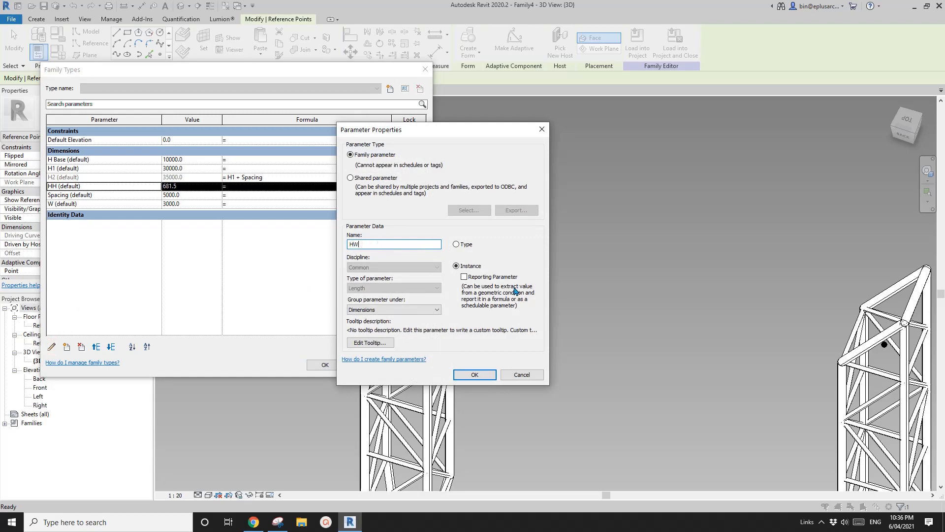
{"action": "left_click", "coordinate": [482, 376]}
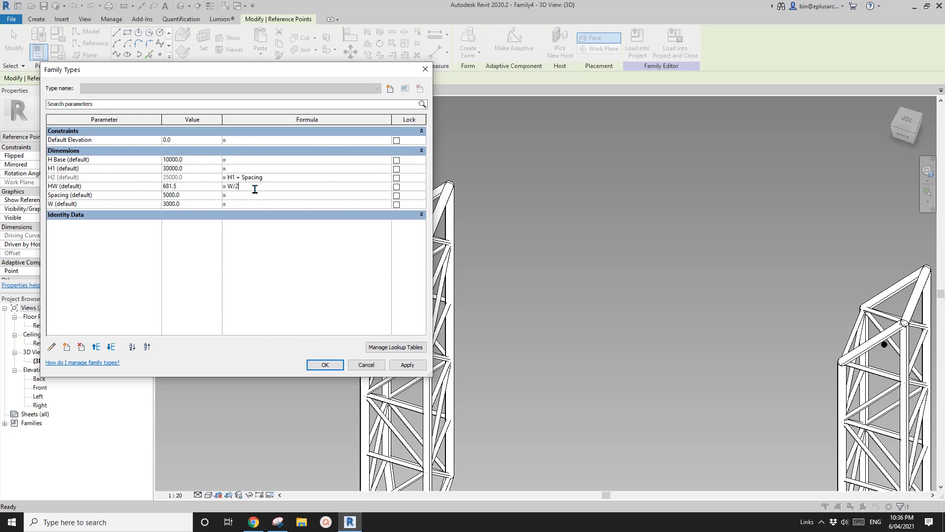
{"action": "left_click", "coordinate": [257, 274]}
{"action": "left_click", "coordinate": [326, 364]}
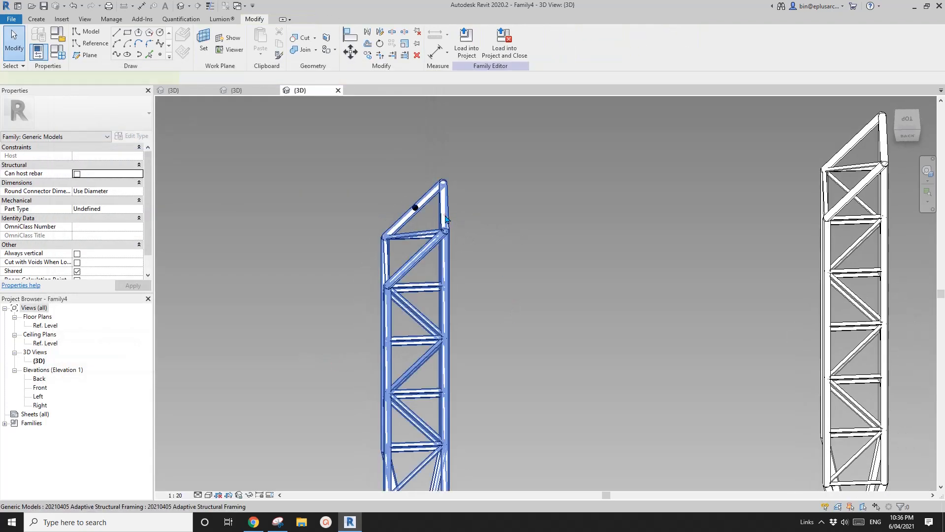
- Temporarily hide both truss columns, leaving their upper reference points in view
{"action": "left_click", "coordinate": [445, 216]}
{"action": "middle_click_drag", "start_coordinate": [505, 246], "coordinate": [389, 241], "text": "shift"}
{"action": "key", "text": "h"}
{"action": "key", "text": "h"}
{"action": "left_click", "coordinate": [443, 189]}
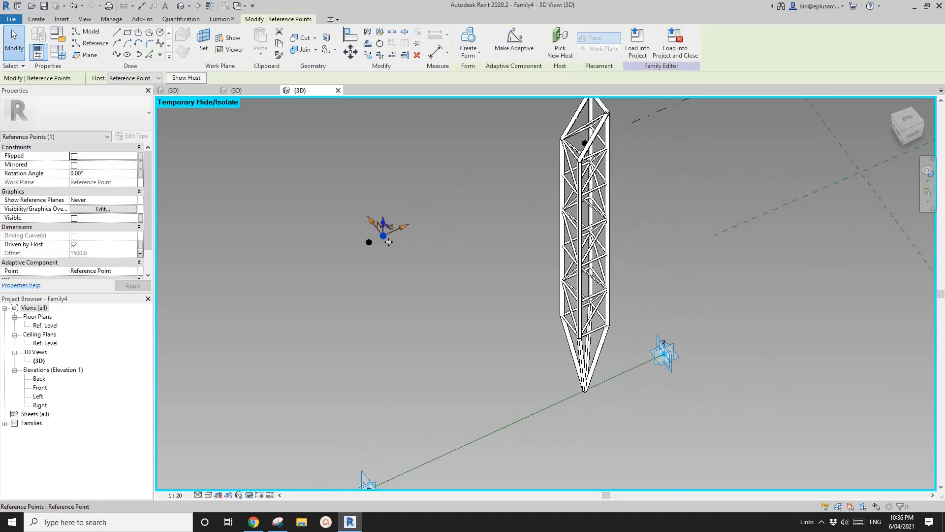
{"action": "scroll", "coordinate": [389, 241], "scroll_direction": "up", "scroll_amount": 2}
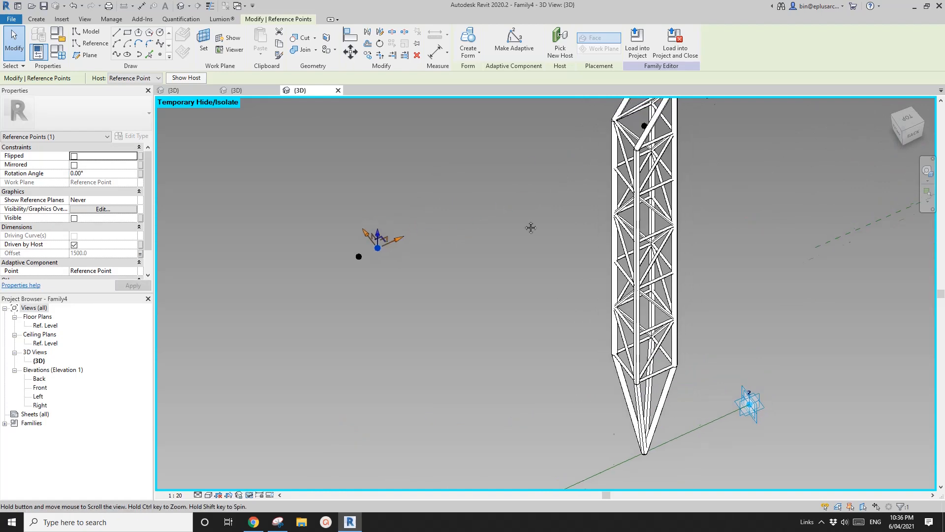
{"action": "middle_click_drag", "start_coordinate": [530, 227], "coordinate": [476, 244]}
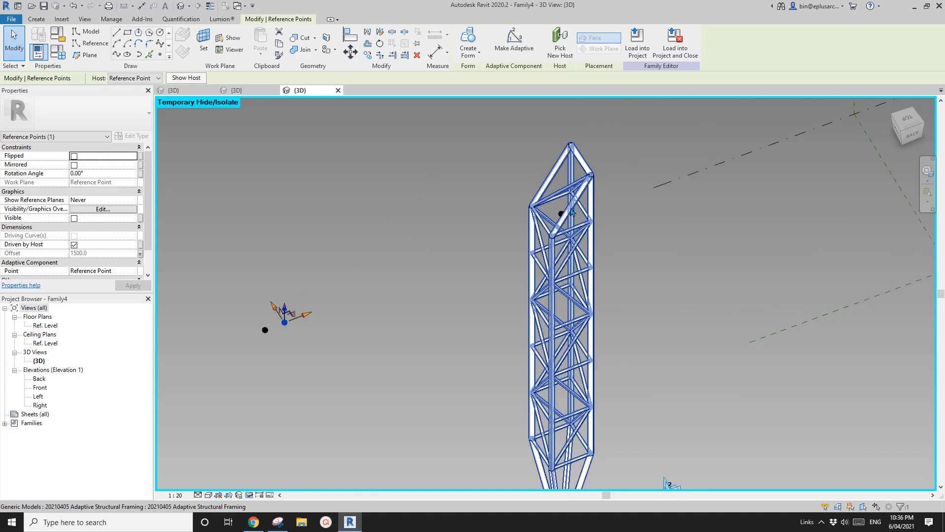
{"action": "left_click", "coordinate": [566, 223]}
{"action": "key", "text": "Delete"}
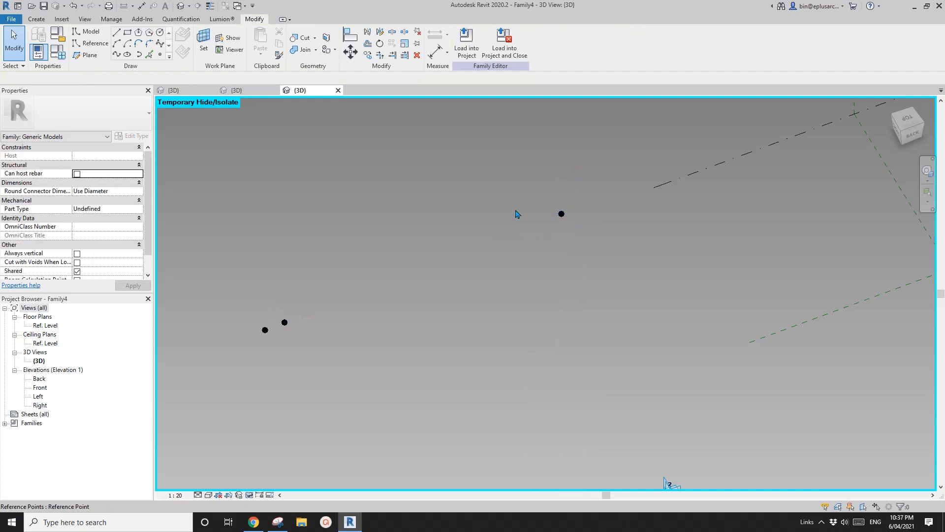
- Place a reference point on the vertical plane of the raised point nearest placement point 2, and end placement
{"action": "left_click", "coordinate": [36, 19]}
{"action": "left_click", "coordinate": [160, 54]}
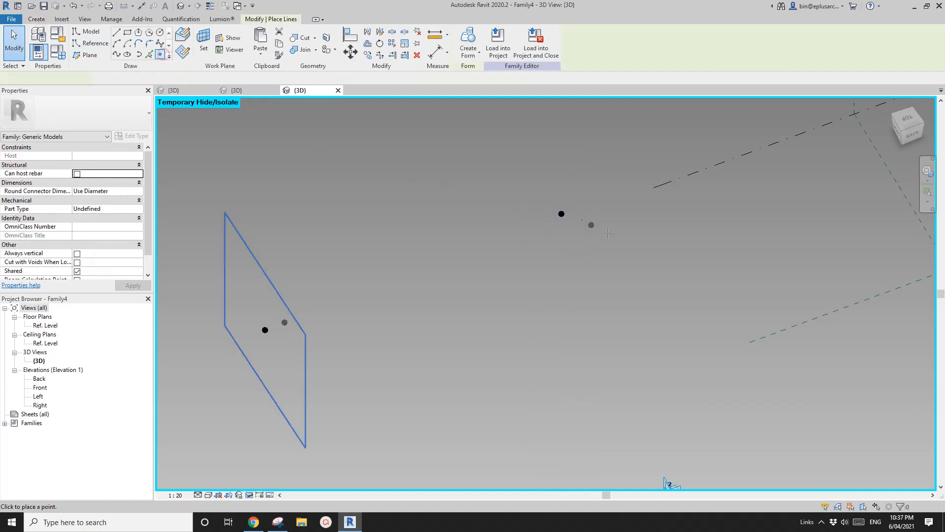
{"action": "key", "text": "Escape"}
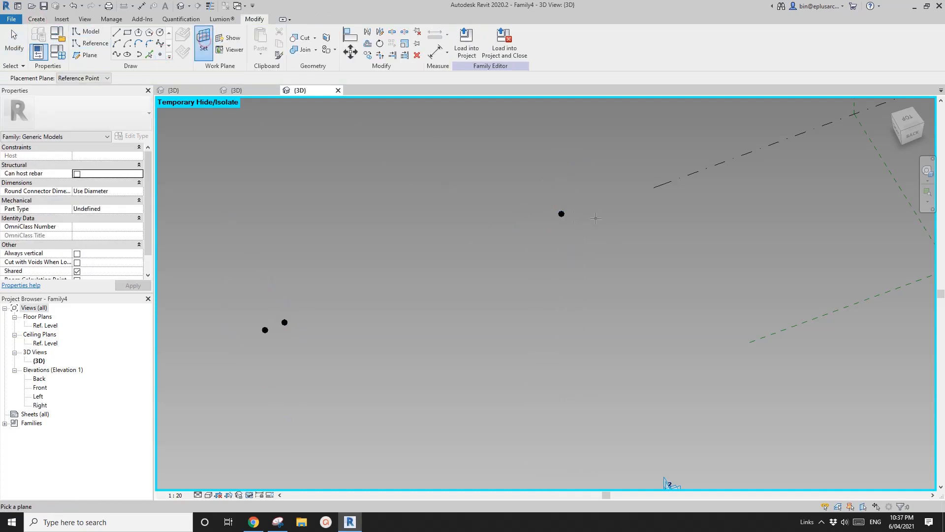
{"action": "left_click", "coordinate": [563, 216]}
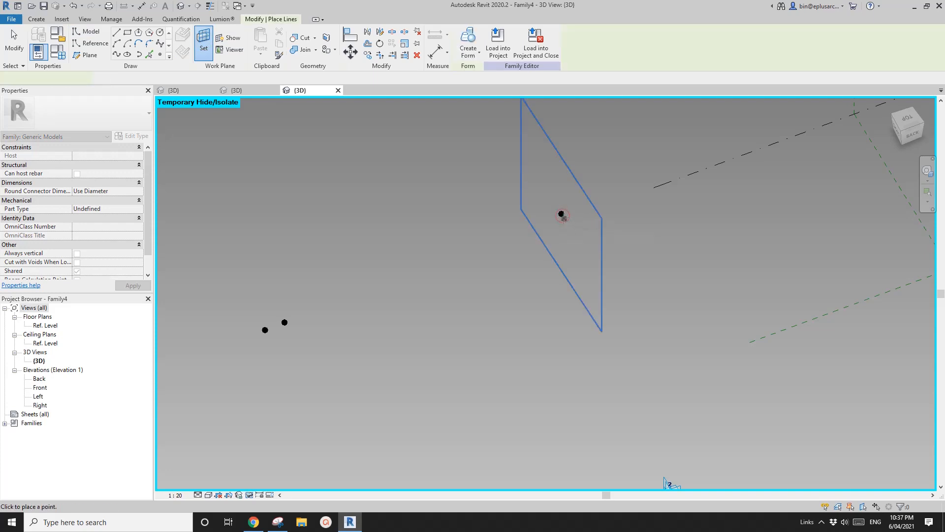
{"action": "left_click", "coordinate": [563, 217]}
{"action": "left_click", "coordinate": [521, 292]}
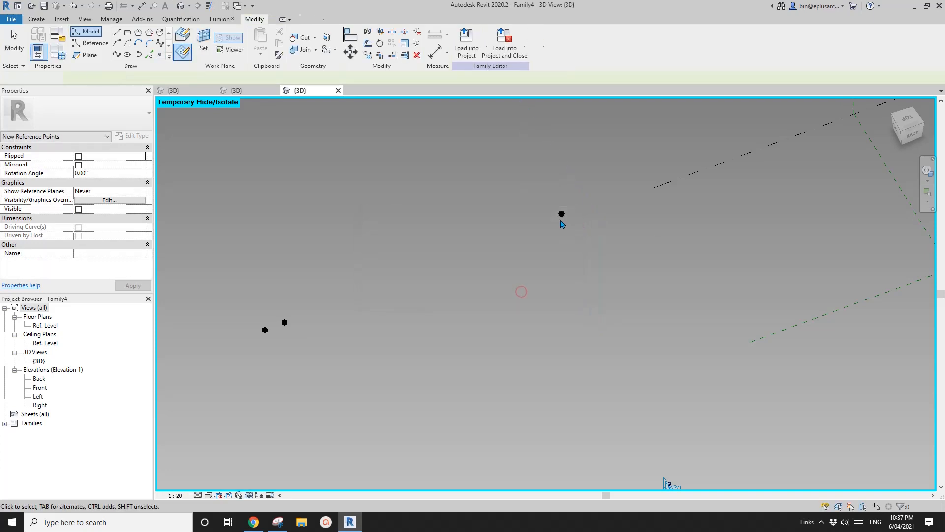
- Pull the new reference point horizontally off its raised host point, and set the host point's rotation angle to 180°
{"action": "left_click", "coordinate": [561, 215]}
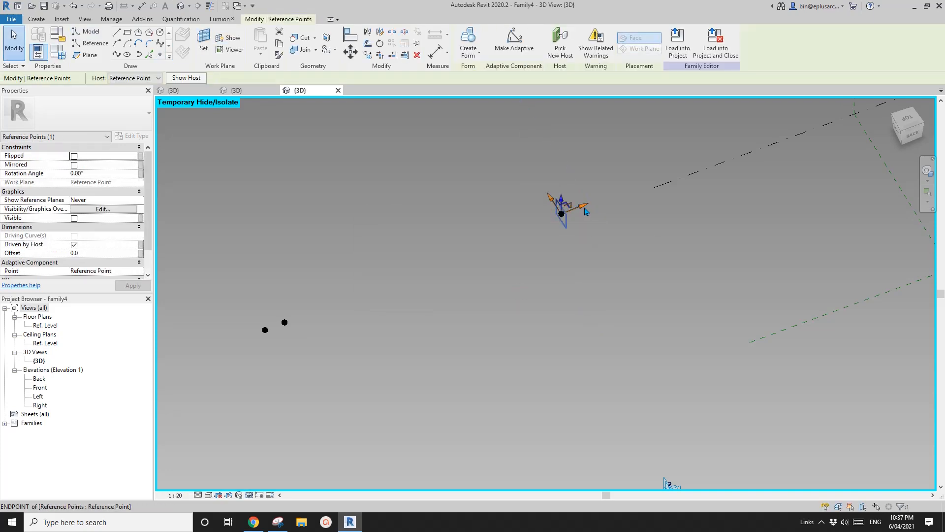
{"action": "left_click_drag", "start_coordinate": [585, 208], "coordinate": [612, 197]}
{"action": "left_click", "coordinate": [604, 211]}
{"action": "left_click", "coordinate": [562, 215]}
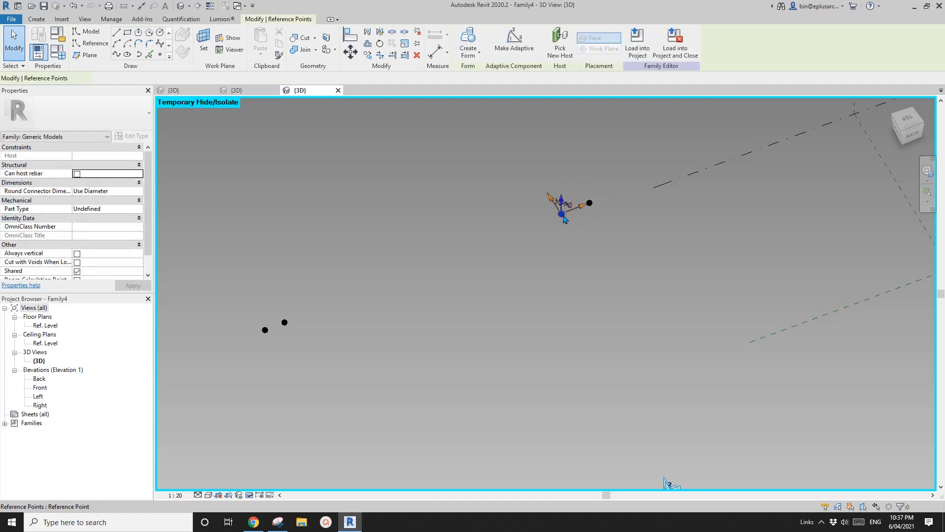
{"action": "left_click", "coordinate": [114, 173]}
{"action": "type", "text": "180"}
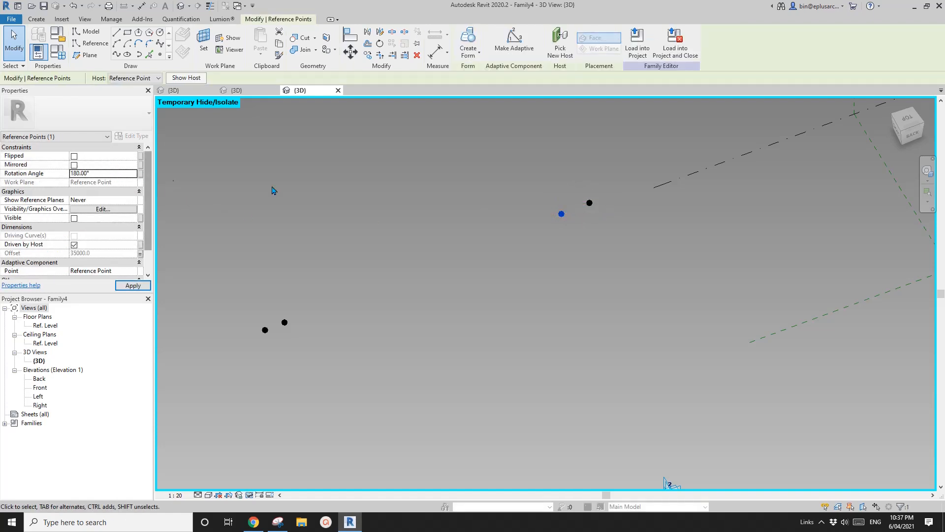
- Link the Offset of the horizontally shifted reference point near placement point 2 to the family parameter HW
{"action": "left_click", "coordinate": [533, 225]}
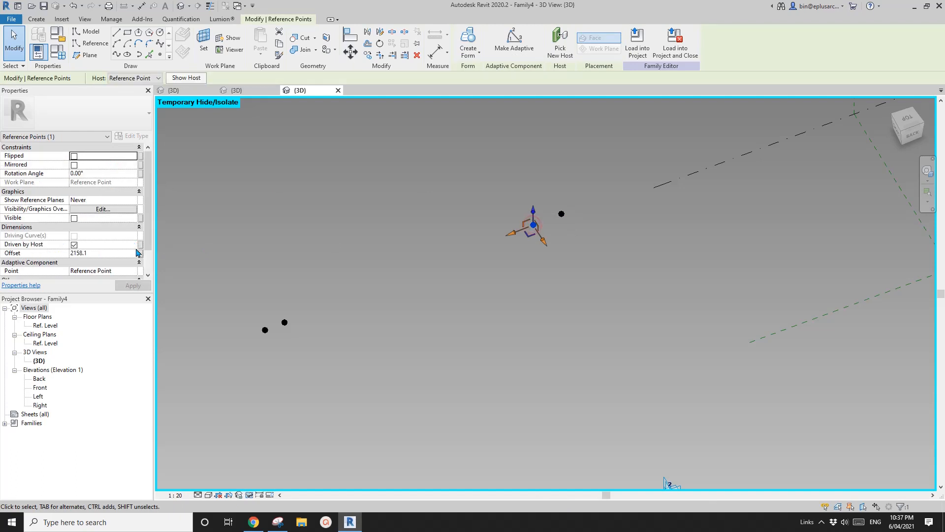
{"action": "left_click", "coordinate": [141, 247]}
{"action": "key", "text": "Escape"}
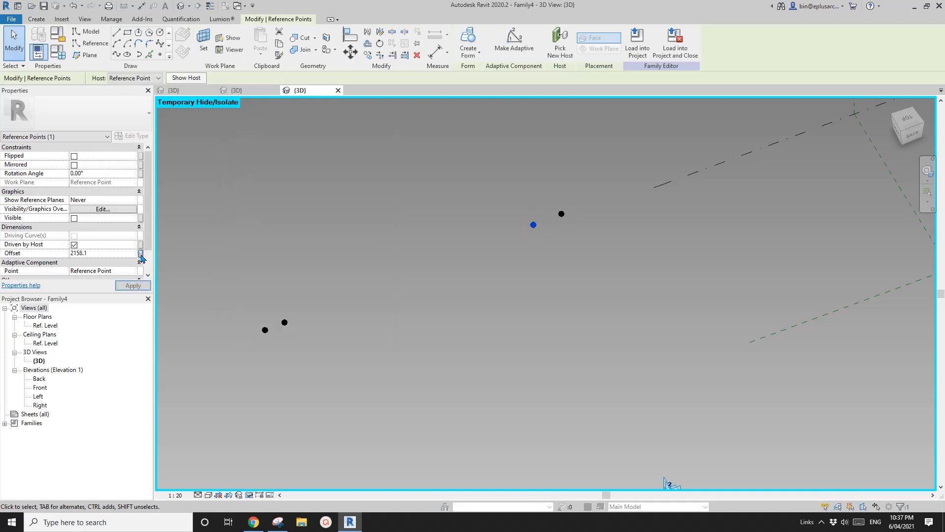
{"action": "left_click", "coordinate": [141, 253]}
{"action": "left_click", "coordinate": [237, 239]}
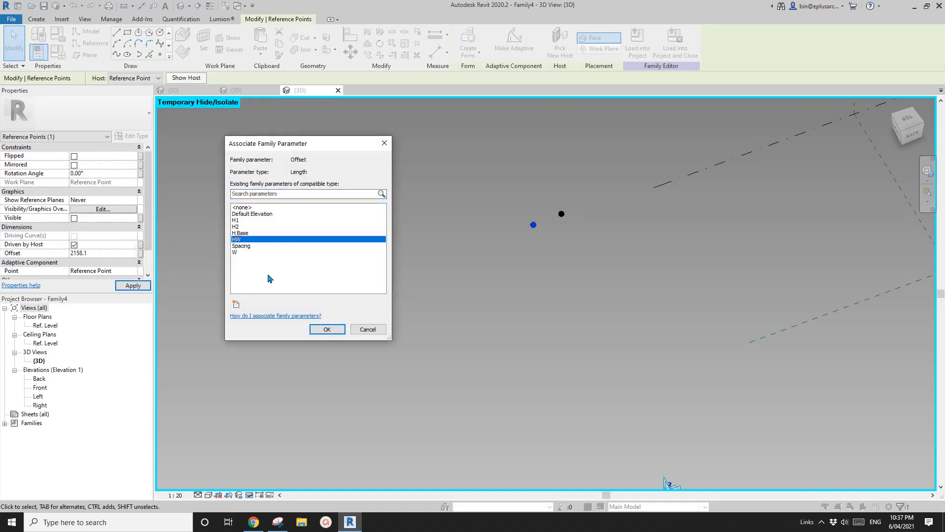
{"action": "left_click", "coordinate": [329, 328]}
- Restore the hidden elements, and temporarily hide both truss columns so the upper reference points stay accessible
{"action": "scroll", "coordinate": [563, 276], "scroll_direction": "down", "scroll_amount": 2}
{"action": "middle_click_drag", "start_coordinate": [443, 306], "coordinate": [315, 296], "text": "shift"}
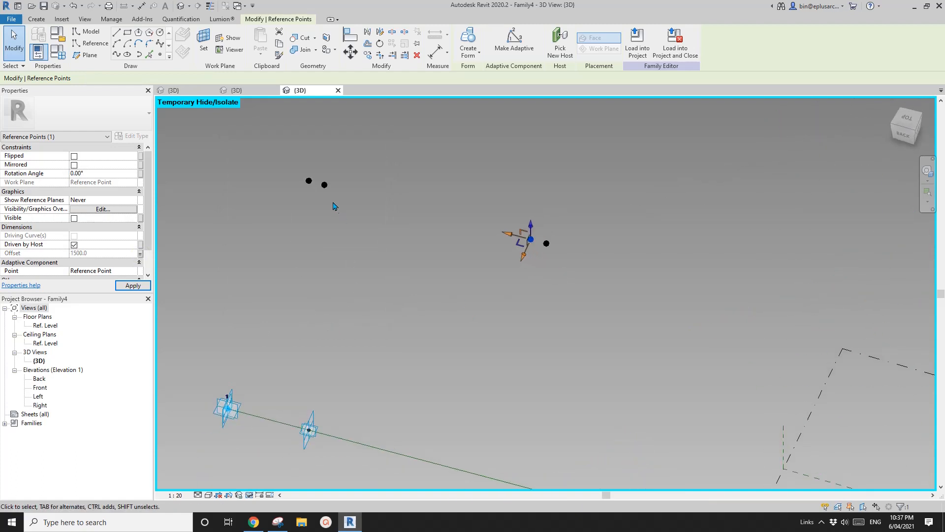
{"action": "scroll", "coordinate": [433, 246], "scroll_direction": "down", "scroll_amount": 2}
{"action": "key", "text": "h"}
{"action": "middle_click_drag", "start_coordinate": [394, 265], "coordinate": [452, 263]}
{"action": "key", "text": "r"}
{"action": "left_click", "coordinate": [433, 249]}
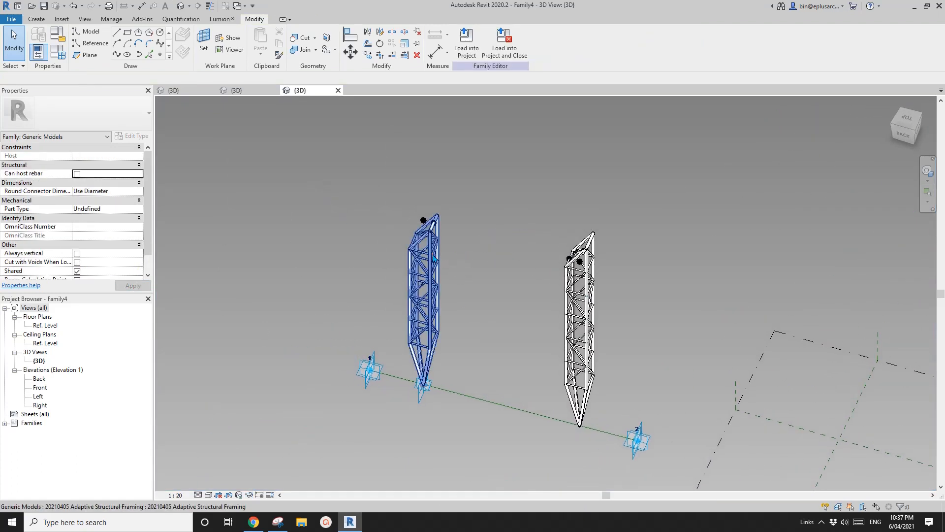
{"action": "key", "text": "h"}
{"action": "key", "text": "h"}
{"action": "left_click", "coordinate": [589, 243]}
{"action": "key", "text": "h"}
{"action": "key", "text": "h"}
- Place the nested Family3 arched truss between the two inward-shifted upper reference points, and end placement
{"action": "left_click", "coordinate": [36, 19]}
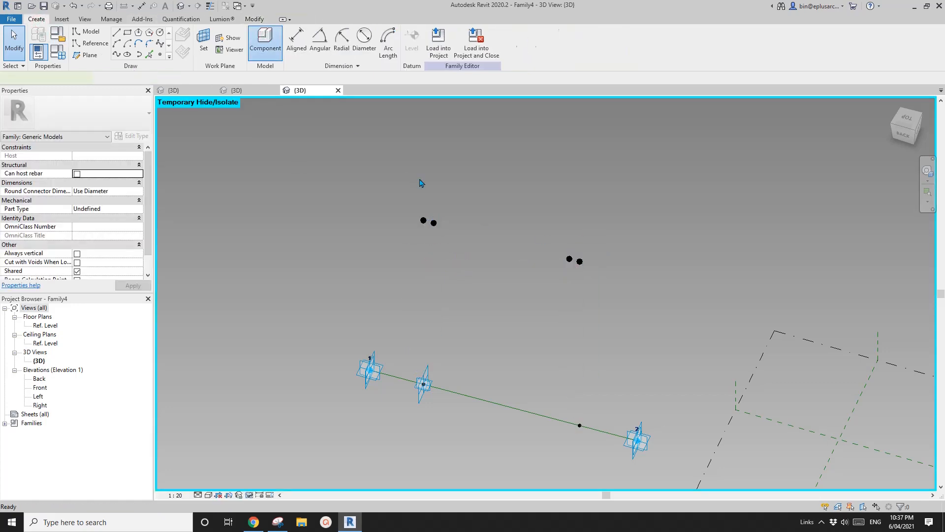
{"action": "left_click", "coordinate": [433, 223]}
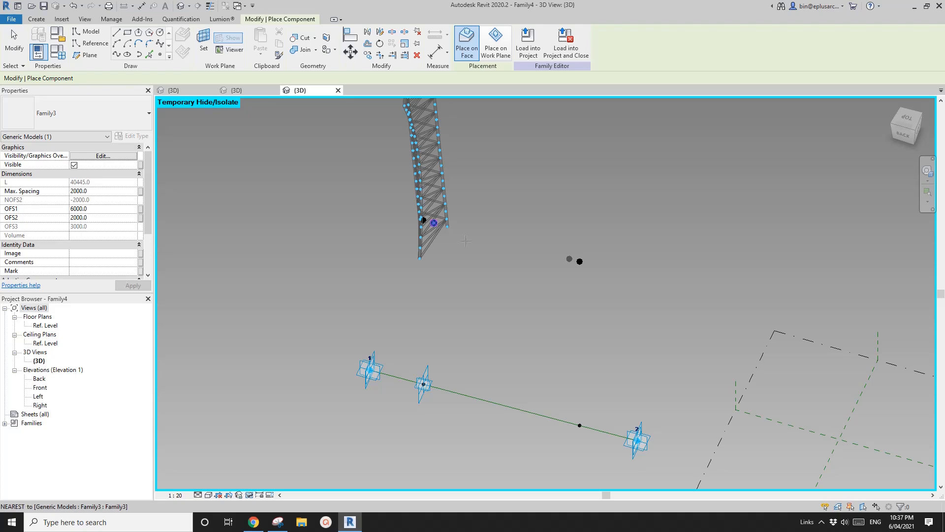
{"action": "key", "text": "Escape"}
{"action": "key", "text": "Escape"}
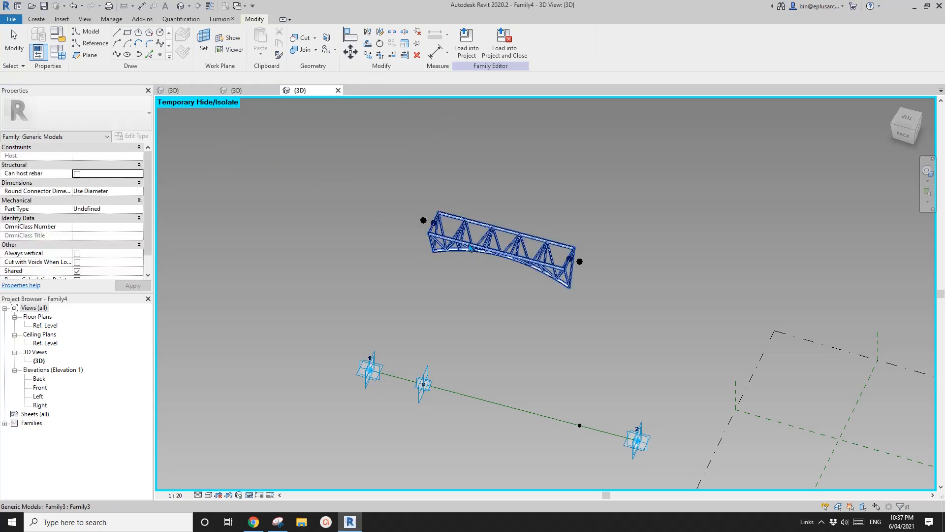
- Reset the temporary hide to bring both truss columns back alongside the arched truss
{"action": "middle_click_drag", "start_coordinate": [481, 254], "coordinate": [497, 222], "text": "shift"}
{"action": "scroll", "coordinate": [579, 186], "scroll_direction": "down", "scroll_amount": 1}
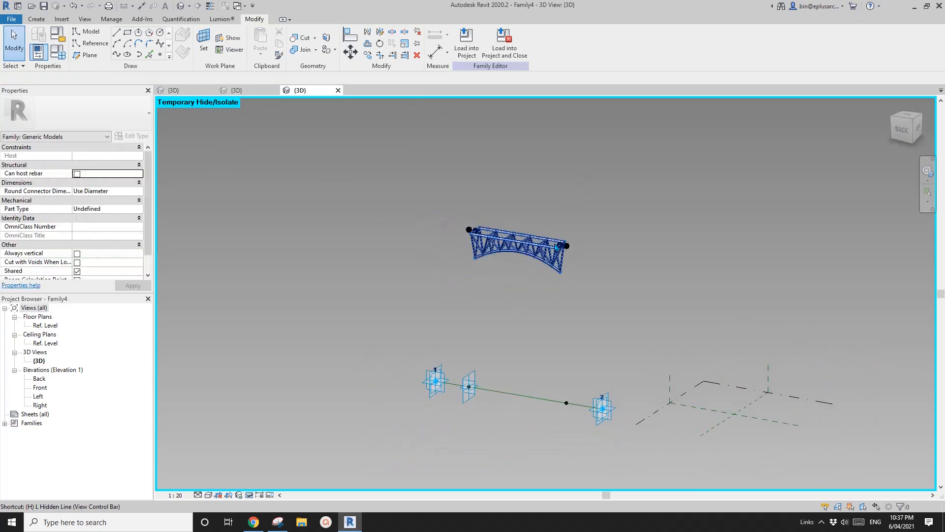
{"action": "key", "text": "h"}
{"action": "key", "text": "r"}
{"action": "middle_click_drag", "start_coordinate": [551, 320], "coordinate": [541, 379], "text": "shift"}
{"action": "scroll", "coordinate": [439, 380], "scroll_direction": "up", "scroll_amount": 2}
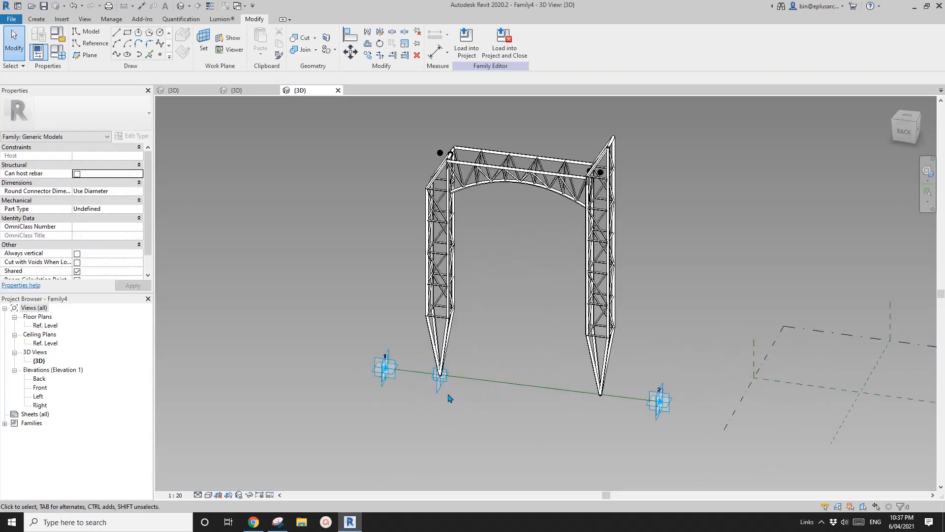
- Move the first column's base reference point along the reference line onto placement point 1
{"action": "left_click", "coordinate": [439, 375]}
{"action": "left_click_drag", "start_coordinate": [403, 382], "coordinate": [380, 375]}
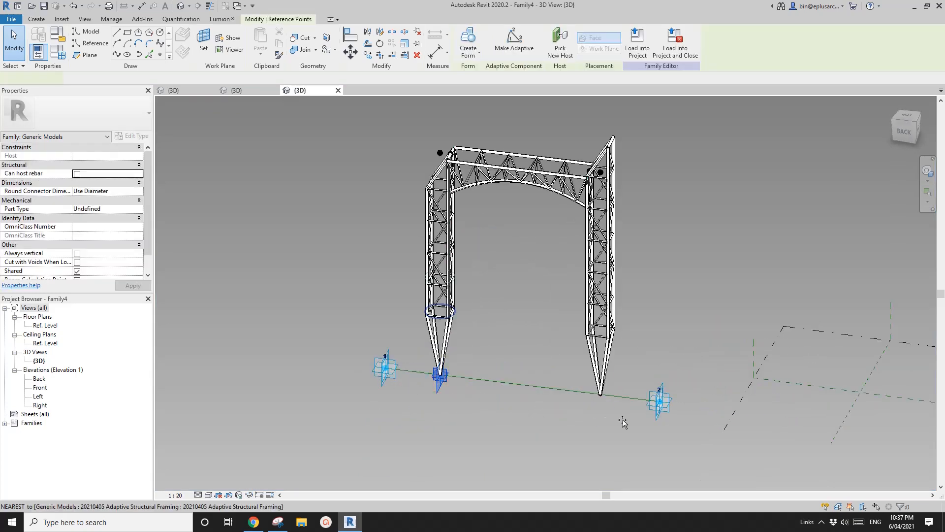
{"action": "left_click_drag", "start_coordinate": [599, 395], "coordinate": [601, 398]}
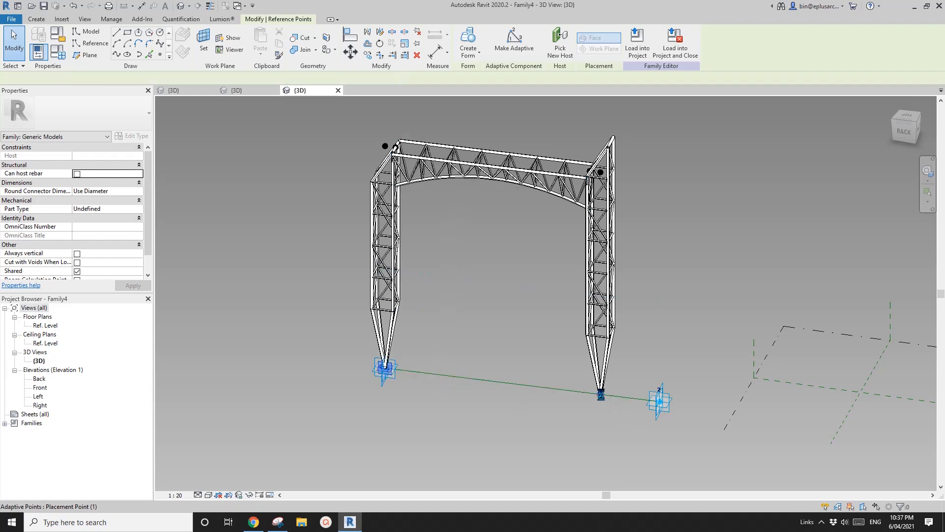
{"action": "key", "text": "Escape"}
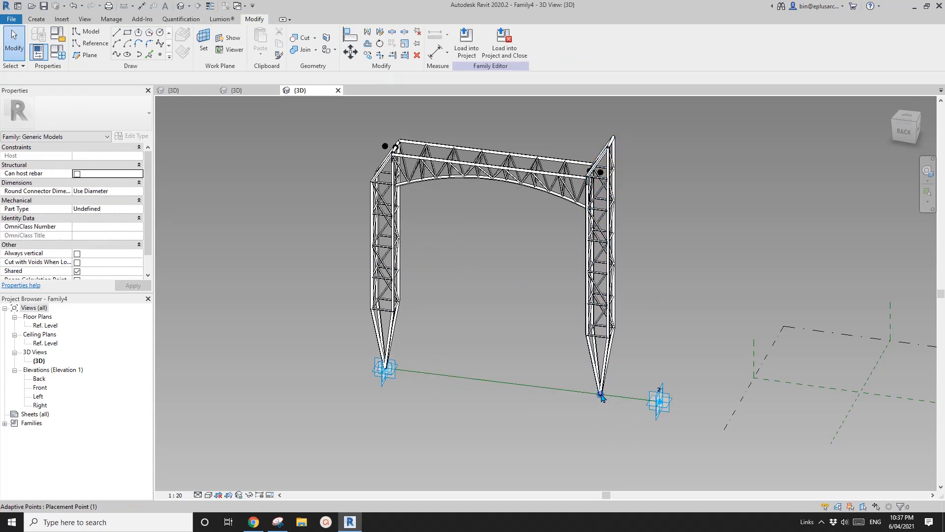
{"action": "left_click", "coordinate": [601, 396]}
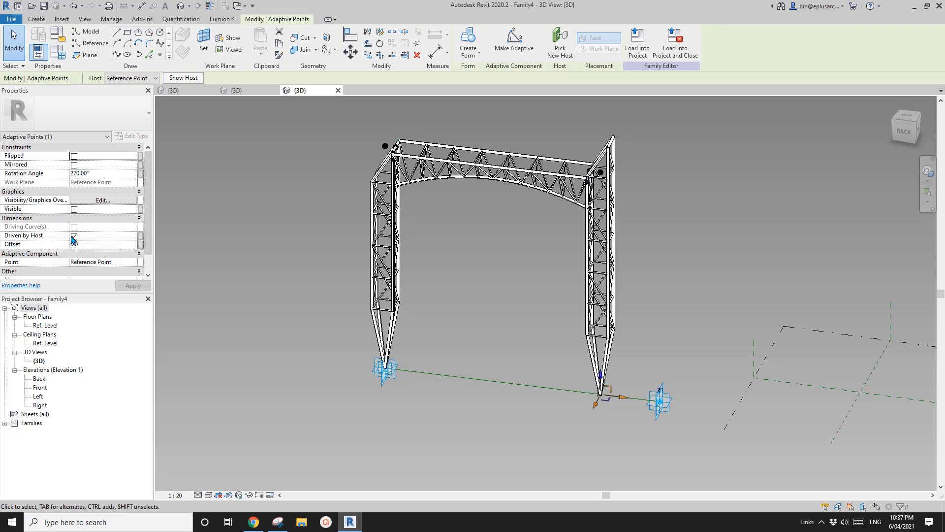
{"action": "left_click", "coordinate": [509, 351]}
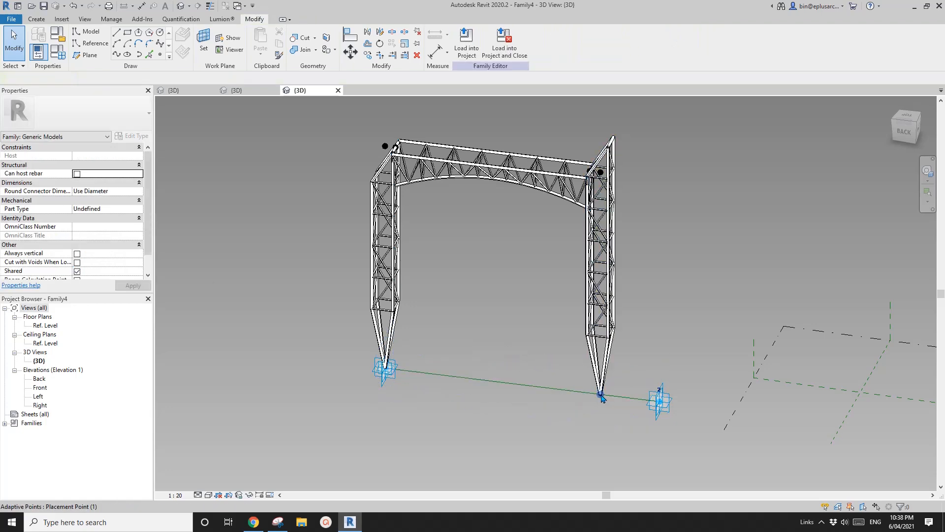
{"action": "left_click", "coordinate": [601, 394]}
{"action": "left_click", "coordinate": [622, 351]}
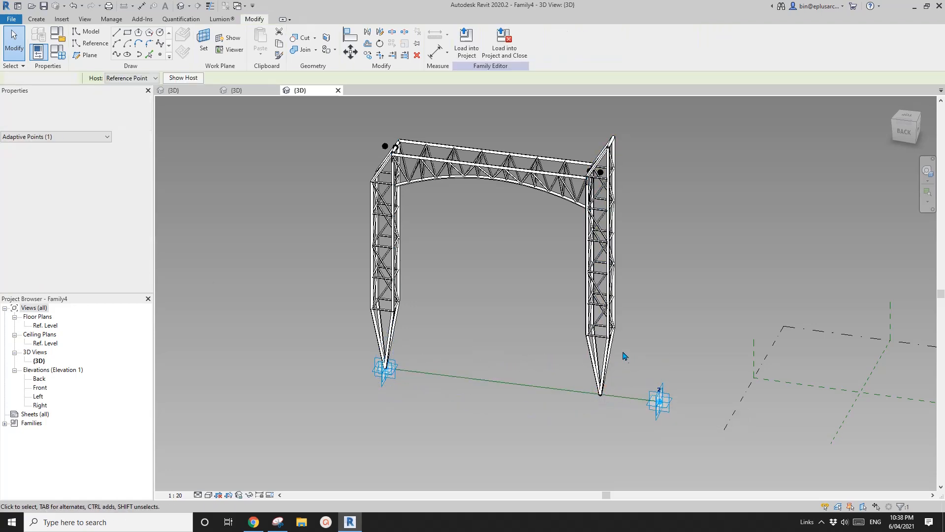
- Temporarily hide the column nearest placement point 2, and set its base reference point's Show Reference Planes to Always
{"action": "left_click", "coordinate": [611, 339]}
{"action": "key", "text": "h"}
{"action": "key", "text": "h"}
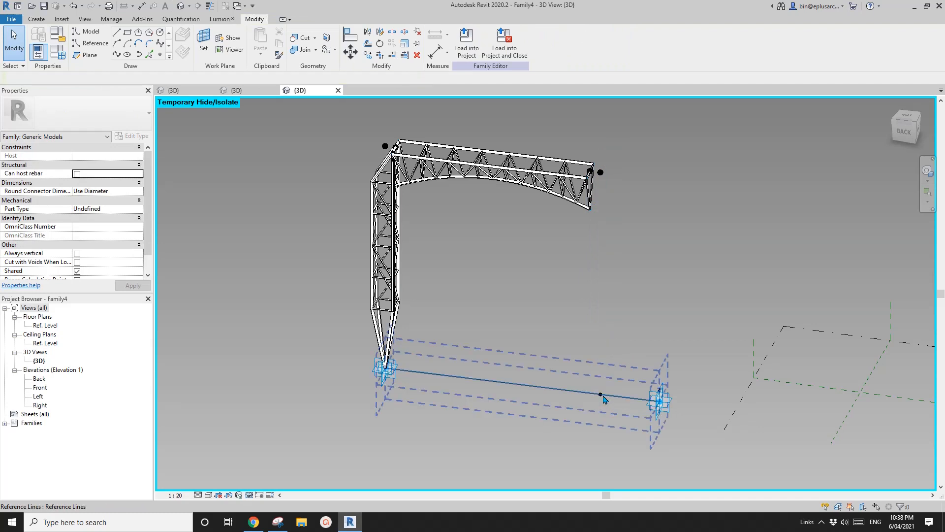
{"action": "left_click", "coordinate": [601, 395]}
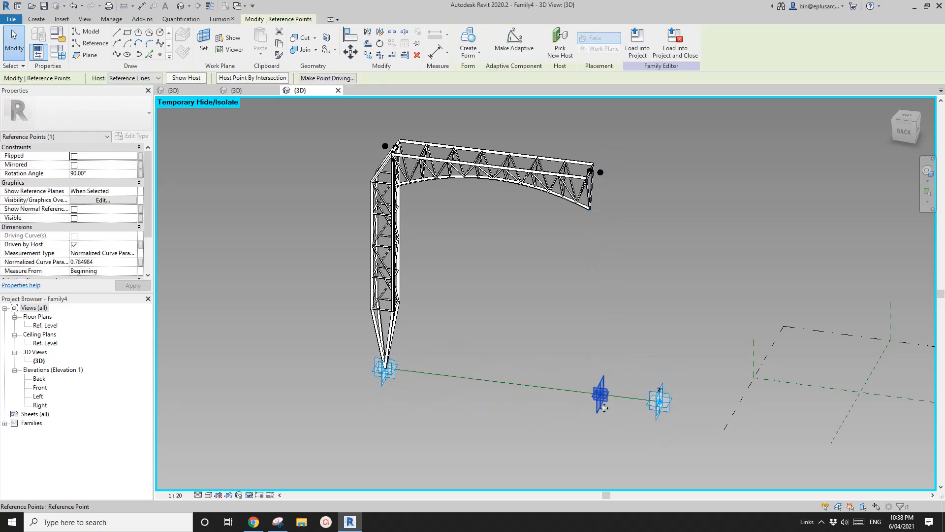
{"action": "left_click", "coordinate": [133, 191]}
{"action": "left_click", "coordinate": [77, 215]}
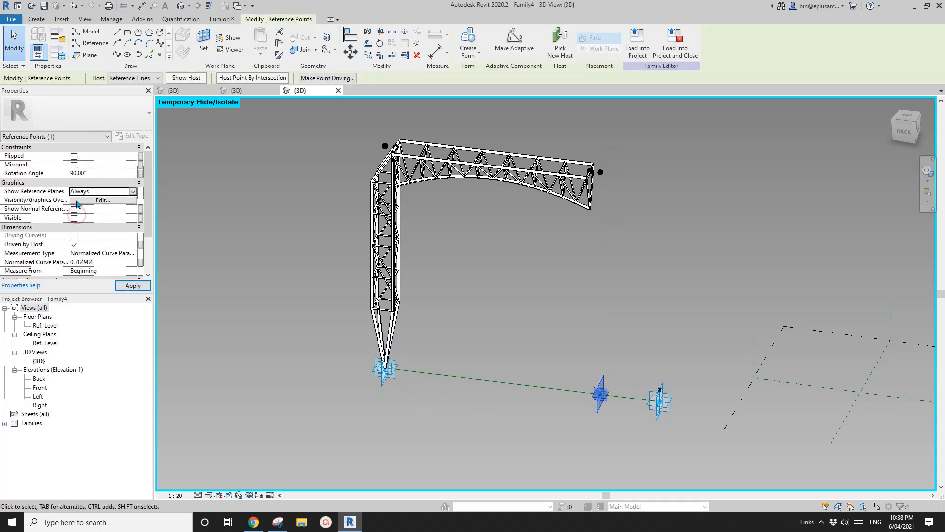
- Restore the hidden column, and move its base reference point along the reference line onto placement point 2
{"action": "left_click", "coordinate": [637, 329]}
{"action": "key", "text": "h"}
{"action": "key", "text": "r"}
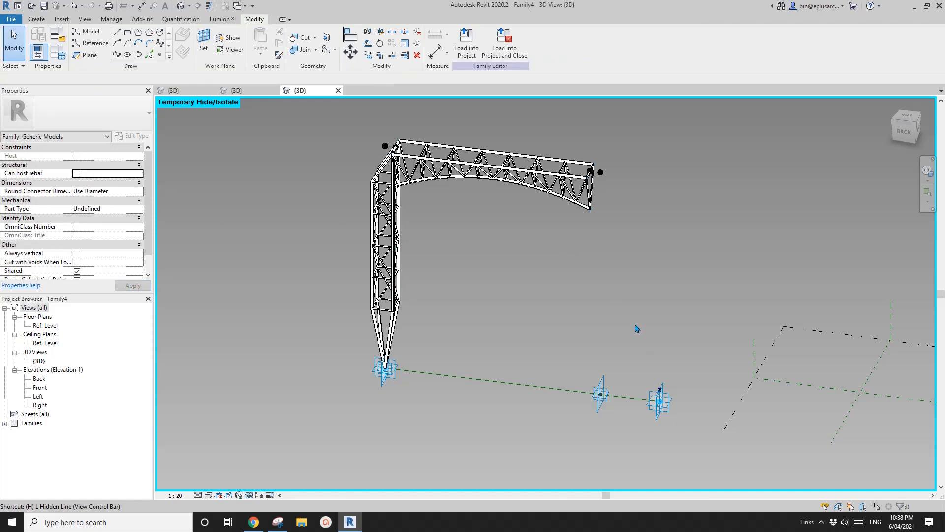
{"action": "middle_click_drag", "start_coordinate": [685, 382], "coordinate": [606, 405], "text": "shift"}
{"action": "left_click", "coordinate": [612, 399]}
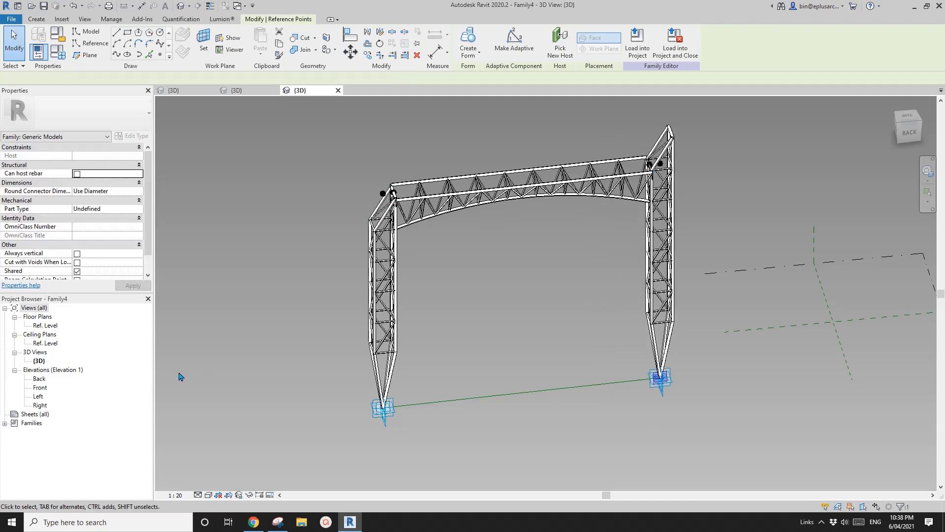
- Examine the truss frame from several angles, and compare it with the Tokyo Forum project images in Chrome
{"action": "middle_click_drag", "start_coordinate": [624, 355], "coordinate": [630, 249], "text": "shift"}
{"action": "middle_click_drag", "start_coordinate": [713, 251], "coordinate": [527, 281], "text": "shift"}
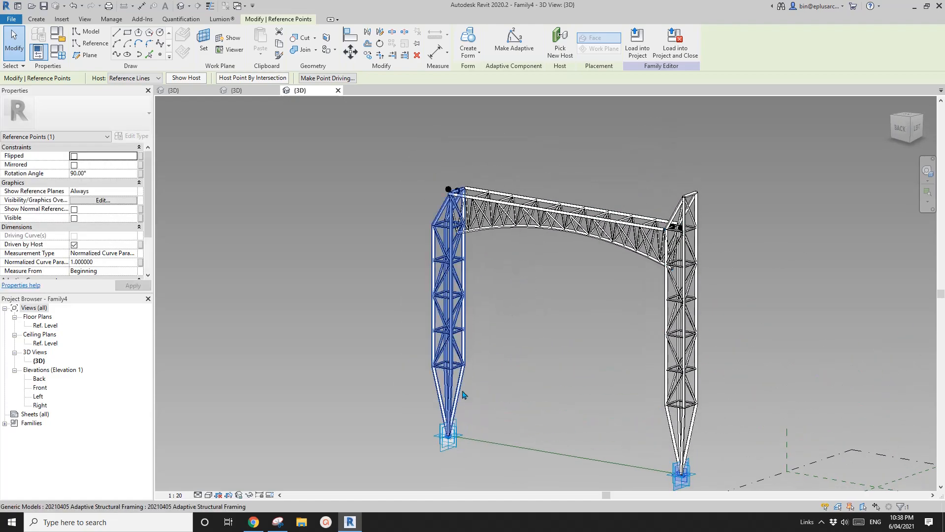
{"action": "middle_click_drag", "start_coordinate": [477, 323], "coordinate": [426, 283], "text": "shift"}
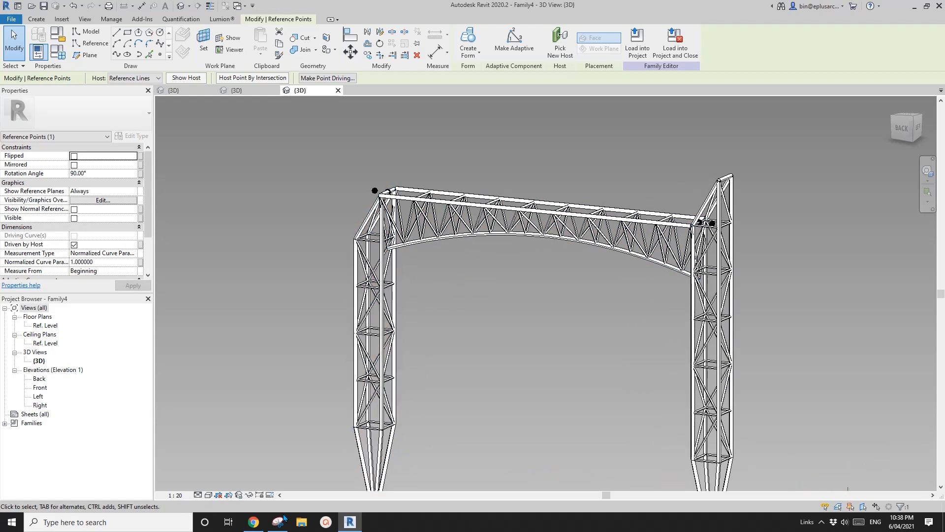
{"action": "left_click", "coordinate": [253, 522]}
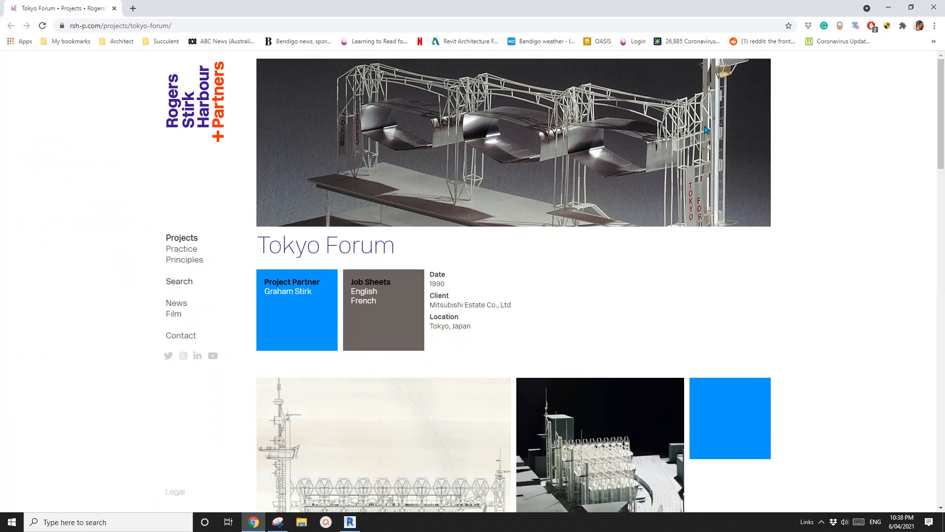
{"action": "scroll", "coordinate": [419, 394], "scroll_direction": "down", "scroll_amount": 4}
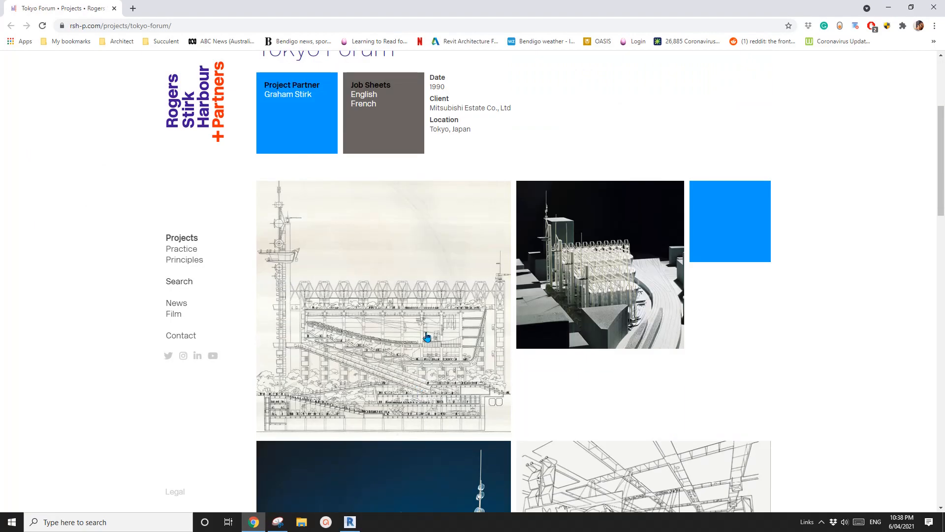
{"action": "scroll", "coordinate": [418, 421], "scroll_direction": "down", "scroll_amount": 1}
{"action": "key", "text": "alt+Tab"}
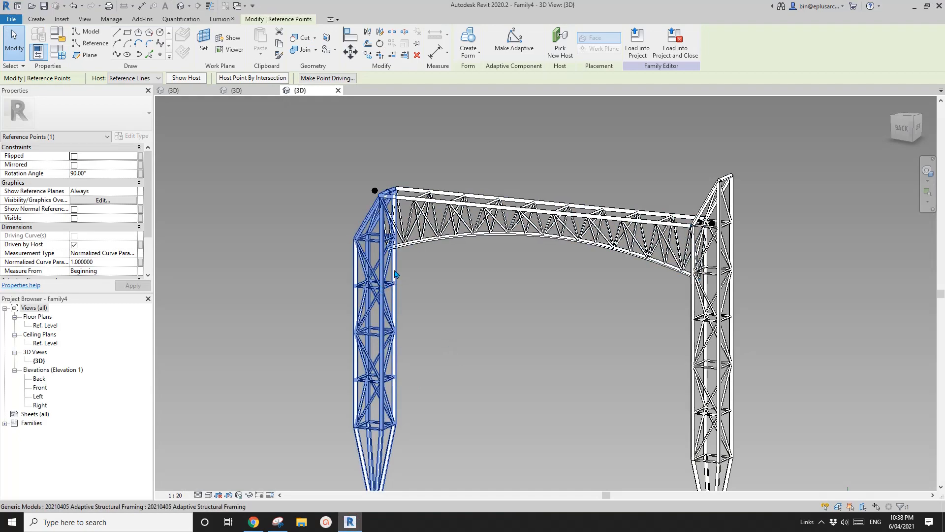
{"action": "middle_click_drag", "start_coordinate": [395, 274], "coordinate": [441, 228], "text": "shift"}
{"action": "scroll", "coordinate": [404, 283], "scroll_direction": "down", "scroll_amount": 1}
{"action": "scroll", "coordinate": [414, 246], "scroll_direction": "up", "scroll_amount": 3}
- Associate the nested arched truss's Max. Spacing with a new instance family parameter named "Mox. Spacing"
{"action": "left_click", "coordinate": [453, 239]}
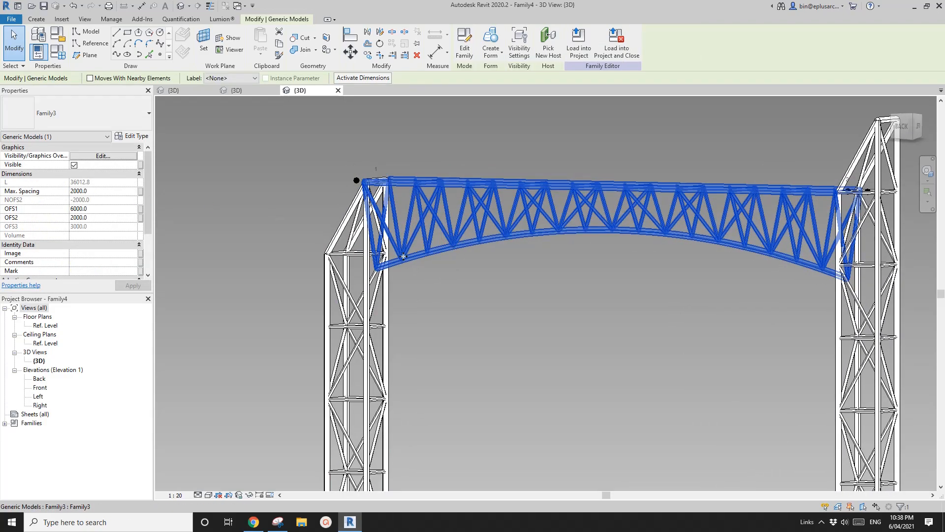
{"action": "middle_click_drag", "start_coordinate": [403, 256], "coordinate": [397, 231]}
{"action": "scroll", "coordinate": [421, 219], "scroll_direction": "down", "scroll_amount": 2}
{"action": "scroll", "coordinate": [475, 115], "scroll_direction": "up", "scroll_amount": 2}
{"action": "middle_click_drag", "start_coordinate": [475, 115], "coordinate": [467, 108], "text": "shift"}
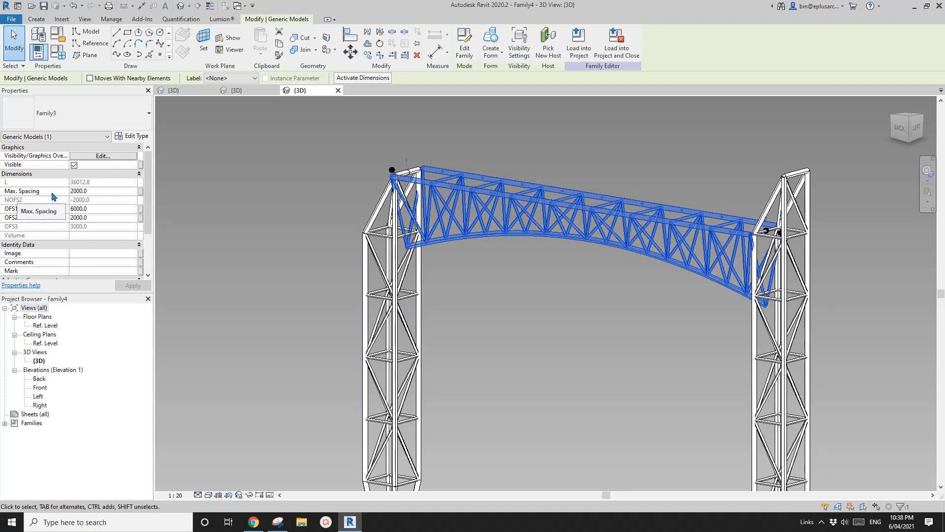
{"action": "scroll", "coordinate": [195, 207], "scroll_direction": "down", "scroll_amount": 1}
{"action": "middle_click_drag", "start_coordinate": [245, 218], "coordinate": [266, 217], "text": "shift"}
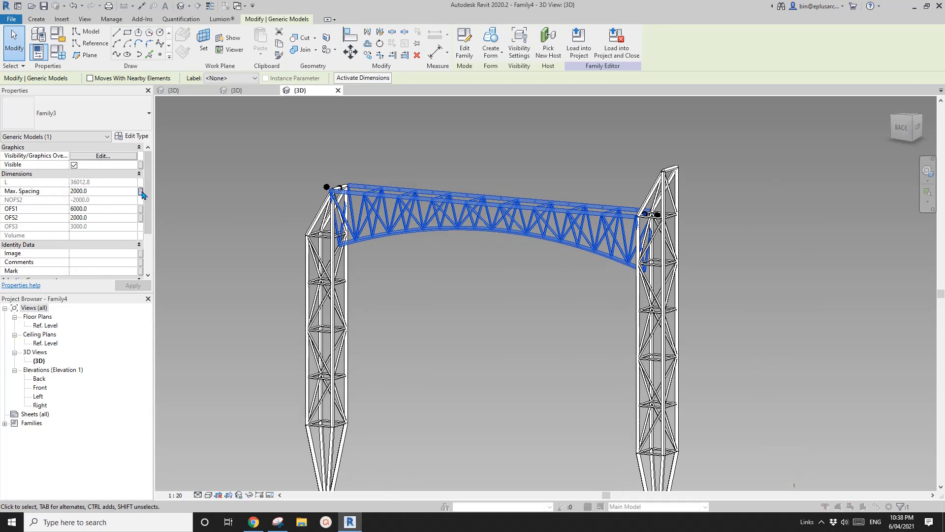
{"action": "left_click", "coordinate": [140, 191]}
{"action": "left_click", "coordinate": [236, 304]}
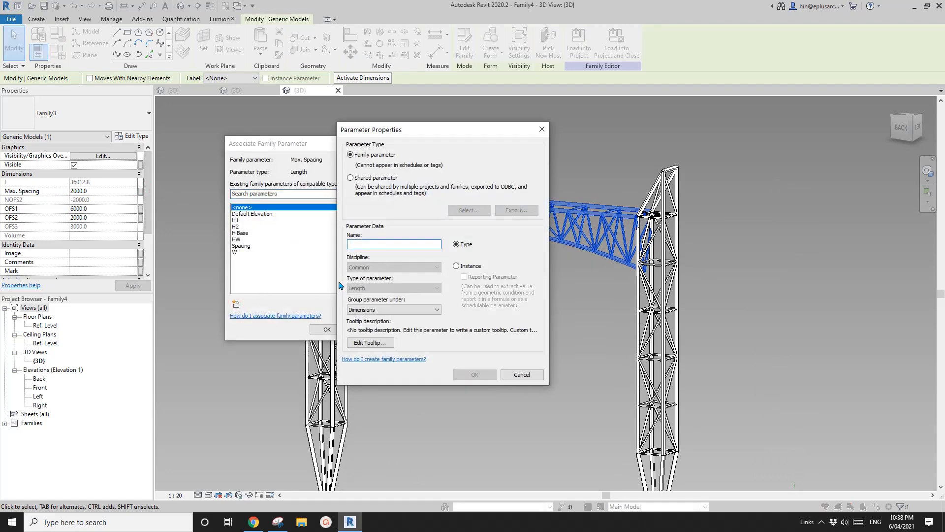
{"action": "type", "text": "m"}
{"action": "type", "text": "Mox. Spacing"}
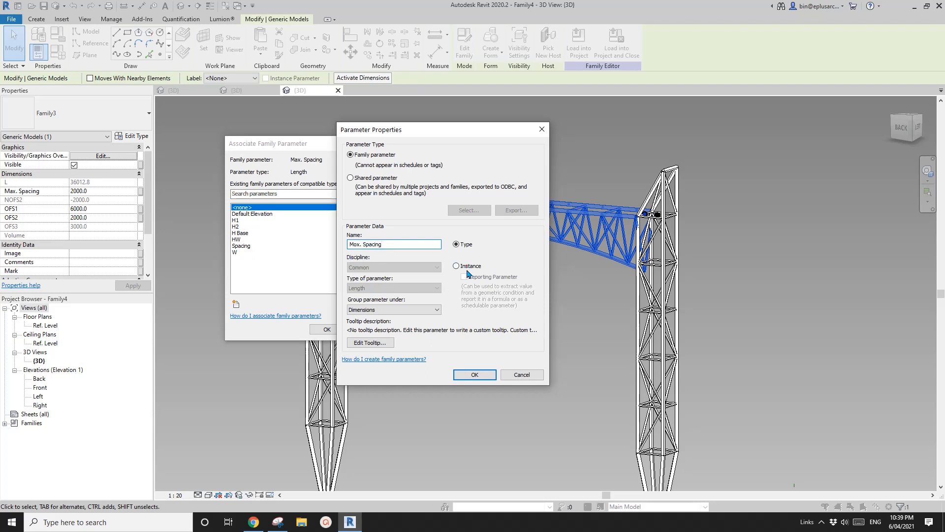
{"action": "left_click", "coordinate": [475, 375]}
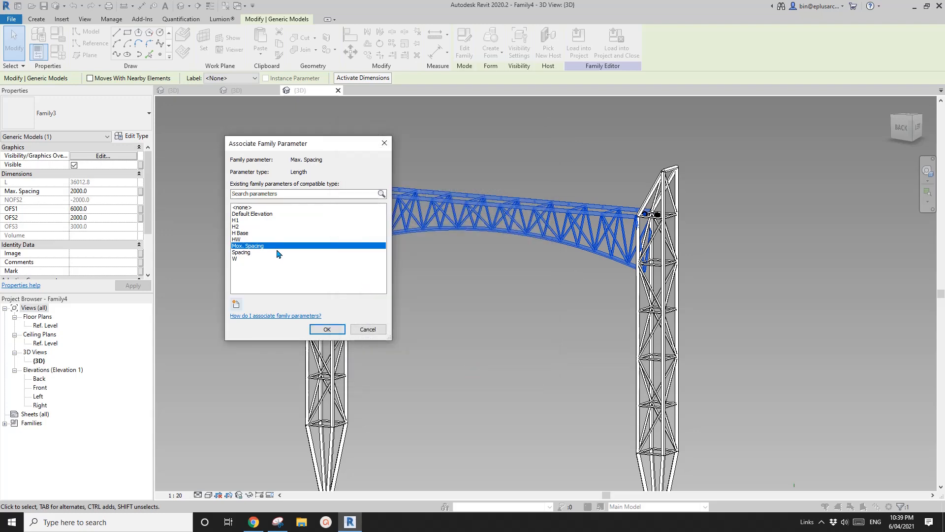
{"action": "left_click", "coordinate": [328, 329]}
- Set the Mox. Spacing family parameter to 3000 and apply it
{"action": "left_click", "coordinate": [57, 51]}
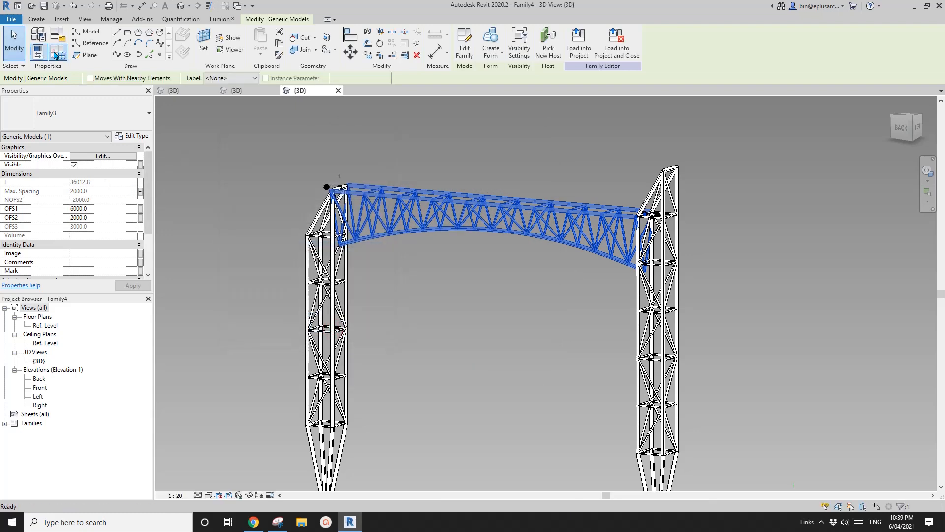
{"action": "left_click", "coordinate": [196, 197]}
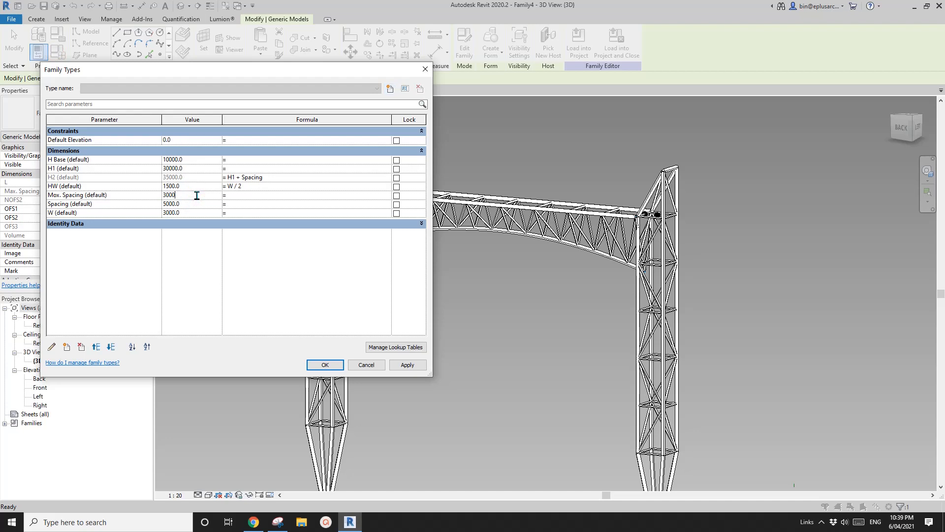
{"action": "left_click", "coordinate": [411, 366]}
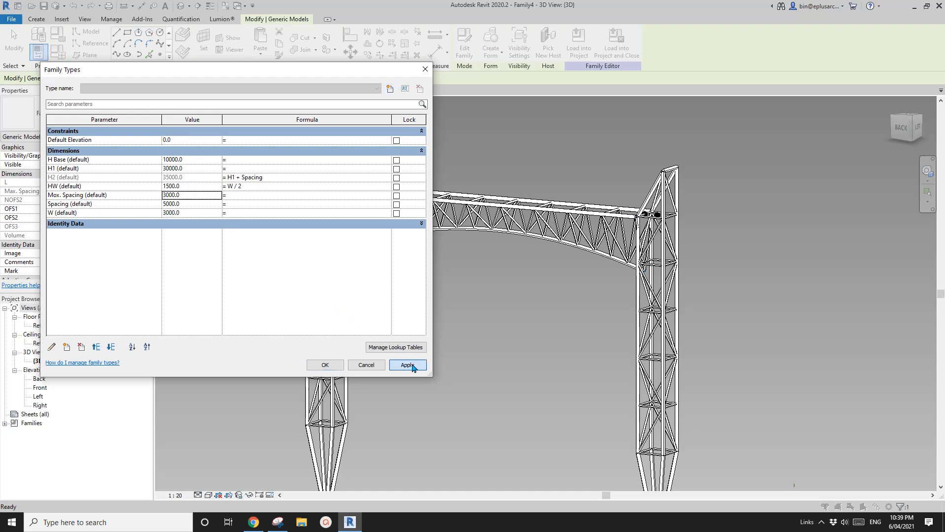
{"action": "left_click", "coordinate": [326, 364]}
- Associate the nested arched truss's OFS1 dimension with a new instance family parameter named OFS1
{"action": "middle_click_drag", "start_coordinate": [354, 354], "coordinate": [389, 283], "text": "shift"}
{"action": "left_click", "coordinate": [373, 251]}
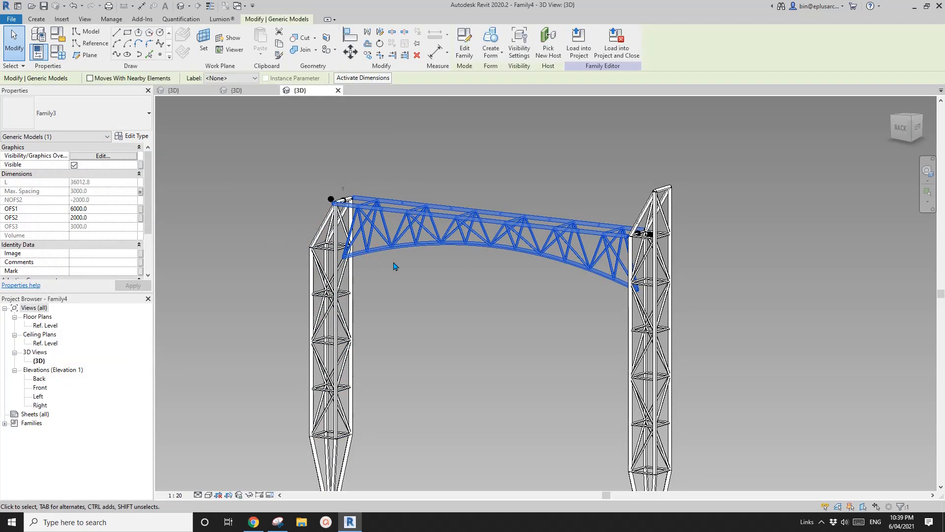
{"action": "middle_click_drag", "start_coordinate": [394, 265], "coordinate": [371, 254], "text": "shift"}
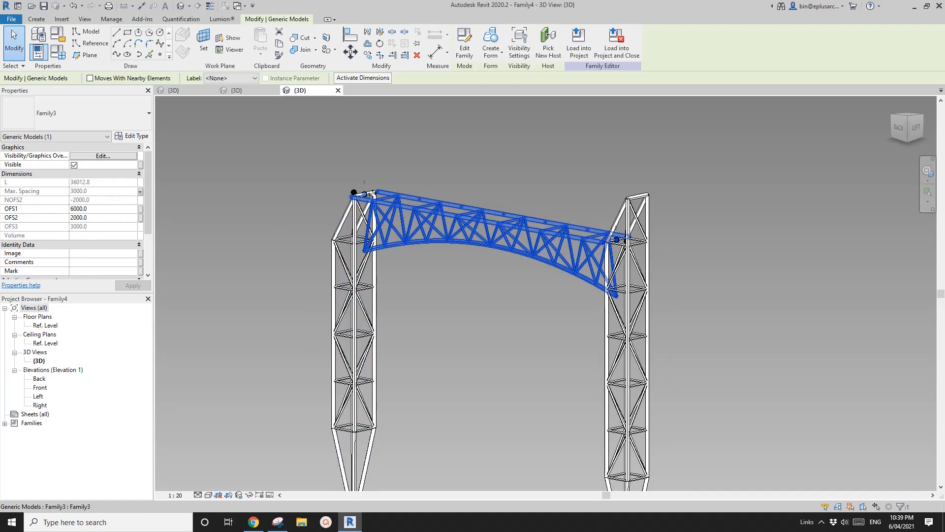
{"action": "middle_click_drag", "start_coordinate": [368, 250], "coordinate": [342, 257], "text": "shift"}
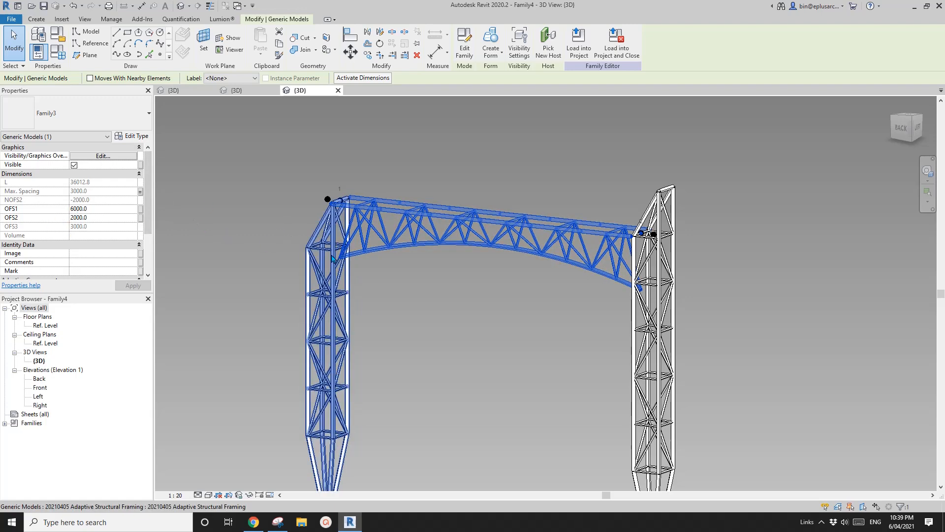
{"action": "left_click", "coordinate": [327, 320]}
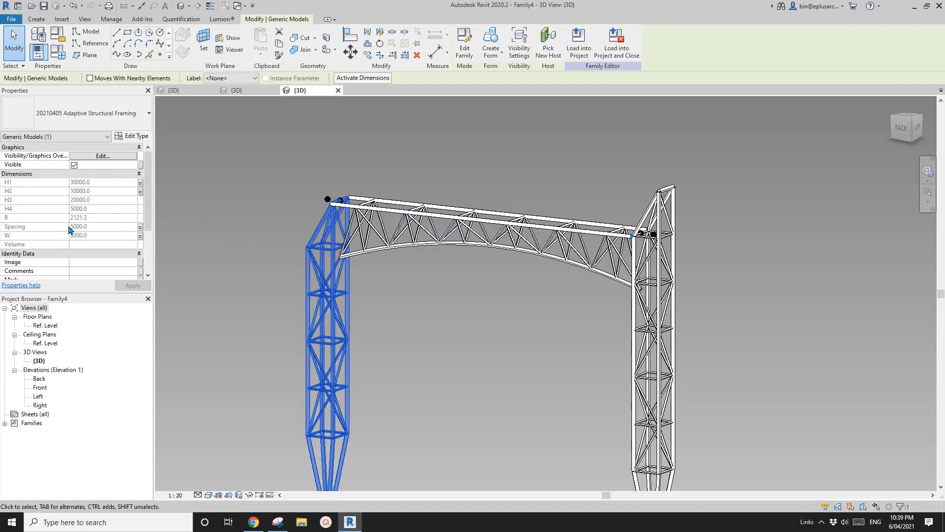
{"action": "left_click", "coordinate": [382, 248]}
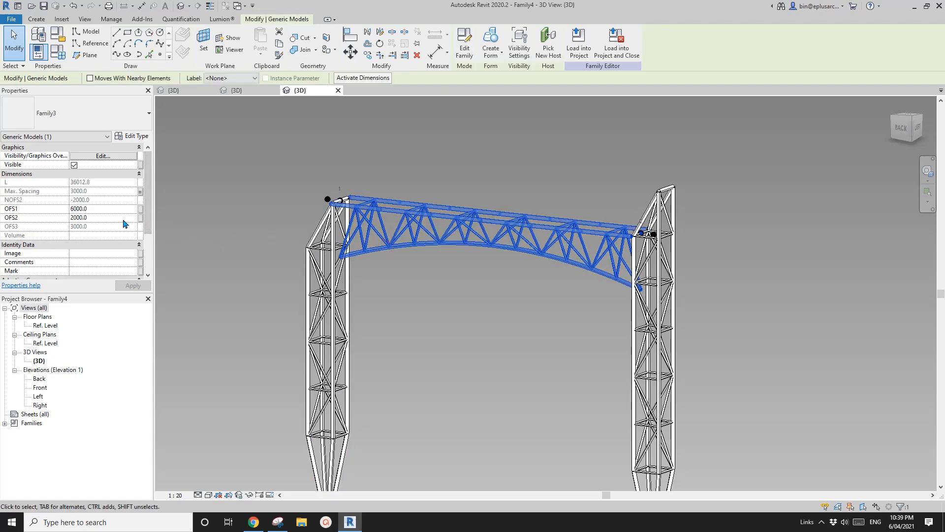
{"action": "left_click", "coordinate": [141, 210]}
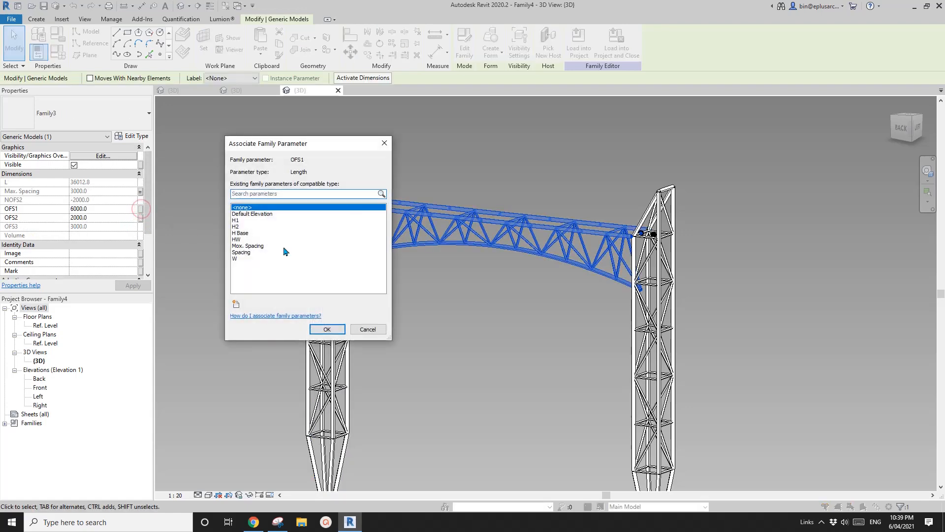
{"action": "left_click", "coordinate": [236, 304]}
{"action": "type", "text": "OFS1"}
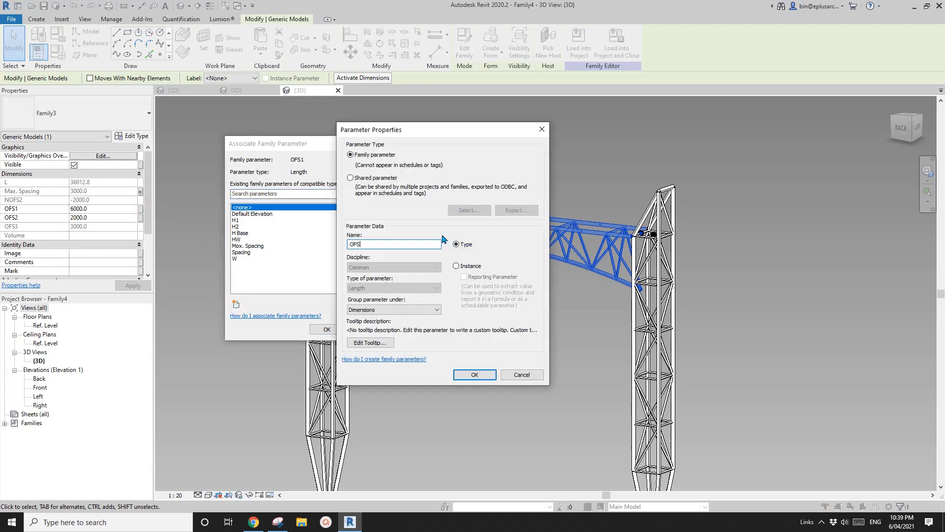
{"action": "left_click", "coordinate": [482, 377]}
{"action": "left_click", "coordinate": [326, 331]}
- Drive the OFS1 family parameter with the formula 2 * Spacing
{"action": "left_click", "coordinate": [58, 52]}
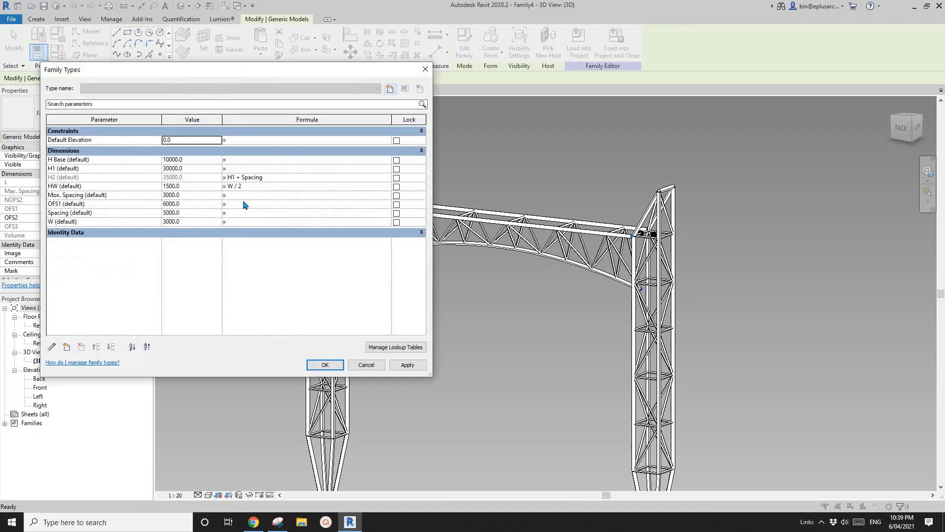
{"action": "left_click", "coordinate": [249, 204]}
{"action": "left_click", "coordinate": [257, 244]}
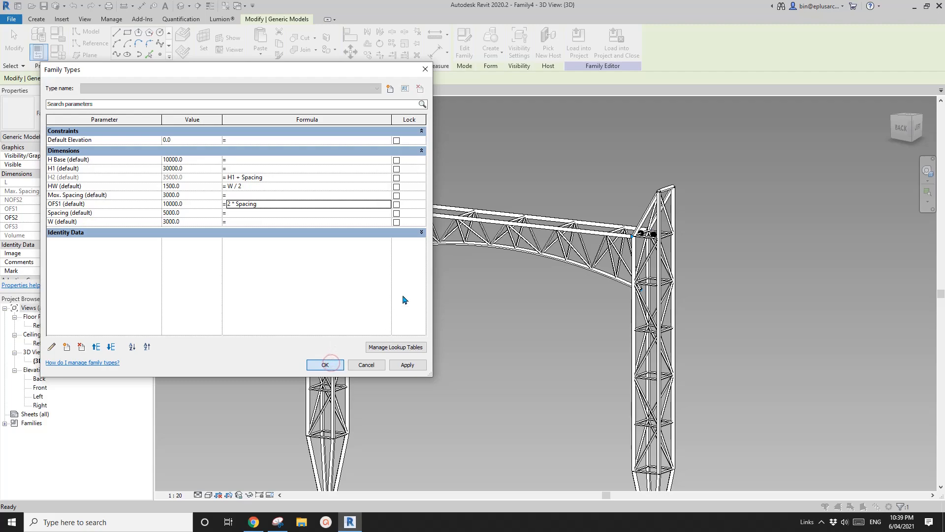
{"action": "left_click", "coordinate": [393, 329]}
- Examine how the arched truss meets the column tops from several angles, and compare the truss's OFS2 with the column's W
{"action": "middle_click_drag", "start_coordinate": [413, 297], "coordinate": [481, 240], "text": "shift"}
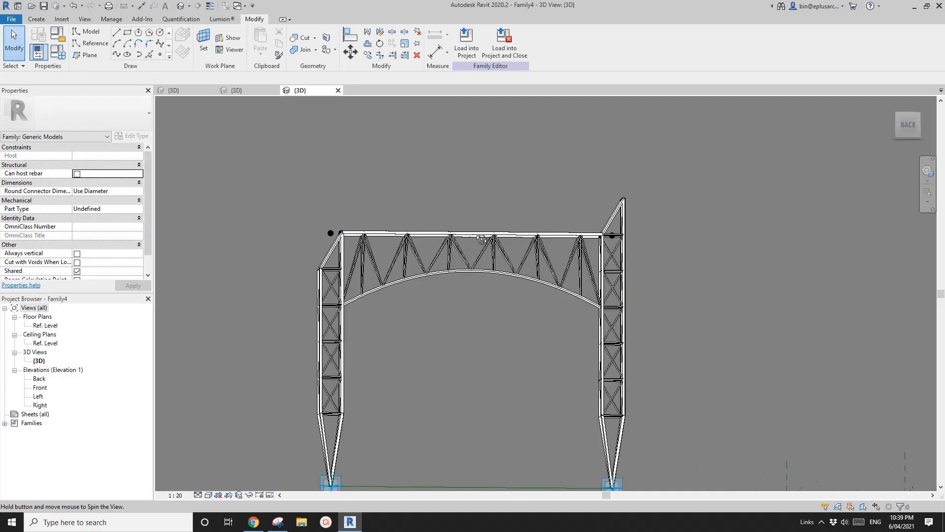
{"action": "middle_click_drag", "start_coordinate": [347, 307], "coordinate": [403, 378], "text": "shift"}
{"action": "scroll", "coordinate": [368, 303], "scroll_direction": "up", "scroll_amount": 3}
{"action": "scroll", "coordinate": [545, 309], "scroll_direction": "up", "scroll_amount": 2}
{"action": "scroll", "coordinate": [572, 310], "scroll_direction": "down", "scroll_amount": 2}
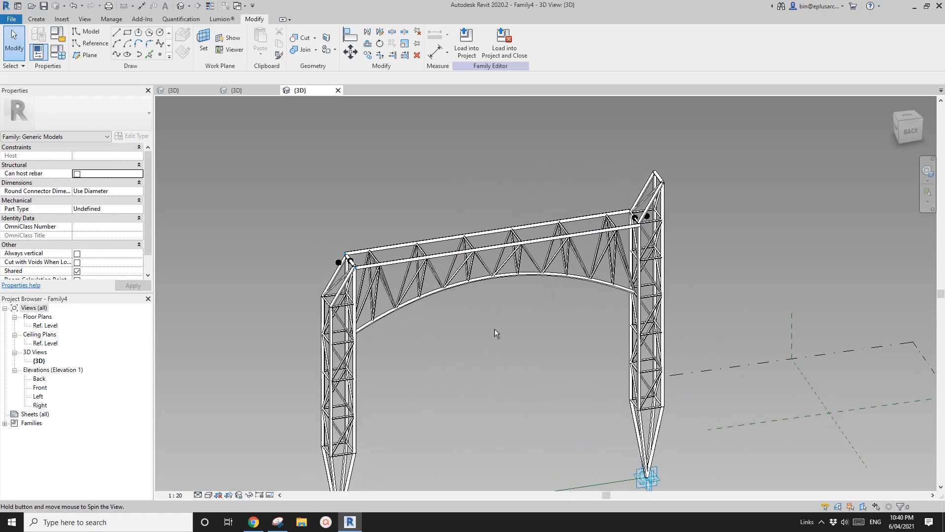
{"action": "middle_click_drag", "start_coordinate": [496, 331], "coordinate": [570, 300], "text": "shift"}
{"action": "scroll", "coordinate": [566, 229], "scroll_direction": "up", "scroll_amount": 4}
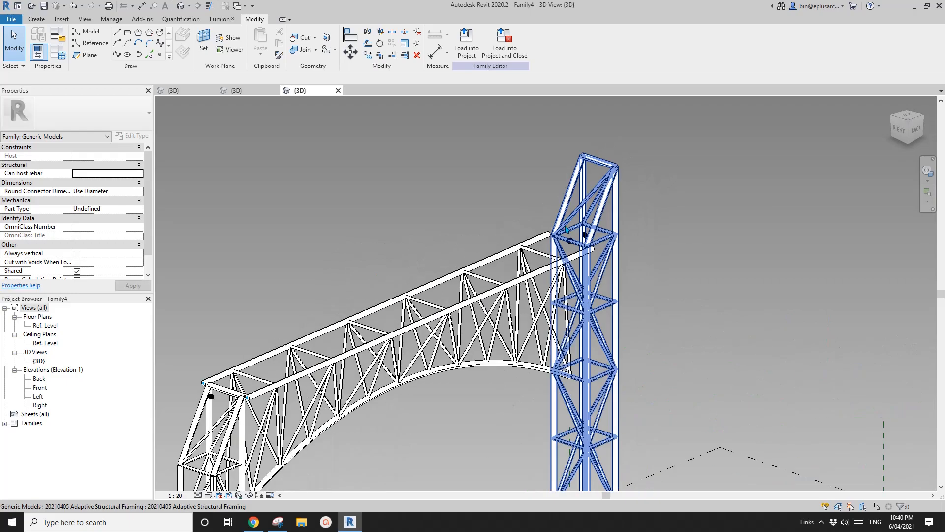
{"action": "middle_click_drag", "start_coordinate": [563, 239], "coordinate": [316, 291], "text": "shift"}
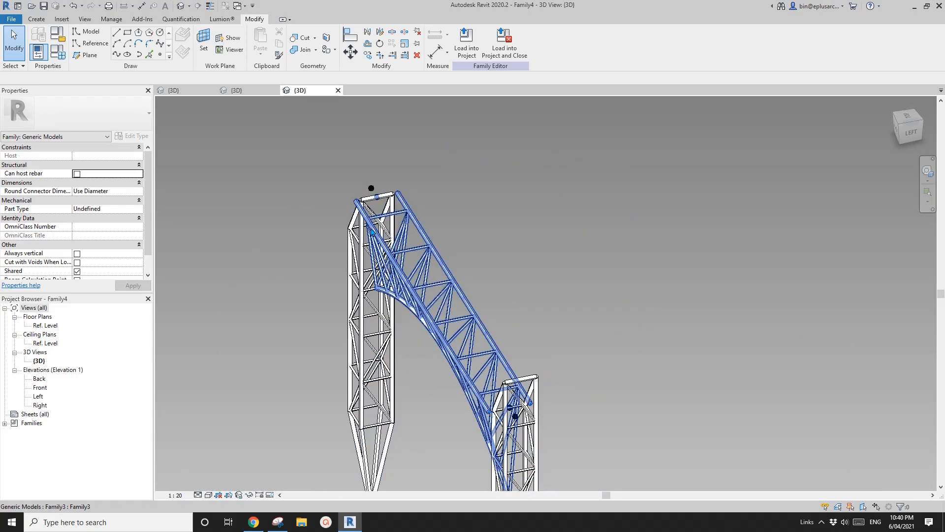
{"action": "left_click", "coordinate": [374, 230]}
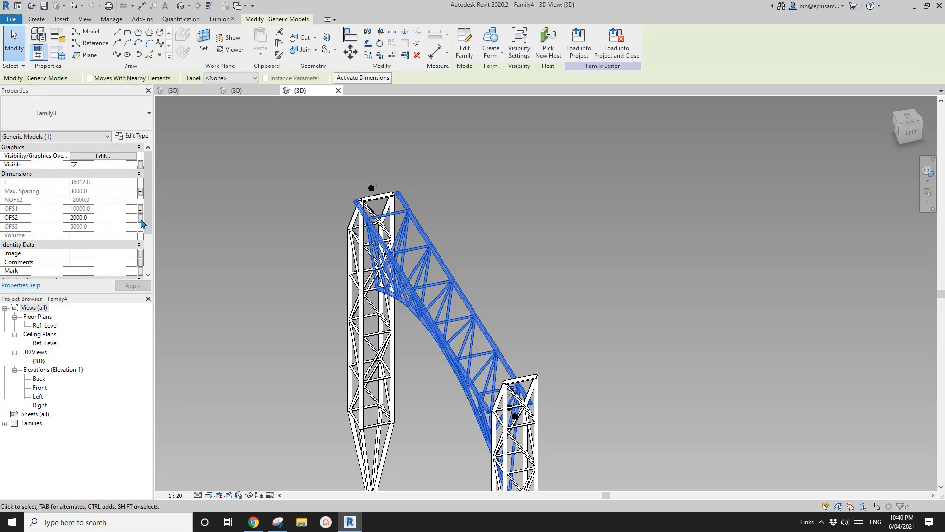
{"action": "scroll", "coordinate": [394, 197], "scroll_direction": "up", "scroll_amount": 3}
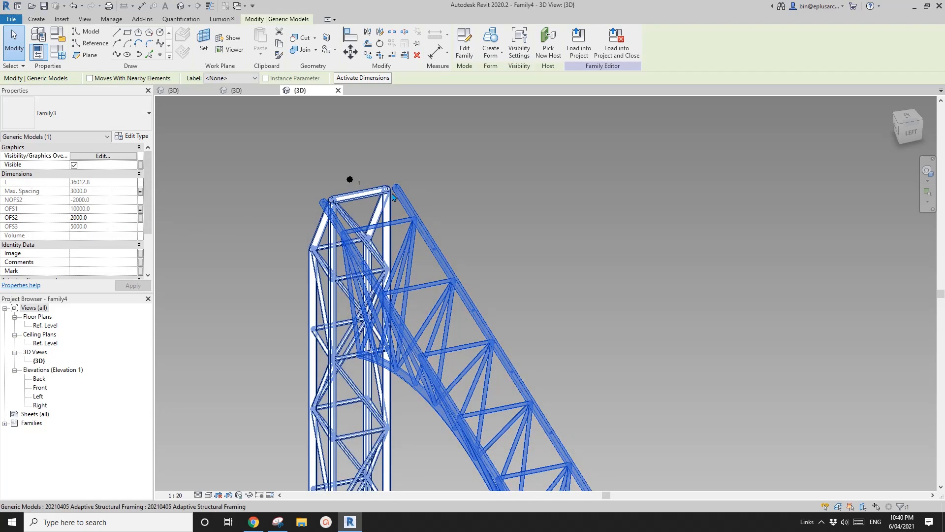
{"action": "left_click", "coordinate": [351, 203]}
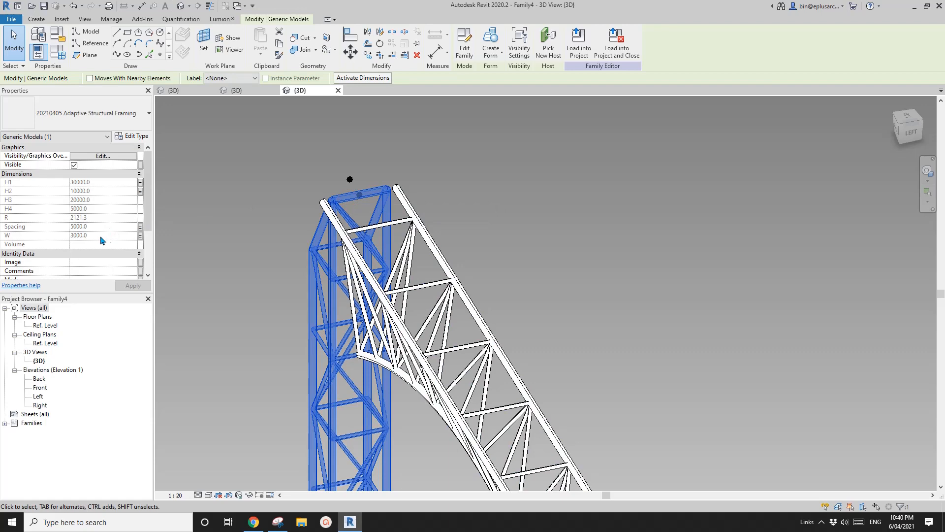
{"action": "middle_click_drag", "start_coordinate": [363, 207], "coordinate": [360, 213]}
{"action": "key", "text": "Escape"}
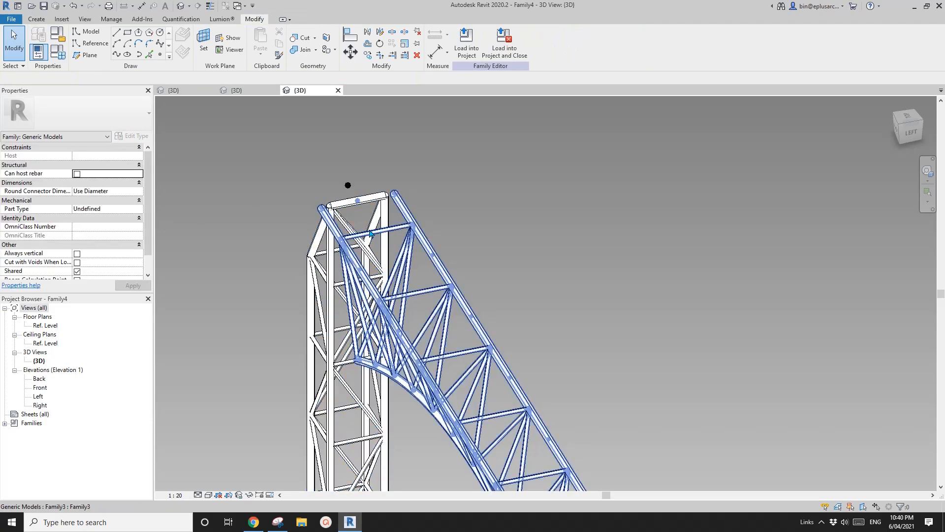
- Associate the nested arched truss's OFS2 dimension with a new instance family parameter named OFS2
{"action": "left_click", "coordinate": [359, 213]}
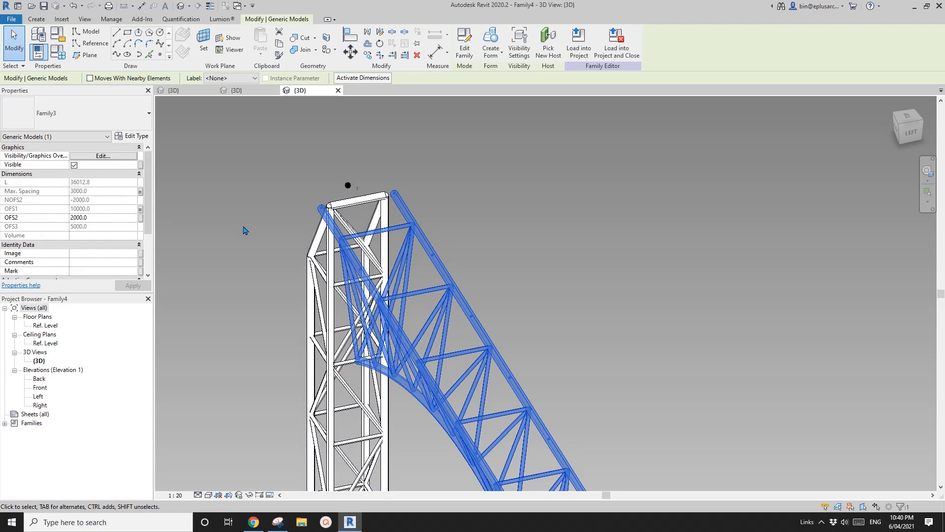
{"action": "left_click", "coordinate": [140, 218]}
{"action": "left_click", "coordinate": [235, 304]}
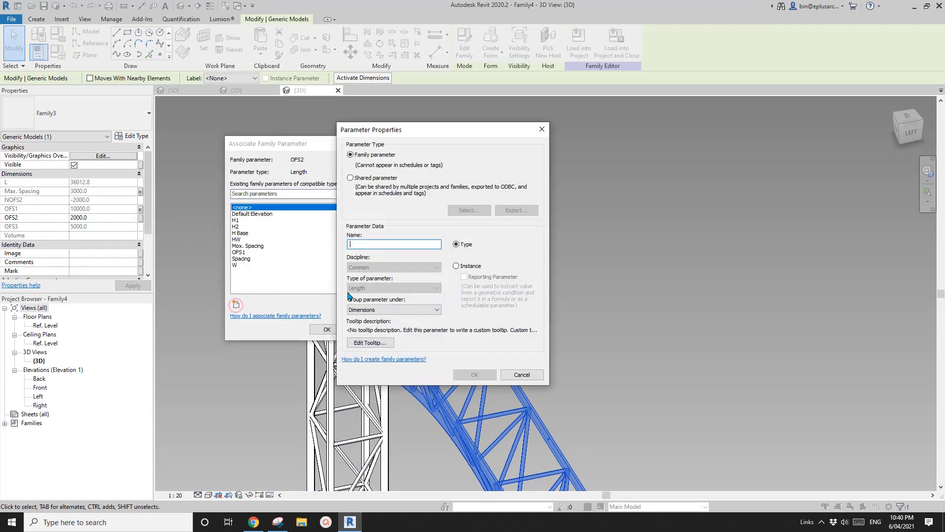
{"action": "key", "text": "BackSpace"}
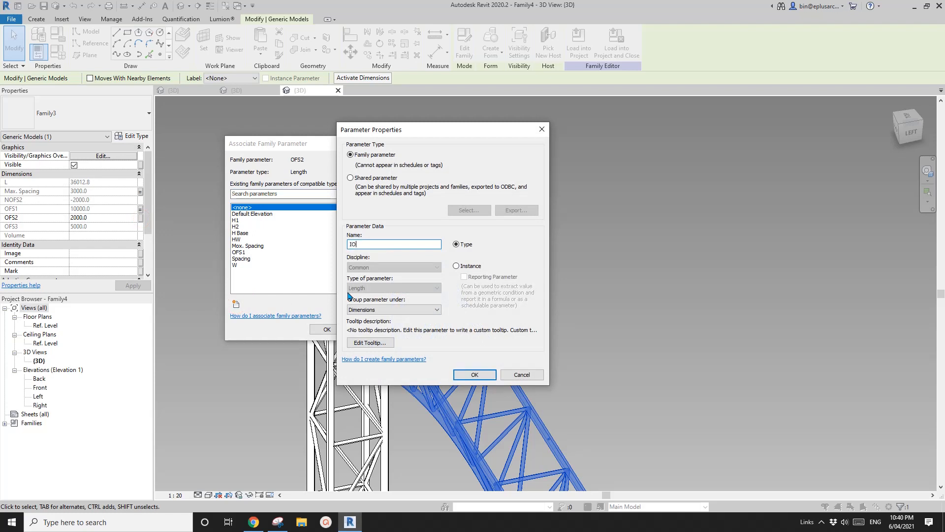
{"action": "type", "text": "OFS2"}
{"action": "left_click", "coordinate": [475, 375]}
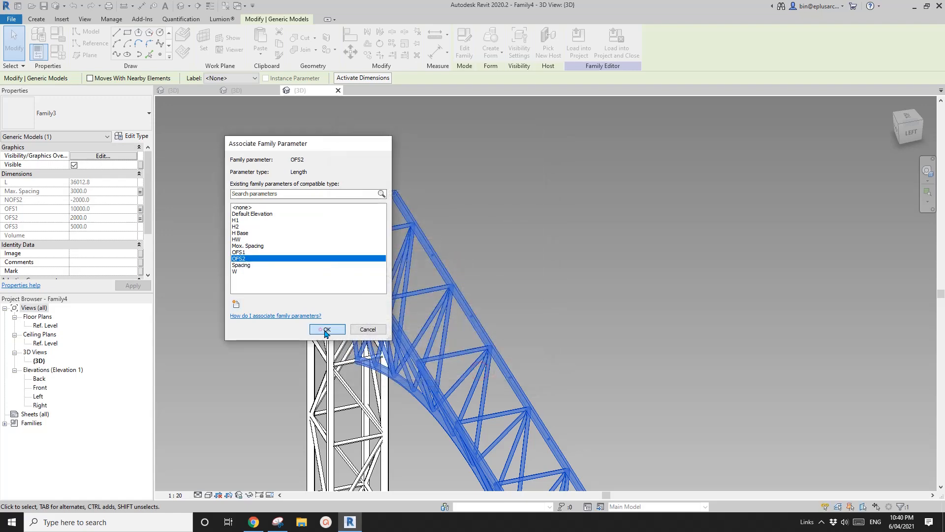
{"action": "left_click", "coordinate": [327, 329]}
- Drive the OFS2 family parameter with the formula W/2, and check the truss's fit against the column top
{"action": "left_click", "coordinate": [58, 56]}
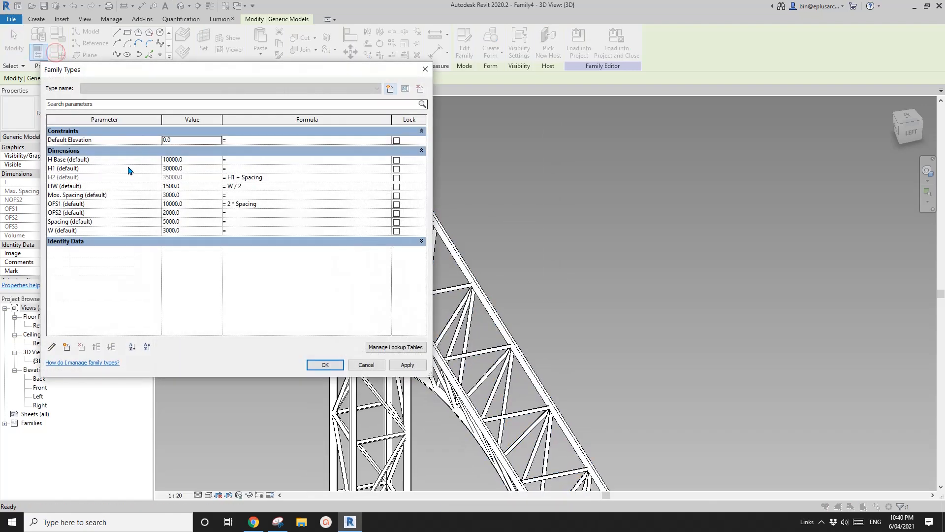
{"action": "left_click", "coordinate": [243, 214]}
{"action": "left_click", "coordinate": [242, 214]}
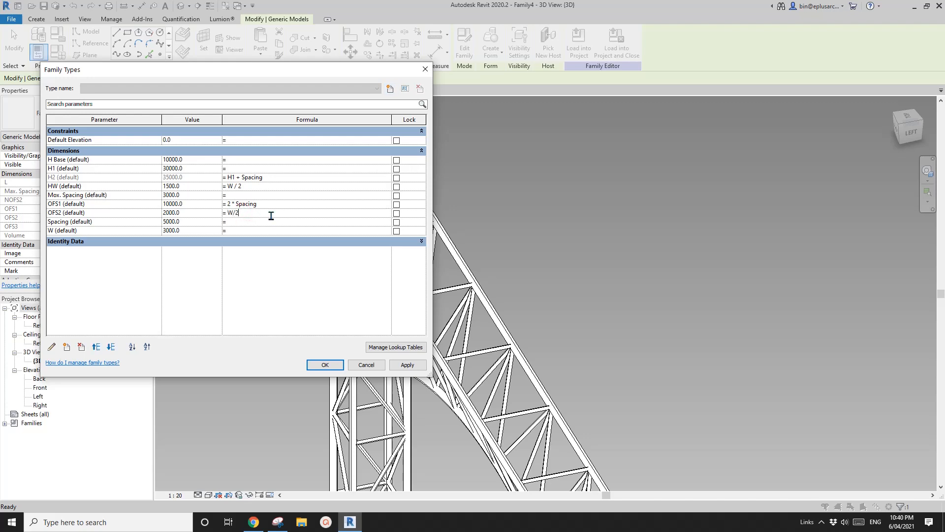
{"action": "left_click", "coordinate": [410, 367]}
{"action": "left_click", "coordinate": [325, 365]}
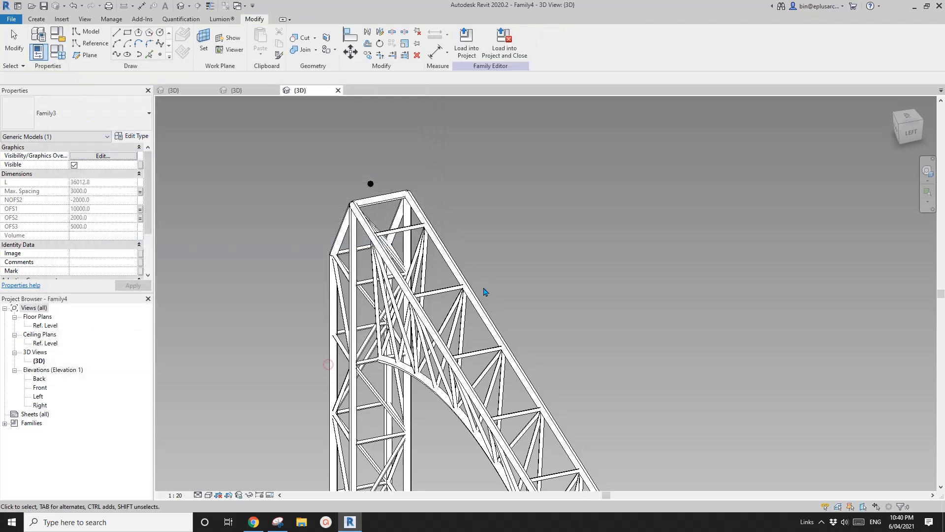
{"action": "middle_click_drag", "start_coordinate": [497, 254], "coordinate": [439, 305], "text": "shift"}
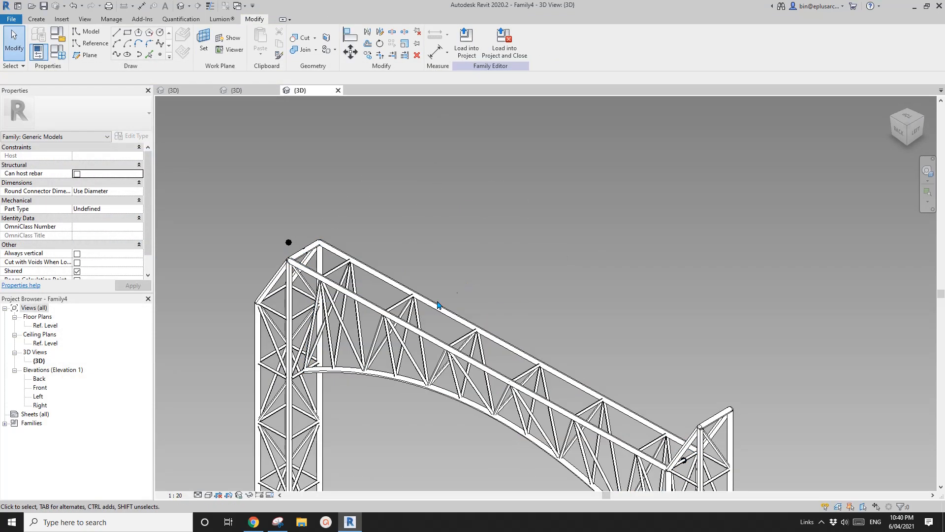
{"action": "left_click", "coordinate": [415, 297]}
{"action": "scroll", "coordinate": [401, 311], "scroll_direction": "down", "scroll_amount": 3}
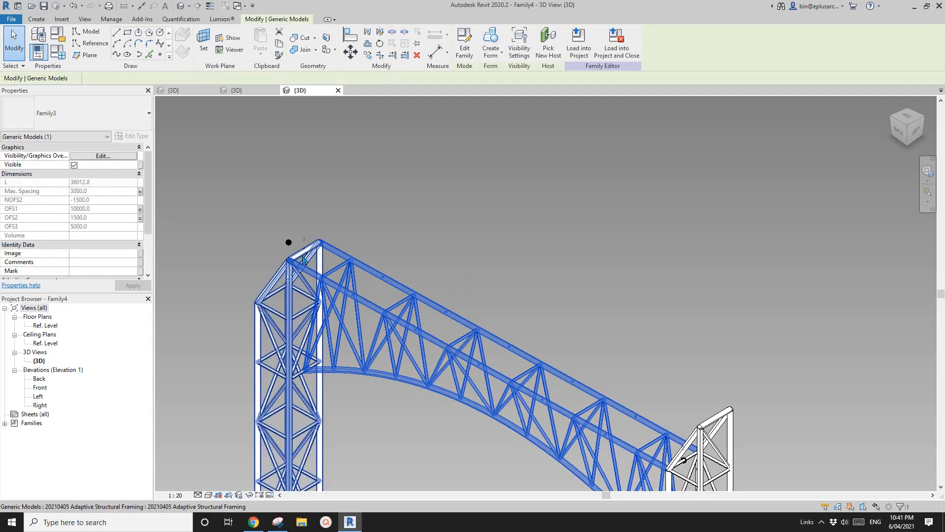
- Create a new project from the Architectural Template for testing the truss frame family
{"action": "middle_click_drag", "start_coordinate": [495, 286], "coordinate": [544, 247], "text": "shift"}
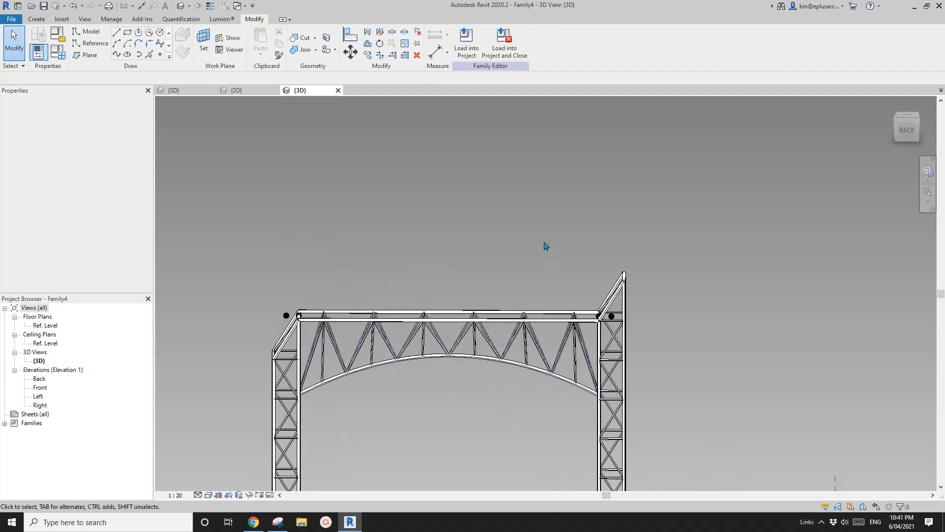
{"action": "scroll", "coordinate": [545, 247], "scroll_direction": "down", "scroll_amount": 1}
{"action": "middle_click_drag", "start_coordinate": [548, 287], "coordinate": [655, 316]}
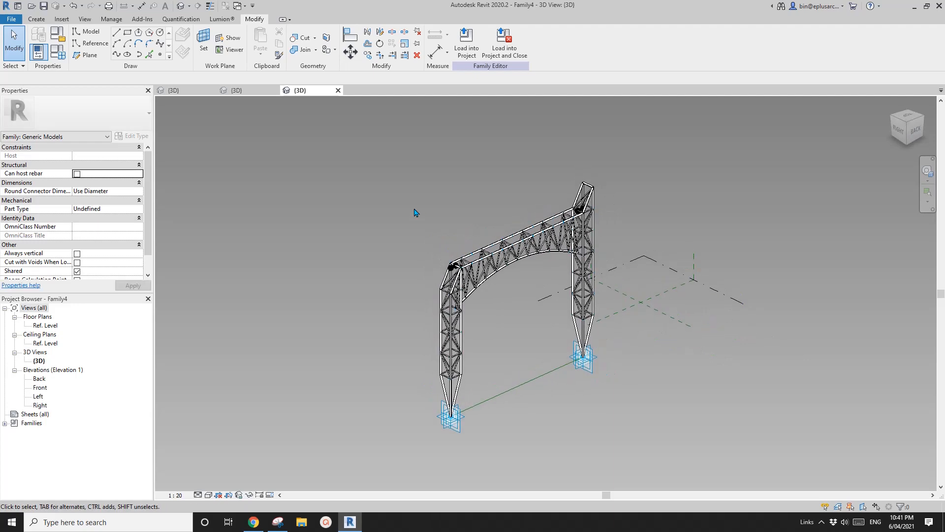
{"action": "left_click", "coordinate": [11, 19]}
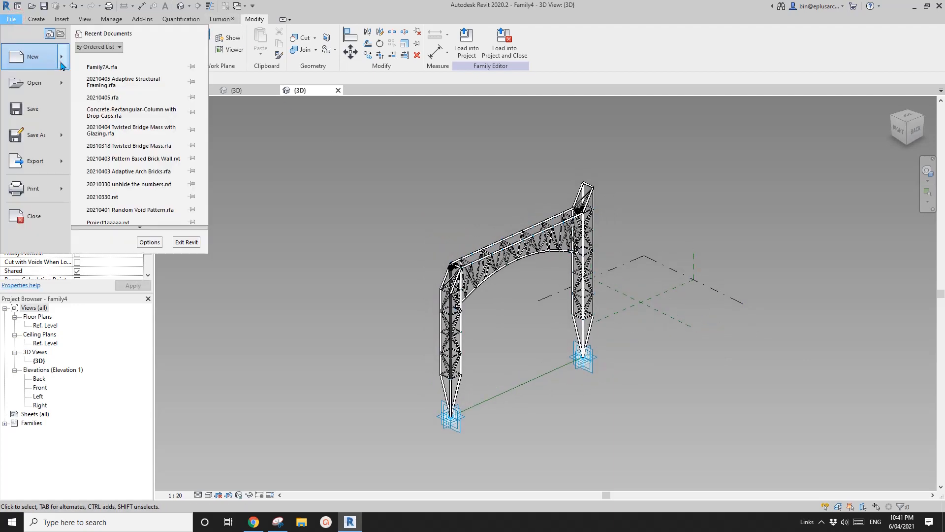
{"action": "mouse_move", "coordinate": [62, 65]}
{"action": "left_click", "coordinate": [111, 61]}
{"action": "left_click", "coordinate": [266, 295]}
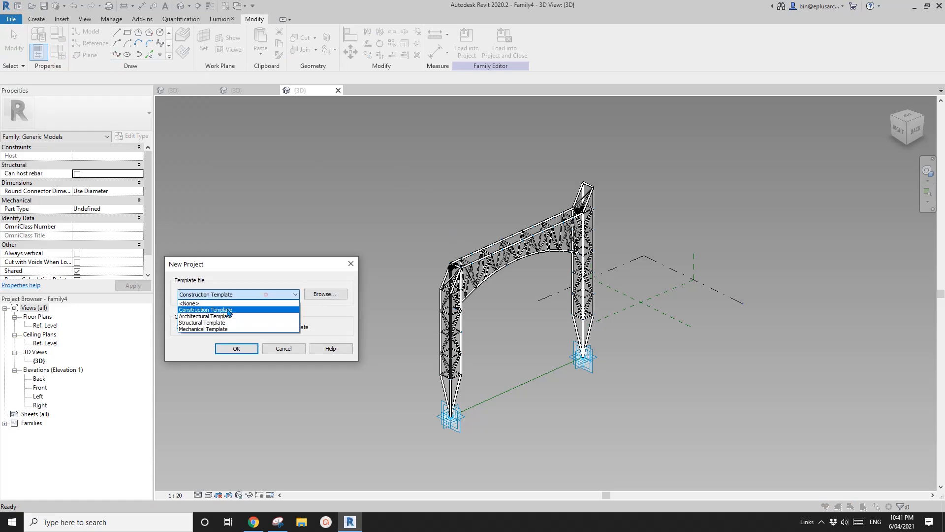
{"action": "left_click", "coordinate": [206, 316]}
{"action": "left_click", "coordinate": [236, 348]}
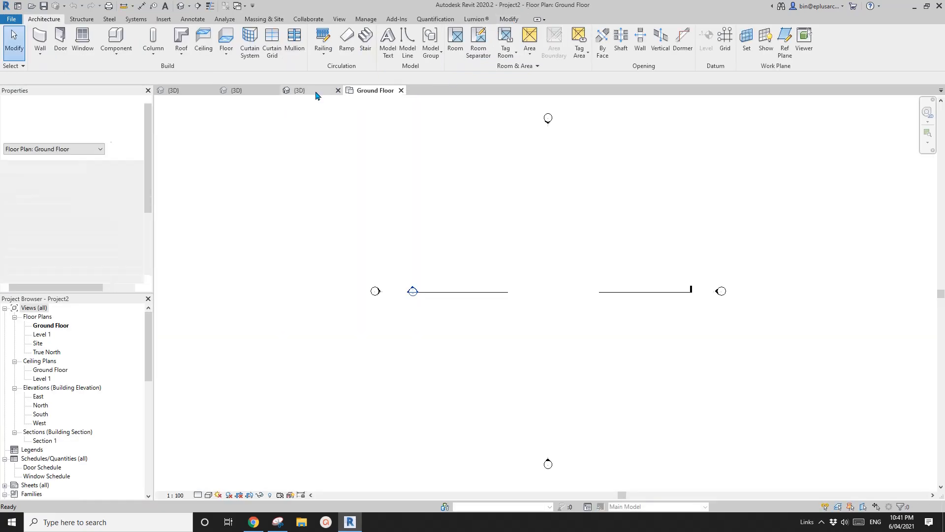
- Load the truss frame family into Project2
{"action": "left_click", "coordinate": [316, 93]}
{"action": "left_click", "coordinate": [466, 45]}
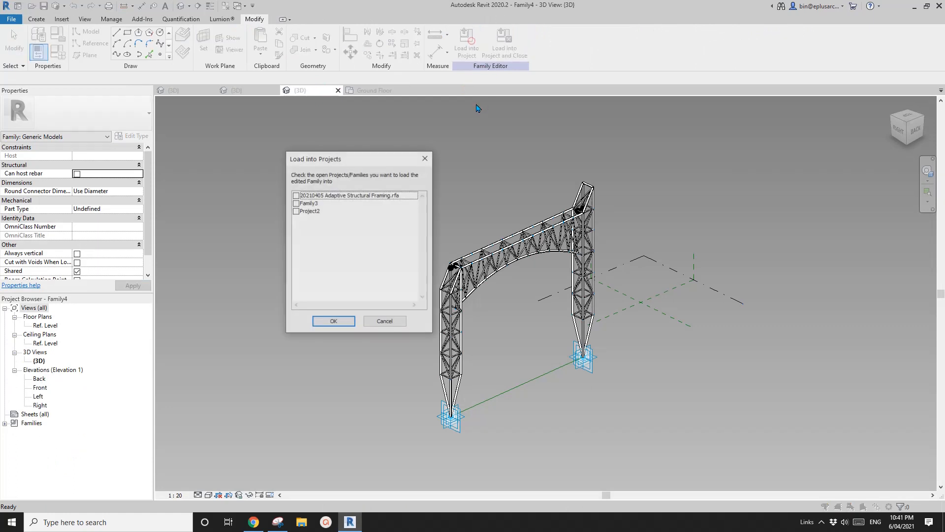
{"action": "left_click", "coordinate": [296, 211]}
{"action": "left_click", "coordinate": [343, 323]}
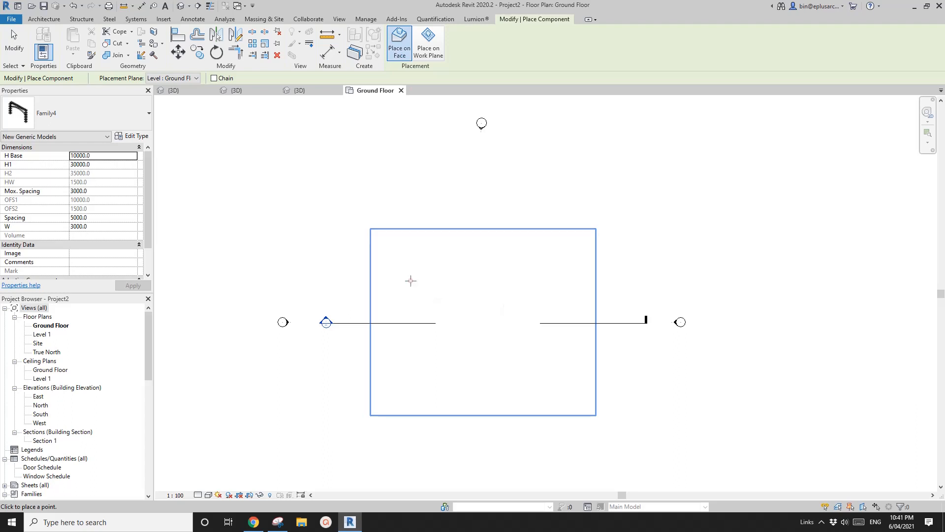
- Place one adaptive truss frame on the Ground Floor plan by two points, and show the project in 3D
{"action": "left_click", "coordinate": [410, 280]}
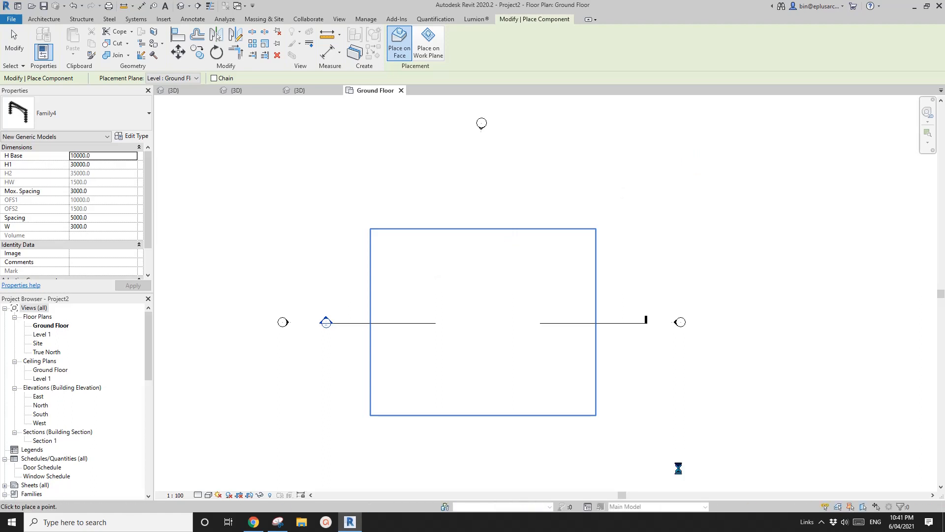
{"action": "scroll", "coordinate": [678, 468], "scroll_direction": "up", "scroll_amount": 1}
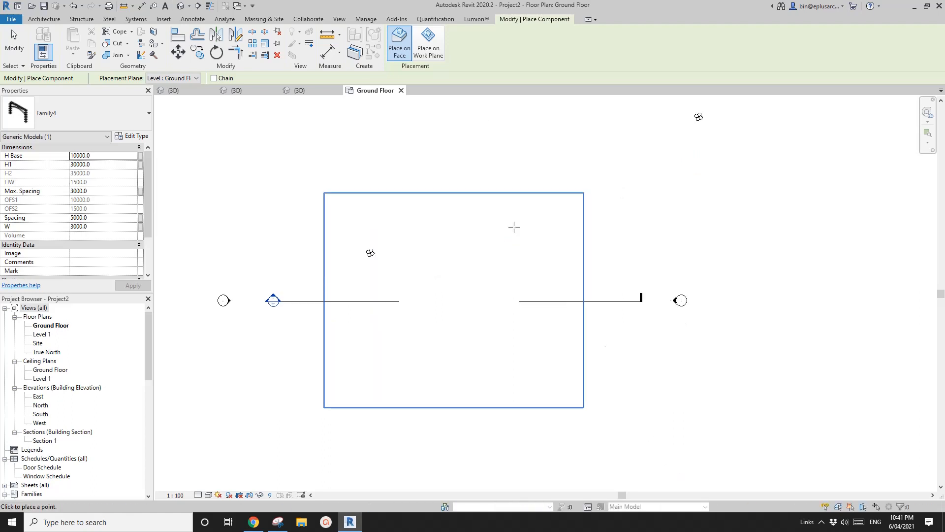
{"action": "left_click", "coordinate": [181, 6]}
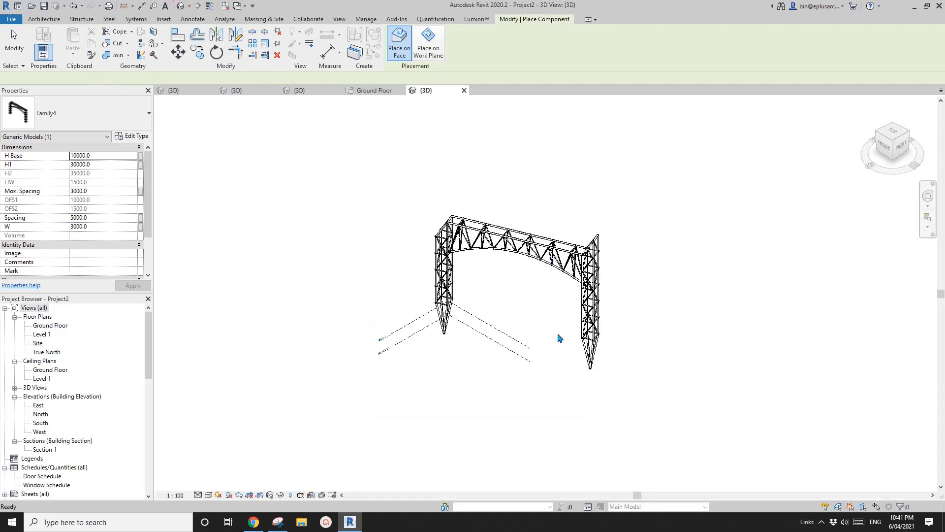
{"action": "key", "text": "Escape"}
{"action": "key", "text": "Escape"}
- Select the placed truss frame, view it from several angles, and review its instance parameters
{"action": "scroll", "coordinate": [564, 308], "scroll_direction": "up", "scroll_amount": 2}
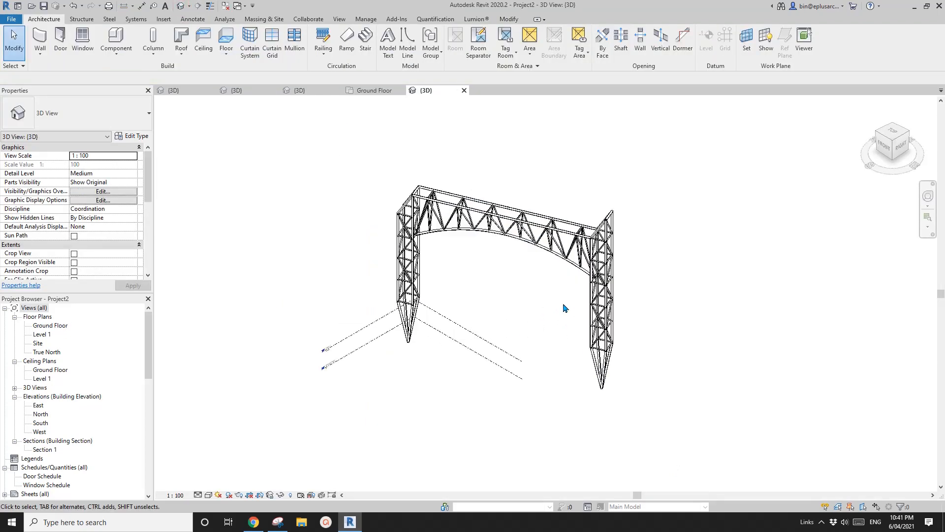
{"action": "middle_click_drag", "start_coordinate": [564, 308], "coordinate": [661, 297], "text": "shift"}
{"action": "left_click", "coordinate": [597, 315]}
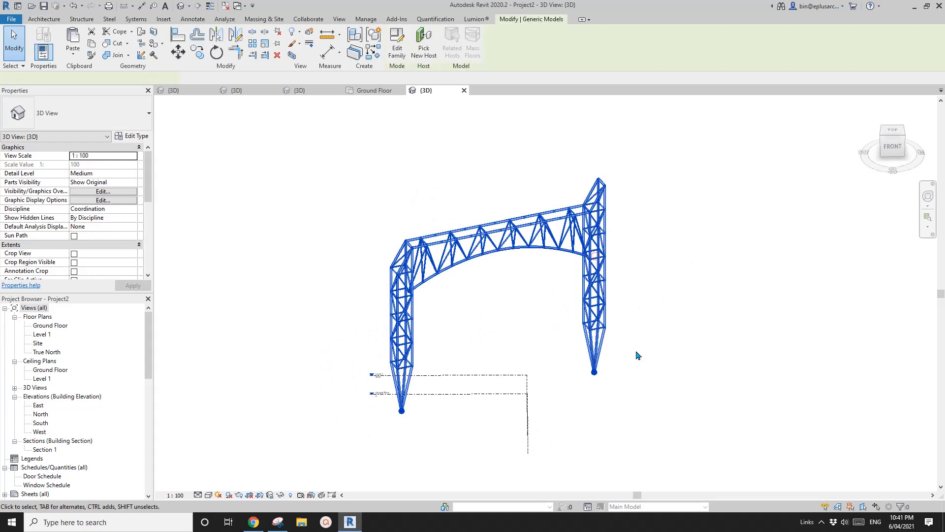
{"action": "middle_click_drag", "start_coordinate": [637, 354], "coordinate": [551, 295], "text": "shift"}
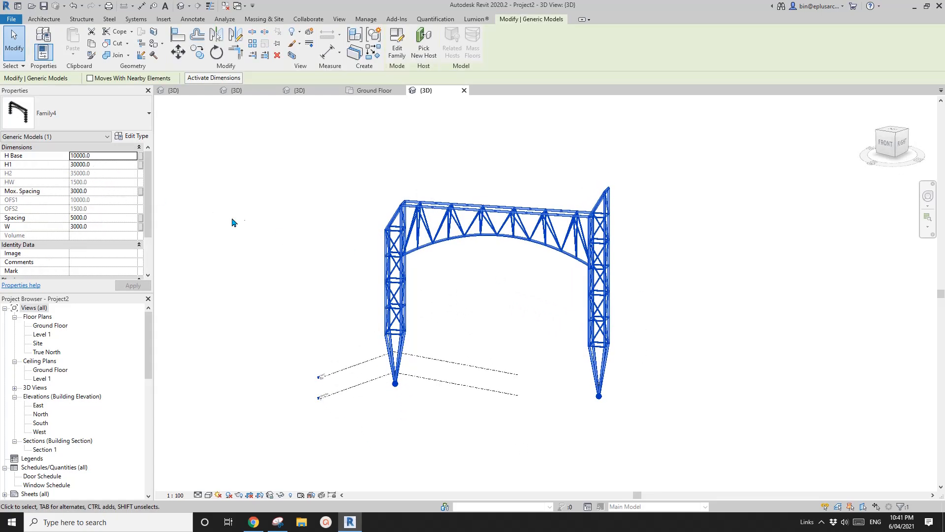
{"action": "middle_click_drag", "start_coordinate": [198, 242], "coordinate": [231, 227]}
{"action": "scroll", "coordinate": [147, 172], "scroll_direction": "down", "scroll_amount": 3}
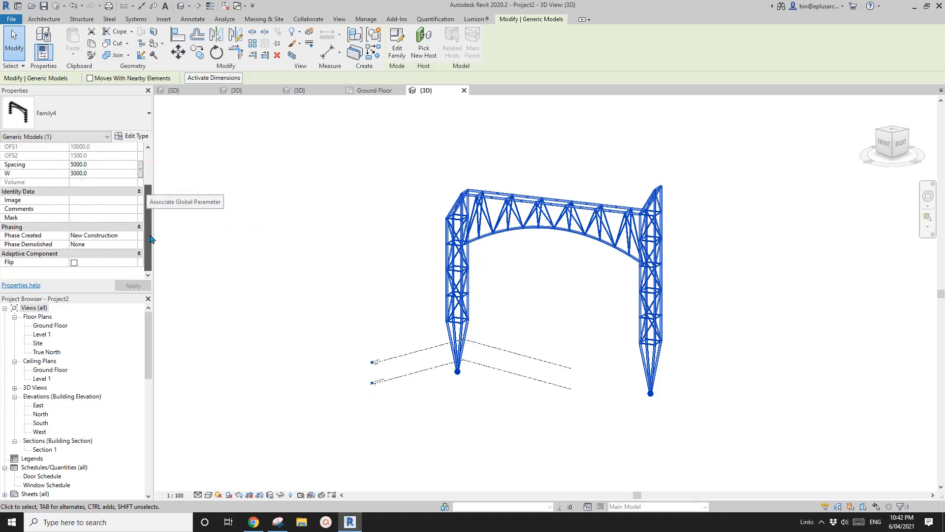
{"action": "scroll", "coordinate": [148, 172], "scroll_direction": "up", "scroll_amount": 3}
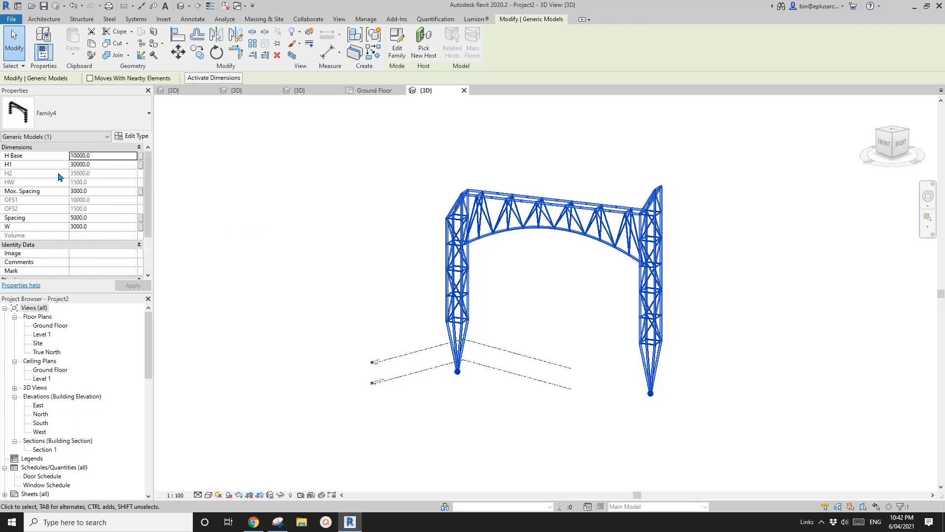
- Open the placed truss frame's family for editing, and group its H2 parameter under Other
{"action": "left_click", "coordinate": [397, 46]}
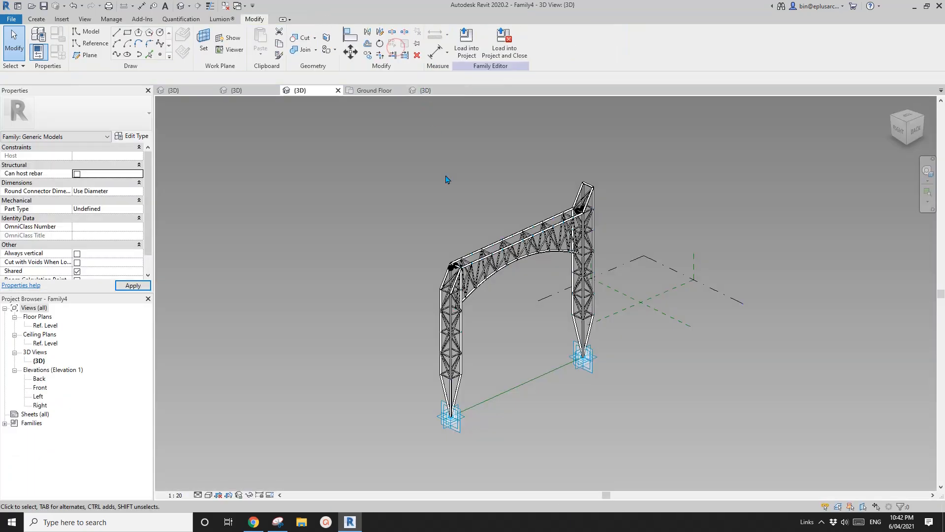
{"action": "left_click", "coordinate": [58, 51]}
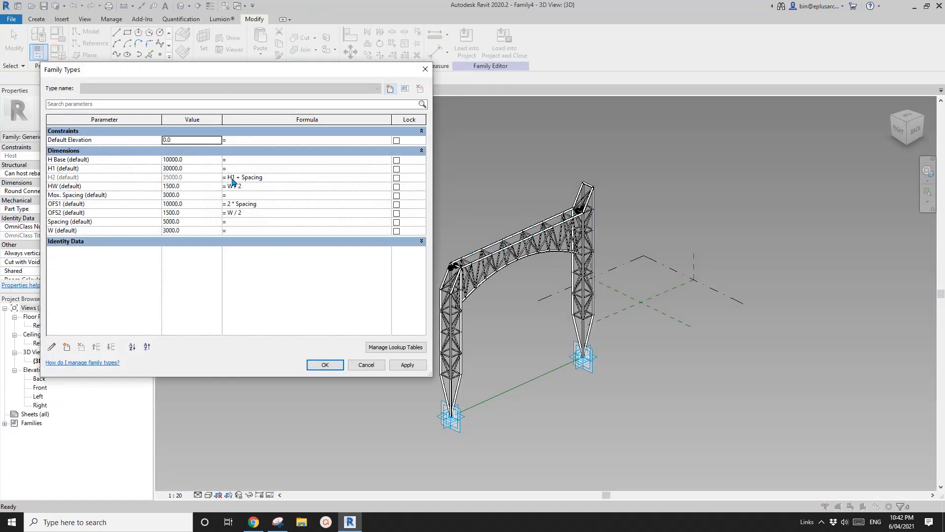
{"action": "left_click", "coordinate": [102, 178]}
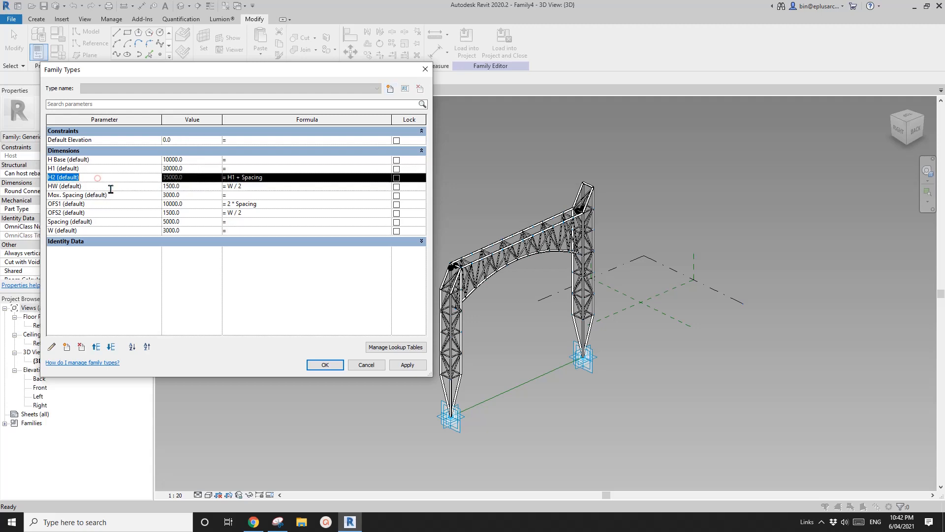
{"action": "left_click", "coordinate": [51, 347]}
{"action": "left_click", "coordinate": [401, 311]}
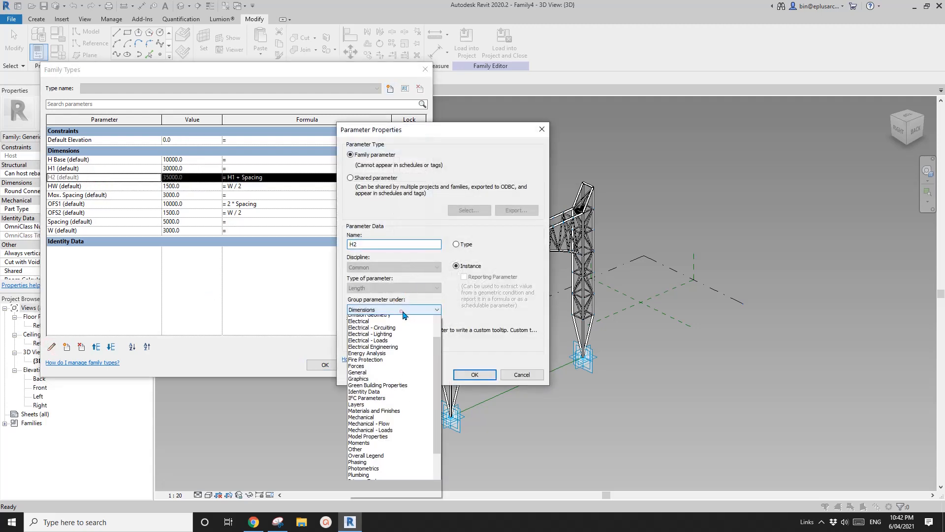
{"action": "key", "text": "o"}
{"action": "left_click", "coordinate": [499, 309]}
{"action": "left_click", "coordinate": [480, 375]}
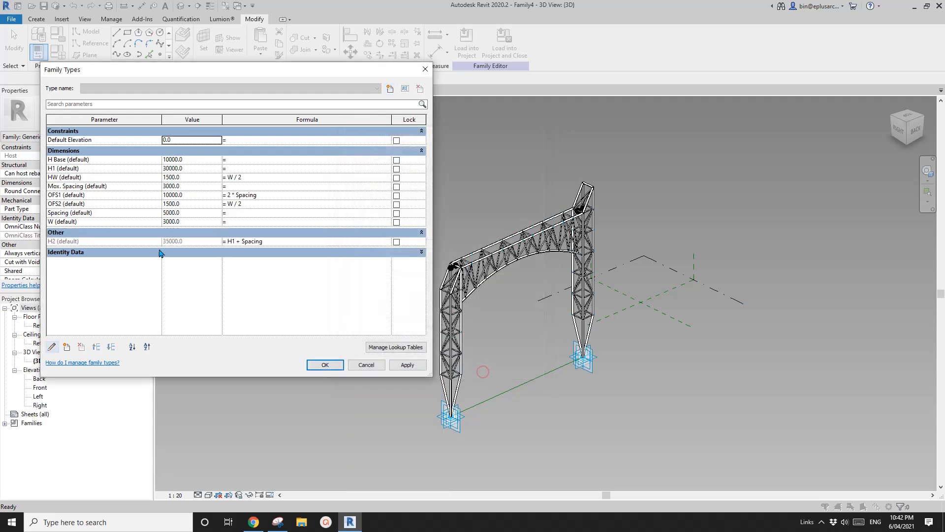
- Group the HW family parameter under Other
{"action": "left_click", "coordinate": [117, 178]}
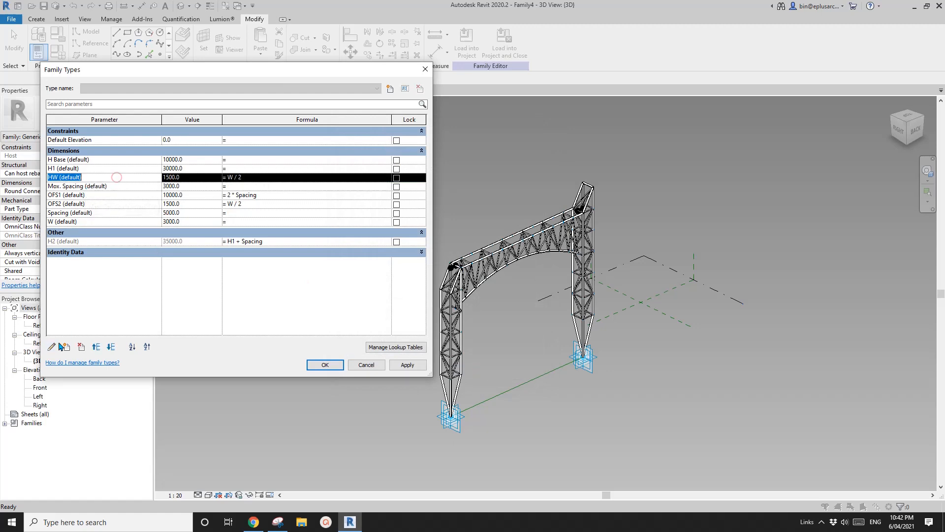
{"action": "left_click", "coordinate": [51, 347]}
{"action": "left_click", "coordinate": [413, 310]}
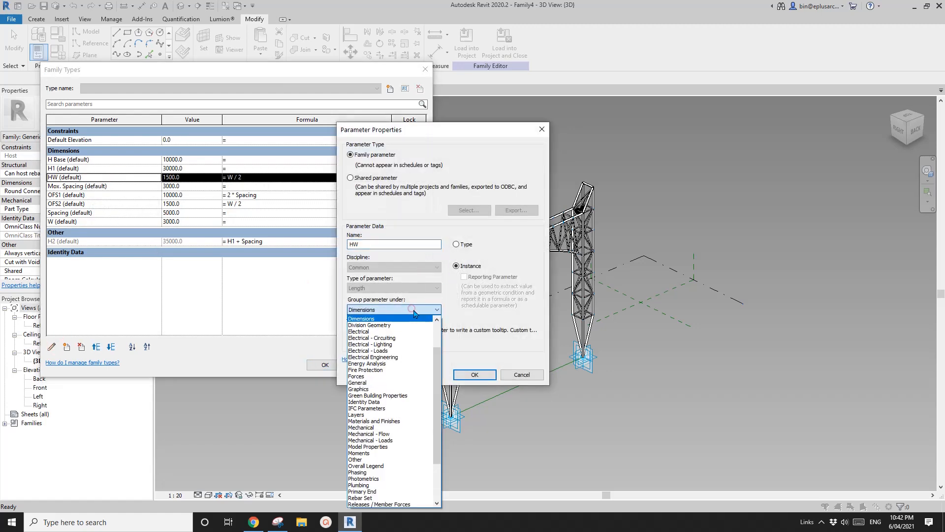
{"action": "key", "text": "o"}
{"action": "left_click", "coordinate": [510, 294]}
{"action": "left_click", "coordinate": [486, 379]}
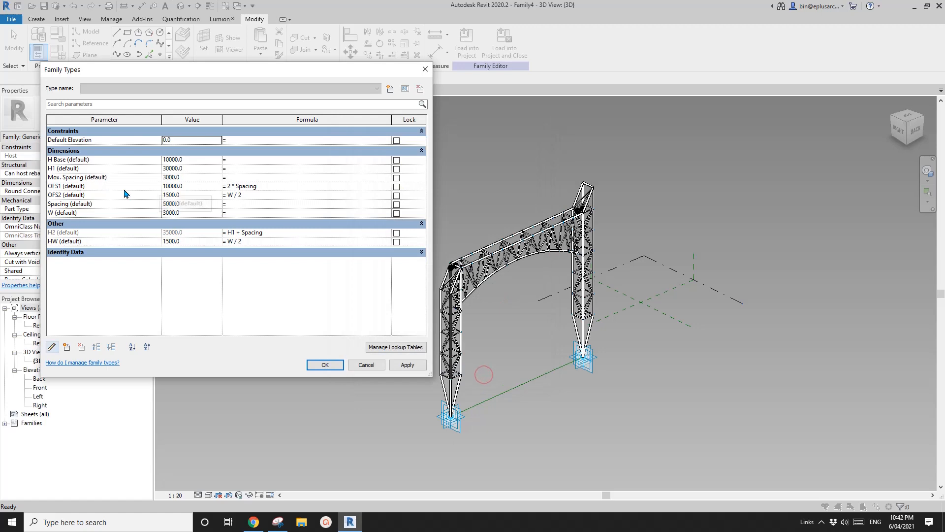
- Group the OFS1 family parameter under Other
{"action": "left_click", "coordinate": [119, 186]}
{"action": "left_click", "coordinate": [51, 346]}
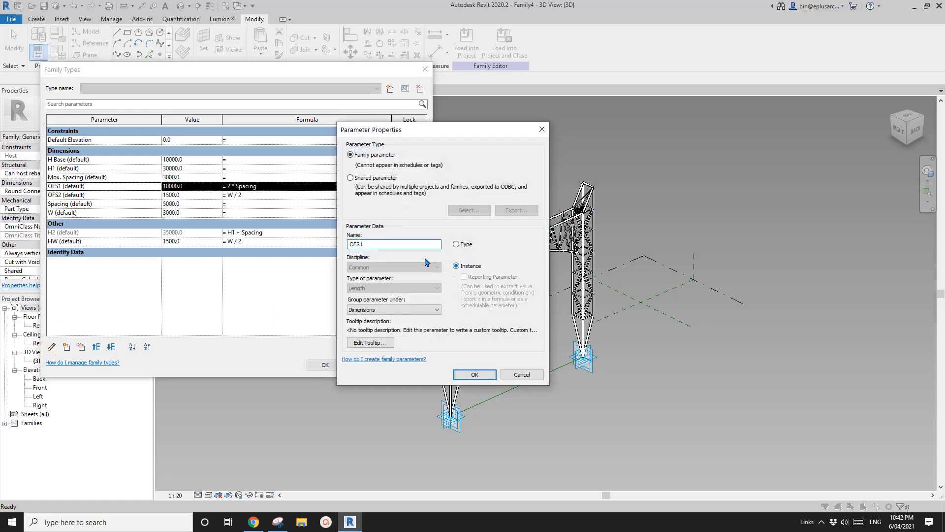
{"action": "left_click", "coordinate": [419, 309]}
{"action": "key", "text": "o"}
{"action": "left_click", "coordinate": [533, 278]}
{"action": "left_click", "coordinate": [486, 373]}
- Group the OFS2 family parameter under Other, and accept the family type changes
{"action": "left_click", "coordinate": [120, 186]}
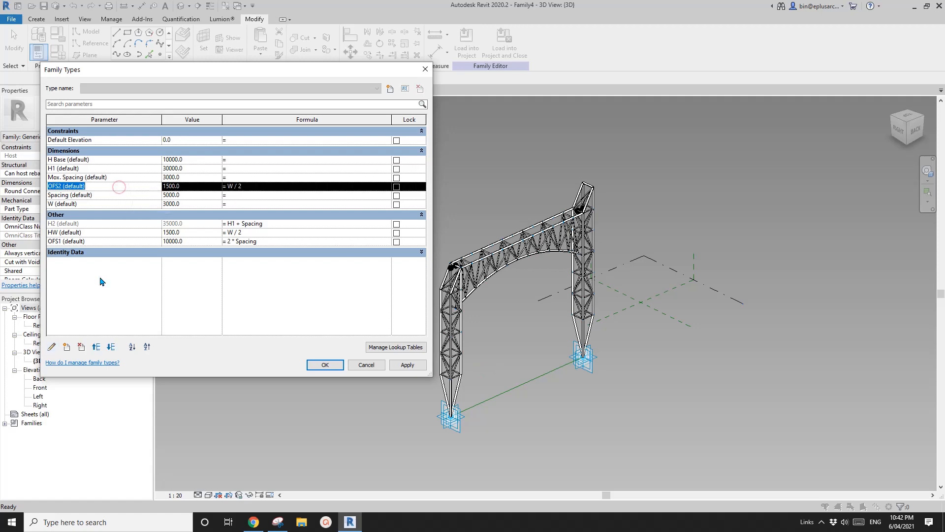
{"action": "left_click", "coordinate": [53, 347]}
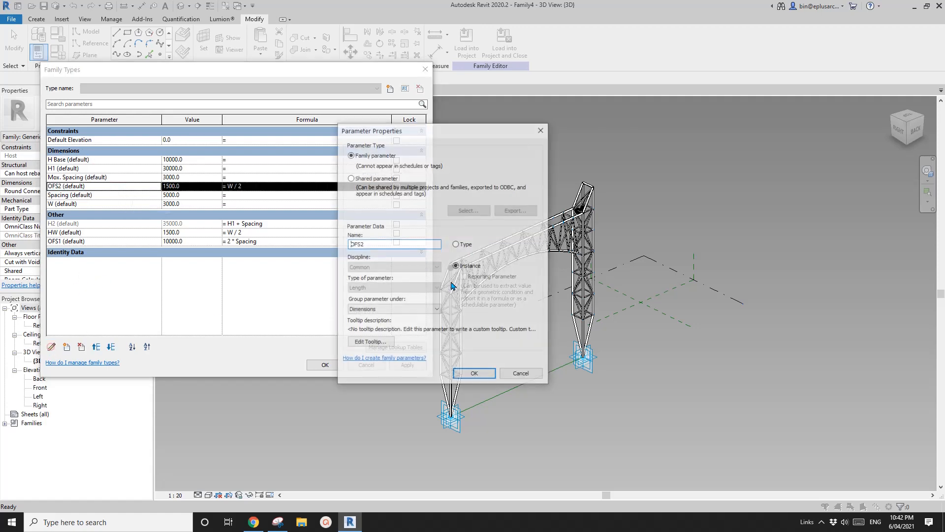
{"action": "left_click", "coordinate": [410, 310]}
{"action": "key", "text": "o"}
{"action": "key", "text": "Return"}
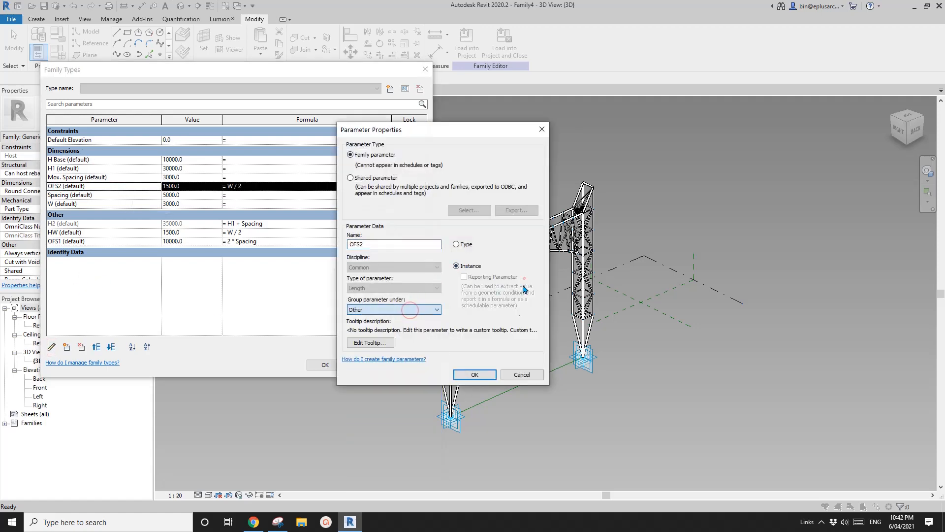
{"action": "left_click", "coordinate": [475, 374]}
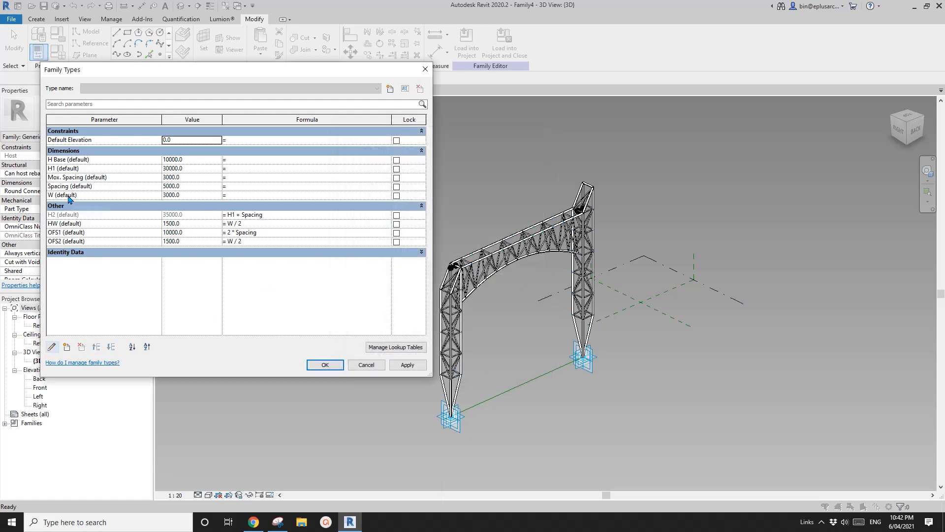
{"action": "left_click", "coordinate": [324, 364]}
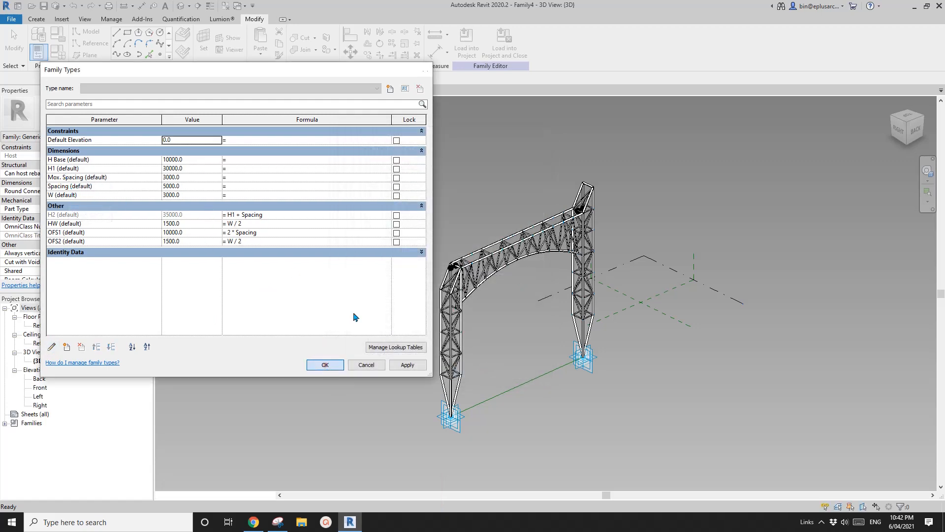
- Reload the edited truss frame family into Project2, replacing the version already loaded
{"action": "left_click", "coordinate": [504, 42]}
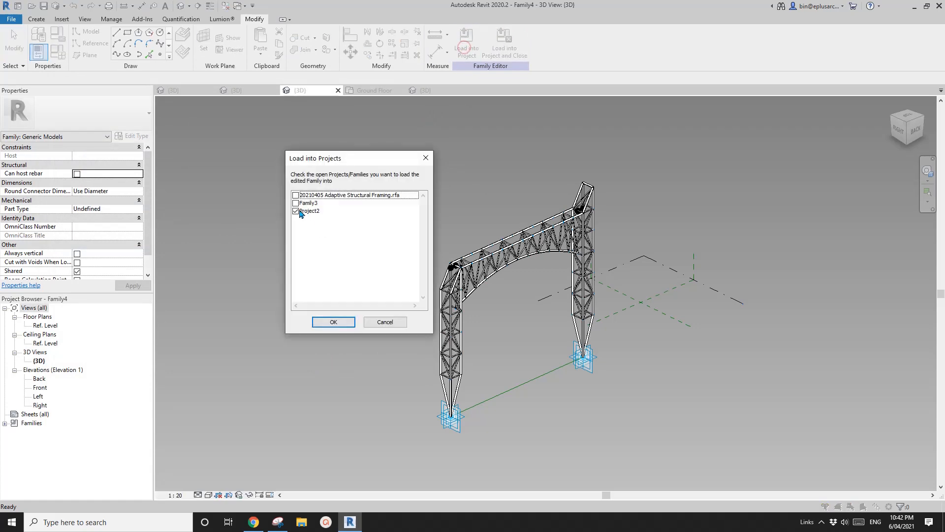
{"action": "left_click", "coordinate": [334, 322]}
{"action": "left_click", "coordinate": [421, 238]}
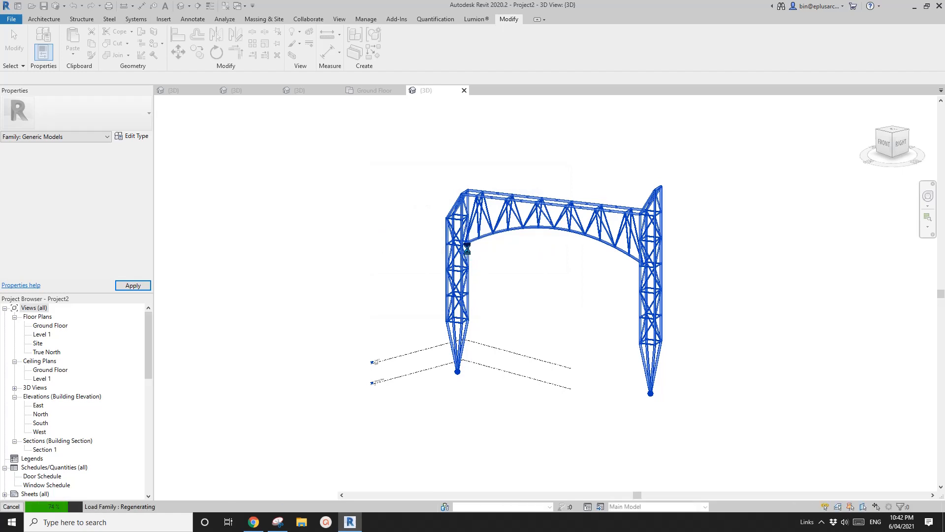
- Select the updated truss frame in the project, and examine its geometry and Dimensions parameters from the front and at an angle
{"action": "left_click", "coordinate": [563, 210]}
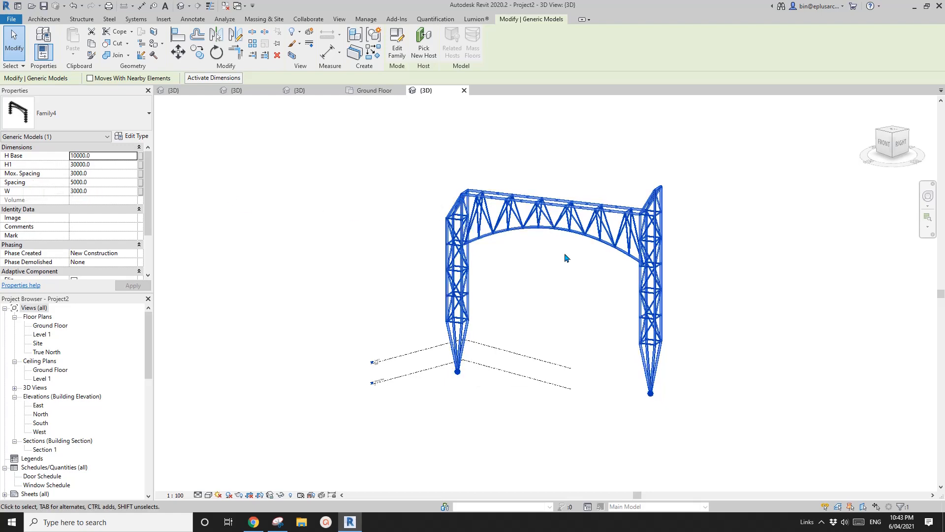
{"action": "middle_click_drag", "start_coordinate": [534, 268], "coordinate": [515, 207], "text": "shift"}
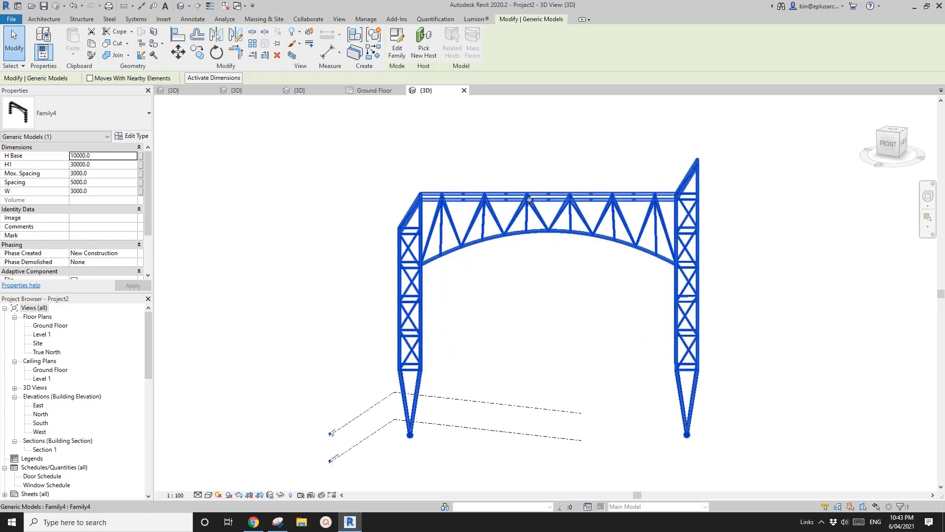
{"action": "scroll", "coordinate": [528, 200], "scroll_direction": "up", "scroll_amount": 1}
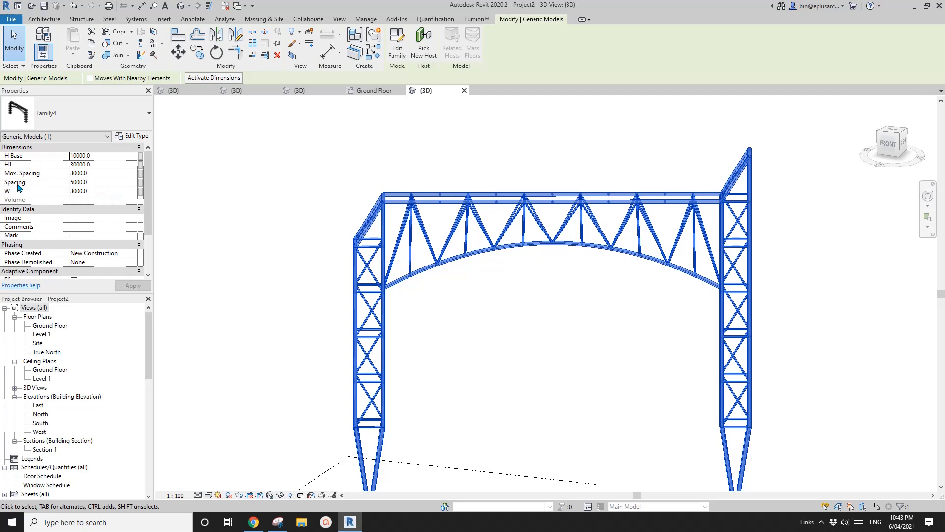
{"action": "middle_click_drag", "start_coordinate": [445, 316], "coordinate": [389, 296], "text": "shift"}
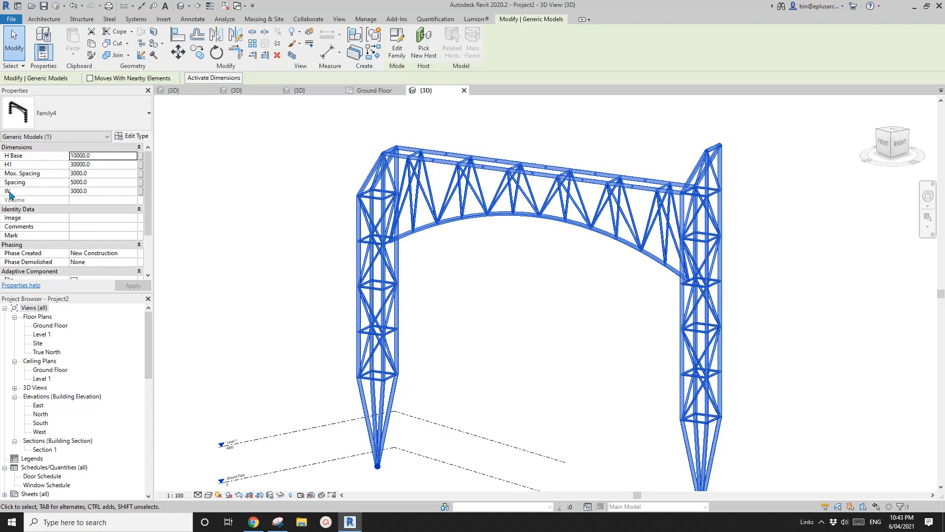
- Move the frame's second placement point away from the first column to lengthen the span, and pull it partly back in
{"action": "middle_click_drag", "start_coordinate": [477, 219], "coordinate": [450, 289], "text": "shift"}
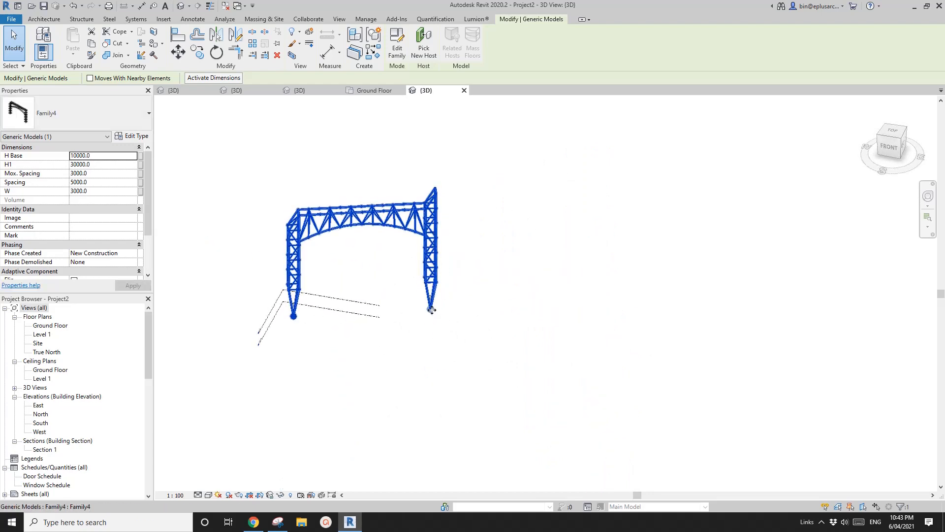
{"action": "key", "text": "Escape"}
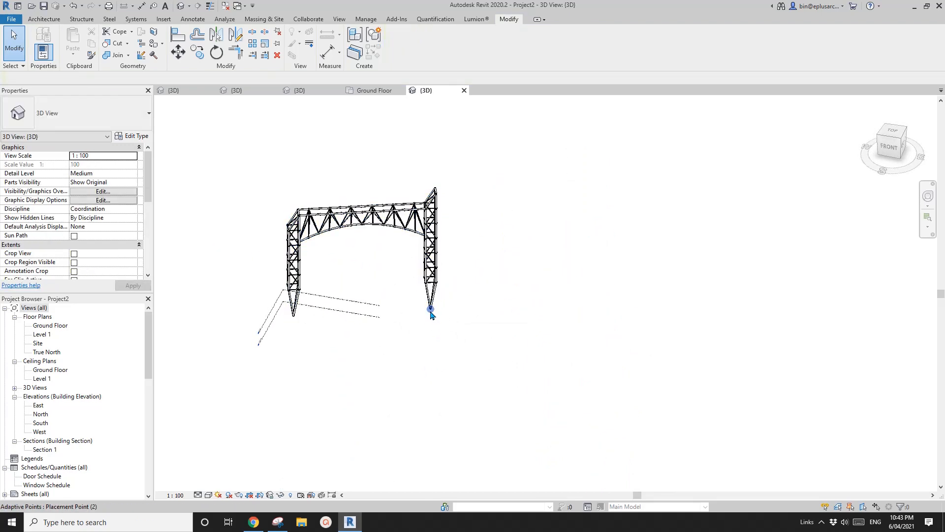
{"action": "left_click", "coordinate": [430, 311]}
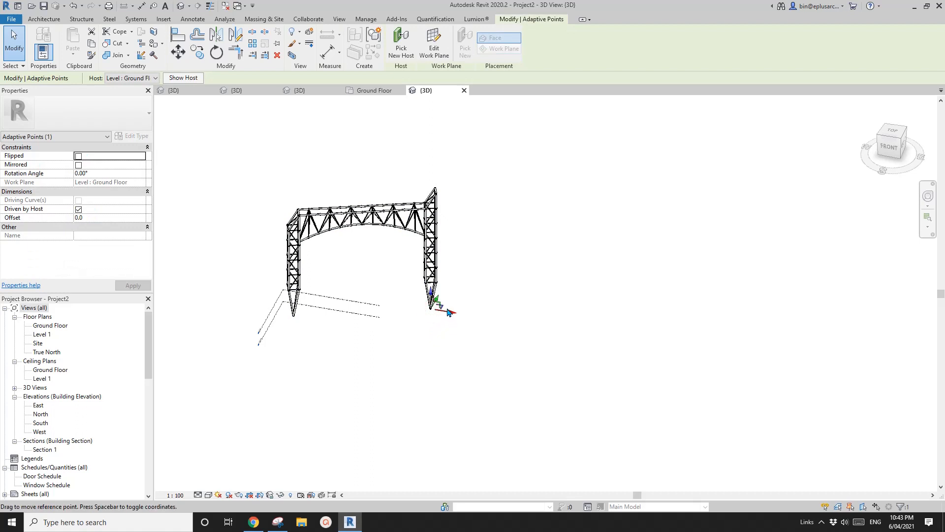
{"action": "left_click", "coordinate": [605, 341]}
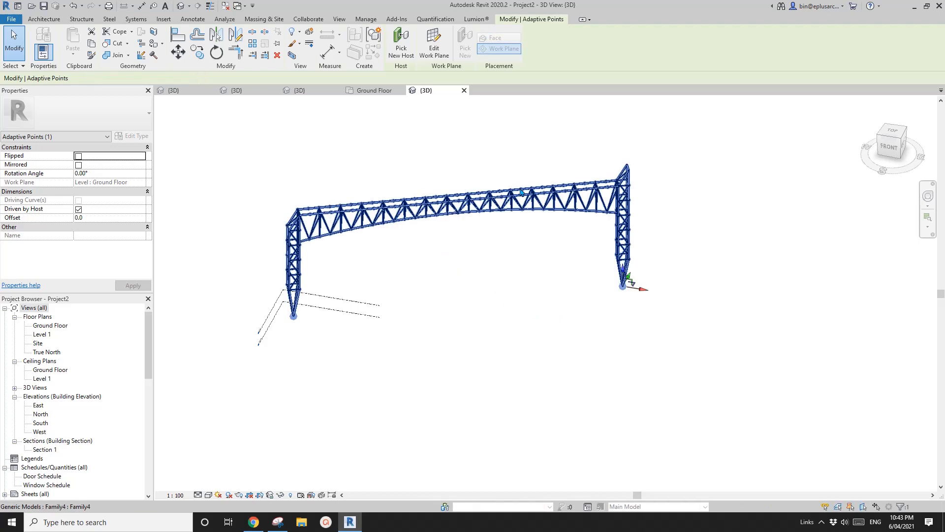
{"action": "middle_click_drag", "start_coordinate": [605, 244], "coordinate": [599, 291], "text": "shift"}
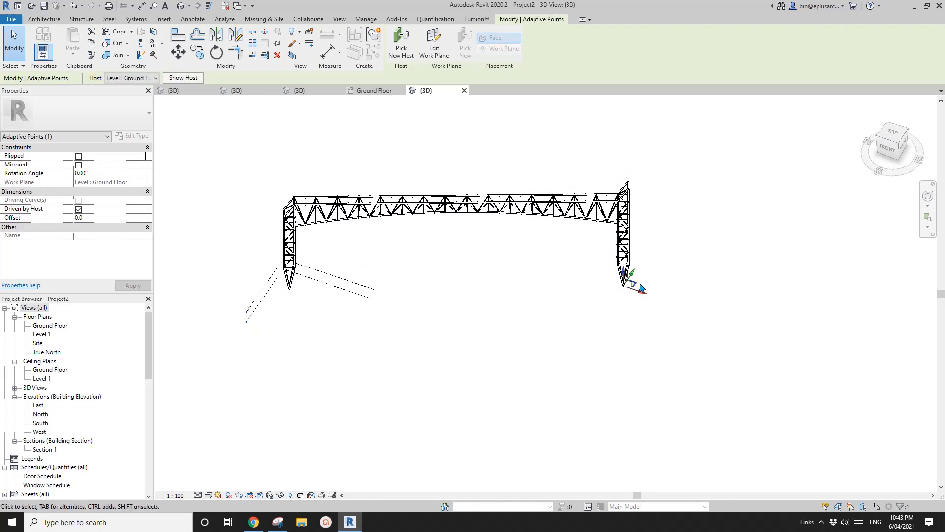
{"action": "left_click_drag", "start_coordinate": [637, 286], "coordinate": [550, 283]}
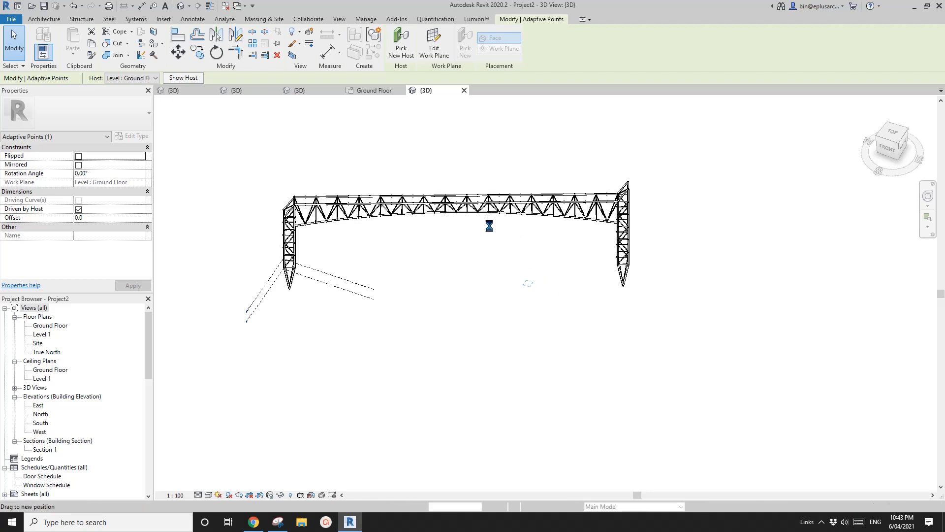
- Select the truss frame and set its H1 height to 45000
{"action": "left_click", "coordinate": [325, 201]}
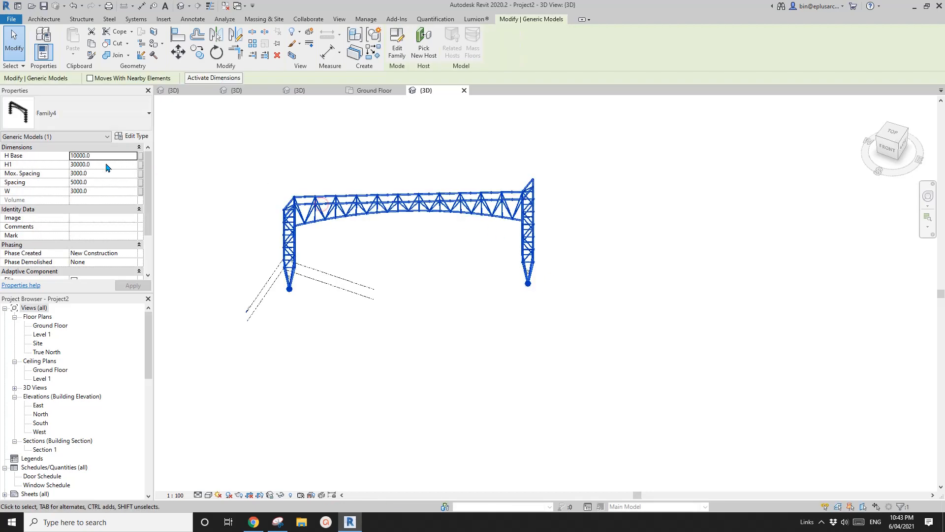
{"action": "left_click", "coordinate": [111, 166]}
{"action": "type", "text": "45"}
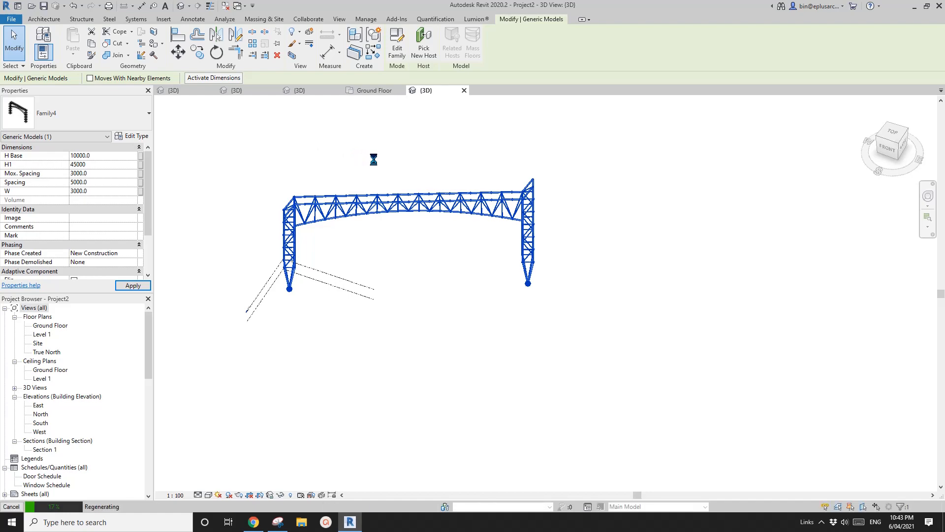
{"action": "middle_click_drag", "start_coordinate": [430, 204], "coordinate": [460, 133], "text": "shift"}
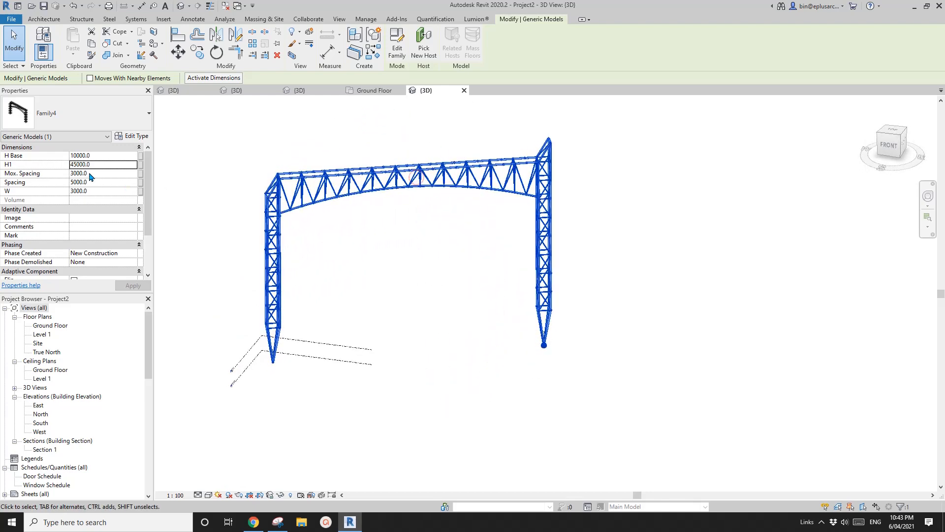
- Set the truss frame's H1 height to 35000 and deselect the frame
{"action": "double_click", "coordinate": [108, 165]}
{"action": "type", "text": "3"}
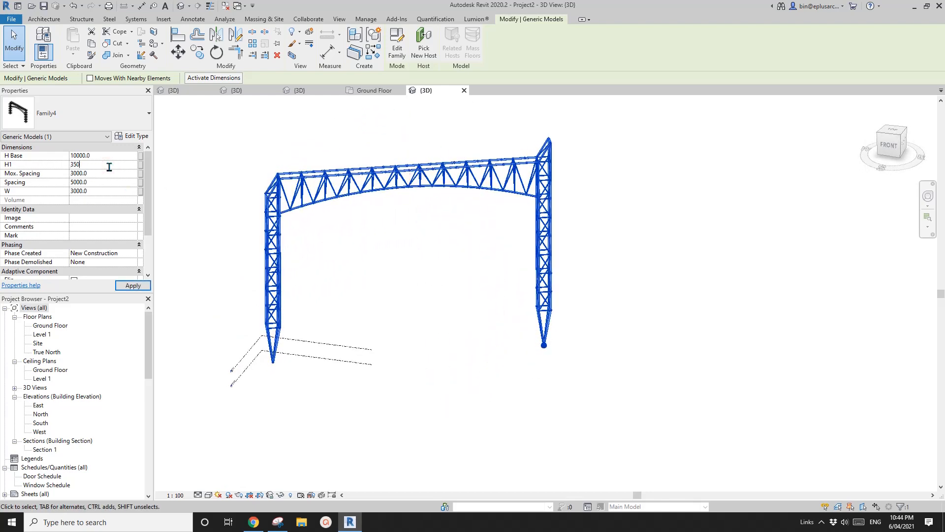
{"action": "left_click", "coordinate": [133, 285]}
{"action": "middle_click_drag", "start_coordinate": [387, 257], "coordinate": [460, 265], "text": "shift"}
{"action": "scroll", "coordinate": [326, 256], "scroll_direction": "up", "scroll_amount": 2}
{"action": "key", "text": "Escape"}
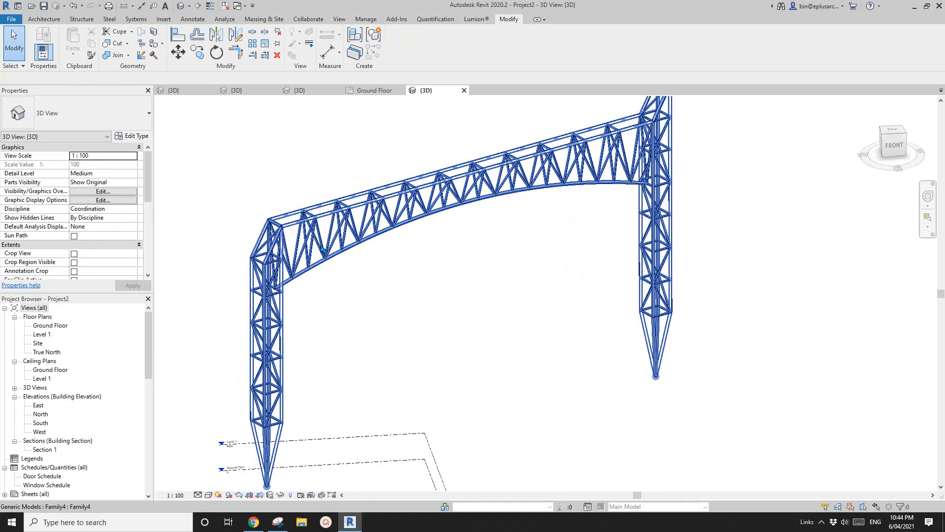
- Select individual diagonal braces nested in the arched truss, and inspect the type properties of their 100mm tube type
{"action": "key", "text": "Tab"}
{"action": "left_click", "coordinate": [322, 249]}
{"action": "left_click", "coordinate": [322, 248]}
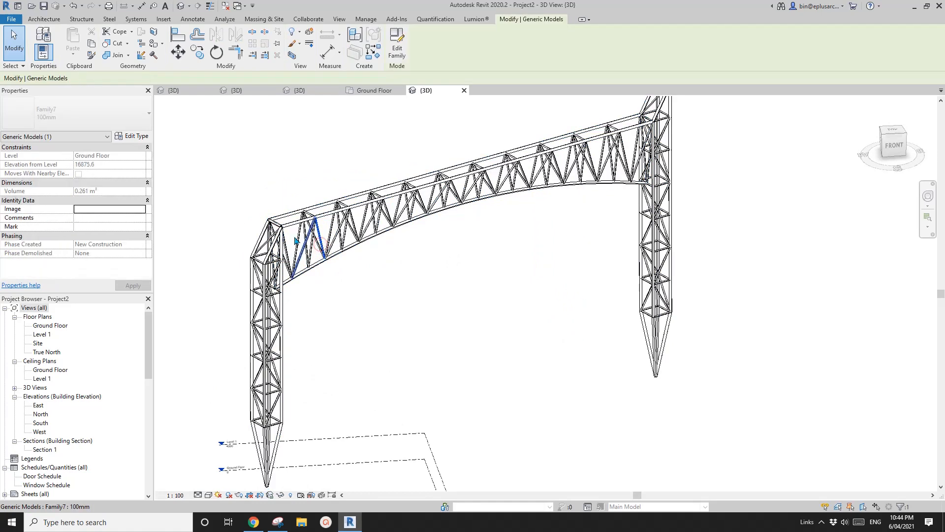
{"action": "left_click", "coordinate": [133, 136]}
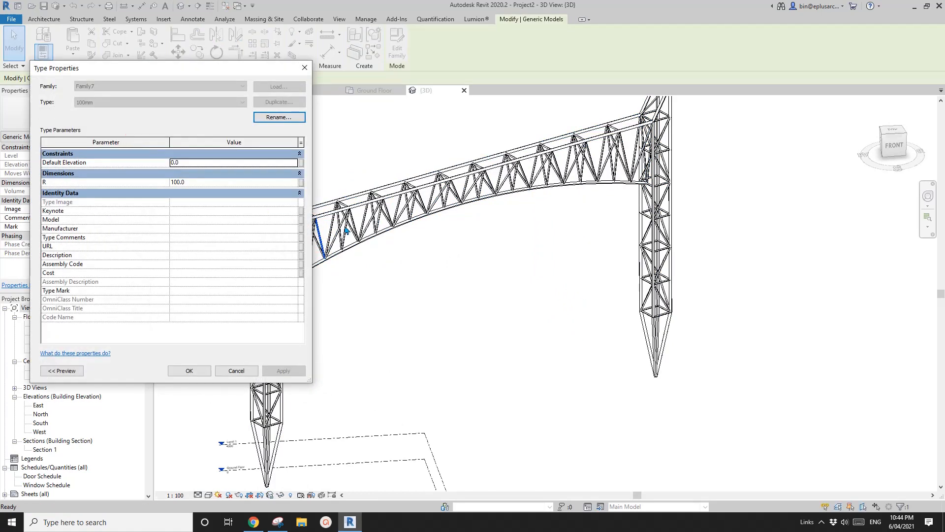
{"action": "key", "text": "Escape"}
{"action": "key", "text": "Escape"}
{"action": "key", "text": "Tab"}
{"action": "left_click", "coordinate": [338, 241]}
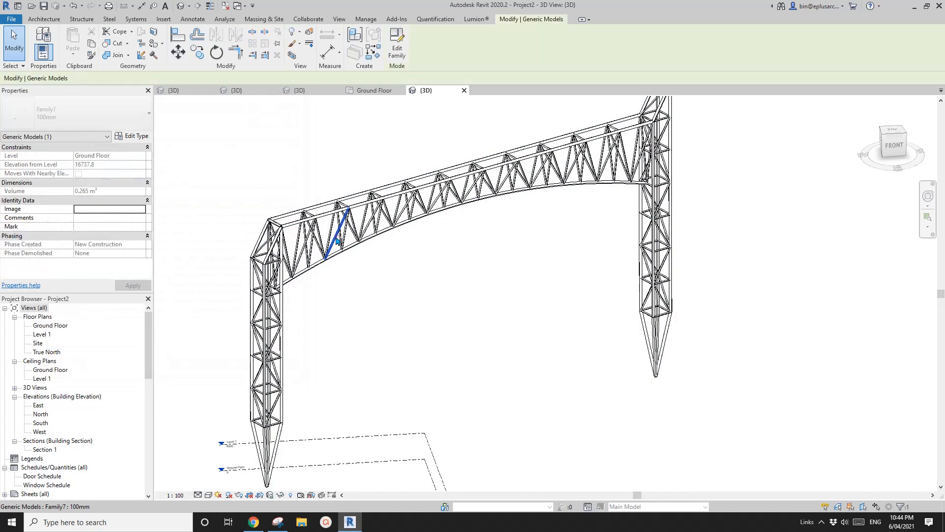
{"action": "scroll", "coordinate": [338, 239], "scroll_direction": "up", "scroll_amount": 2}
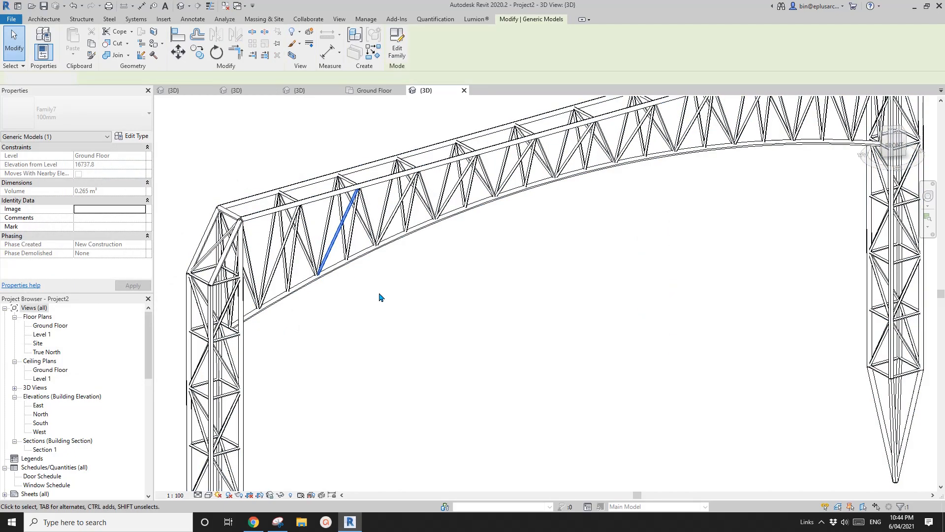
{"action": "left_click", "coordinate": [380, 295]}
{"action": "left_click", "coordinate": [334, 243]}
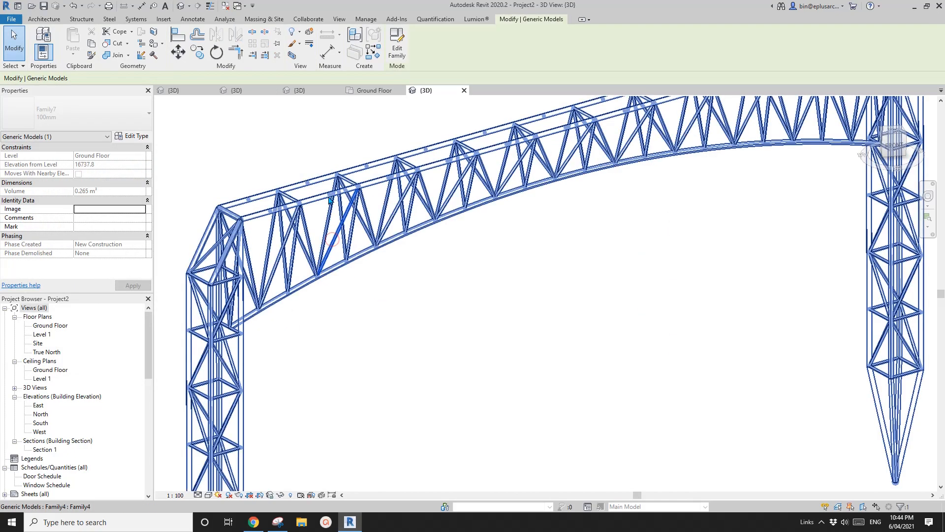
{"action": "key", "text": "Escape"}
- Set the radius R of the top chord's 200mm tube type to 300
{"action": "left_click", "coordinate": [321, 199]}
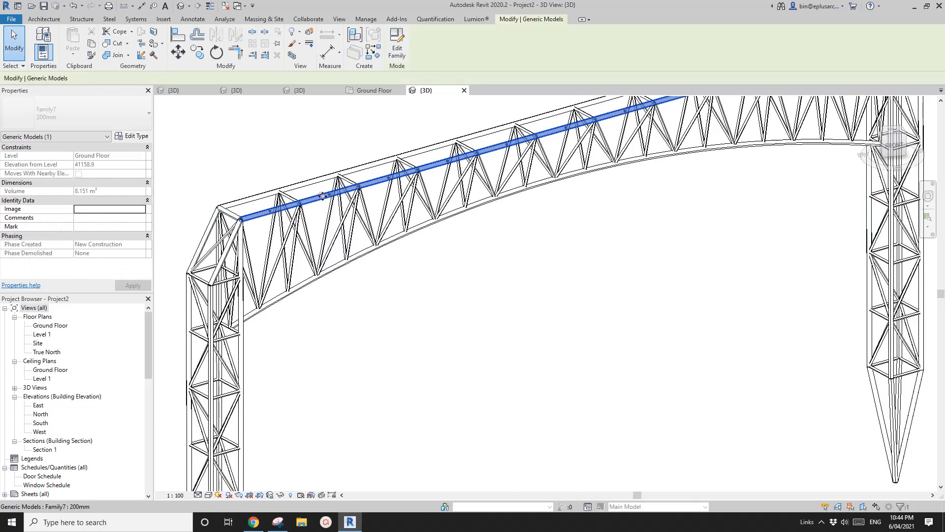
{"action": "left_click", "coordinate": [140, 137]}
{"action": "left_click", "coordinate": [218, 182]}
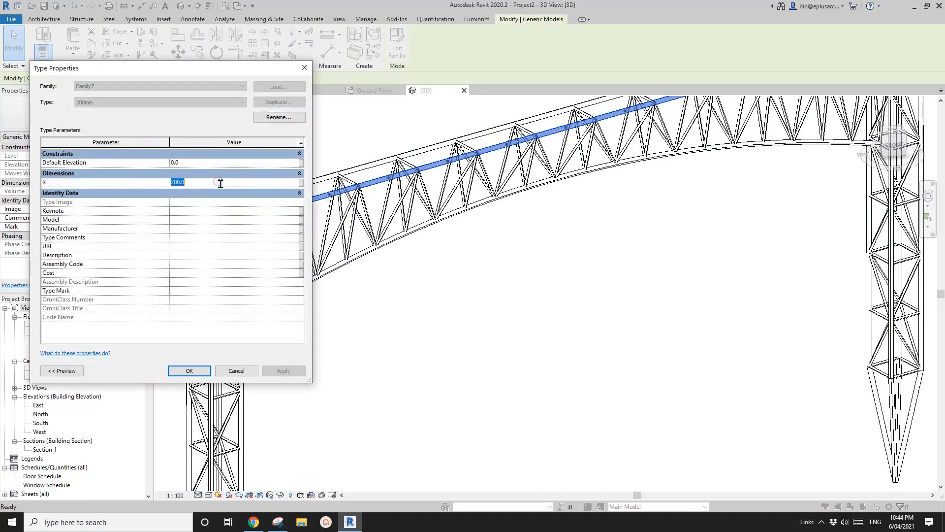
{"action": "type", "text": "300"}
{"action": "left_click", "coordinate": [199, 370]}
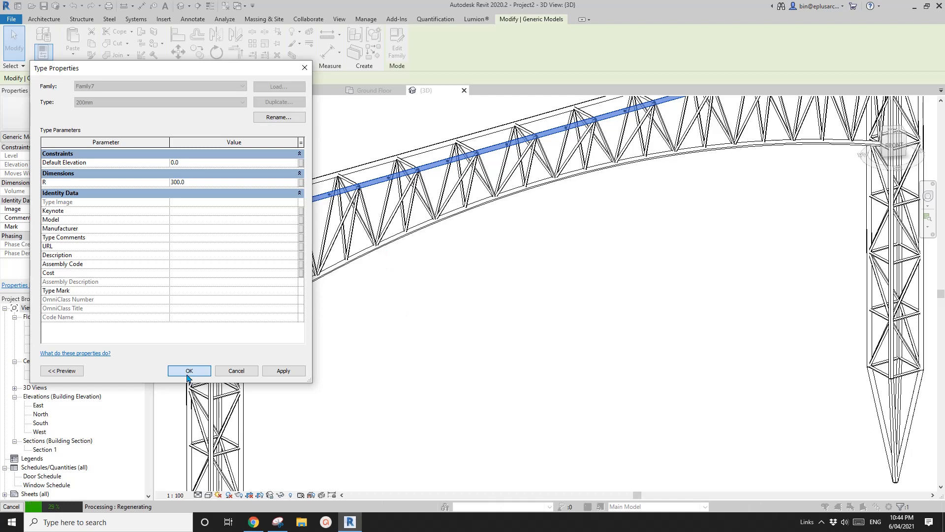
- Set the radius R of the diagonal braces' 100mm tube type to 200
{"action": "left_click", "coordinate": [337, 316]}
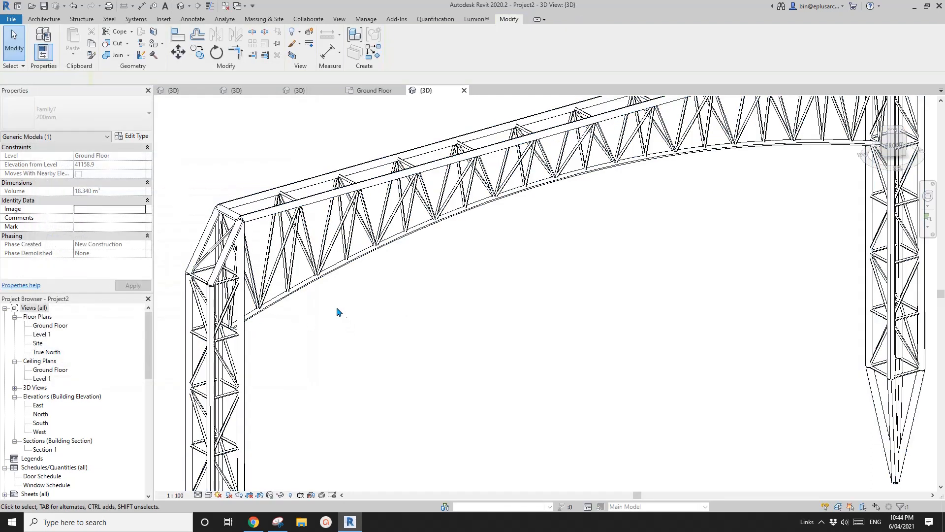
{"action": "left_click", "coordinate": [295, 267]}
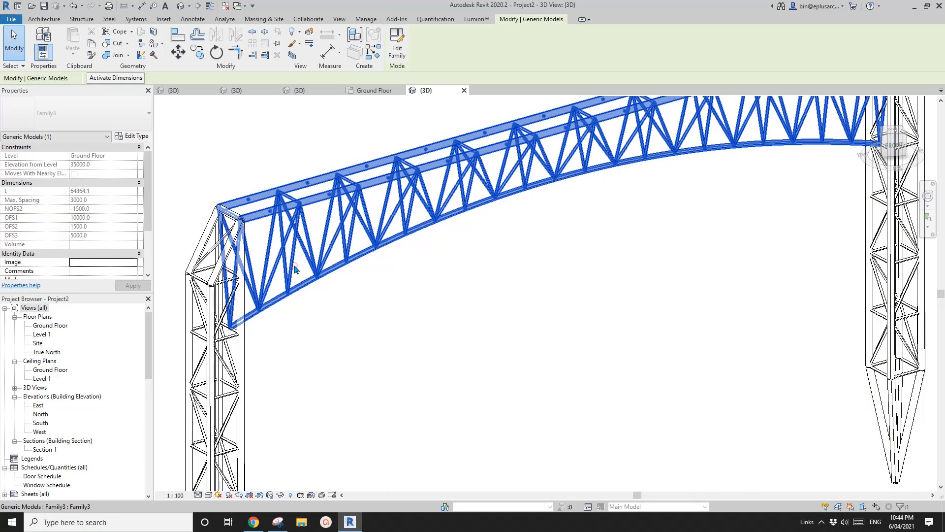
{"action": "left_click", "coordinate": [131, 136]}
{"action": "left_click", "coordinate": [220, 182]}
{"action": "type", "text": "20"}
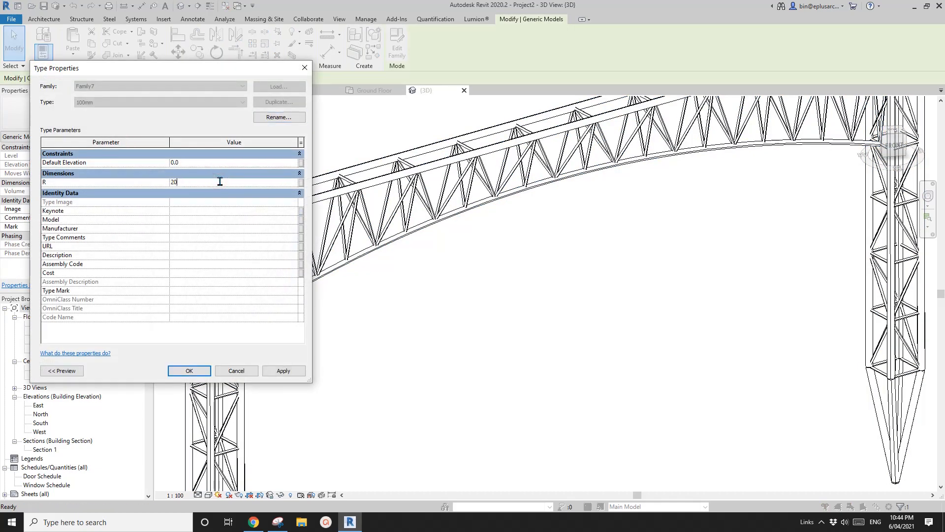
{"action": "type", "text": "0"}
{"action": "left_click", "coordinate": [189, 370]}
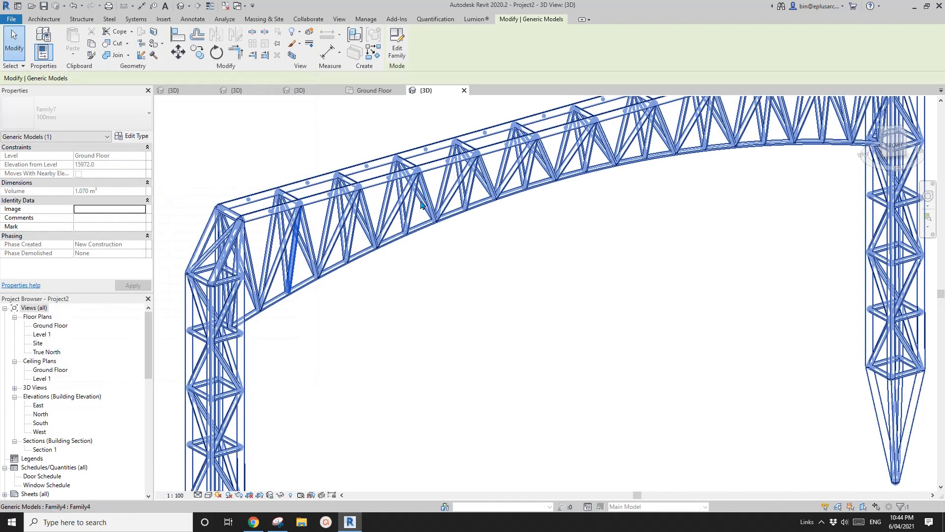
{"action": "left_click", "coordinate": [471, 222]}
- Select the whole truss frame, set its width W to 4000, and check the widened frame from several angles
{"action": "scroll", "coordinate": [532, 247], "scroll_direction": "down", "scroll_amount": 3}
{"action": "middle_click_drag", "start_coordinate": [531, 247], "coordinate": [494, 266], "text": "shift"}
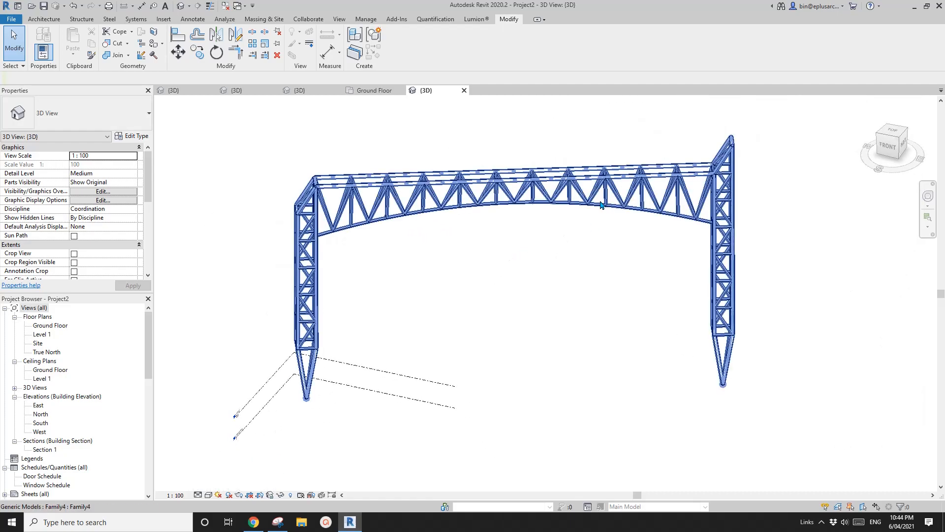
{"action": "middle_click_drag", "start_coordinate": [667, 225], "coordinate": [609, 246], "text": "shift"}
{"action": "scroll", "coordinate": [588, 223], "scroll_direction": "up", "scroll_amount": 2}
{"action": "left_click", "coordinate": [566, 212]}
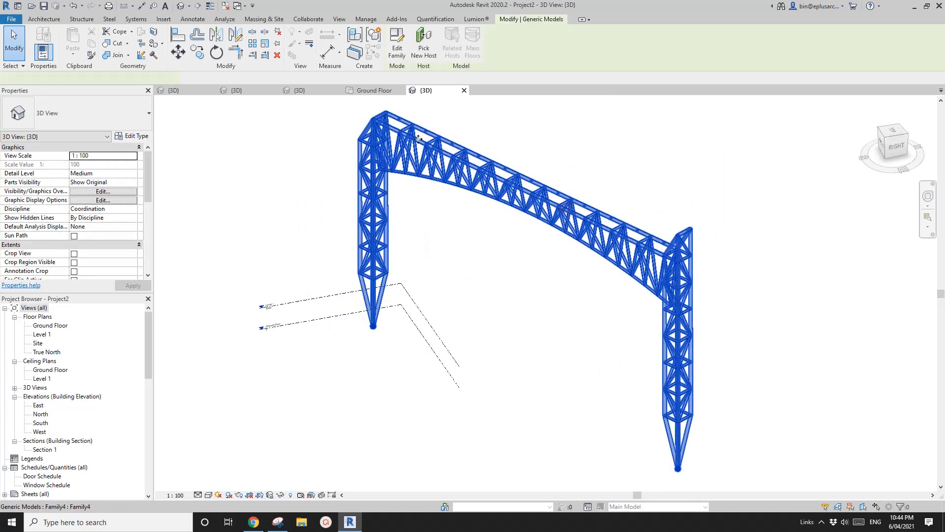
{"action": "left_click", "coordinate": [106, 191]}
{"action": "type", "text": "4000"}
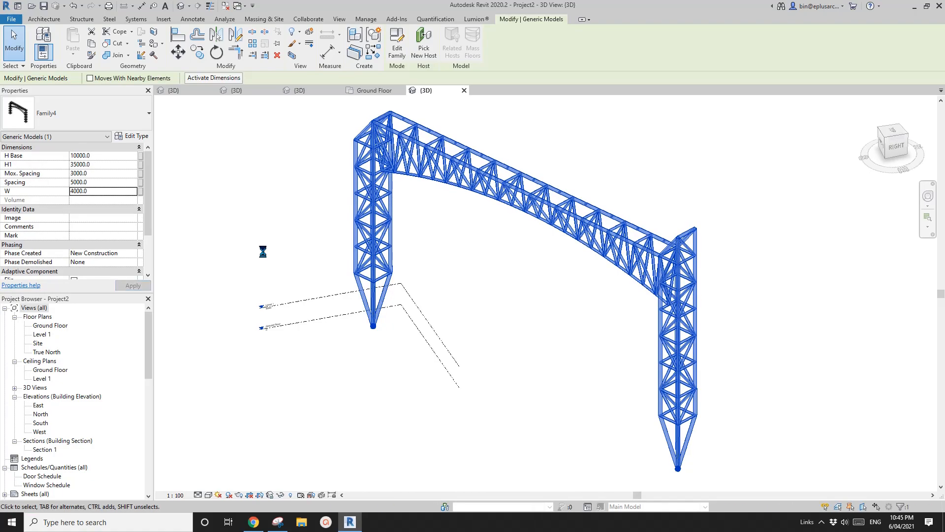
{"action": "middle_click_drag", "start_coordinate": [302, 256], "coordinate": [574, 236], "text": "shift"}
{"action": "key", "text": "Escape"}
{"action": "middle_click_drag", "start_coordinate": [472, 279], "coordinate": [522, 313], "text": "shift"}
{"action": "scroll", "coordinate": [519, 301], "scroll_direction": "up", "scroll_amount": 1}
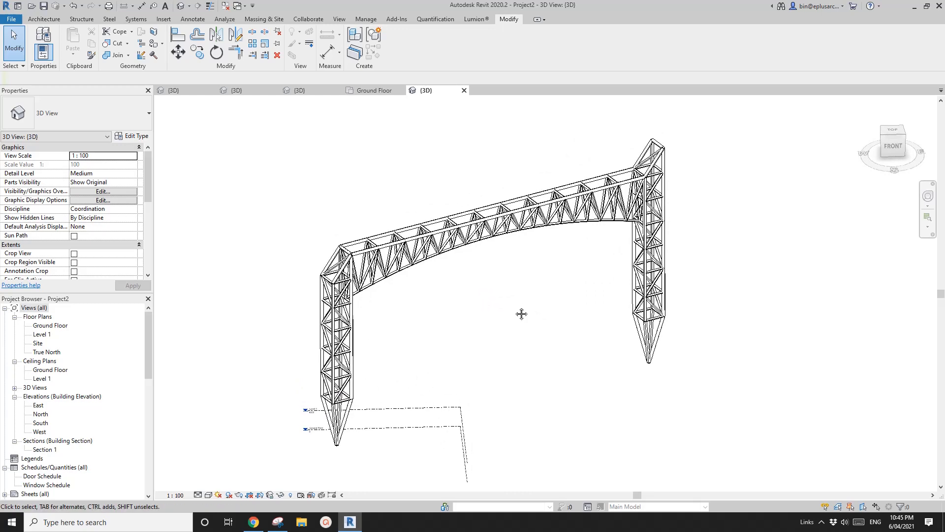